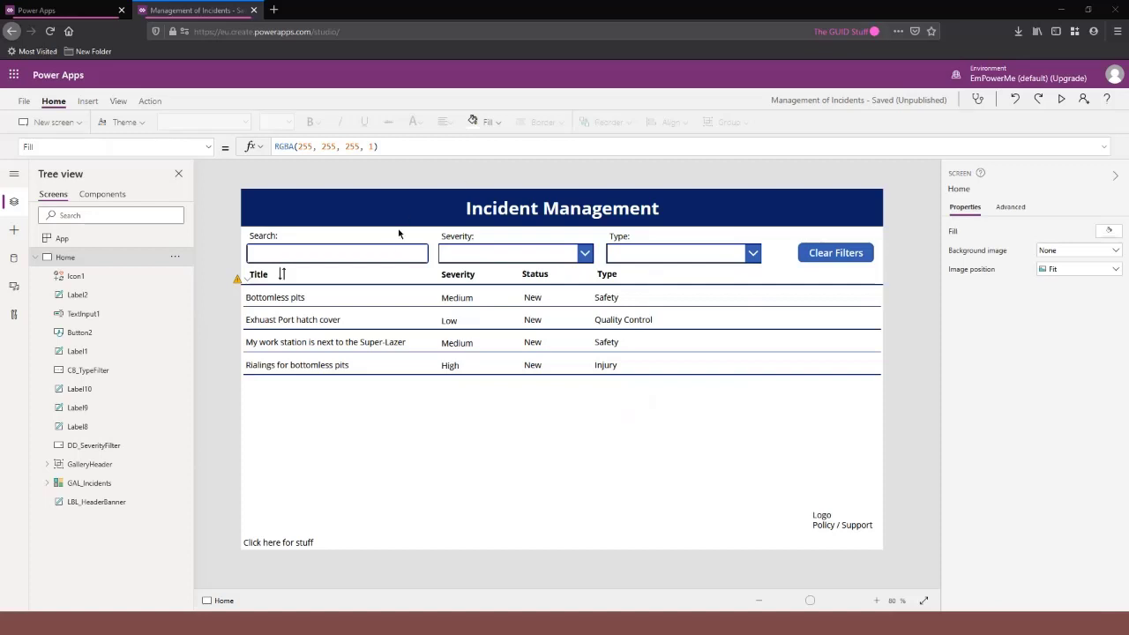
Preview the app and test the Search box by filtering incidents for "work", clearing the search text again.
{"action": "left_click", "coordinate": [382, 253]}
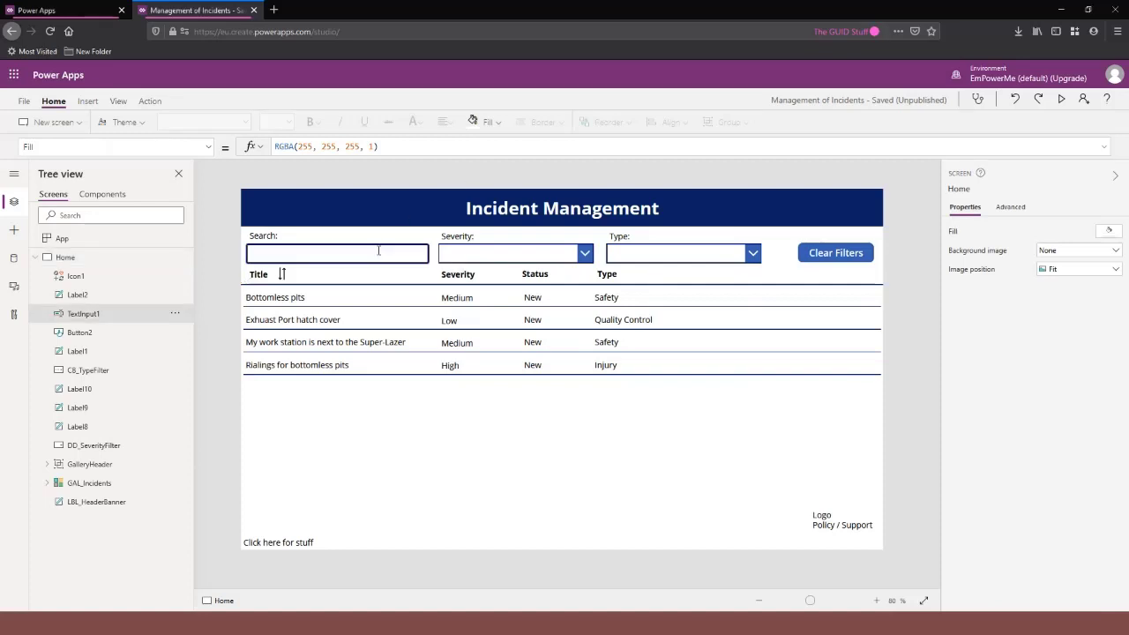
{"action": "key", "text": "alt"}
{"action": "key", "text": "alt"}
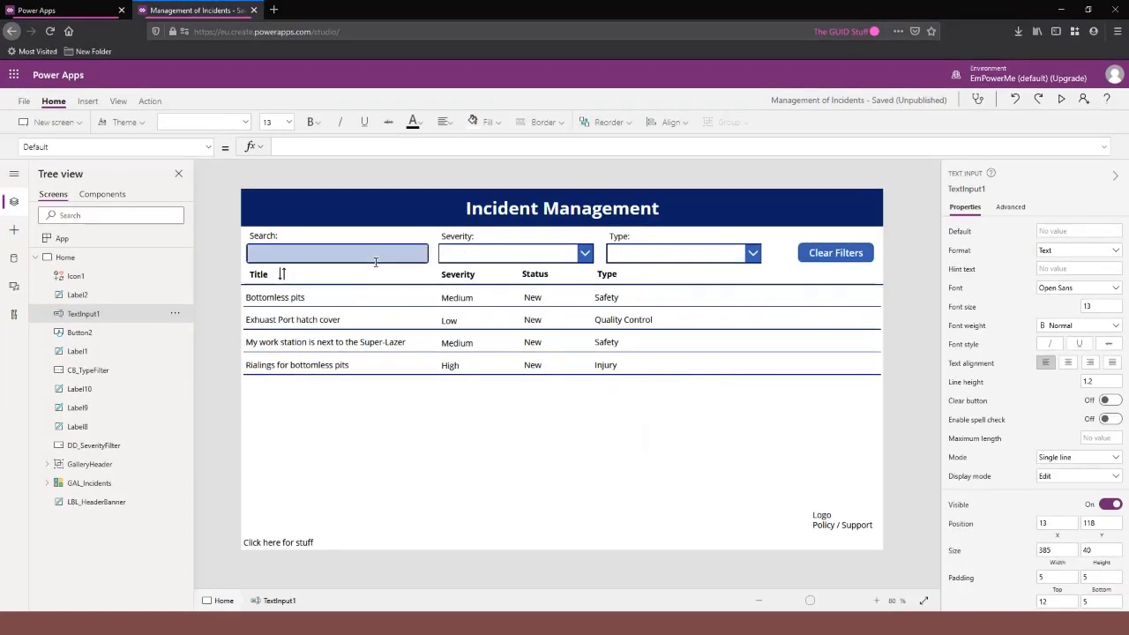
{"action": "left_click", "coordinate": [1065, 100]}
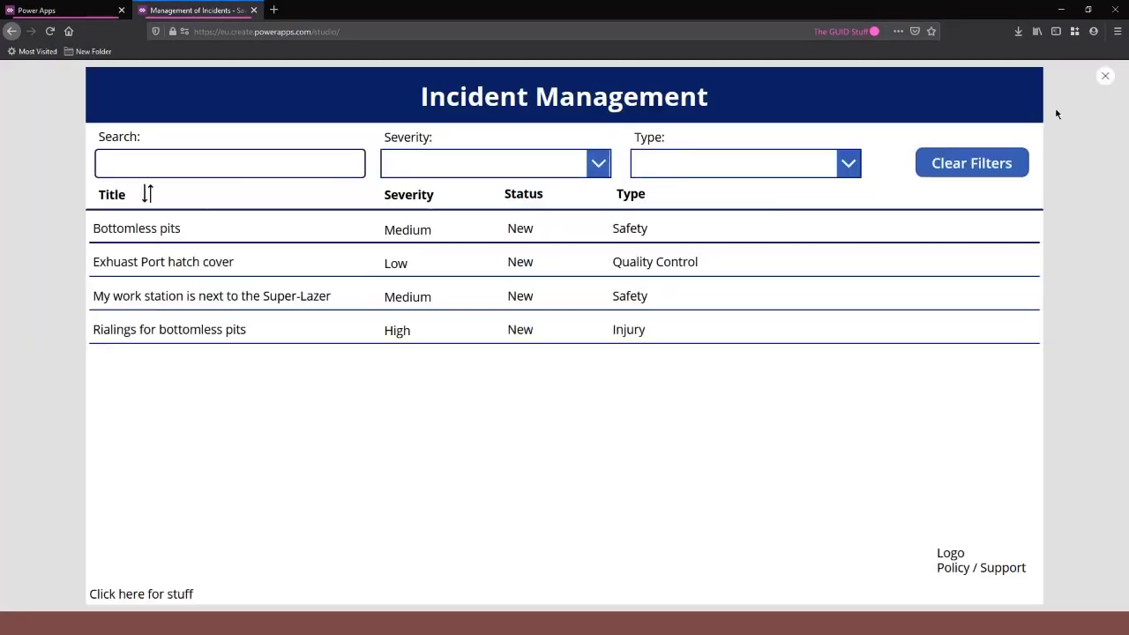
{"action": "left_click", "coordinate": [182, 162]}
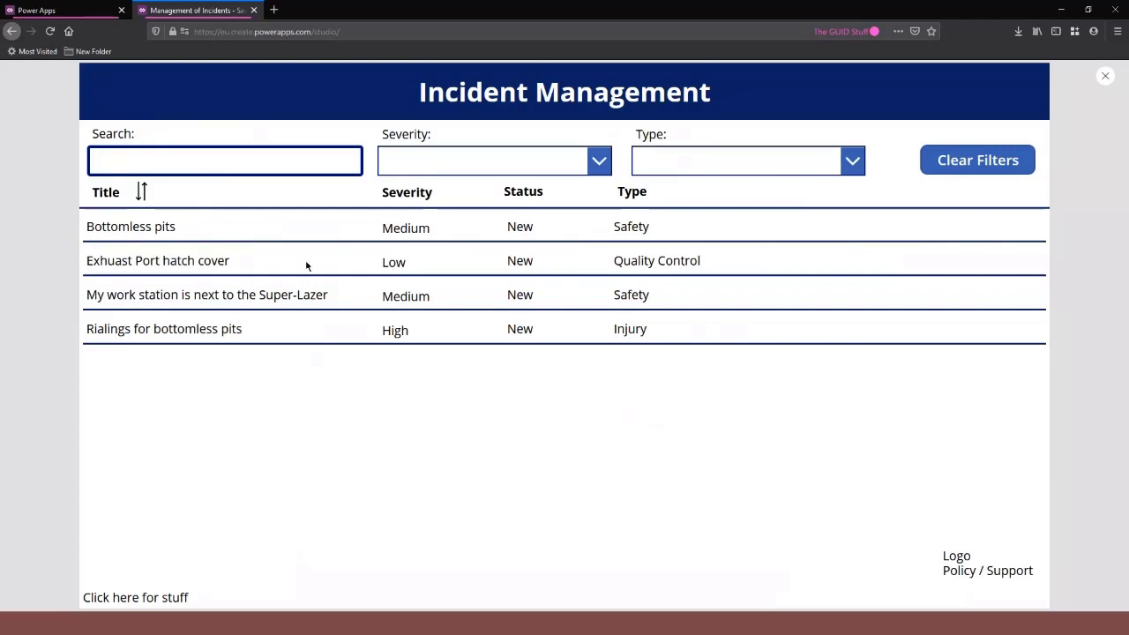
{"action": "left_click", "coordinate": [265, 289]}
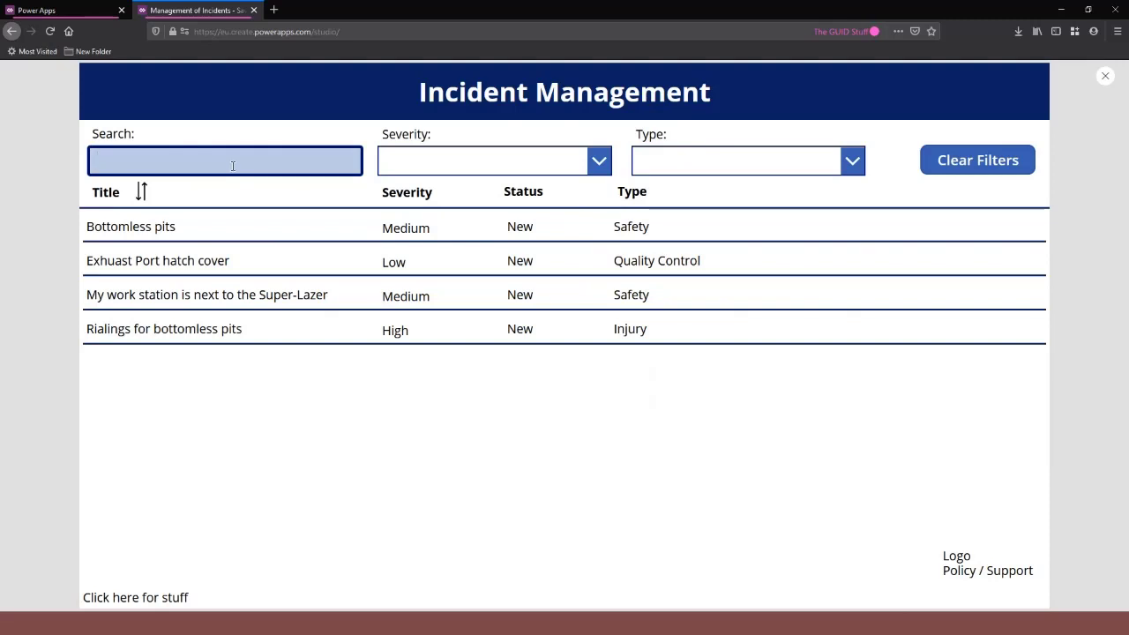
{"action": "type", "text": "work"}
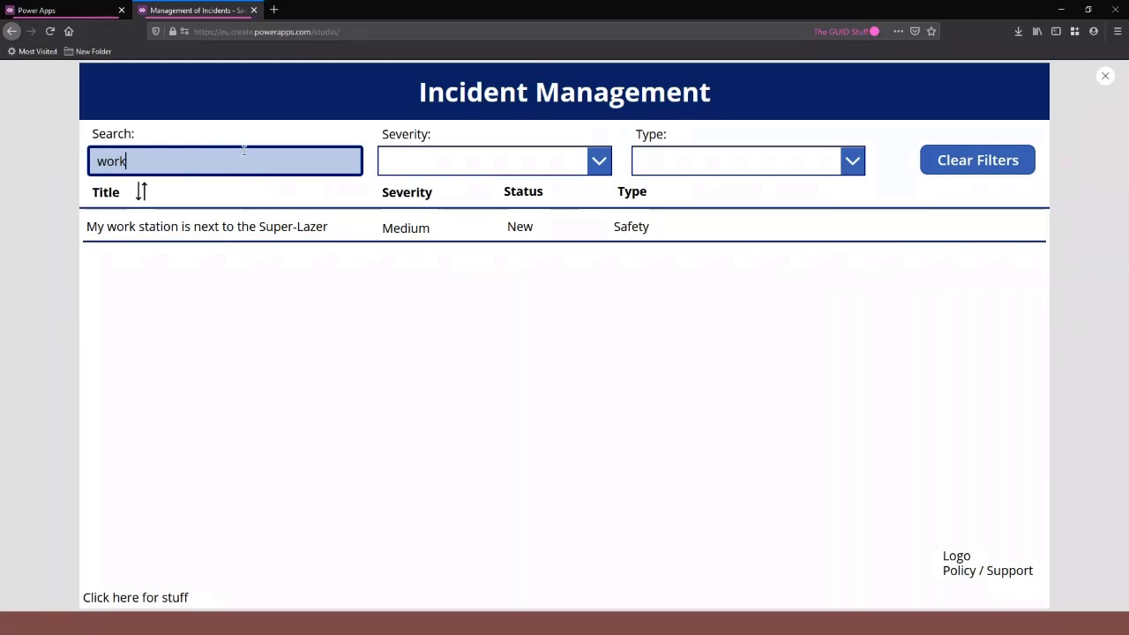
{"action": "key", "text": "BackSpace"}
{"action": "key", "text": "BackSpace"}
{"action": "key", "text": "BackSpace"}
{"action": "key", "text": "BackSpace"}
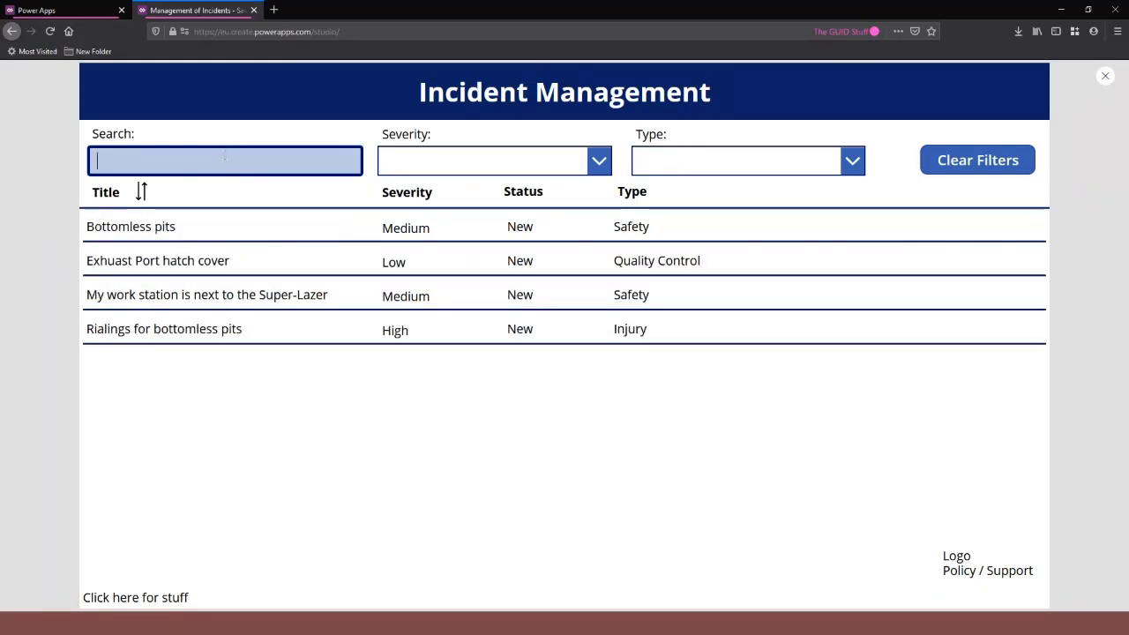
Try the Severity filter and the Title sort control in the preview, and return to the editor.
{"action": "left_click", "coordinate": [609, 159]}
{"action": "left_click", "coordinate": [602, 150]}
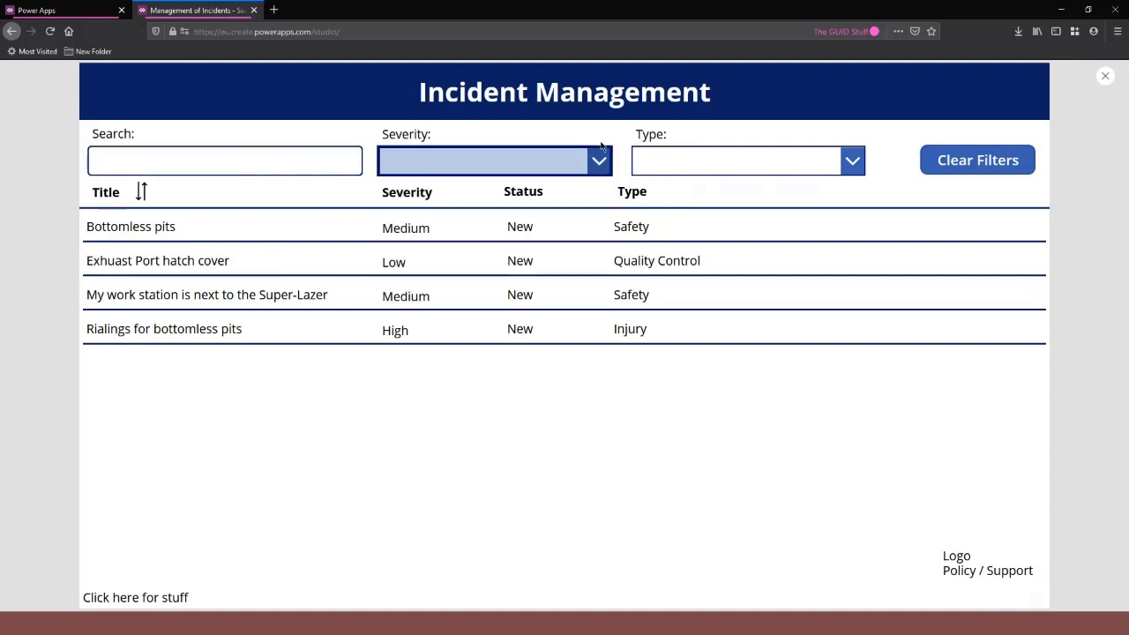
{"action": "left_click", "coordinate": [141, 192]}
{"action": "left_click", "coordinate": [141, 192]}
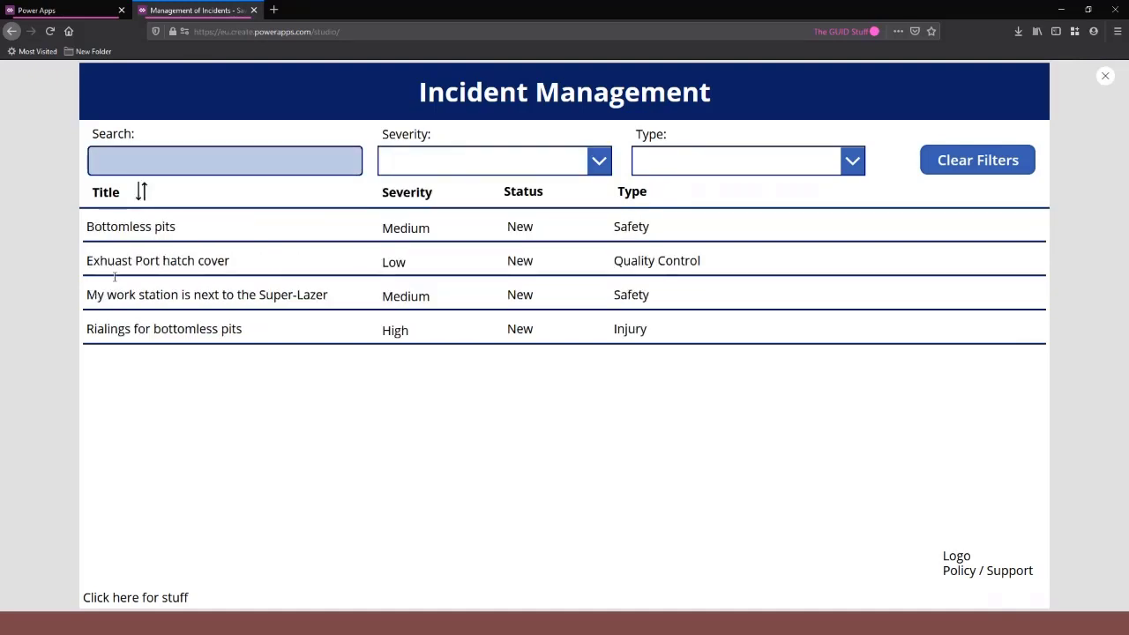
{"action": "left_click", "coordinate": [1107, 79]}
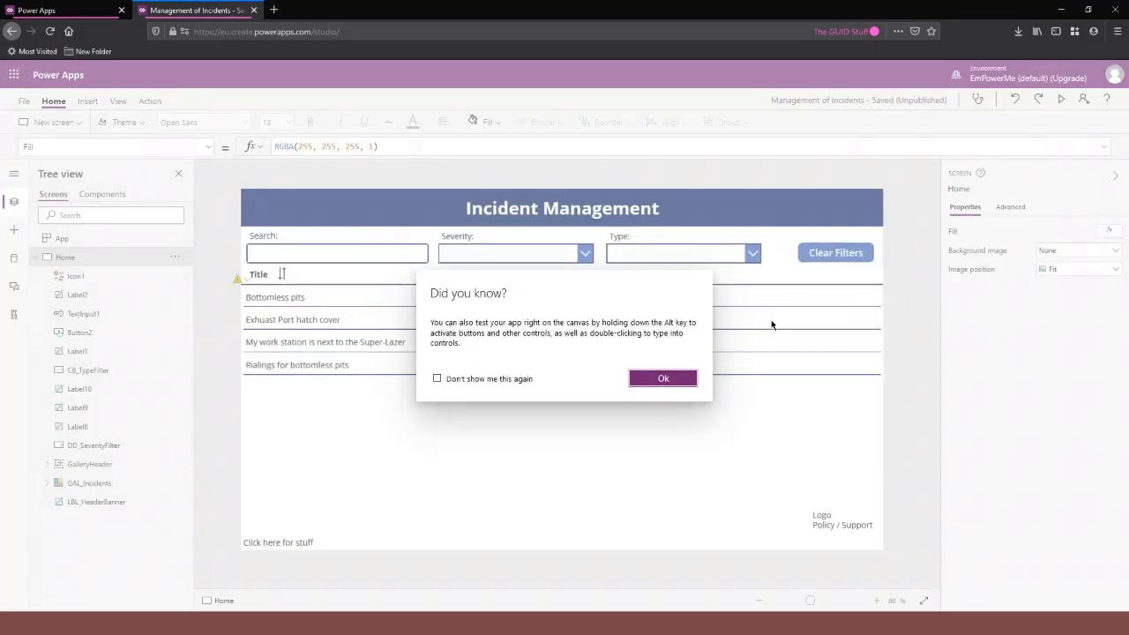
{"action": "left_click", "coordinate": [678, 381]}
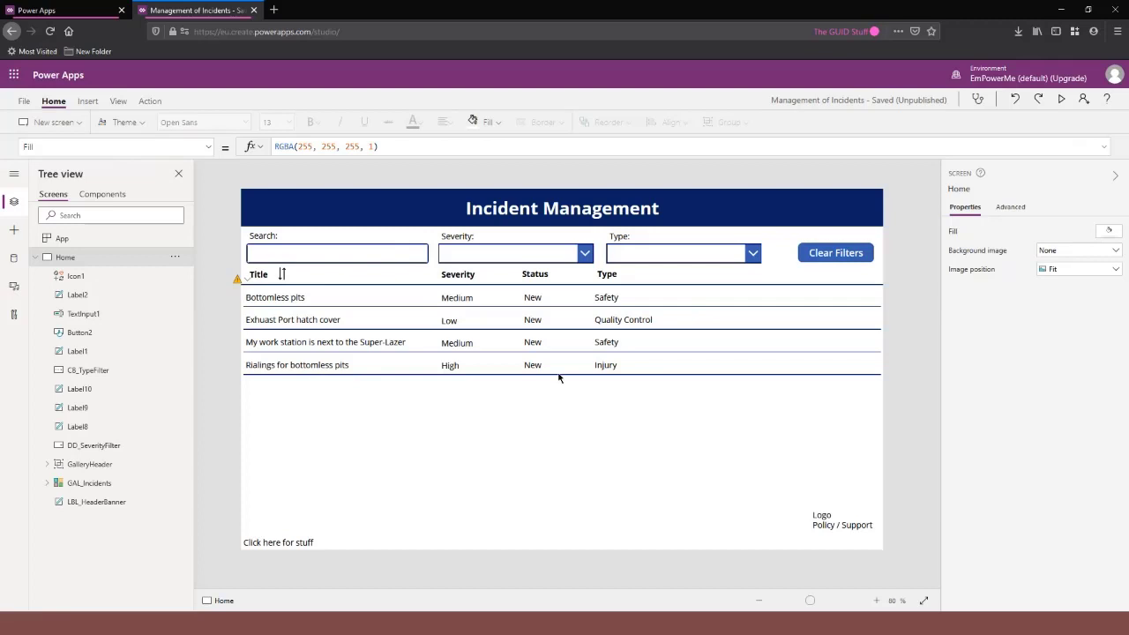
{"action": "left_click", "coordinate": [822, 518]}
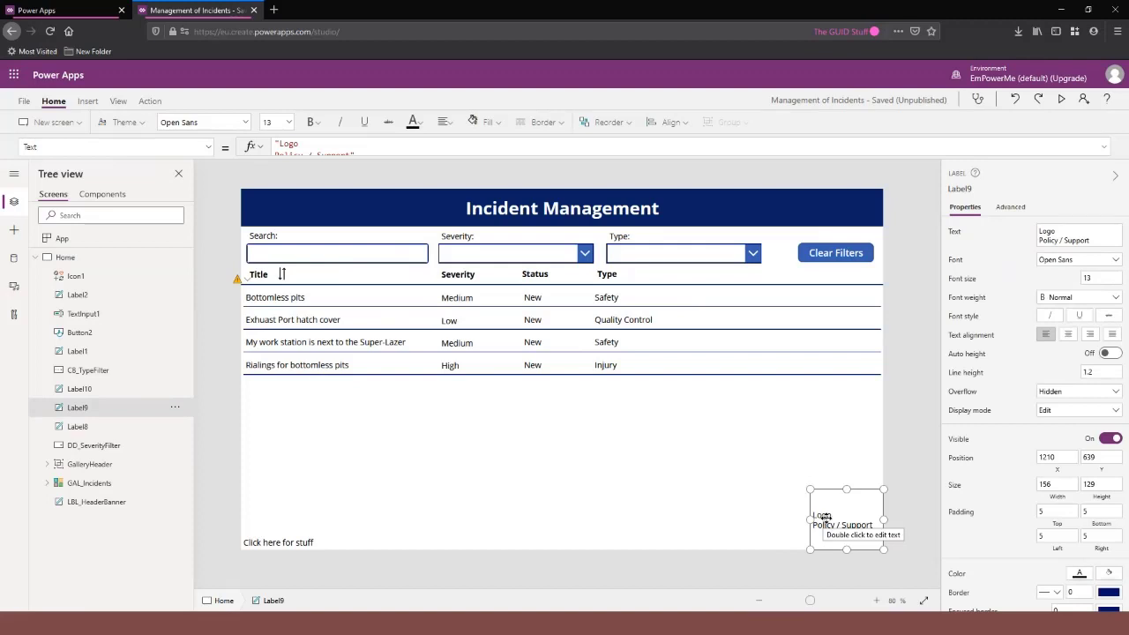
{"action": "left_click", "coordinate": [753, 480]}
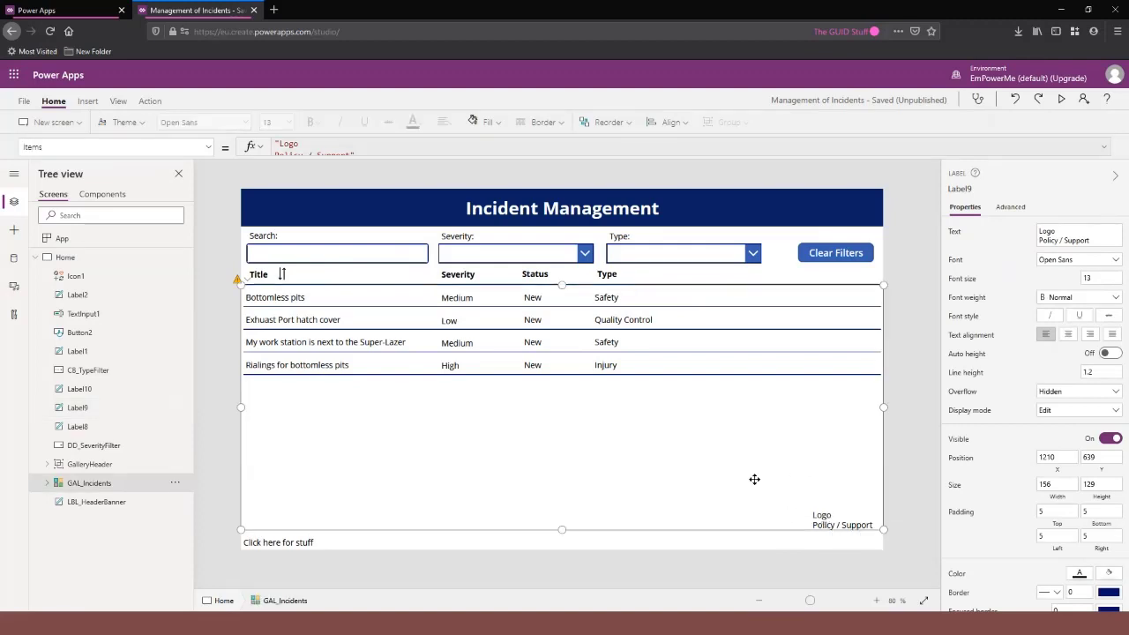
{"action": "left_click", "coordinate": [895, 530]}
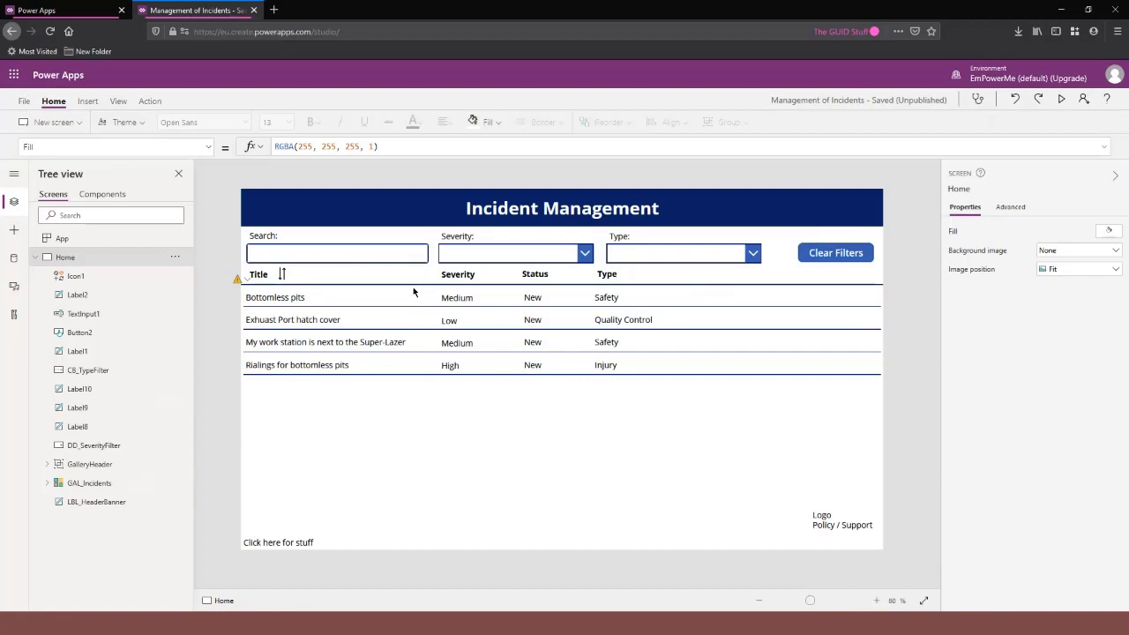
Upload Logo.png from the 0 - Webinar folder to the app's media images and return to the Home screen.
{"action": "left_click", "coordinate": [25, 103]}
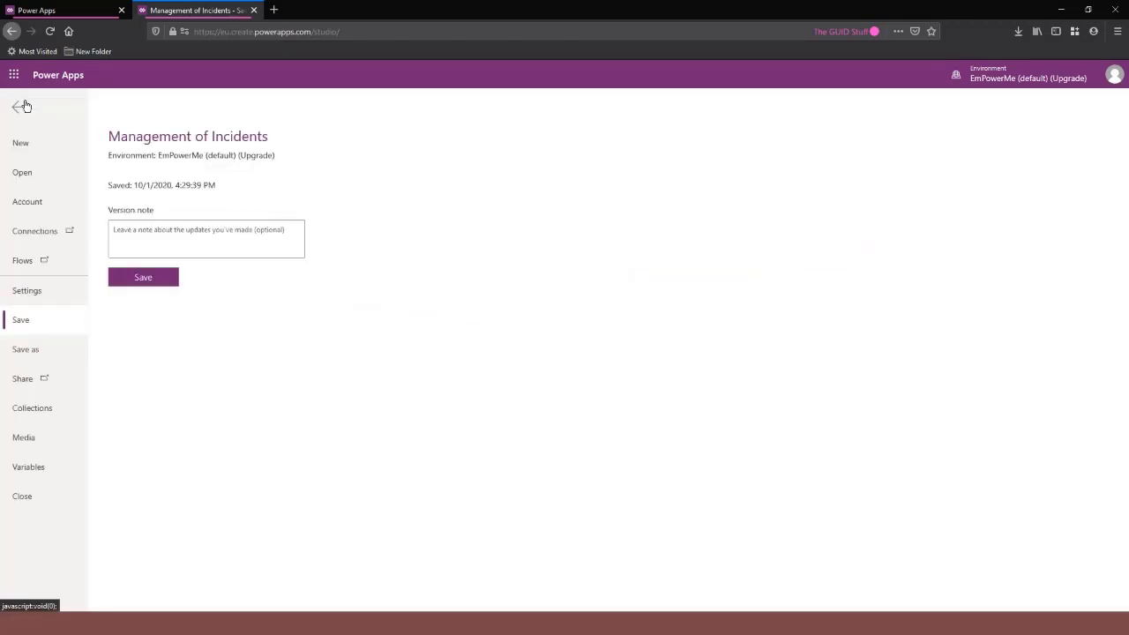
{"action": "left_click", "coordinate": [29, 443]}
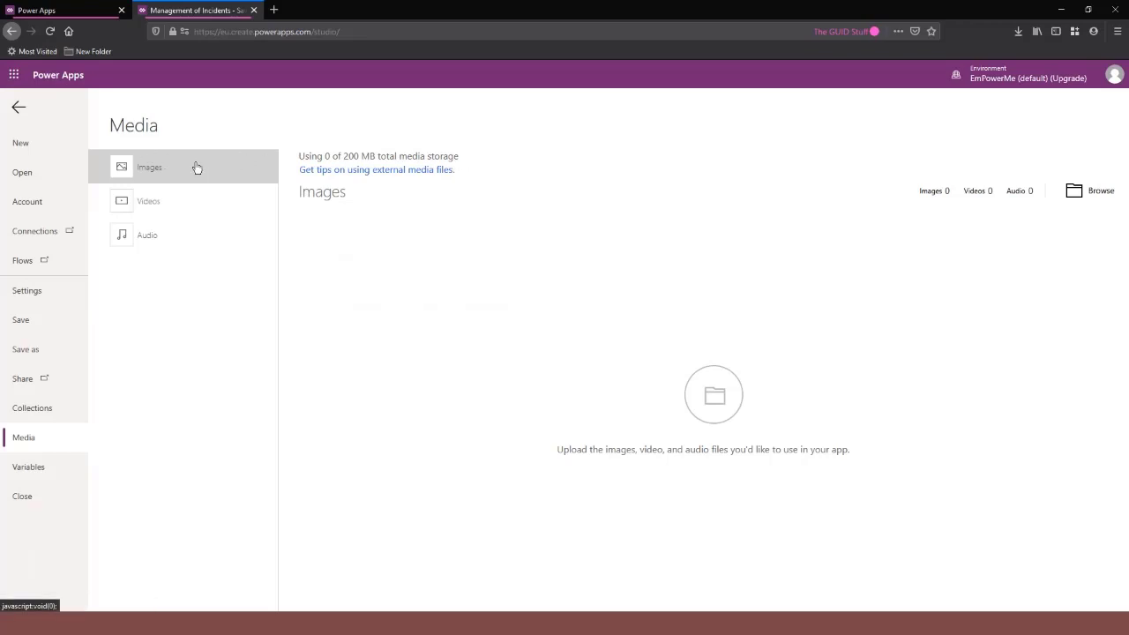
{"action": "left_click", "coordinate": [1085, 201]}
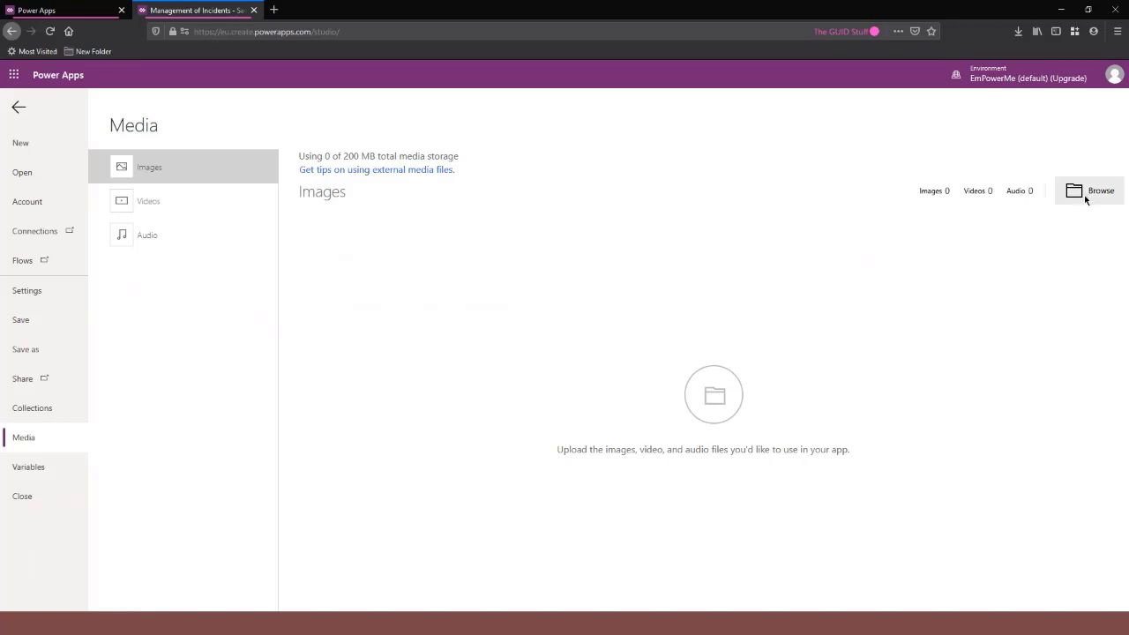
{"action": "left_click", "coordinate": [520, 177]}
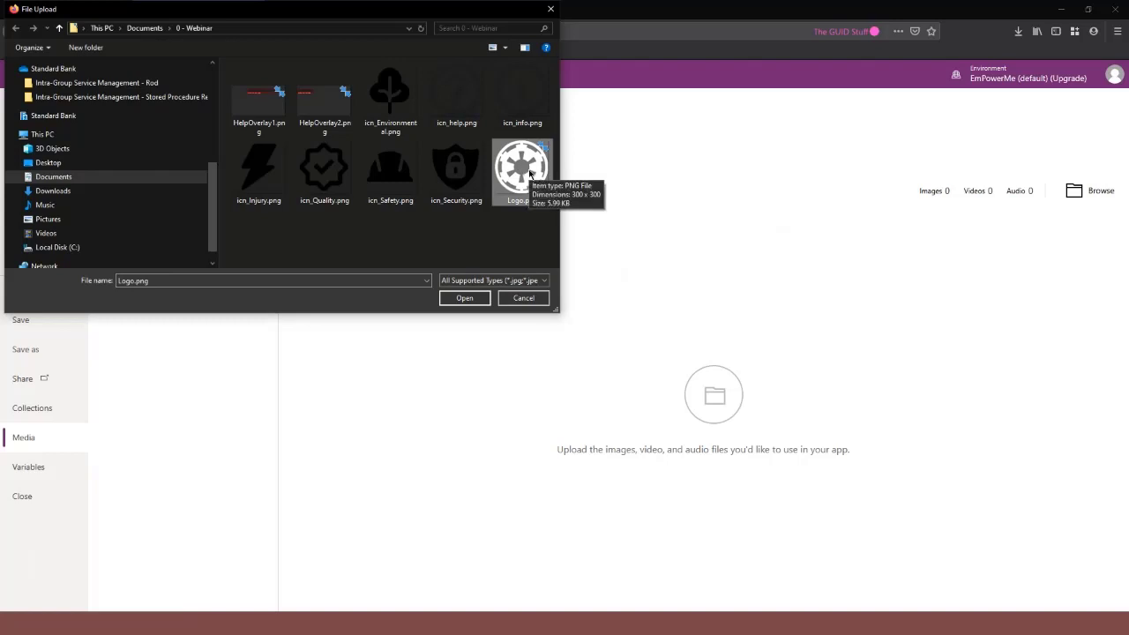
{"action": "double_click", "coordinate": [530, 173]}
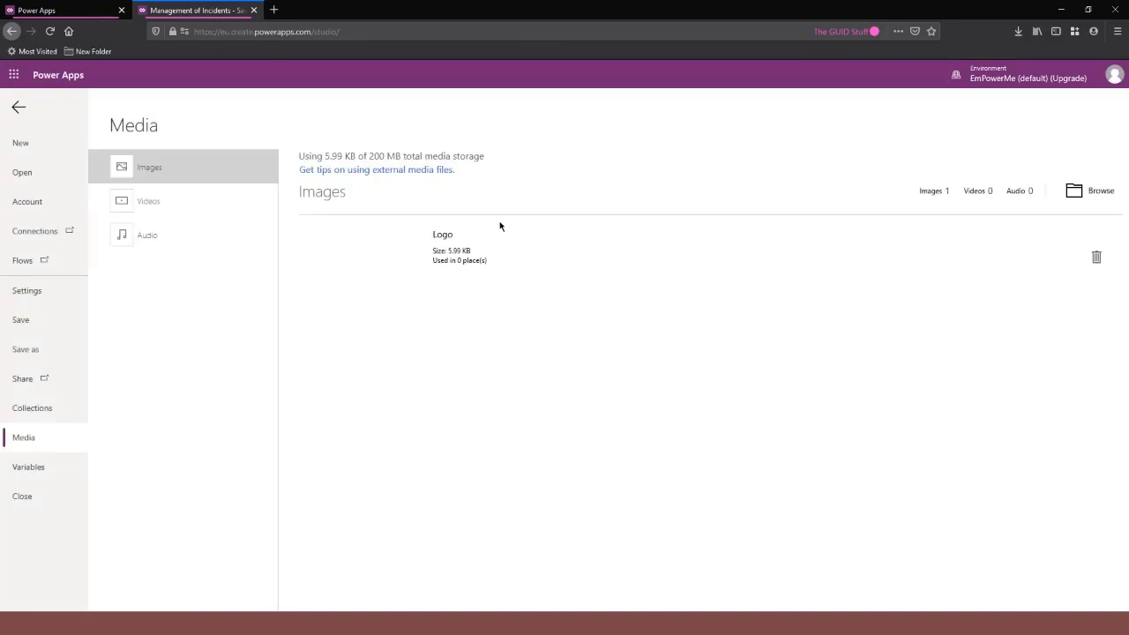
{"action": "left_click", "coordinate": [20, 107]}
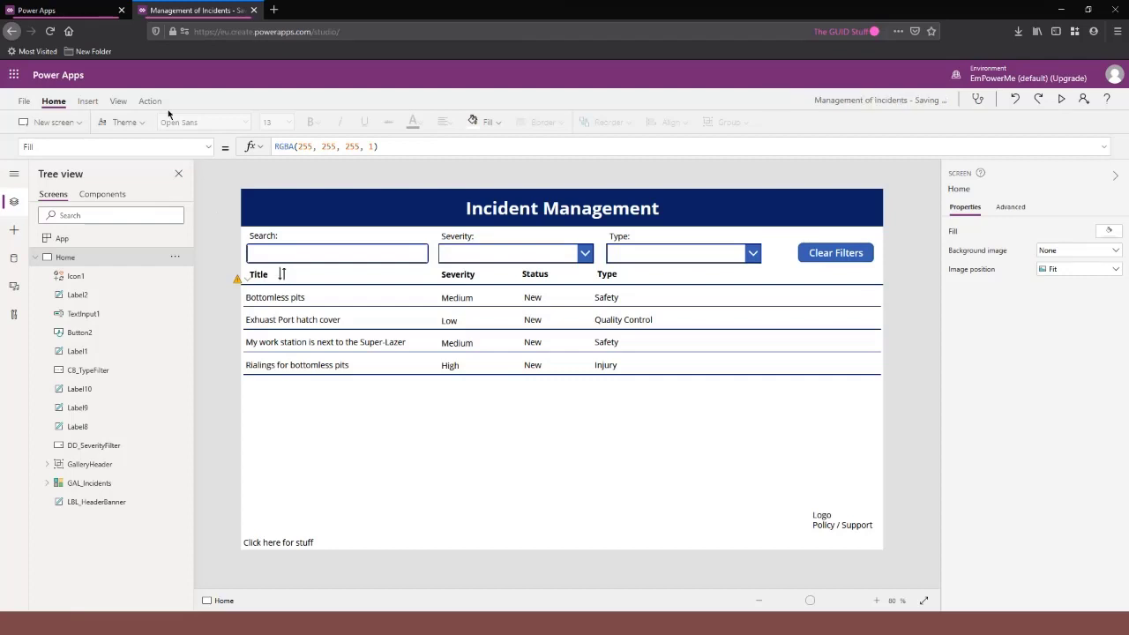
Look through the built-in icons that can be inserted into the app.
{"action": "left_click", "coordinate": [91, 103]}
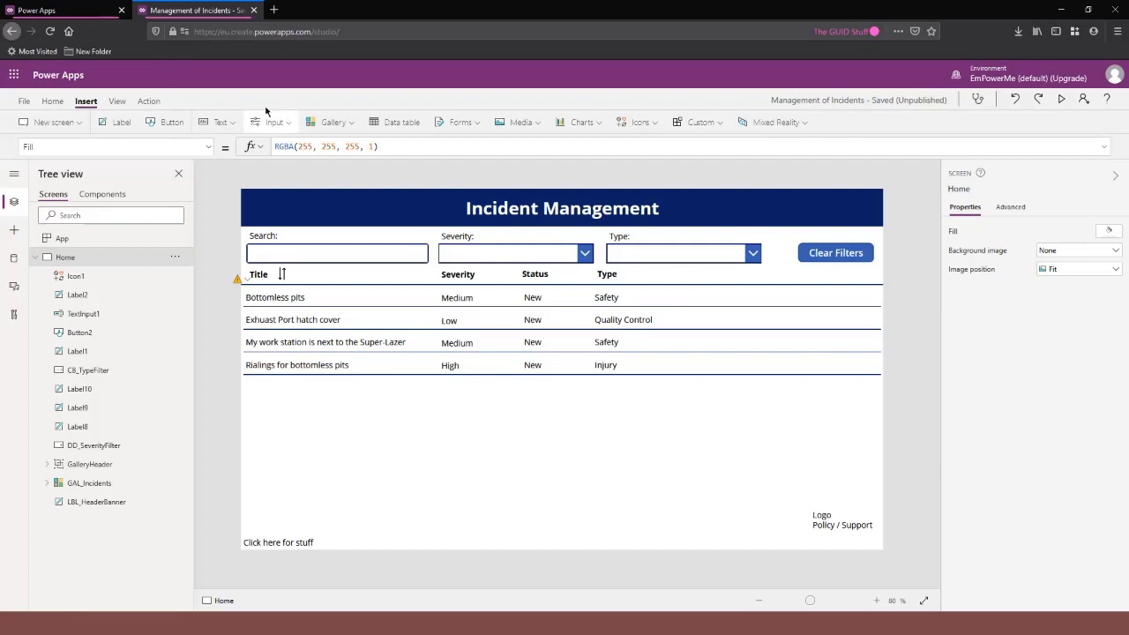
{"action": "left_click", "coordinate": [650, 124]}
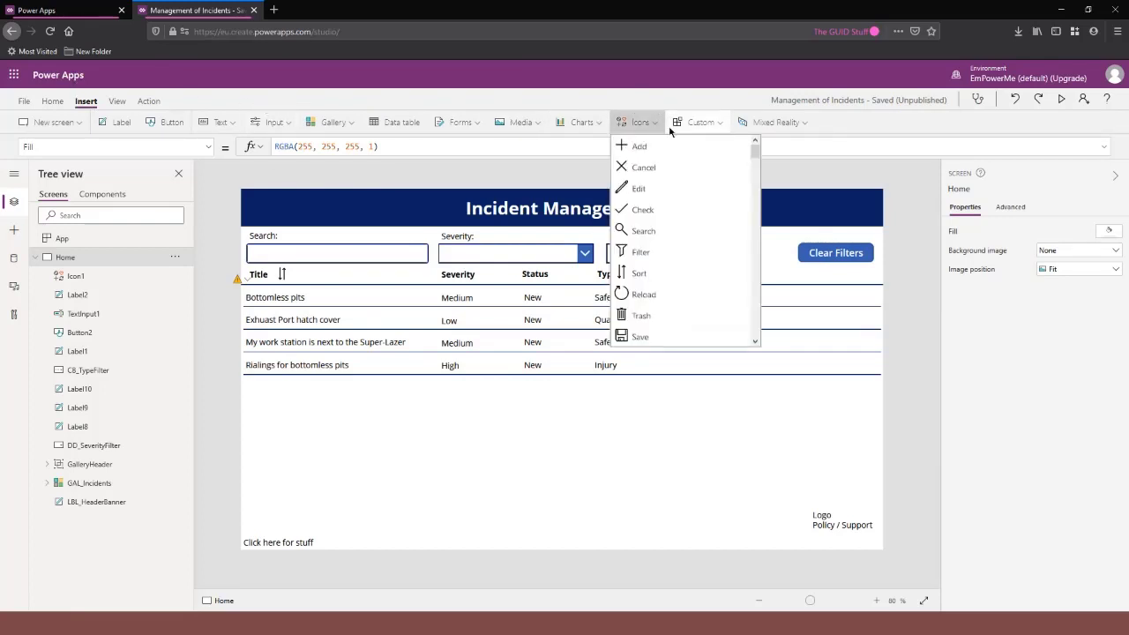
{"action": "scroll", "coordinate": [673, 179], "scroll_direction": "down", "scroll_amount": 8}
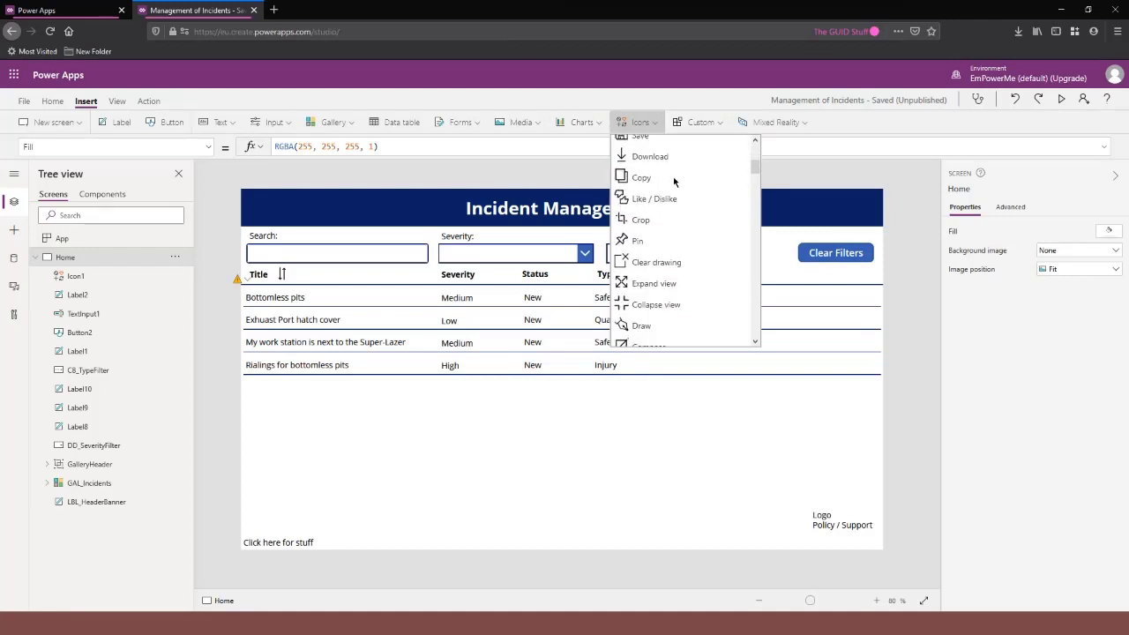
{"action": "scroll", "coordinate": [671, 179], "scroll_direction": "down", "scroll_amount": 10}
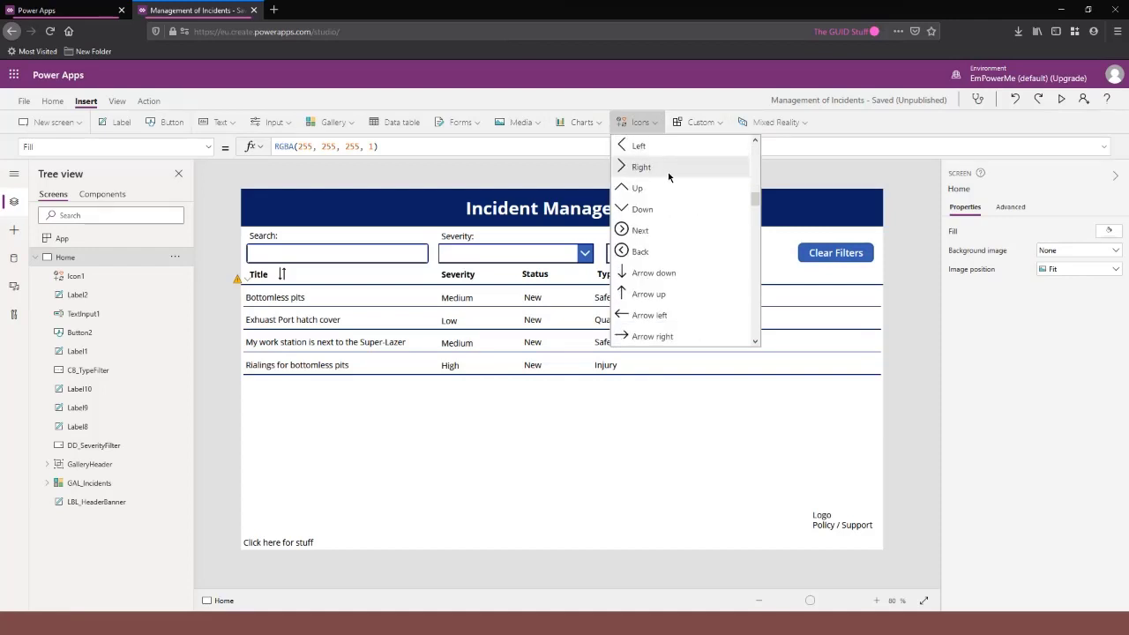
{"action": "scroll", "coordinate": [668, 179], "scroll_direction": "down", "scroll_amount": 10}
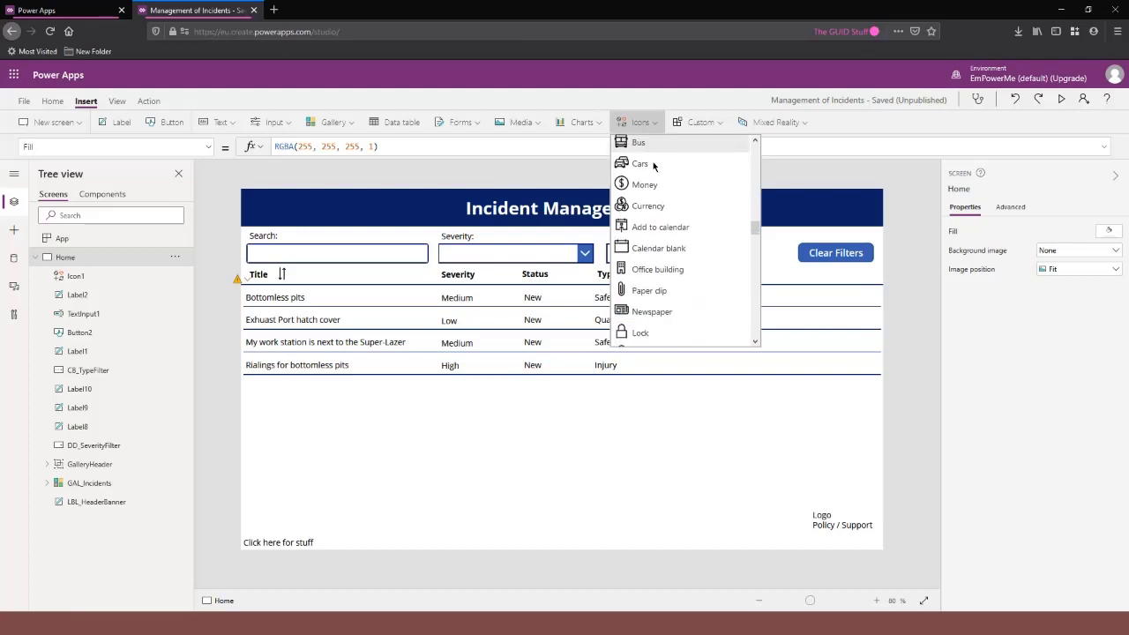
{"action": "scroll", "coordinate": [657, 194], "scroll_direction": "down", "scroll_amount": 10}
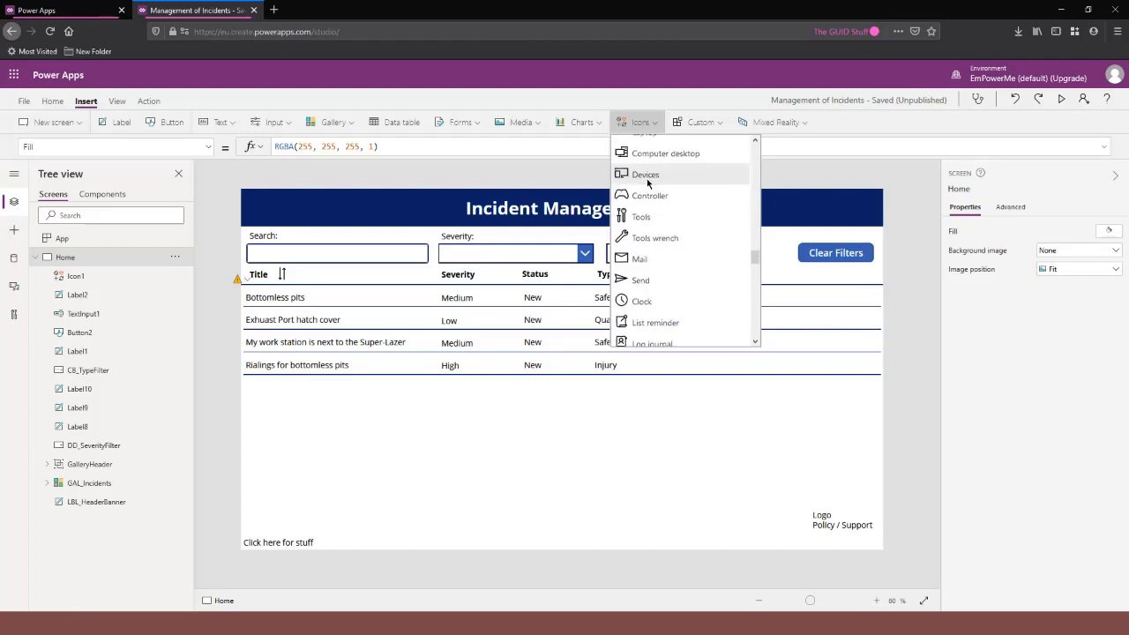
{"action": "scroll", "coordinate": [655, 196], "scroll_direction": "down", "scroll_amount": 5}
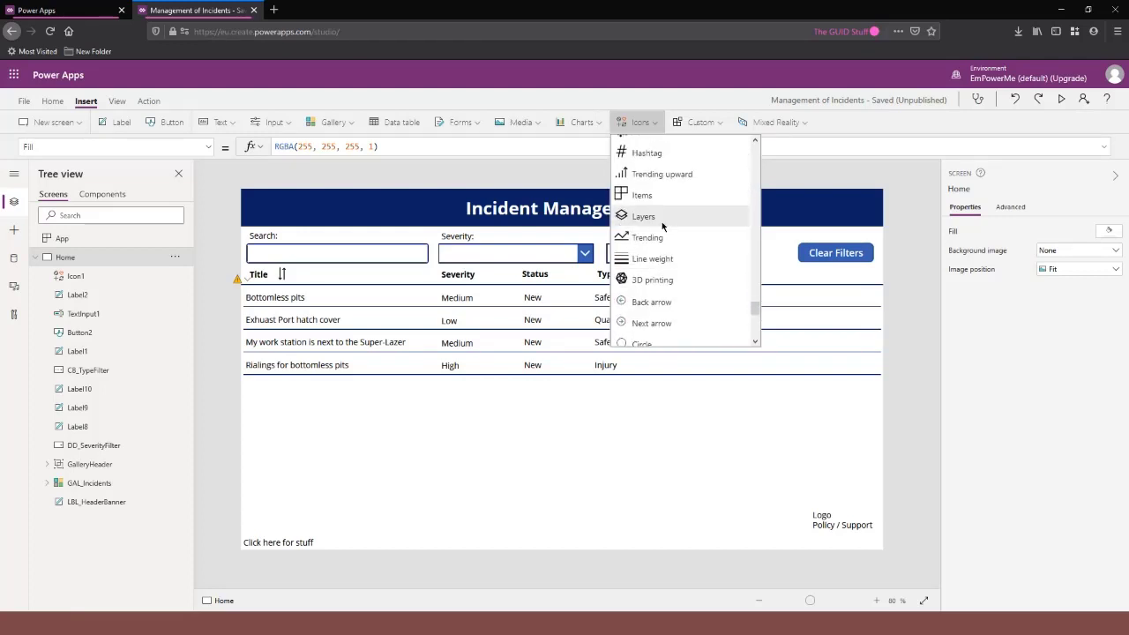
{"action": "scroll", "coordinate": [680, 200], "scroll_direction": "up", "scroll_amount": 10}
{"action": "scroll", "coordinate": [686, 202], "scroll_direction": "up", "scroll_amount": 8}
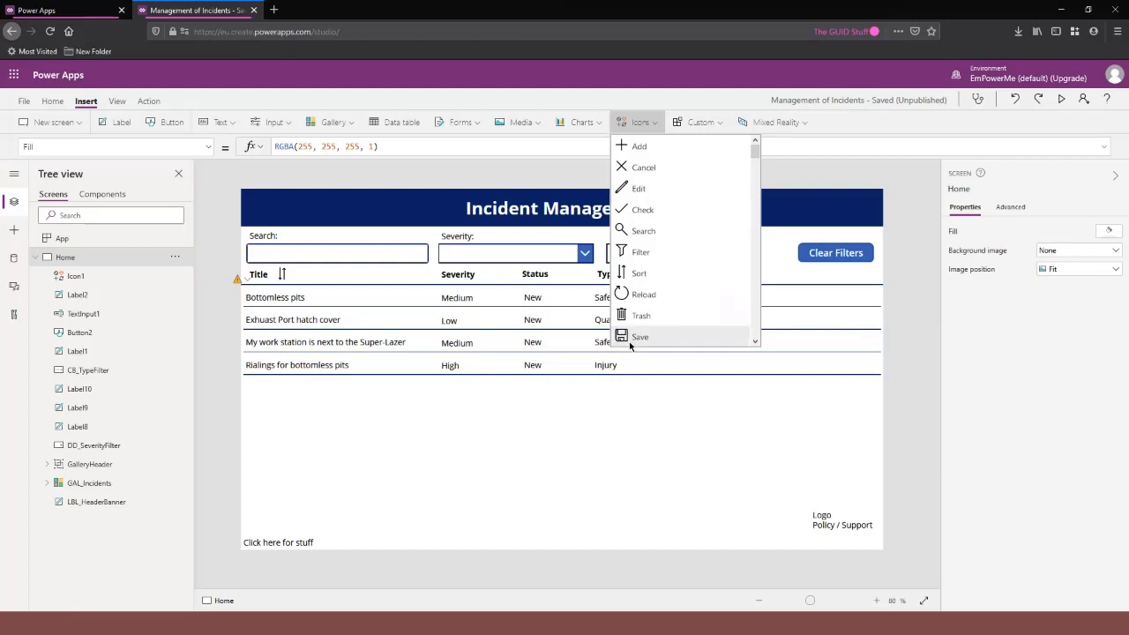
{"action": "key", "text": "ctrl"}
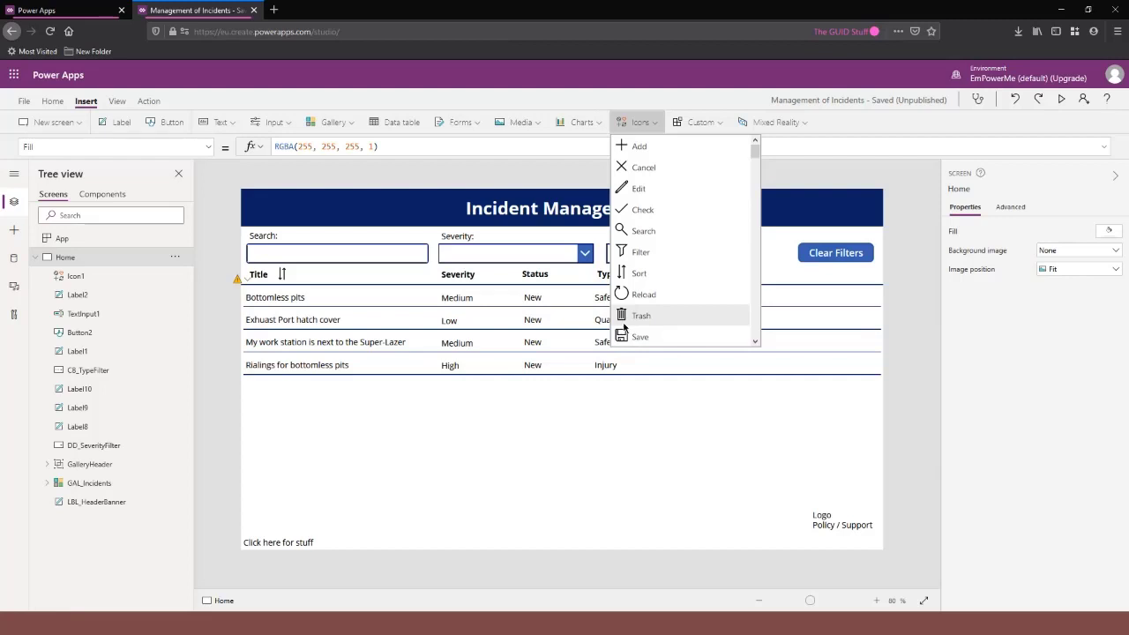
{"action": "left_click", "coordinate": [648, 120]}
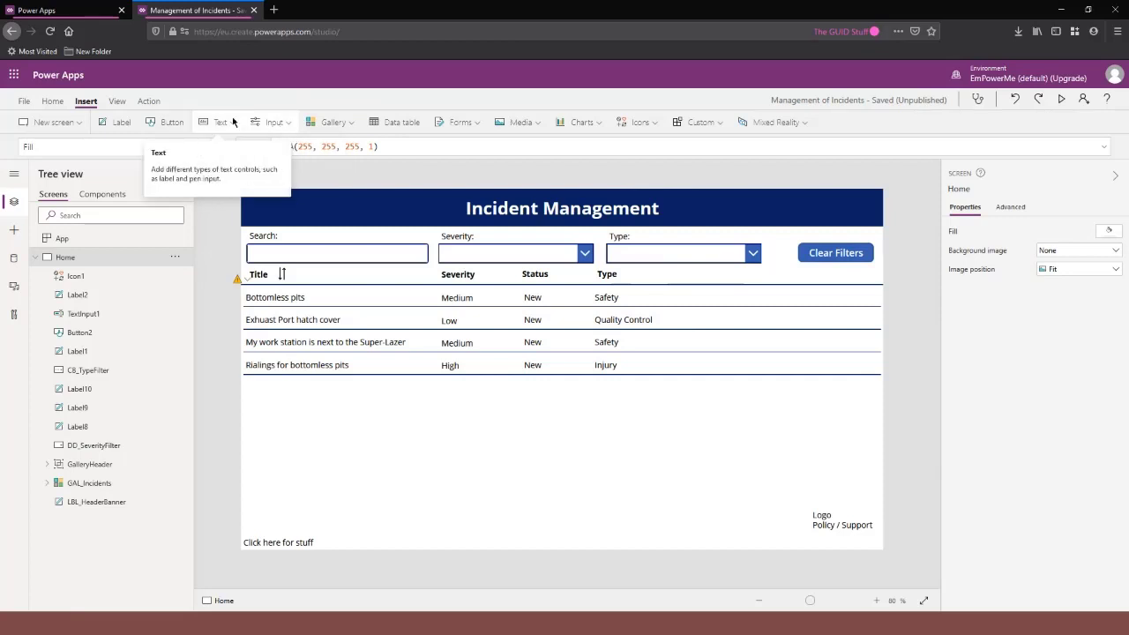
Insert an image control on the Home screen and move it up over the header banner, to about X 38, Y 18.
{"action": "left_click", "coordinate": [526, 126]}
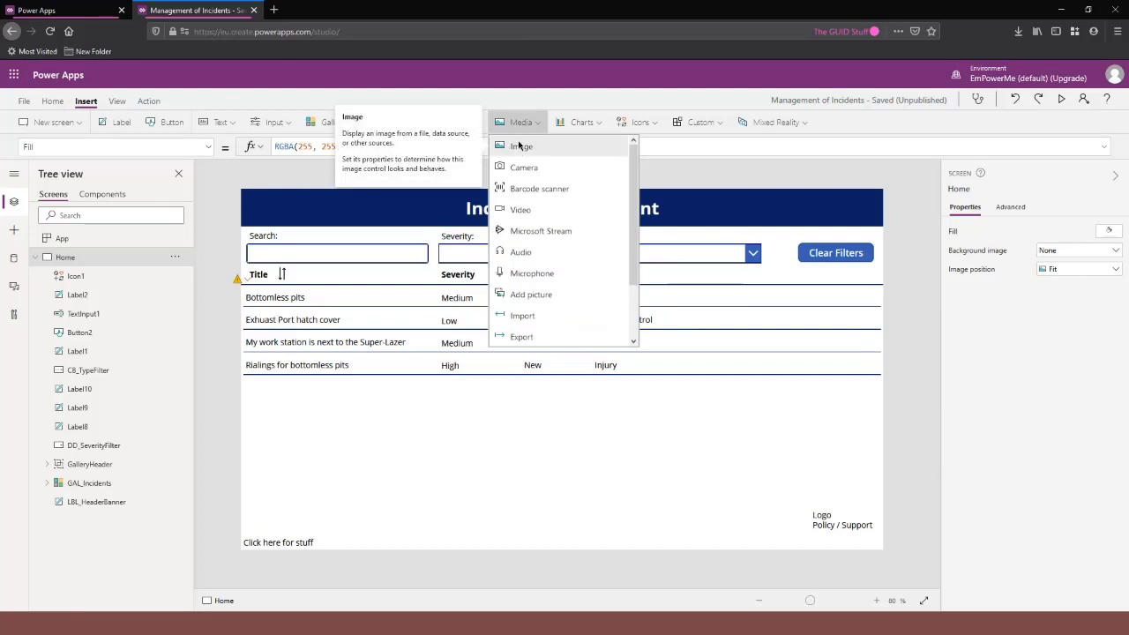
{"action": "left_click", "coordinate": [526, 150]}
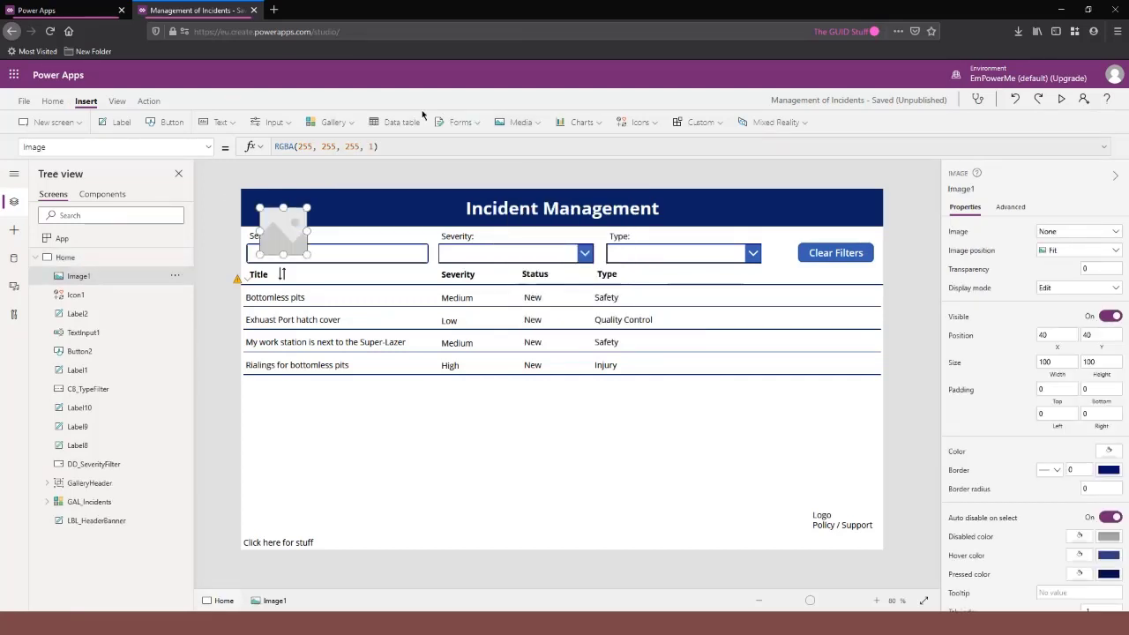
{"action": "left_click_drag", "start_coordinate": [284, 231], "coordinate": [282, 222]}
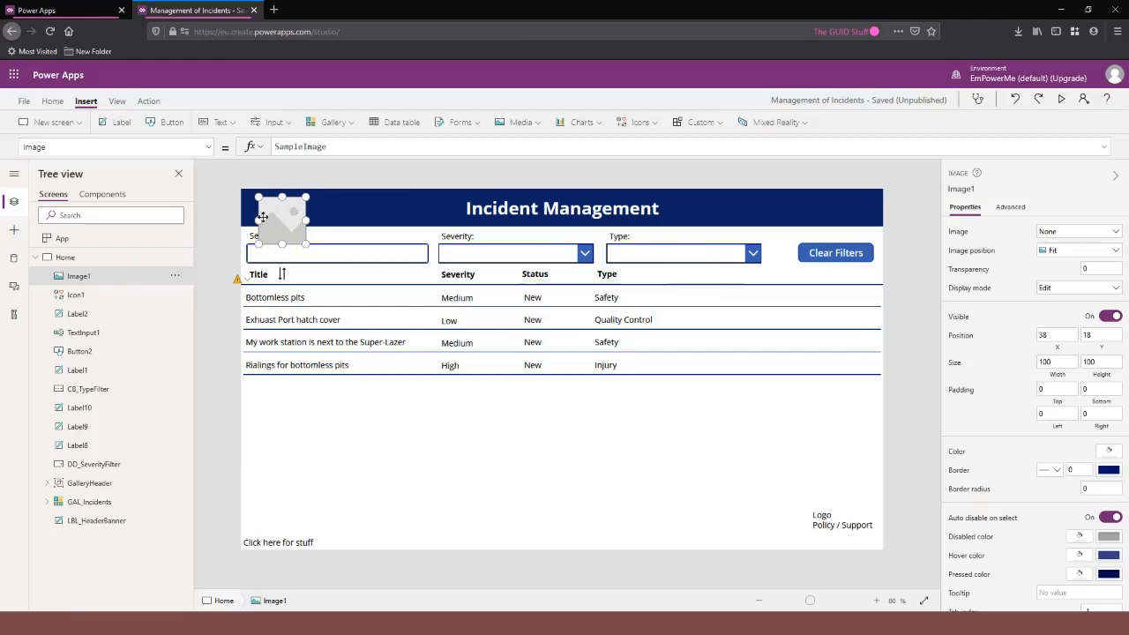
Try to rename the new image control as Logo.
{"action": "double_click", "coordinate": [95, 276]}
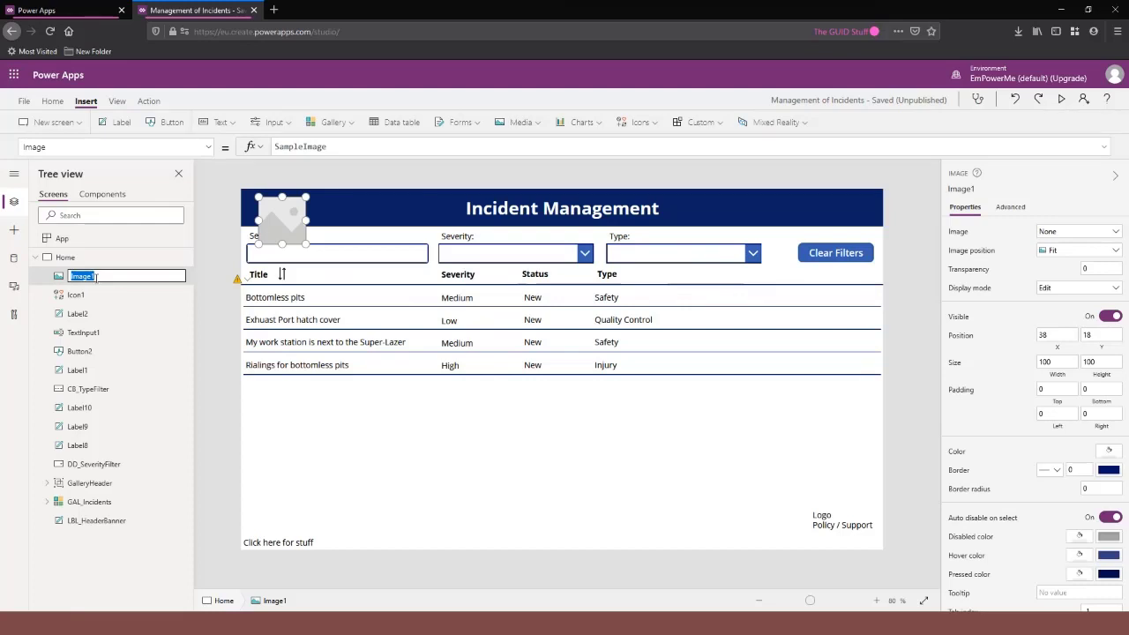
{"action": "type", "text": "Logo"}
{"action": "key", "text": "Escape"}
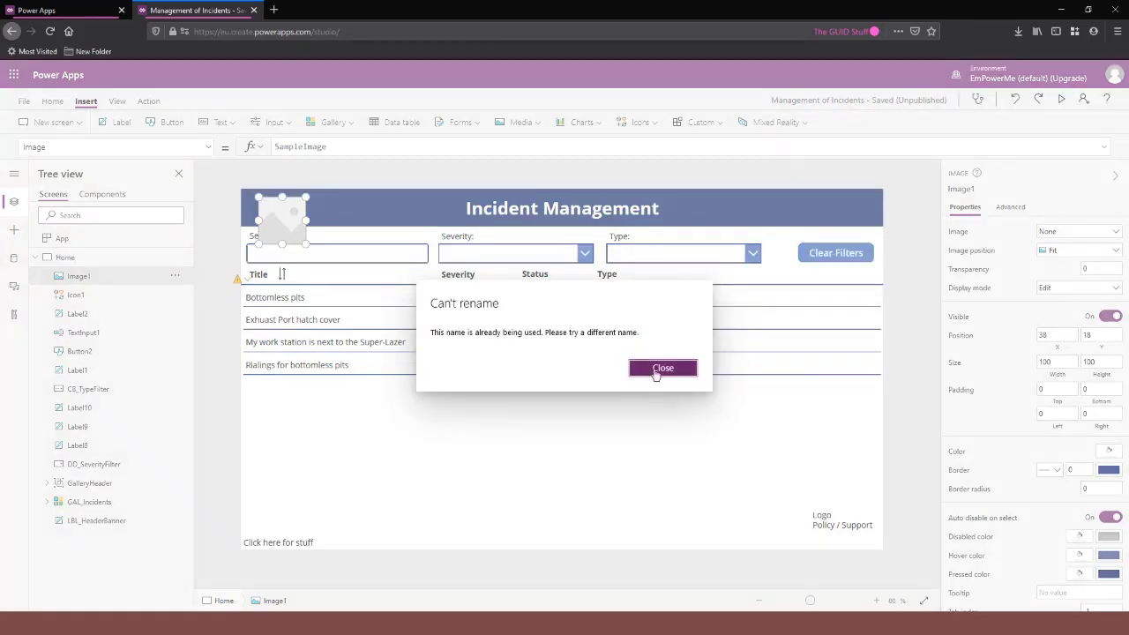
{"action": "left_click", "coordinate": [659, 368]}
Rename the image control as IMG_Logo and set its image to the uploaded Logo.
{"action": "double_click", "coordinate": [78, 275]}
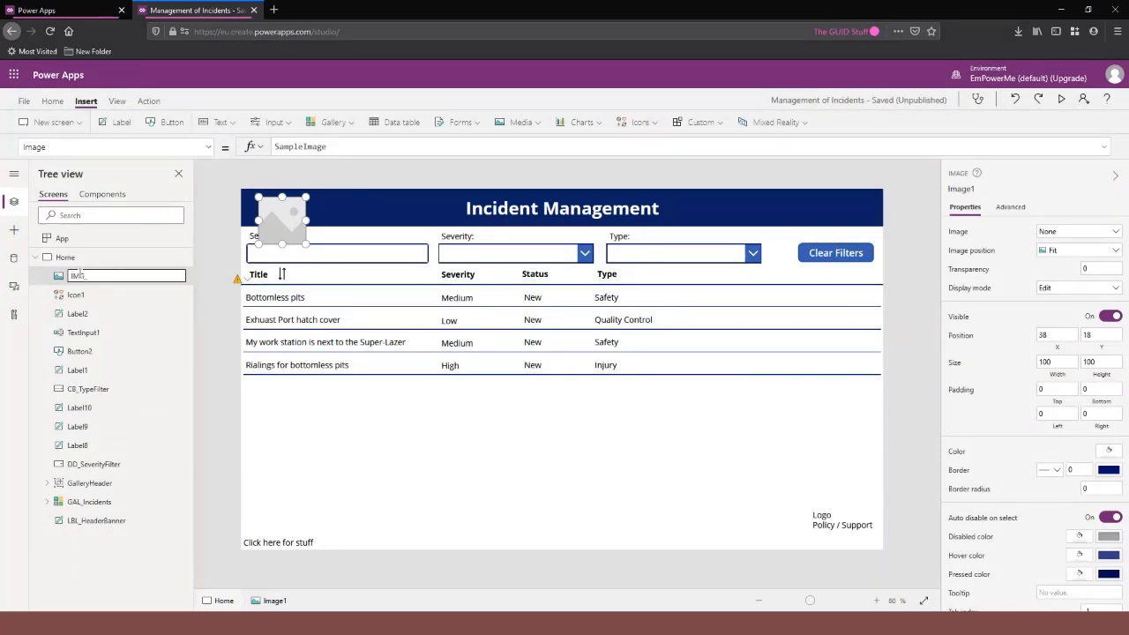
{"action": "key", "text": "Escape"}
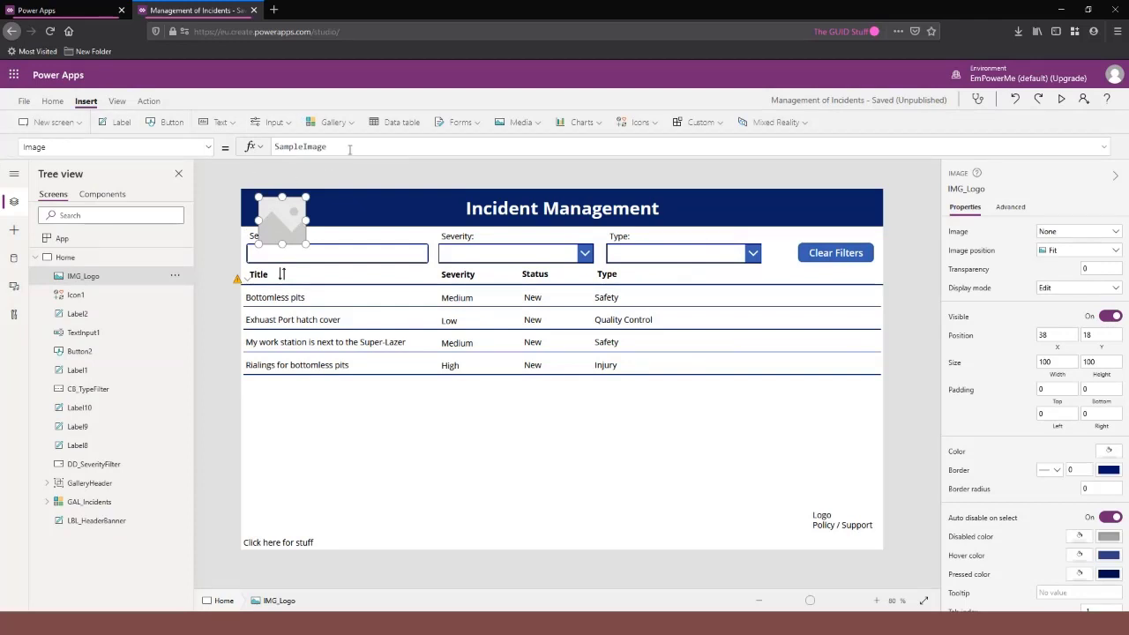
{"action": "double_click", "coordinate": [300, 147]}
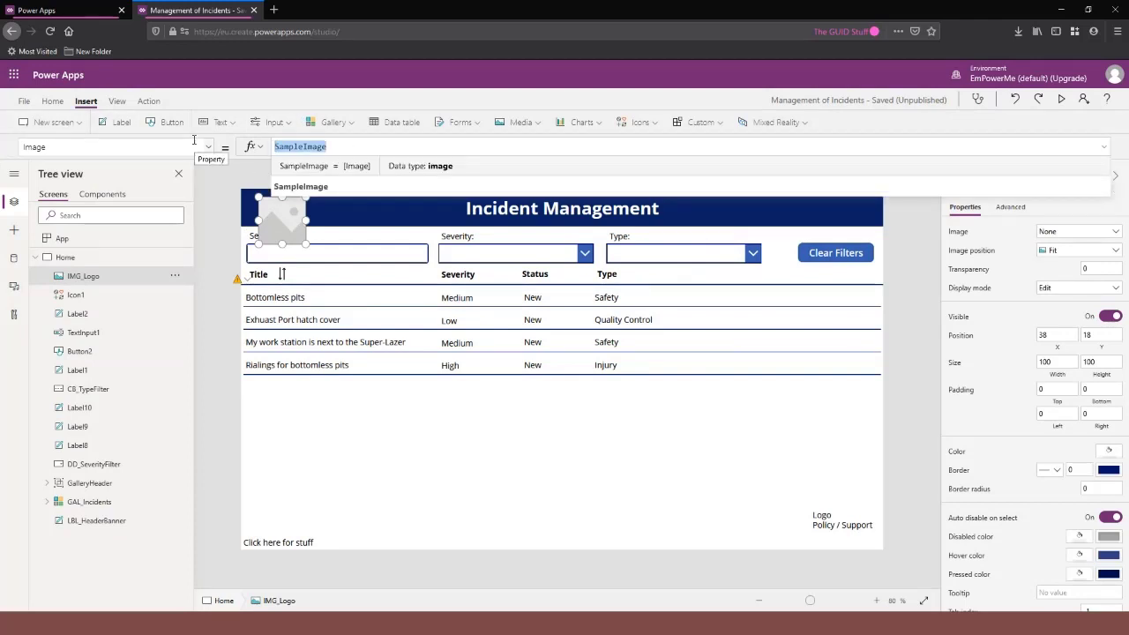
{"action": "type", "text": "Lo"}
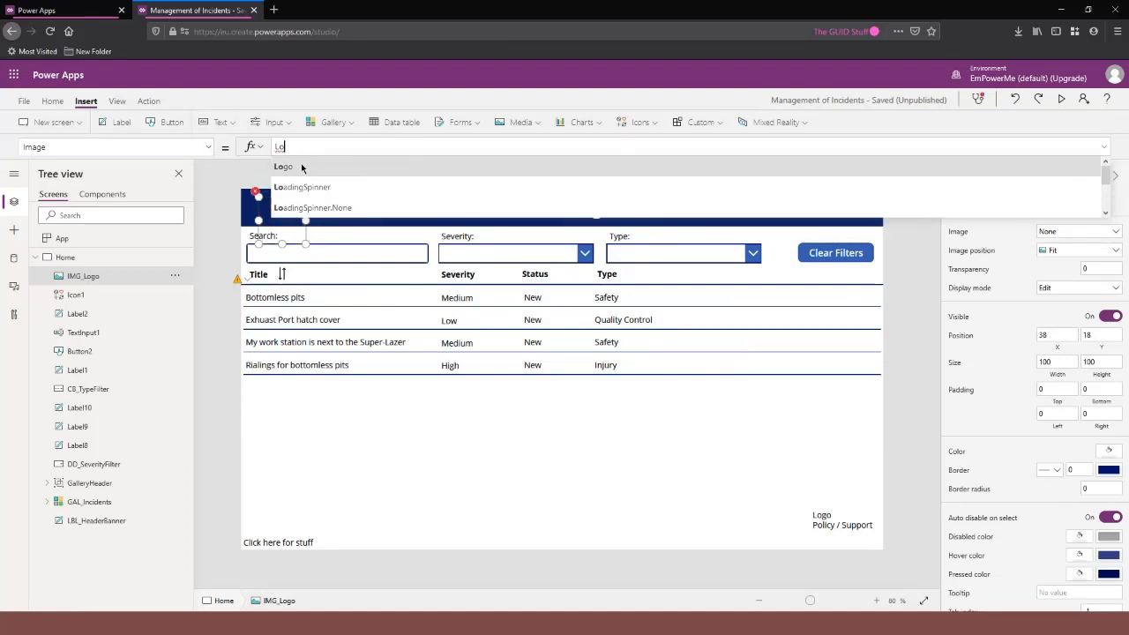
{"action": "left_click", "coordinate": [291, 167]}
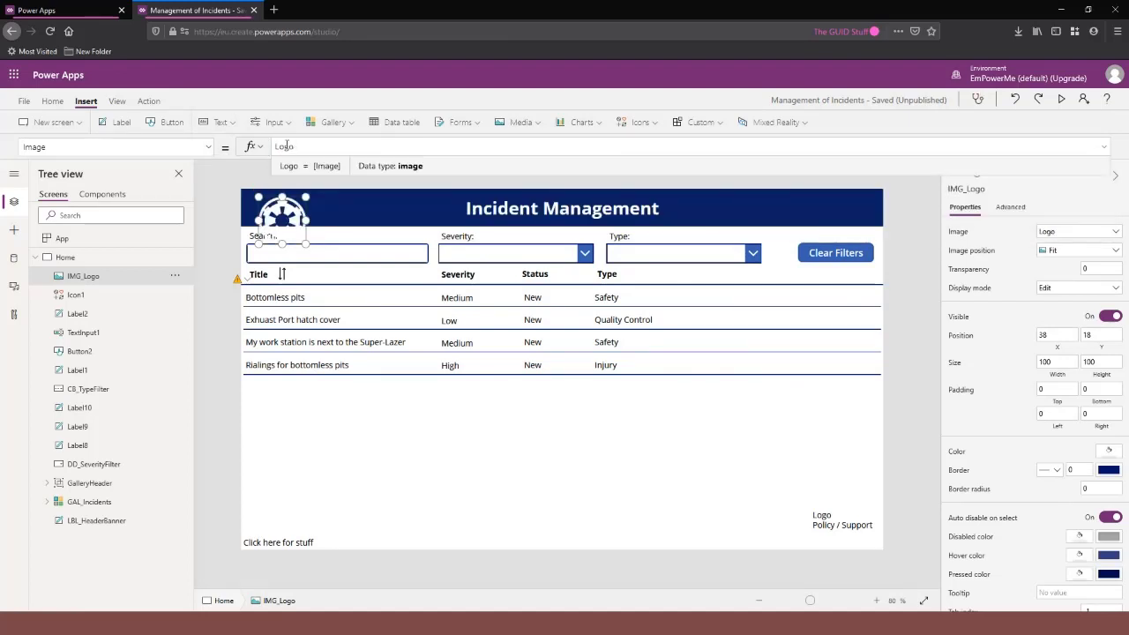
Shrink the logo image to fit inside the header banner, setting its width and height to 50.
{"action": "left_click_drag", "start_coordinate": [305, 244], "coordinate": [282, 217]}
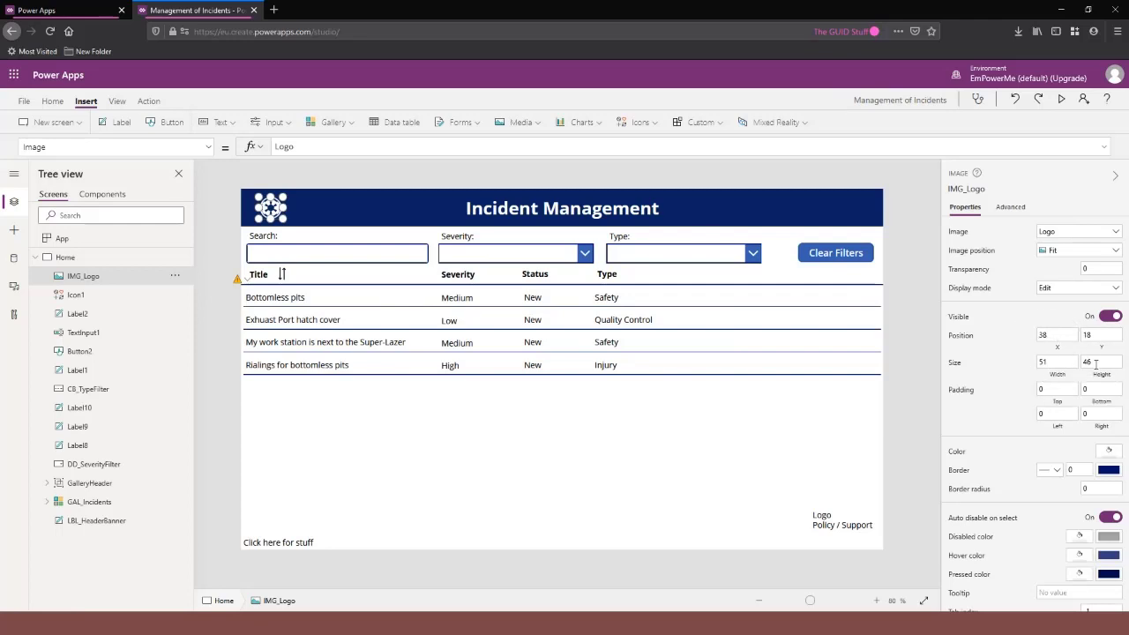
{"action": "left_click", "coordinate": [1065, 362]}
{"action": "type", "text": "50"}
{"action": "left_click", "coordinate": [1118, 364]}
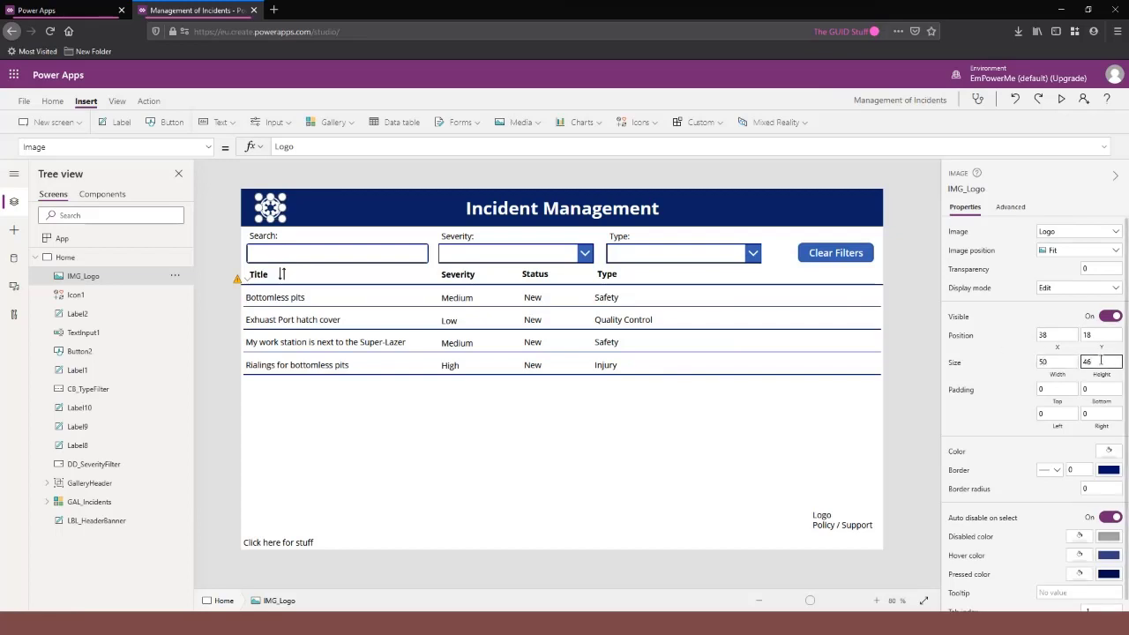
{"action": "double_click", "coordinate": [1103, 363]}
{"action": "type", "text": "50"}
Move the logo closer to the header banner's left edge, to about X 21, Y 15, and check it with nothing selected.
{"action": "left_click", "coordinate": [1060, 335]}
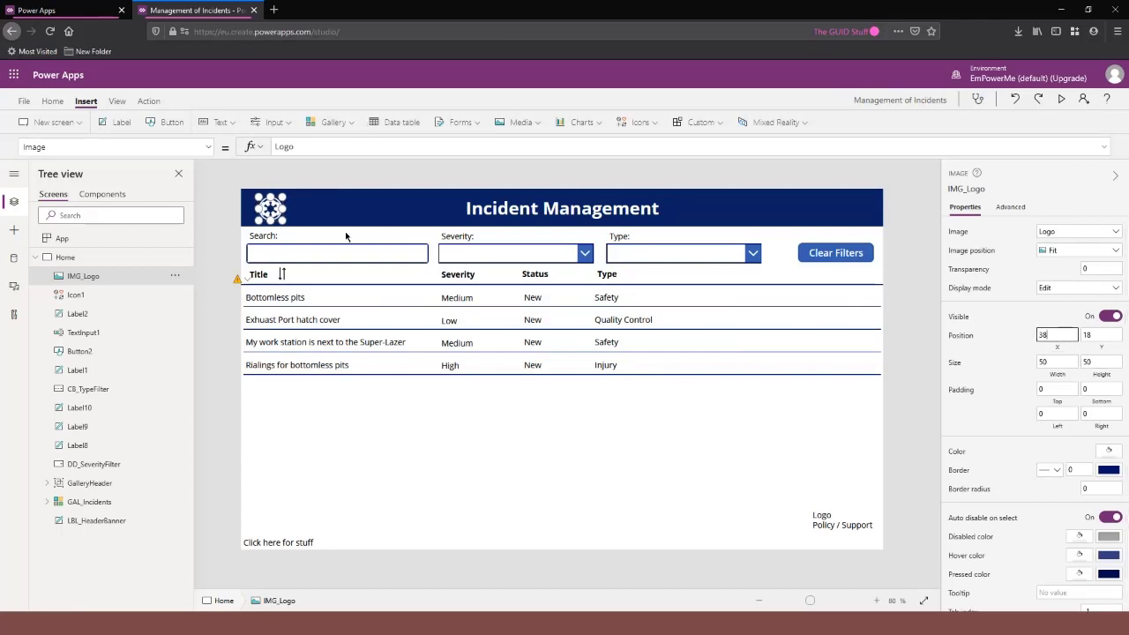
{"action": "left_click", "coordinate": [262, 207]}
{"action": "left_click", "coordinate": [308, 209]}
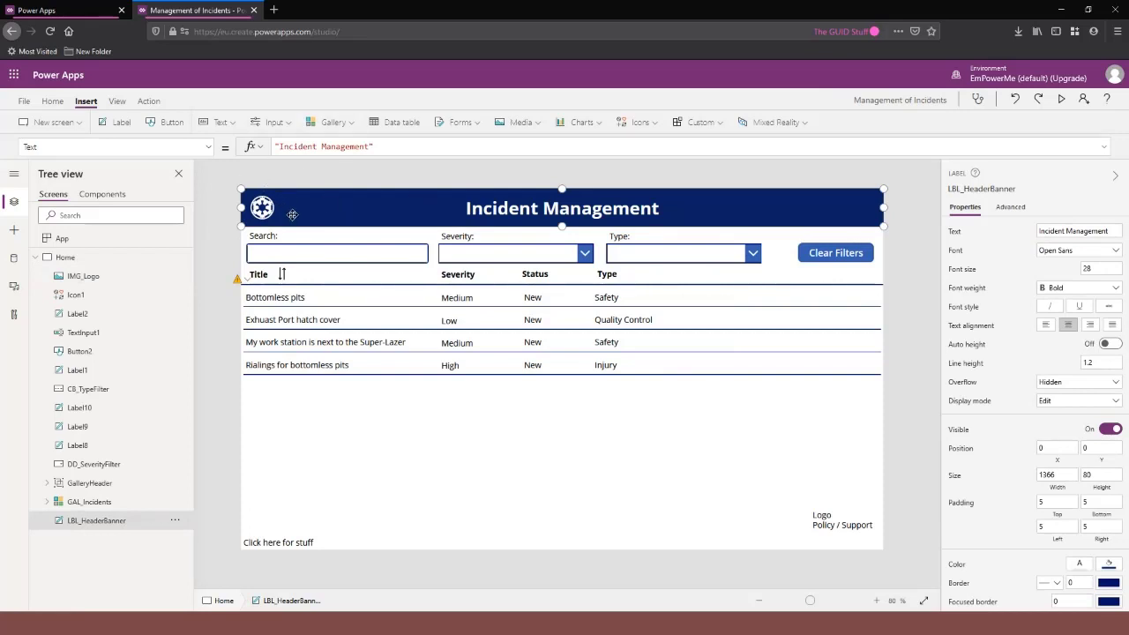
{"action": "left_click", "coordinate": [235, 285]}
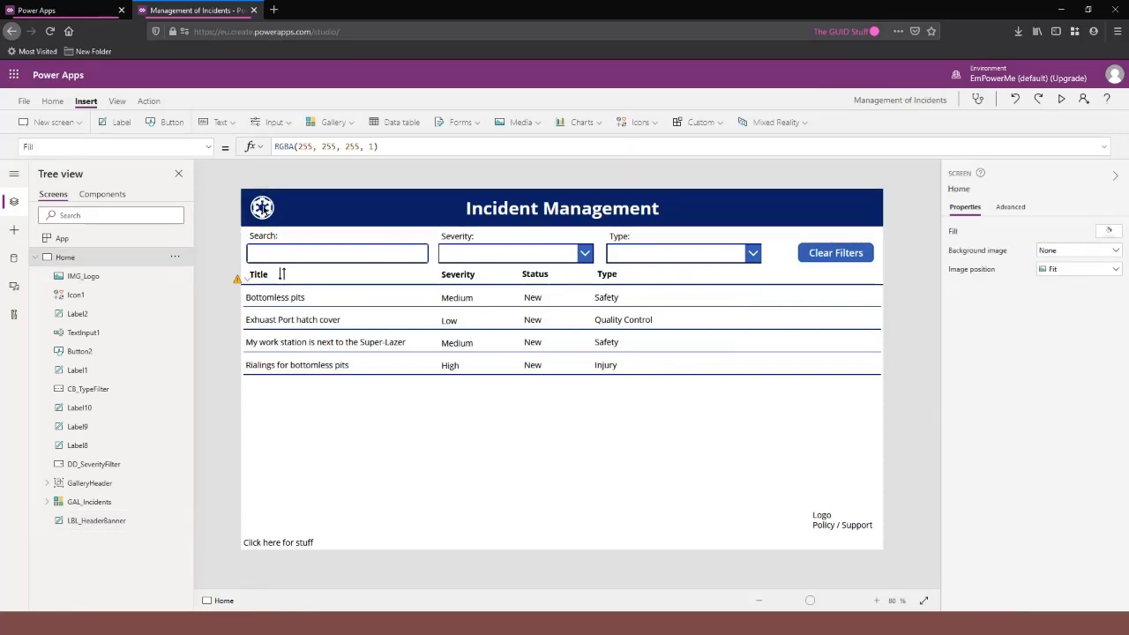
{"action": "left_click", "coordinate": [264, 210]}
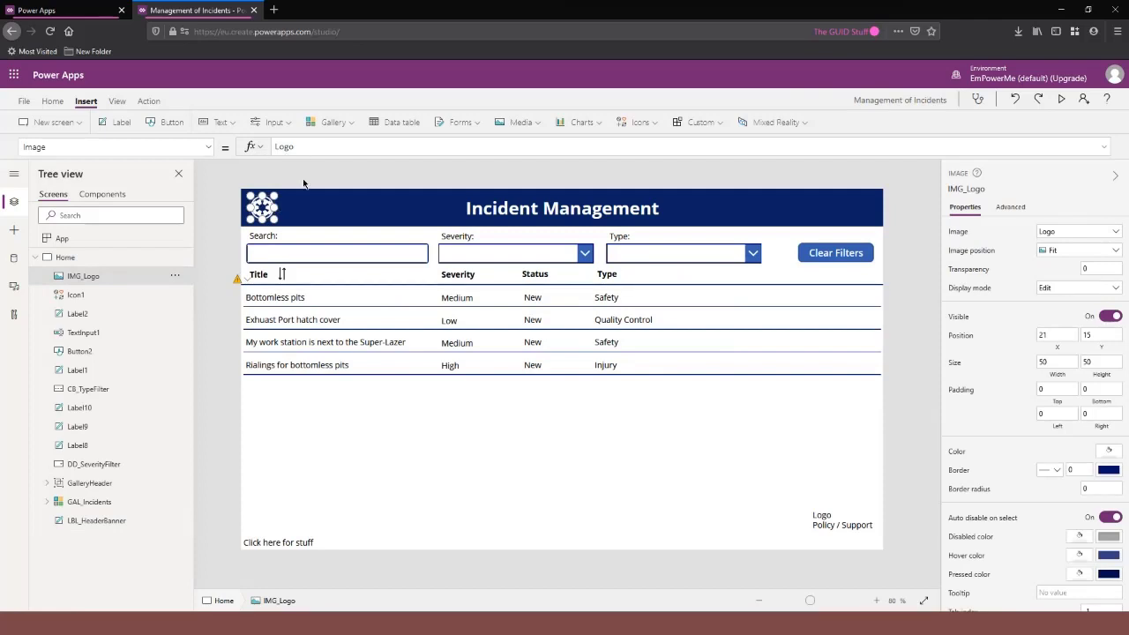
{"action": "left_click", "coordinate": [224, 230]}
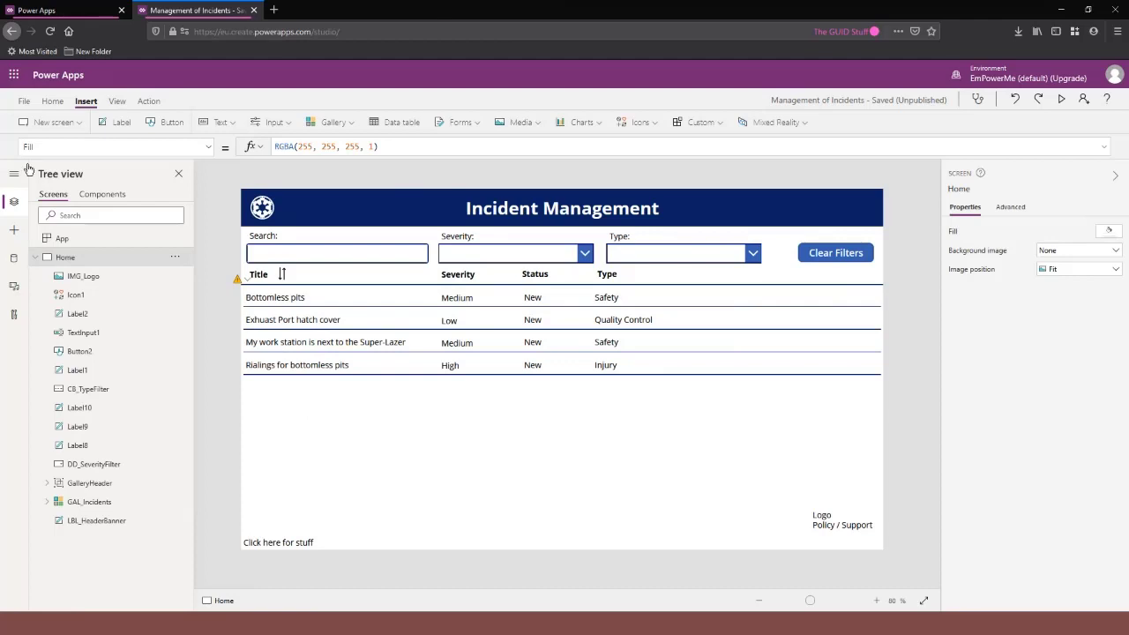
Create a new blank component in the app and return to the Home screen.
{"action": "left_click", "coordinate": [94, 197]}
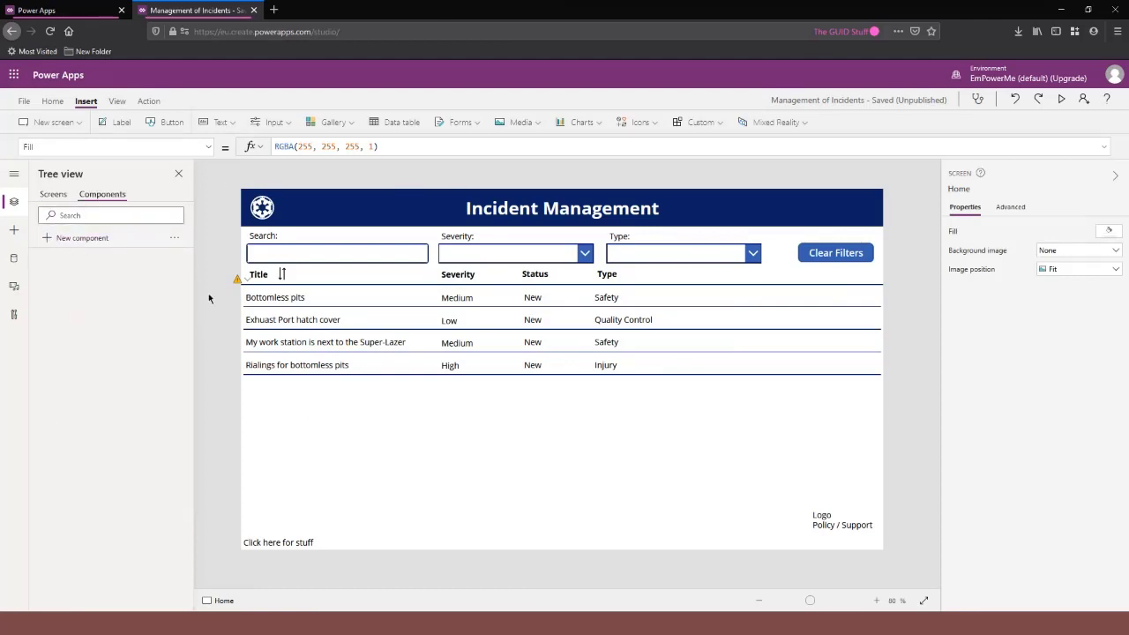
{"action": "left_click", "coordinate": [79, 237]}
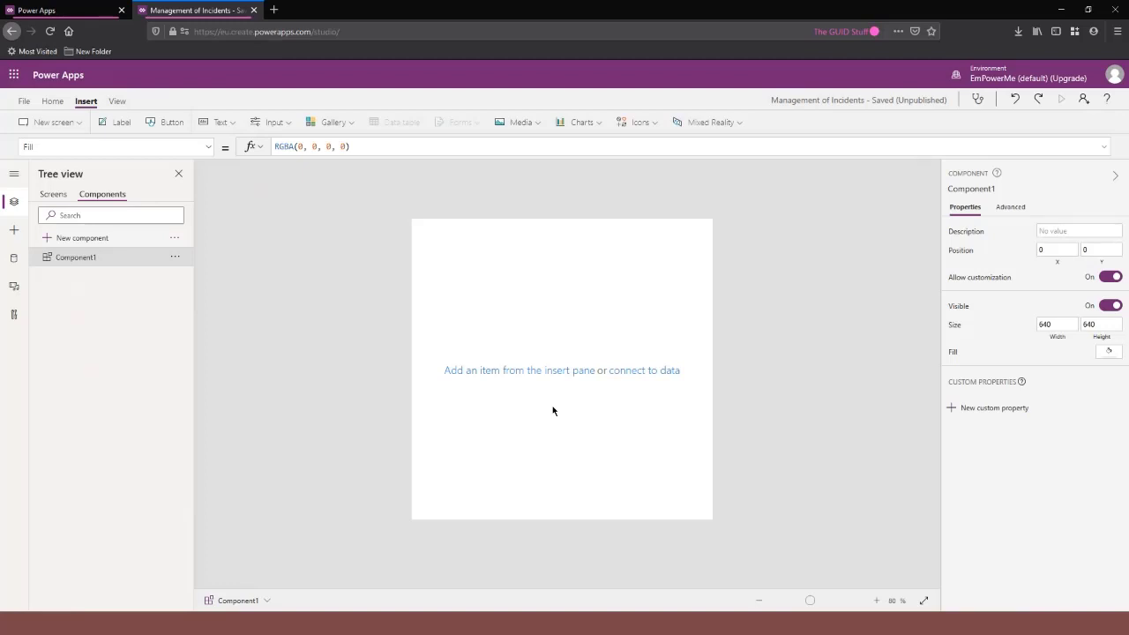
{"action": "left_click", "coordinate": [52, 194]}
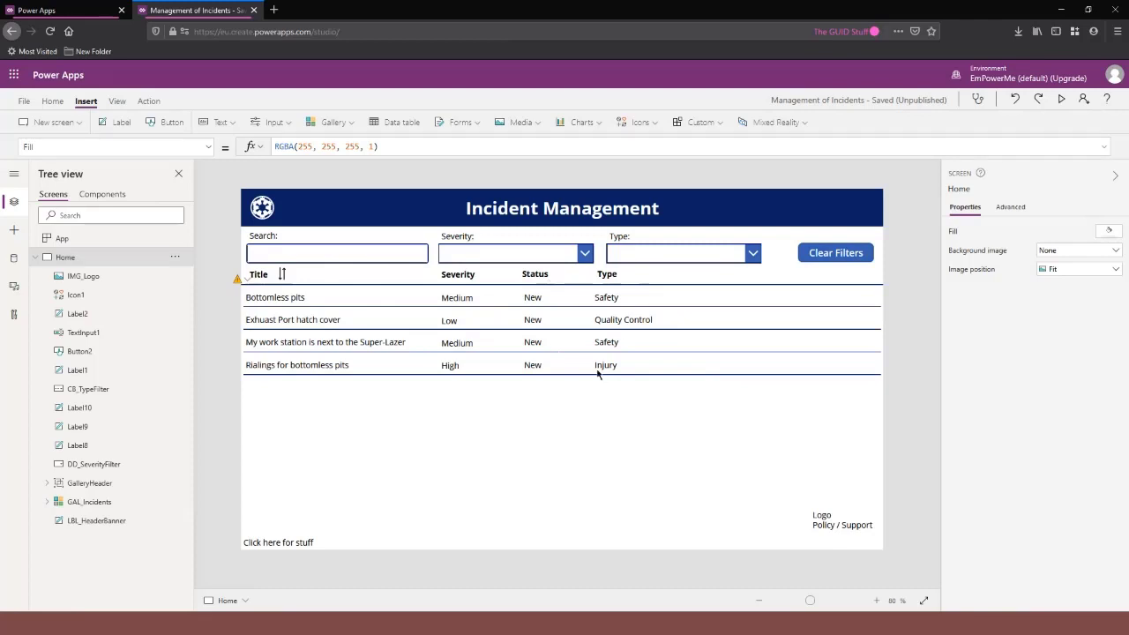
Move the LBL_Type label in the incidents gallery to the right, to about X 812.
{"action": "left_click", "coordinate": [609, 301]}
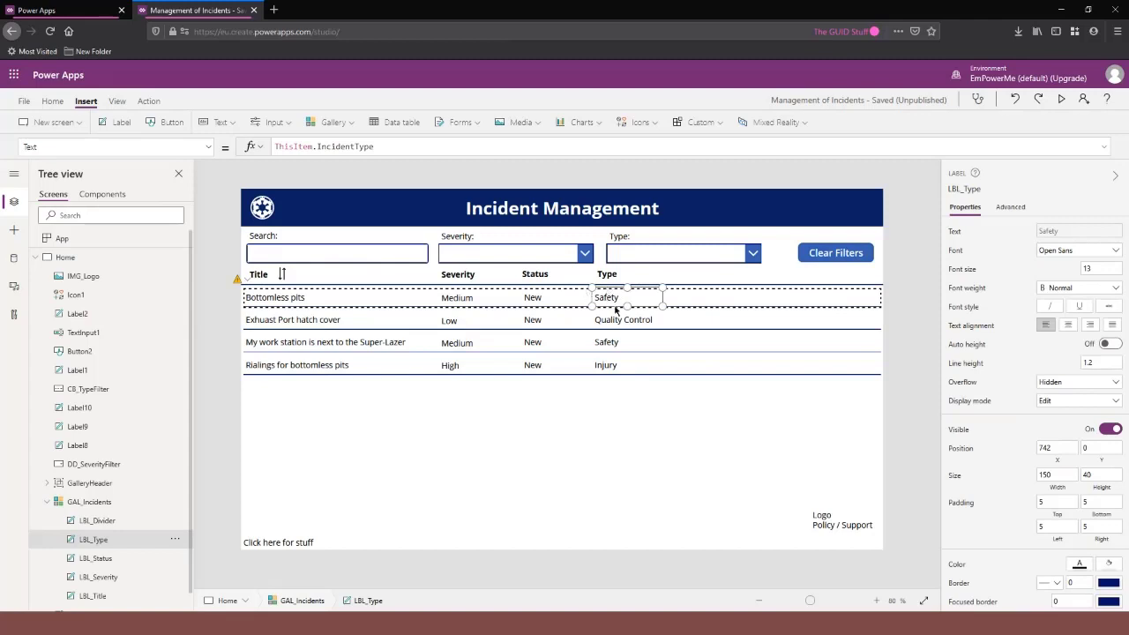
{"action": "left_click_drag", "start_coordinate": [606, 298], "coordinate": [640, 300]}
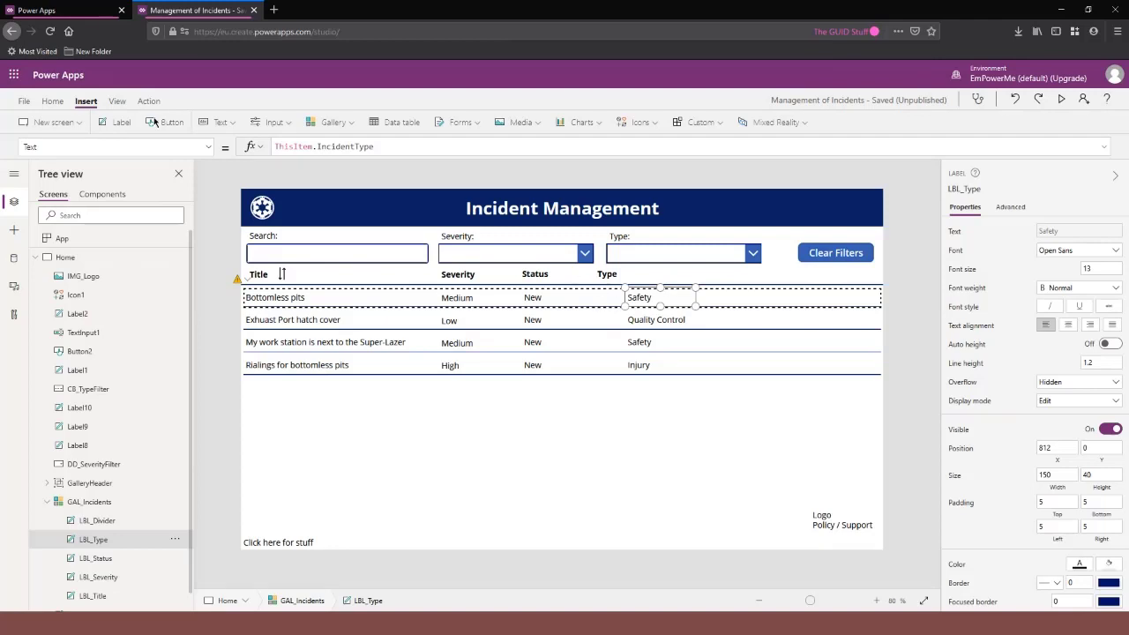
Upload icn_Environmental, icn_Injury, icn_Quality, icn_Safety and icn_Security from the 0 - Webinar folder to the app's media images.
{"action": "left_click", "coordinate": [26, 102]}
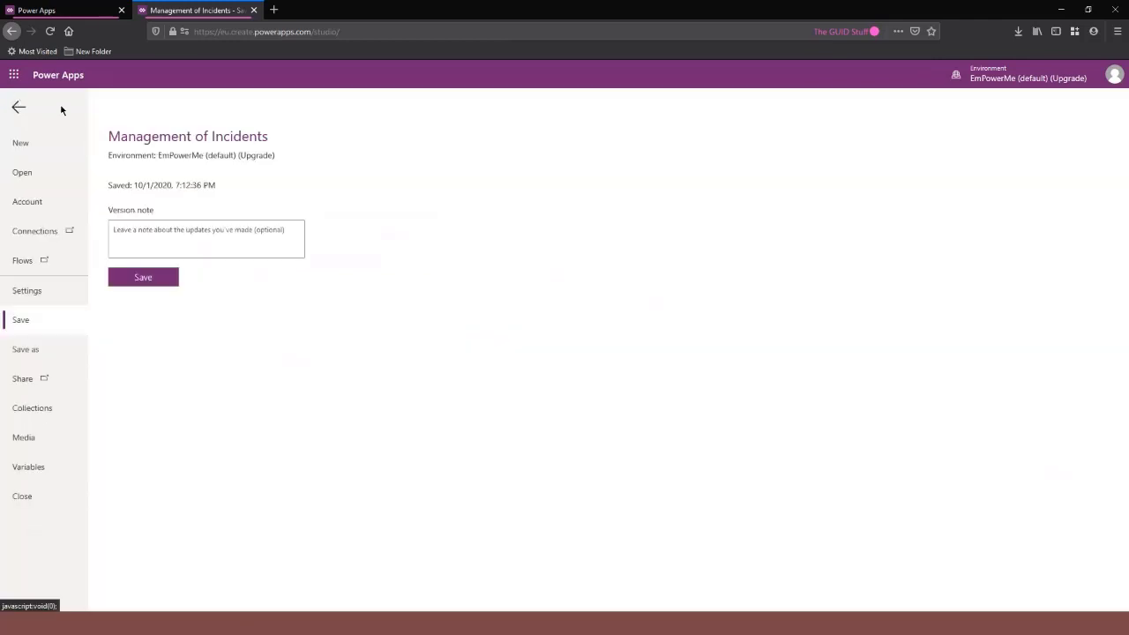
{"action": "left_click", "coordinate": [27, 441]}
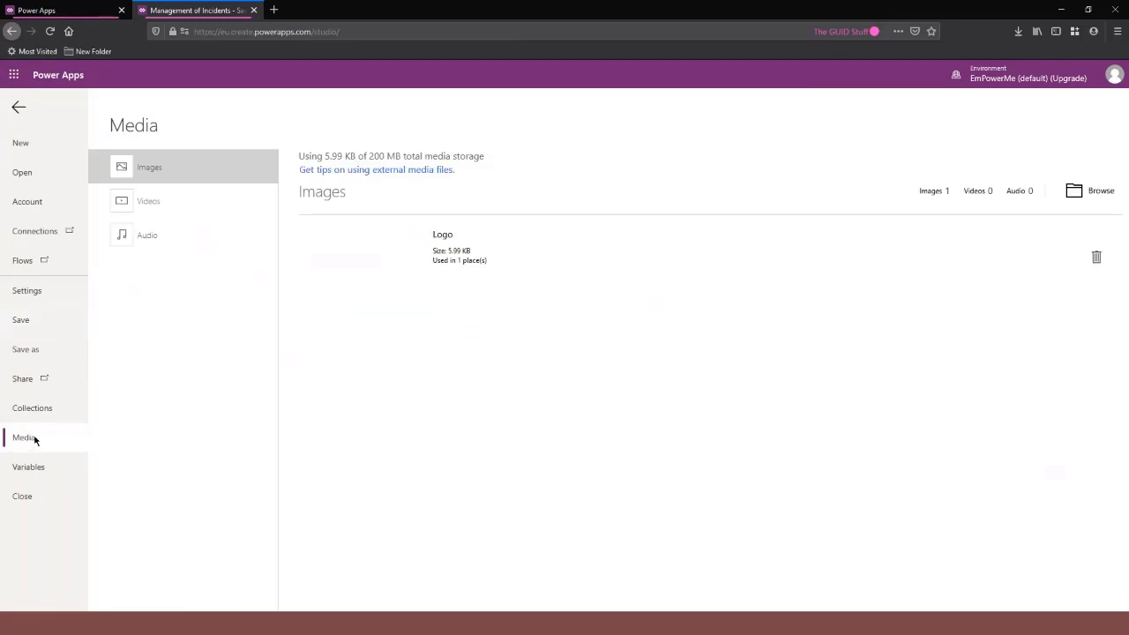
{"action": "left_click", "coordinate": [1078, 194]}
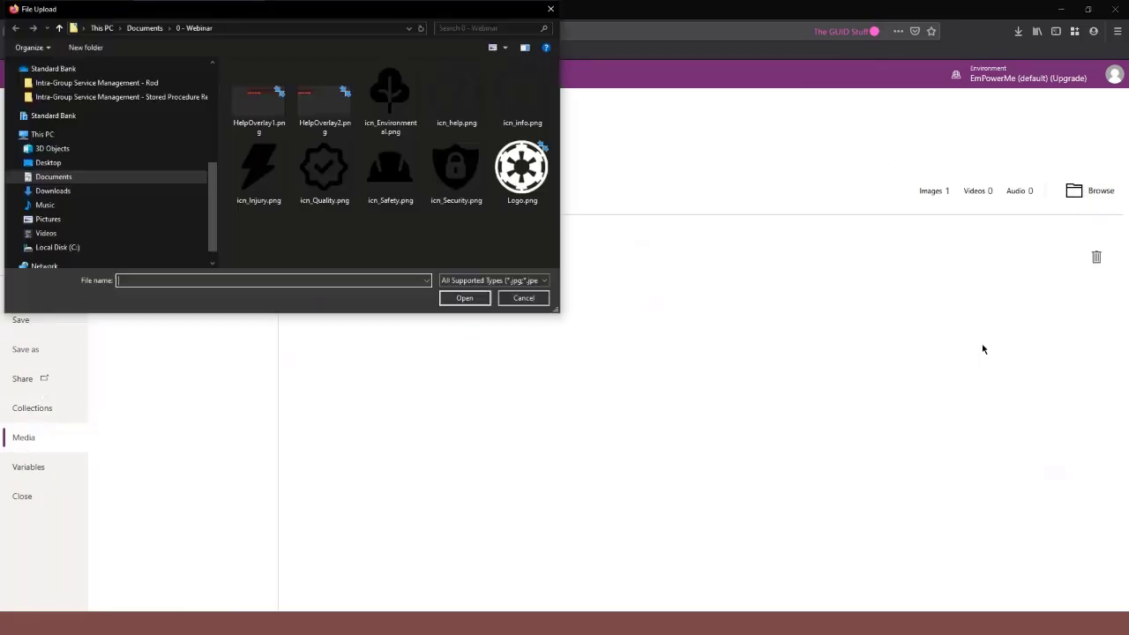
{"action": "left_click", "coordinate": [399, 94], "text": "shift"}
{"action": "left_click", "coordinate": [400, 93]}
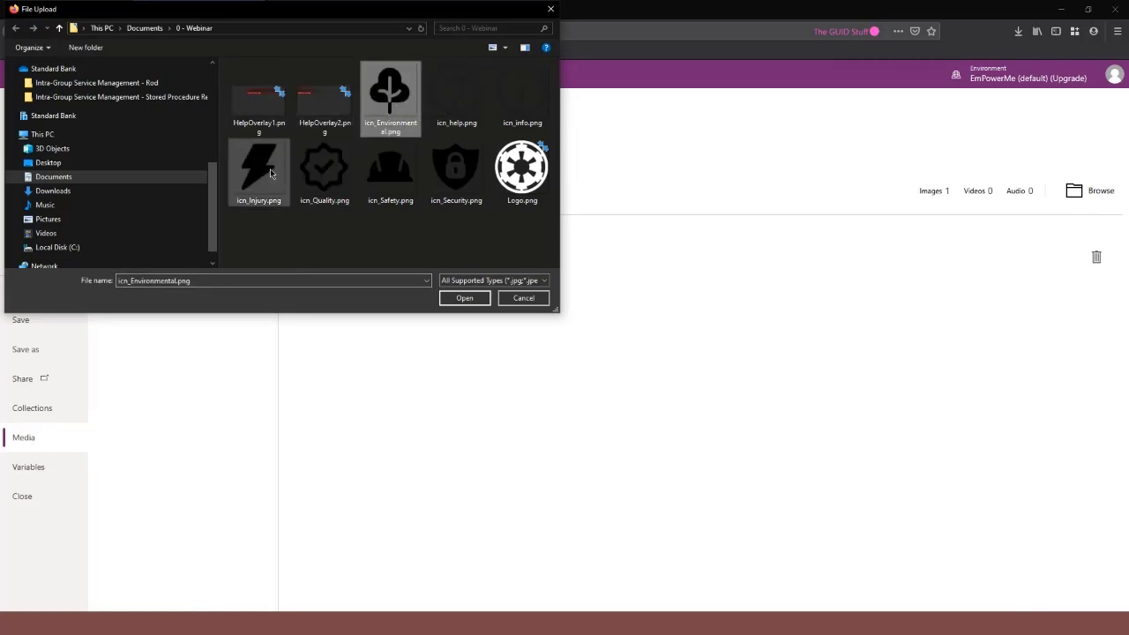
{"action": "left_click", "coordinate": [254, 176], "text": "ctrl"}
{"action": "left_click", "coordinate": [322, 178], "text": "ctrl"}
{"action": "left_click", "coordinate": [390, 172], "text": "ctrl"}
{"action": "left_click", "coordinate": [456, 172], "text": "ctrl"}
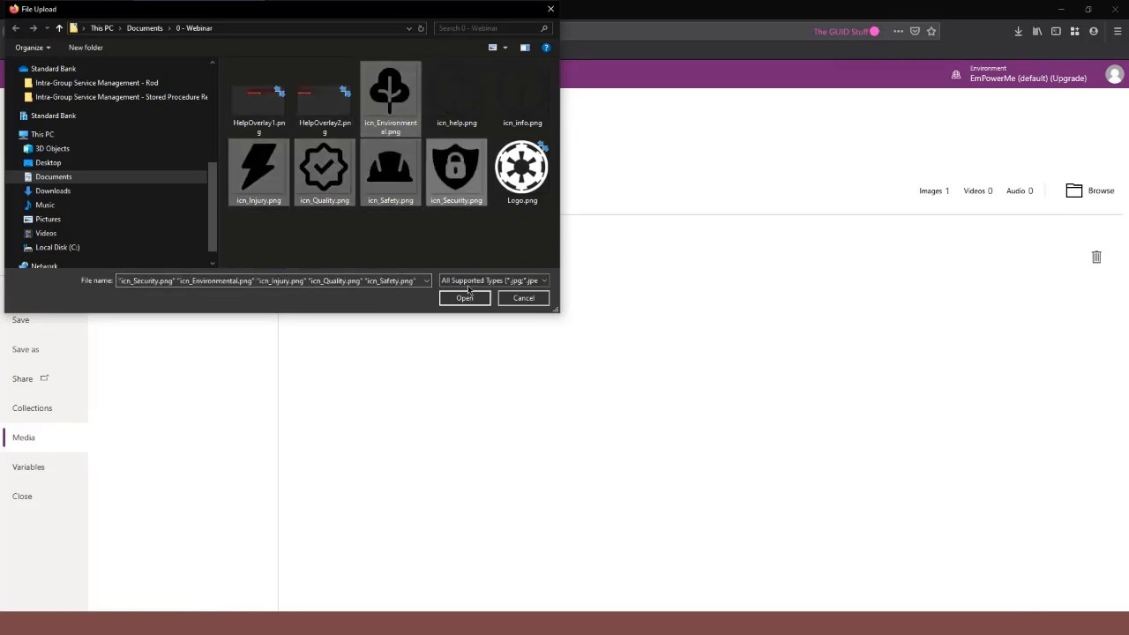
{"action": "left_click", "coordinate": [465, 298]}
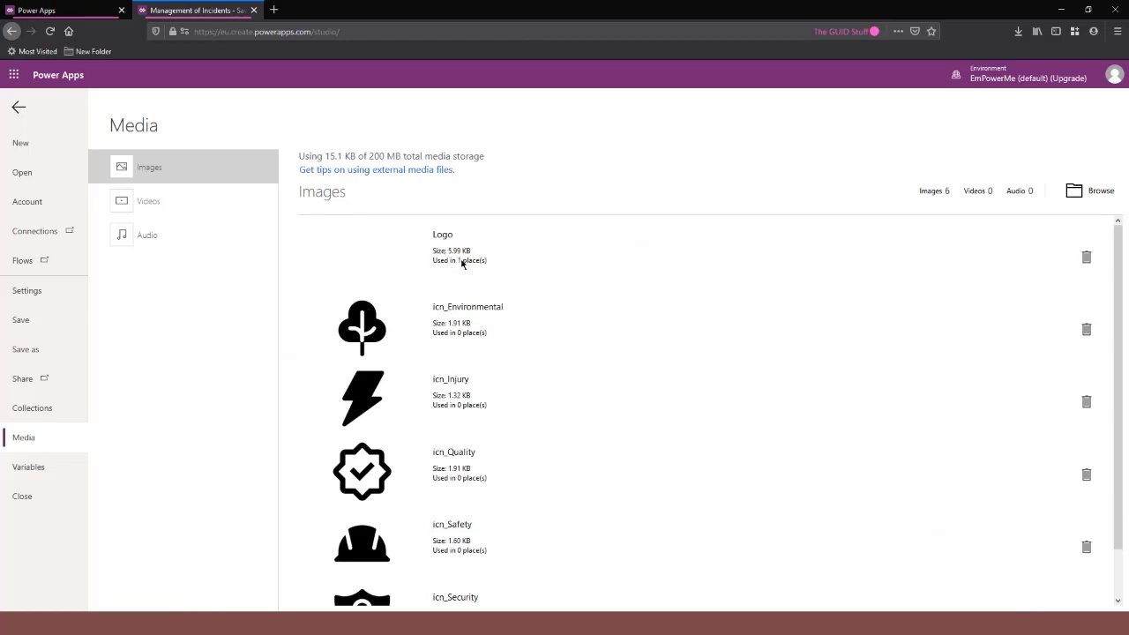
Review the uploaded incident type icons and their names in the app's media images, and return to the Home screen.
{"action": "left_click", "coordinate": [461, 263]}
{"action": "key", "text": "ctrl"}
{"action": "key", "text": "ctrl"}
{"action": "key", "text": "ctrl"}
{"action": "left_click", "coordinate": [19, 109]}
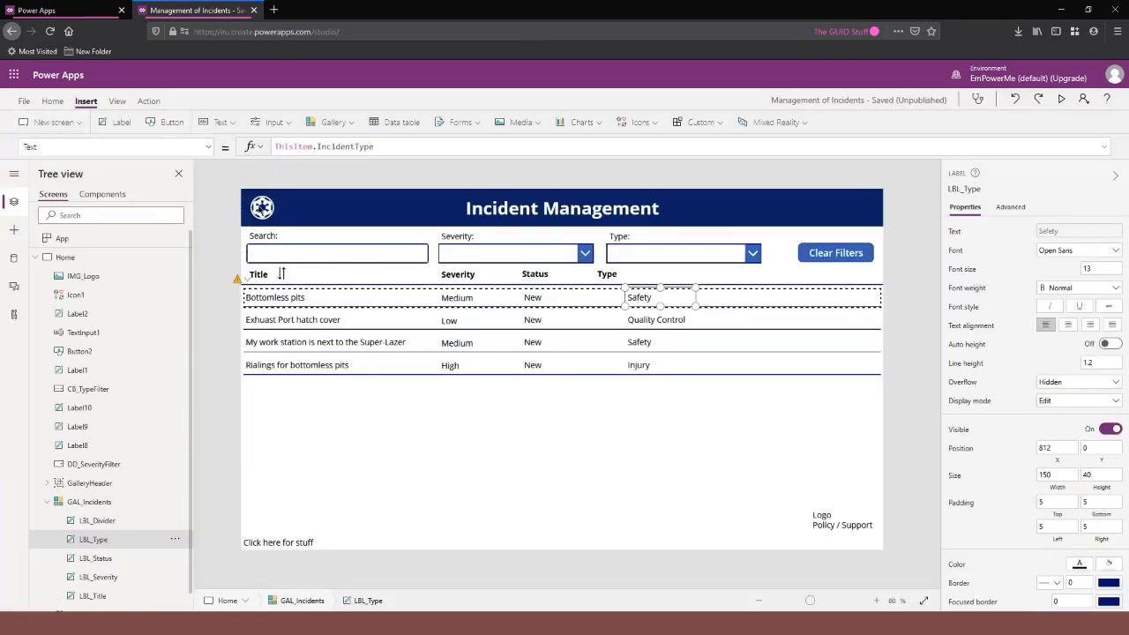
{"action": "left_click", "coordinate": [19, 104]}
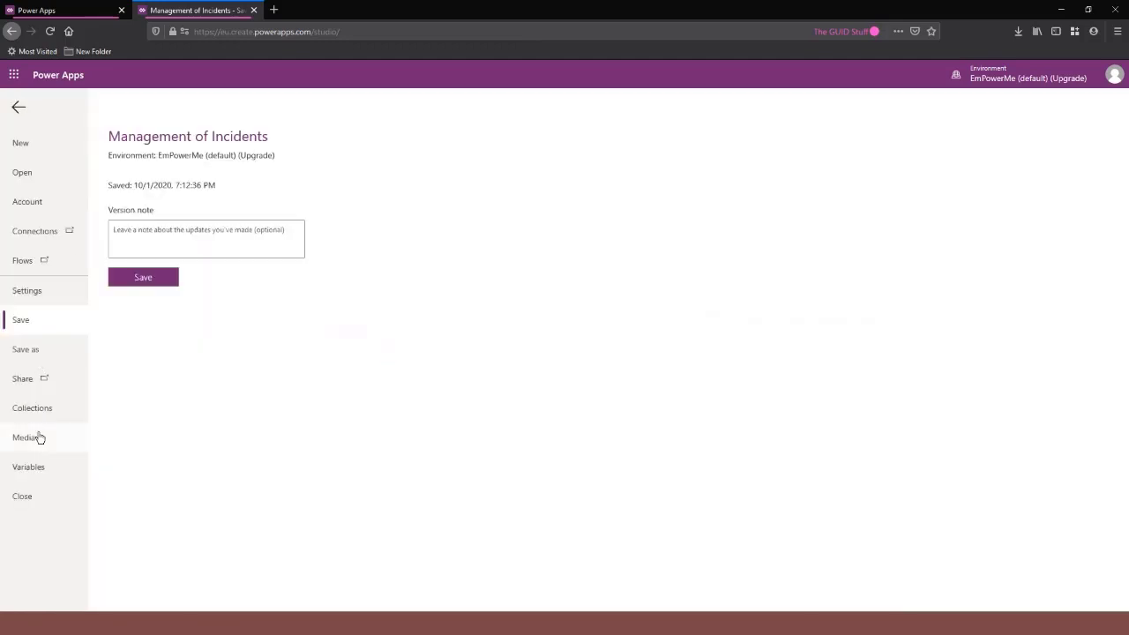
{"action": "left_click", "coordinate": [24, 437]}
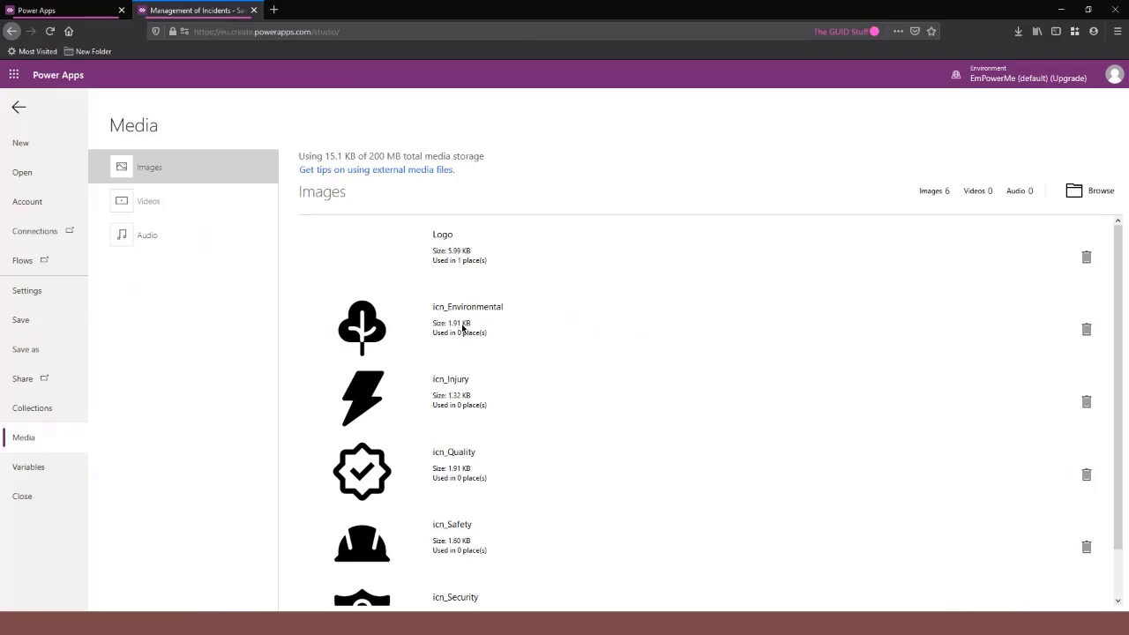
{"action": "scroll", "coordinate": [456, 371], "scroll_direction": "down", "scroll_amount": 1}
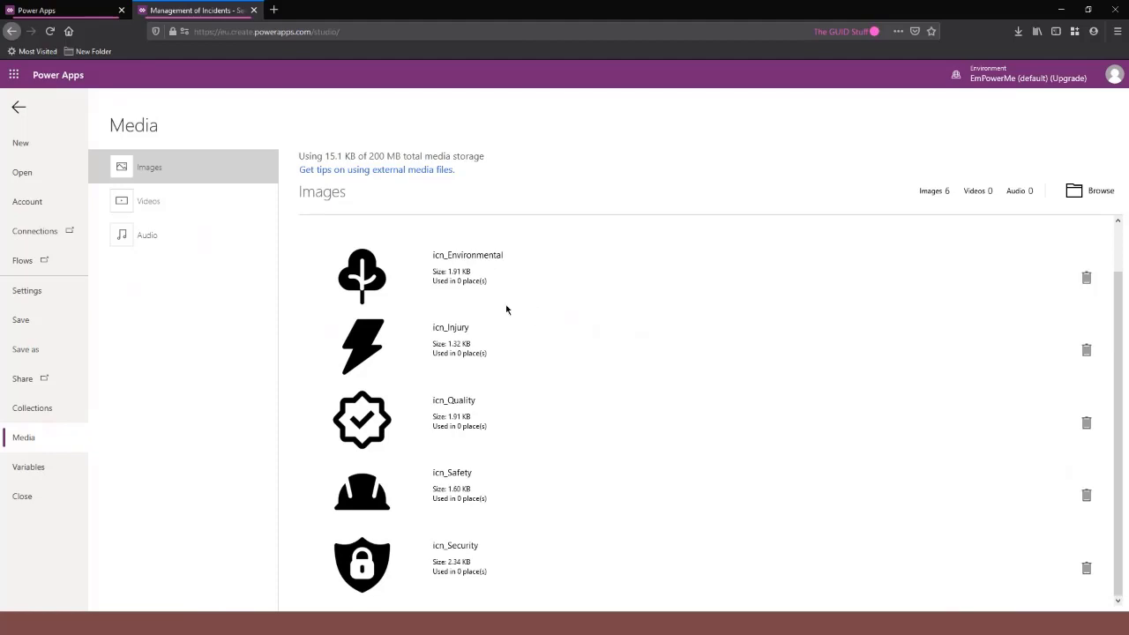
{"action": "scroll", "coordinate": [494, 318], "scroll_direction": "up", "scroll_amount": 1}
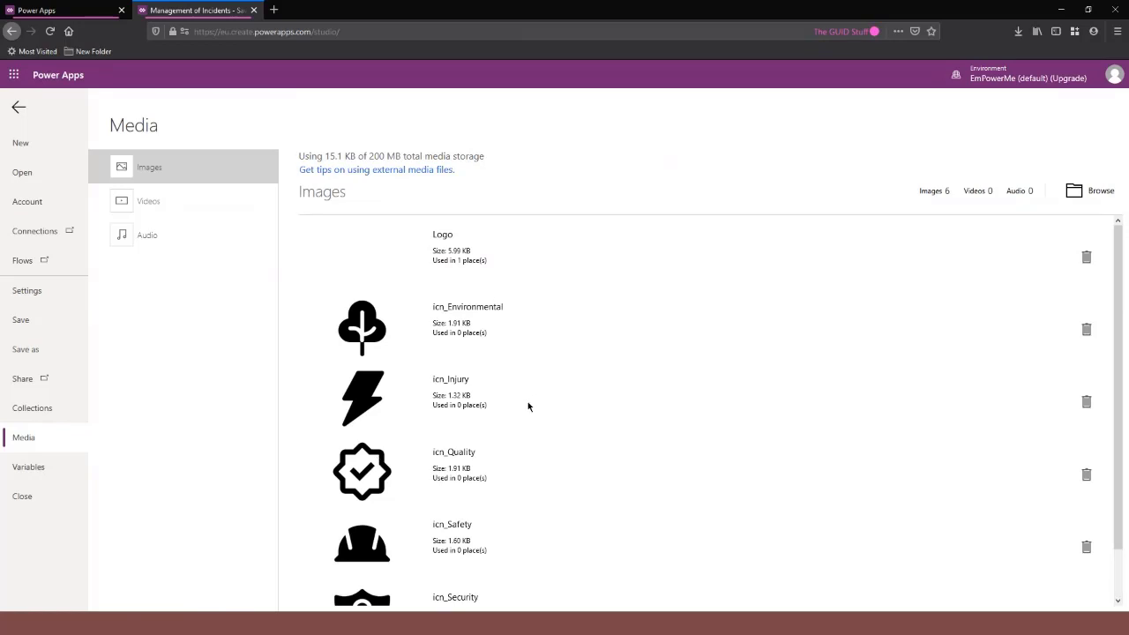
{"action": "scroll", "coordinate": [527, 400], "scroll_direction": "down", "scroll_amount": 1}
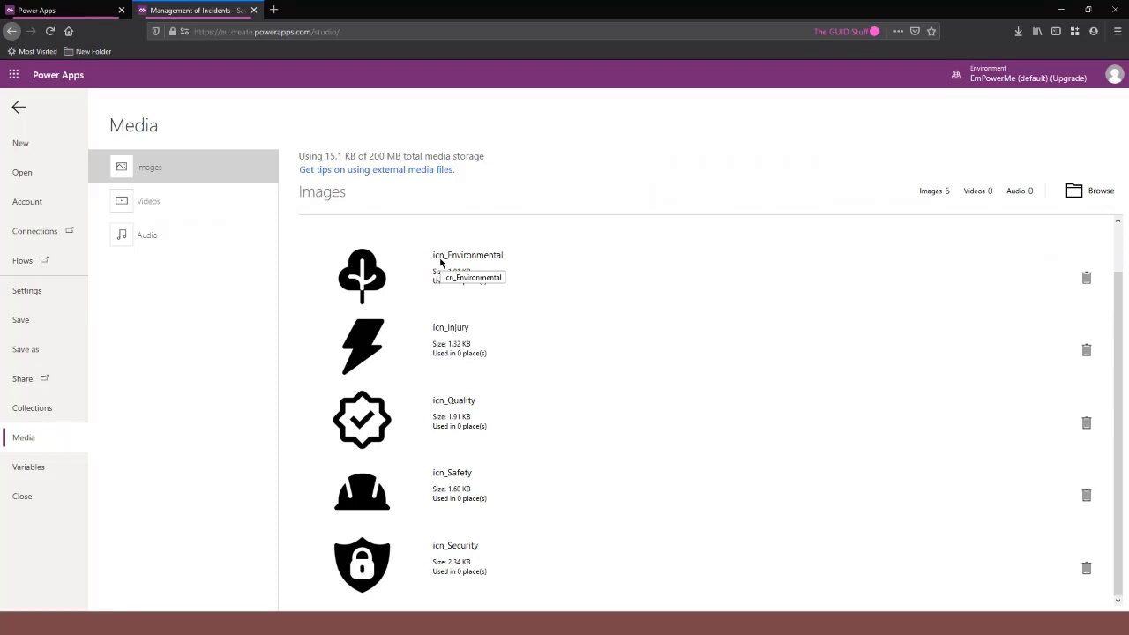
{"action": "left_click", "coordinate": [19, 109]}
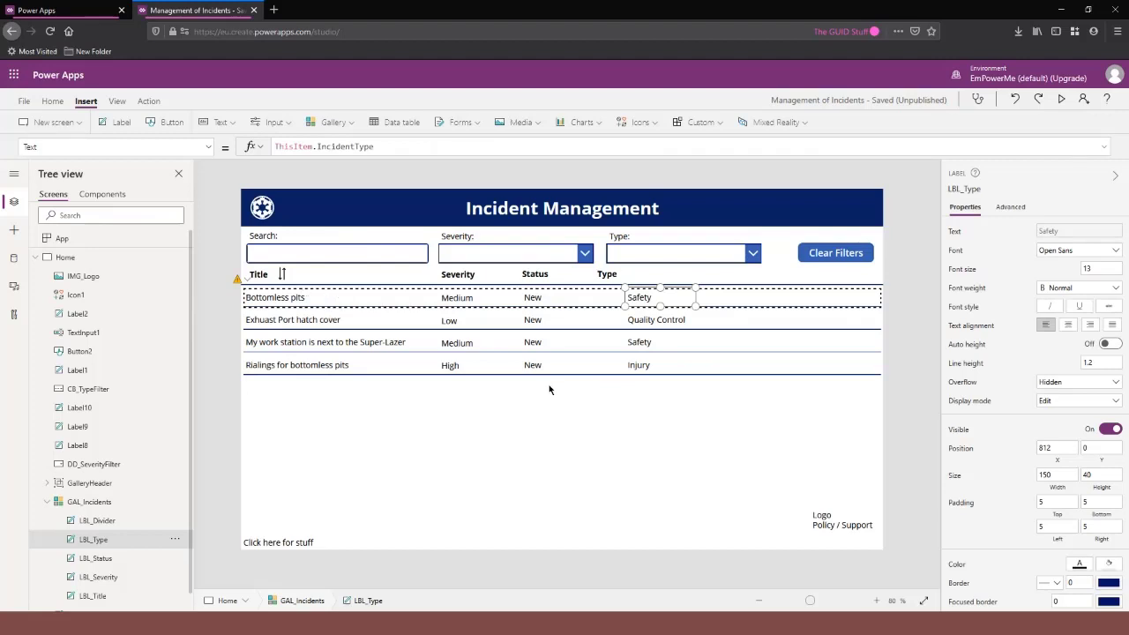
Insert an image control in the incidents gallery and place it before the Type label, at about X 752 with a width of 50.
{"action": "left_click", "coordinate": [607, 303]}
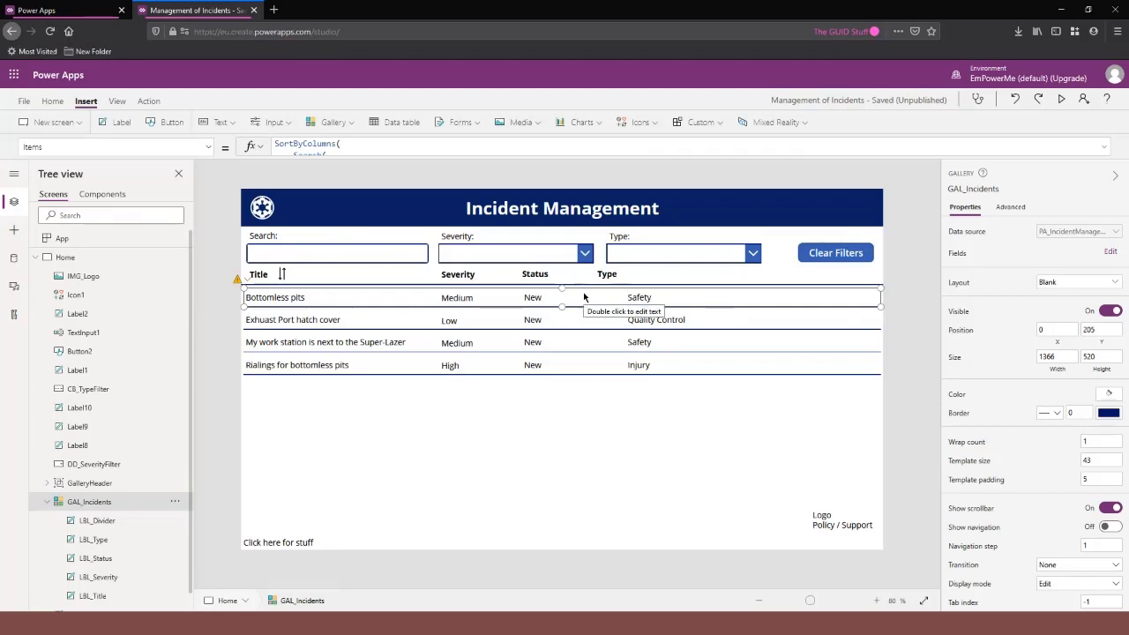
{"action": "left_click", "coordinate": [537, 130]}
{"action": "key", "text": "Escape"}
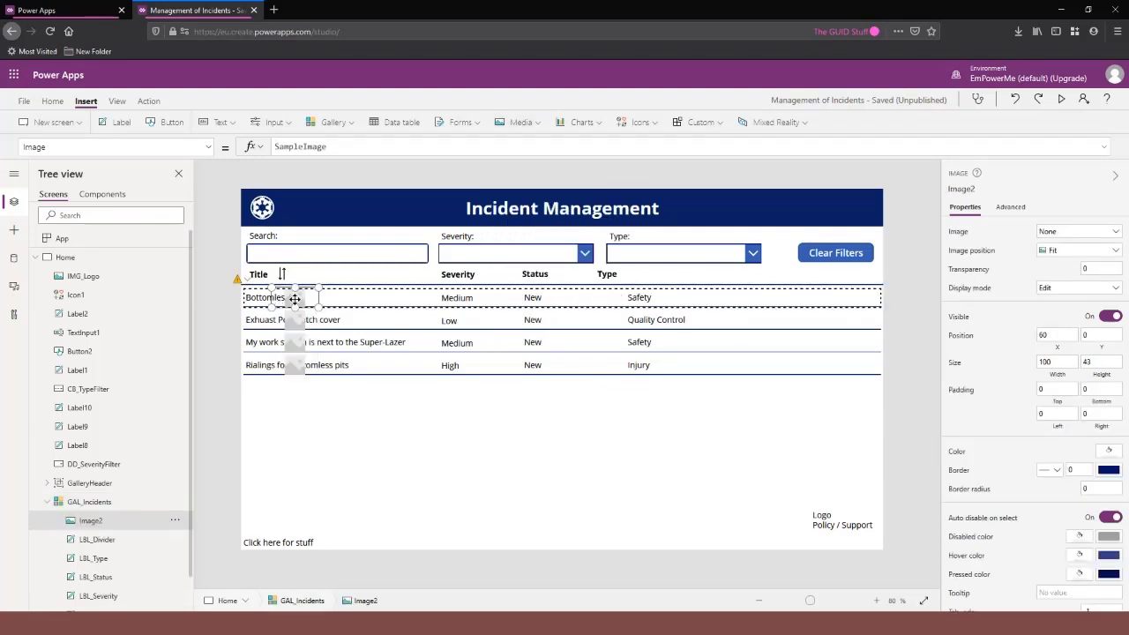
{"action": "left_click_drag", "start_coordinate": [295, 299], "coordinate": [607, 299]}
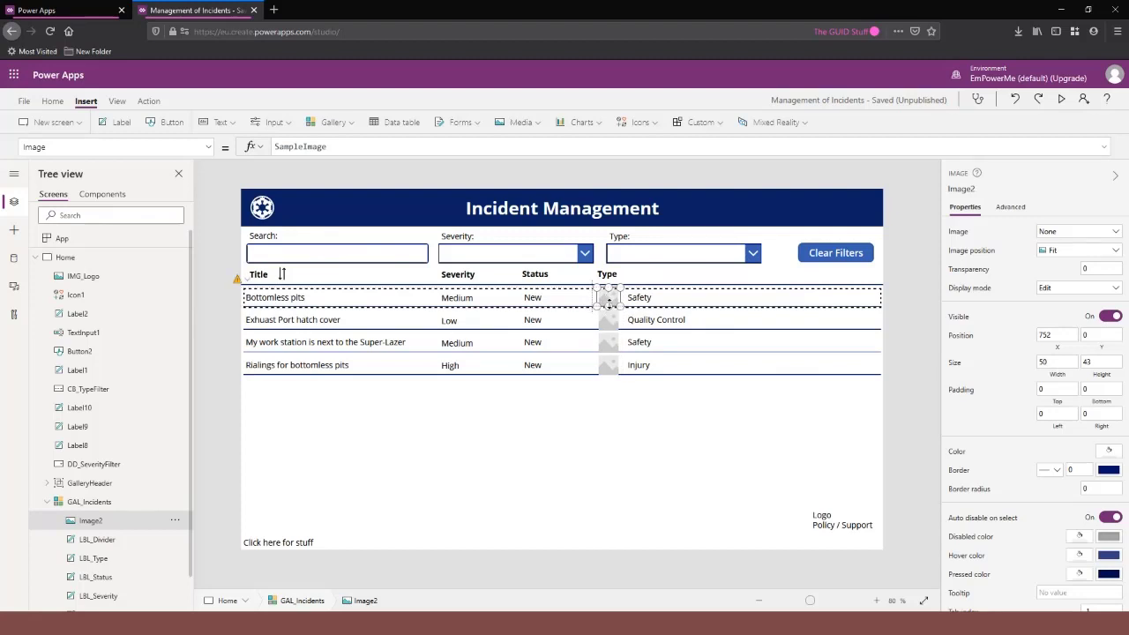
Set the height of the new image control in the incidents gallery to 38.
{"action": "left_click_drag", "start_coordinate": [609, 305], "coordinate": [608, 310]}
{"action": "left_click", "coordinate": [1093, 367]}
{"action": "type", "text": "38"}
{"action": "left_click", "coordinate": [1058, 362]}
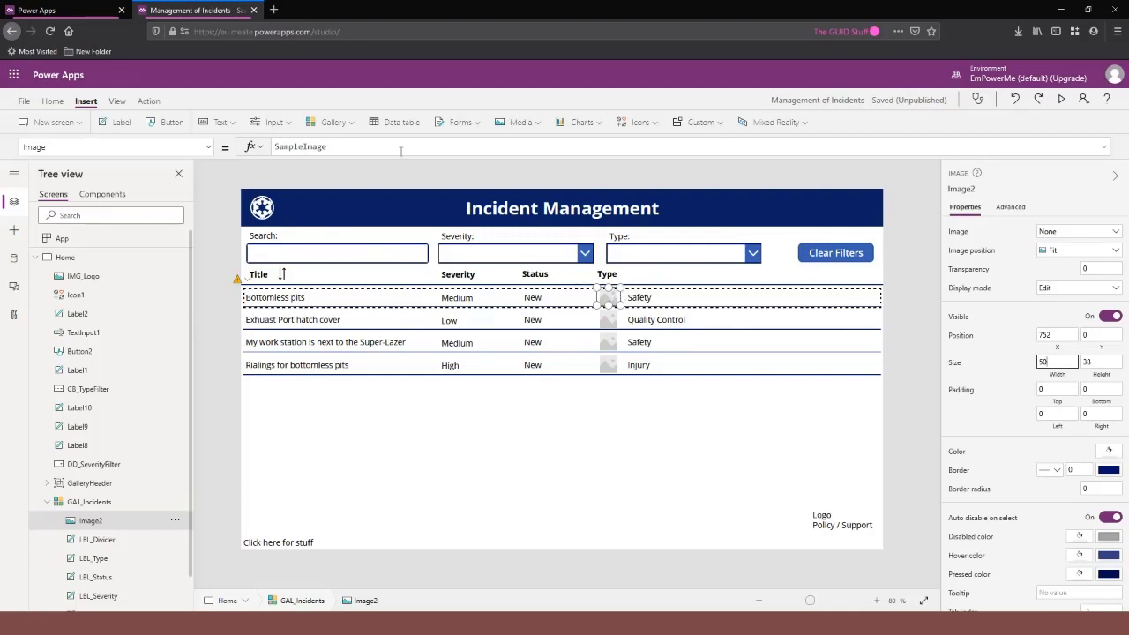
Replace the whole Image formula of the gallery's image control with the opening of a Switch function.
{"action": "left_click", "coordinate": [335, 146]}
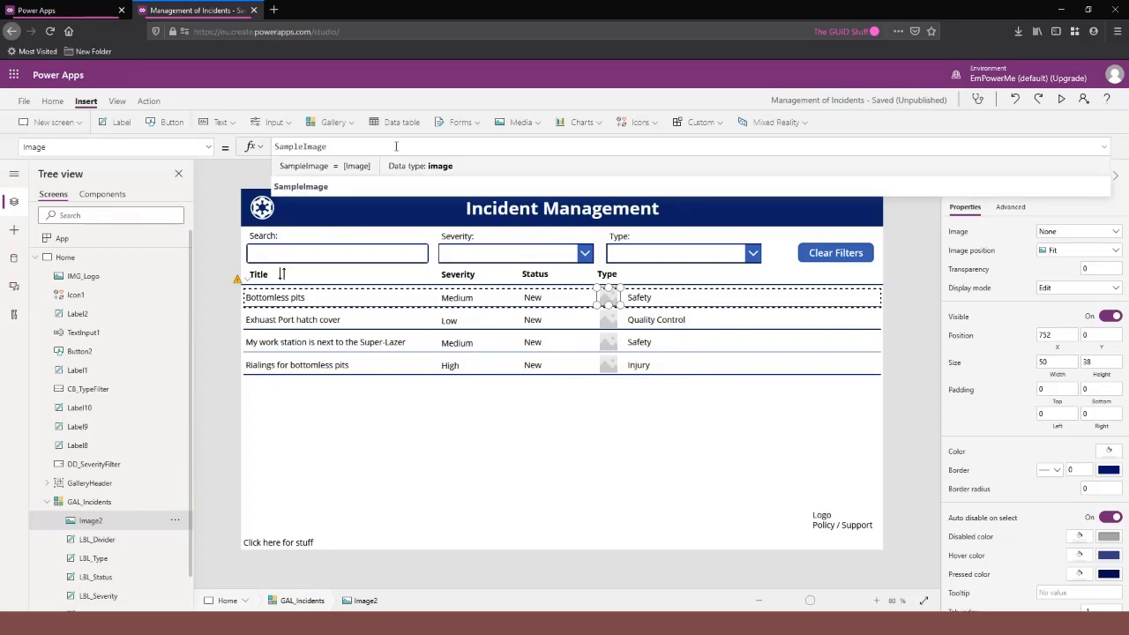
{"action": "left_click", "coordinate": [1103, 146]}
{"action": "key", "text": "ctrl+a"}
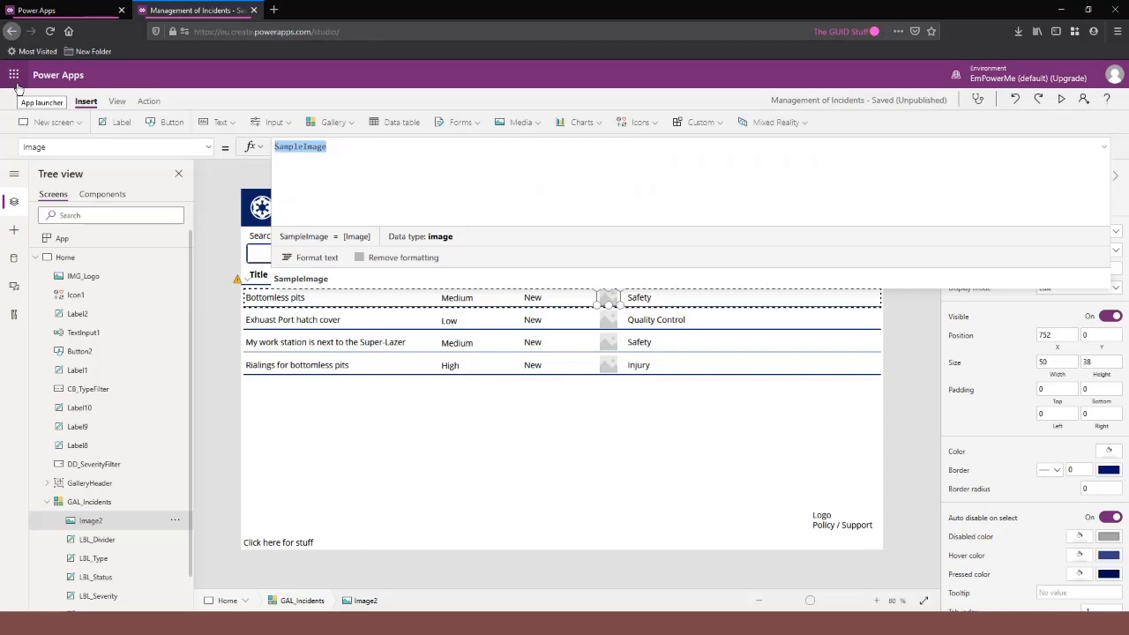
{"action": "type", "text": "Swi"}
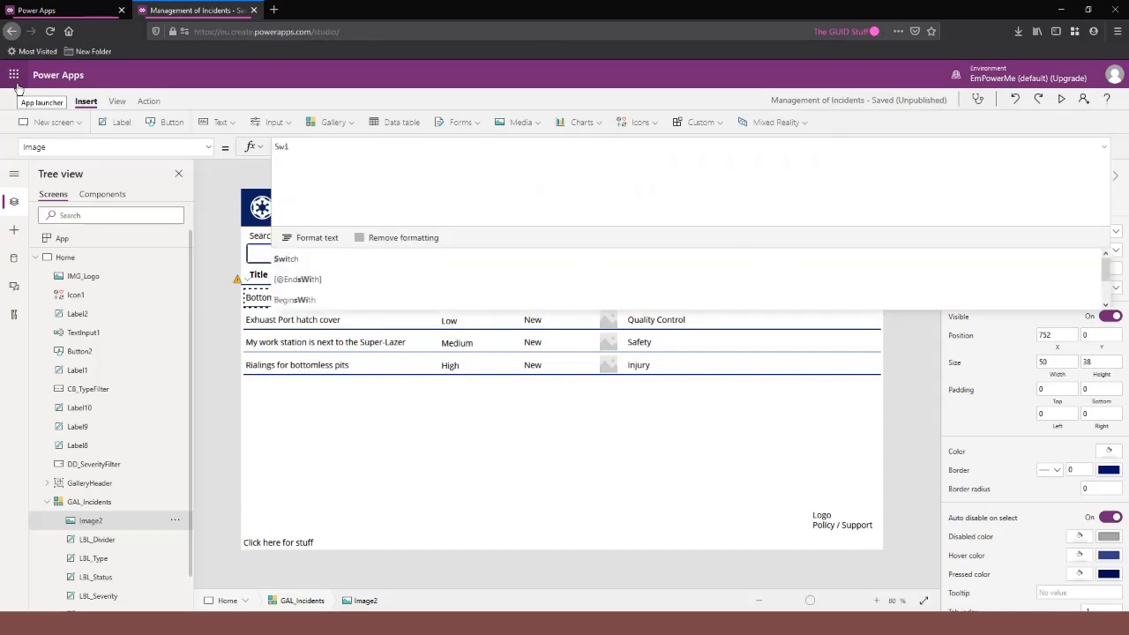
{"action": "key", "text": "Tab"}
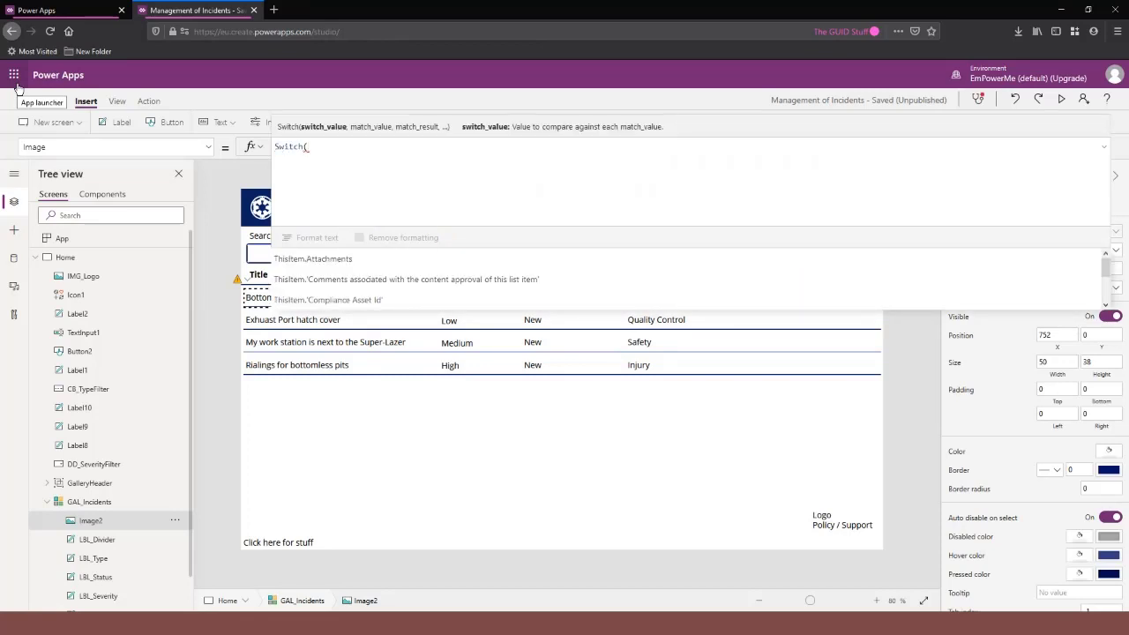
{"action": "type", "text": "d"}
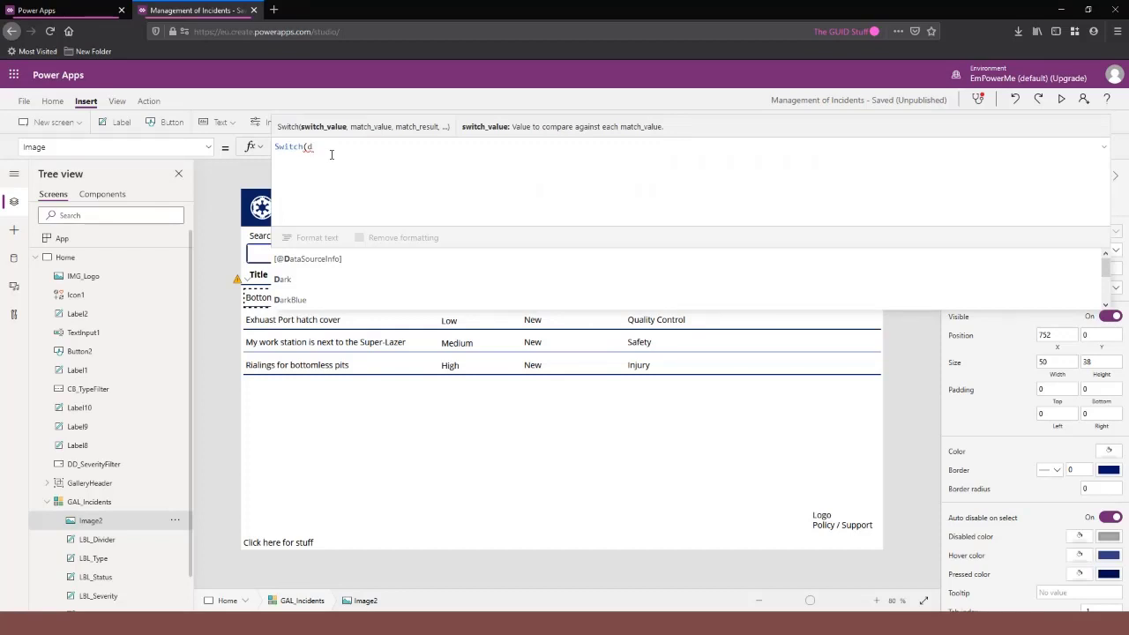
{"action": "key", "text": "BackSpace"}
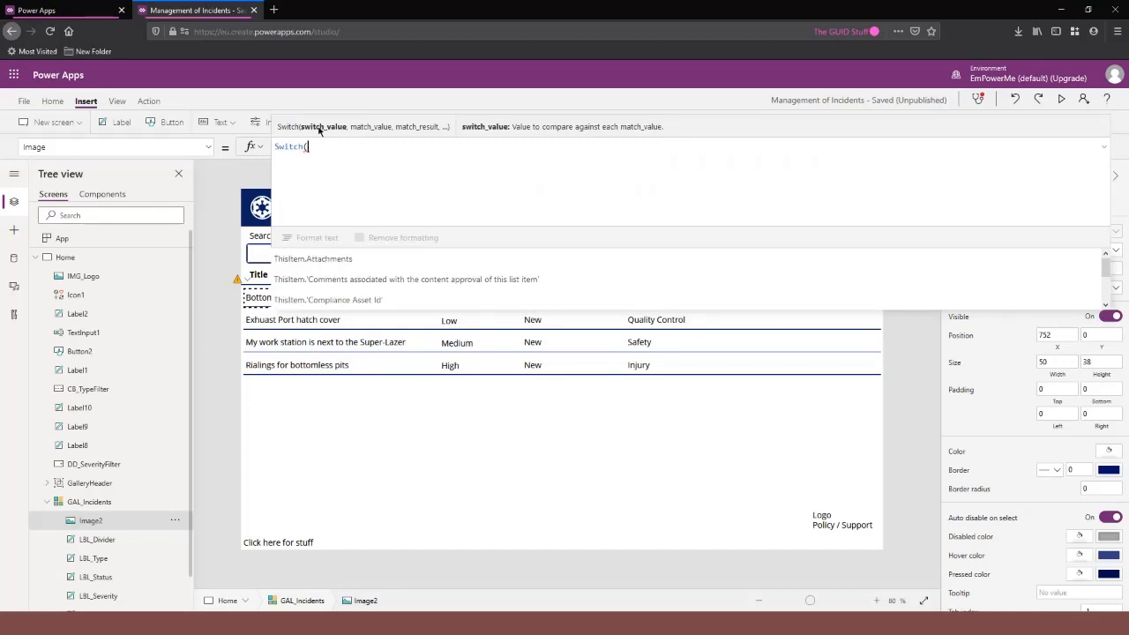
Enter ThisItem.IncidentType as the value the Switch function compares, followed by a comma.
{"action": "key", "text": "ctrl"}
{"action": "left_click", "coordinate": [369, 127]}
{"action": "left_click", "coordinate": [414, 129]}
{"action": "type", "text": "This"}
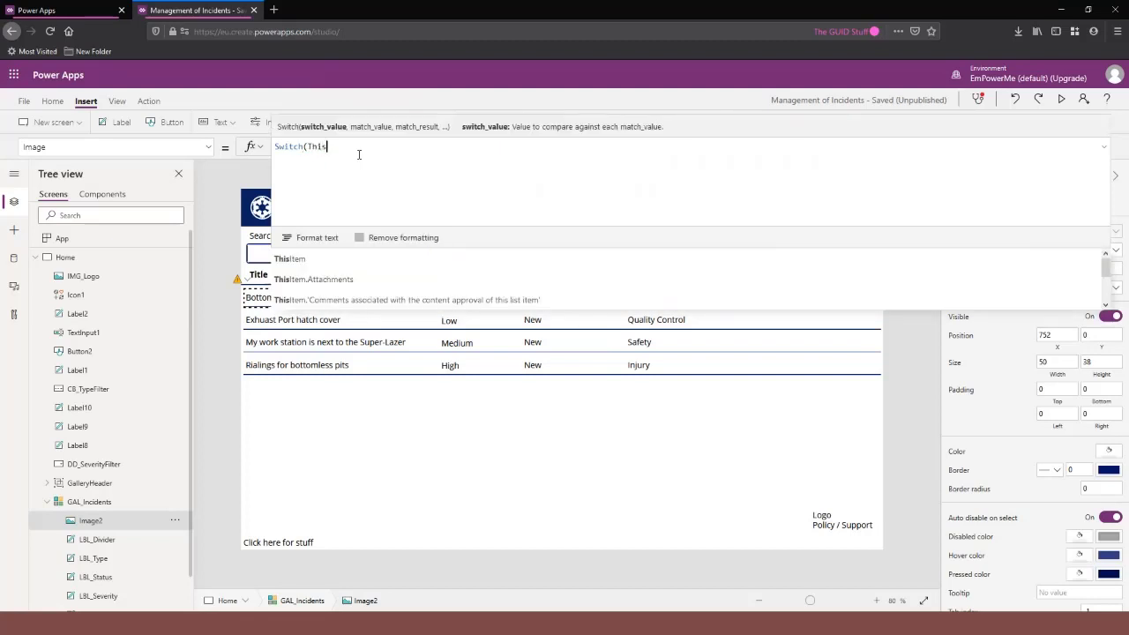
{"action": "type", "text": "It"}
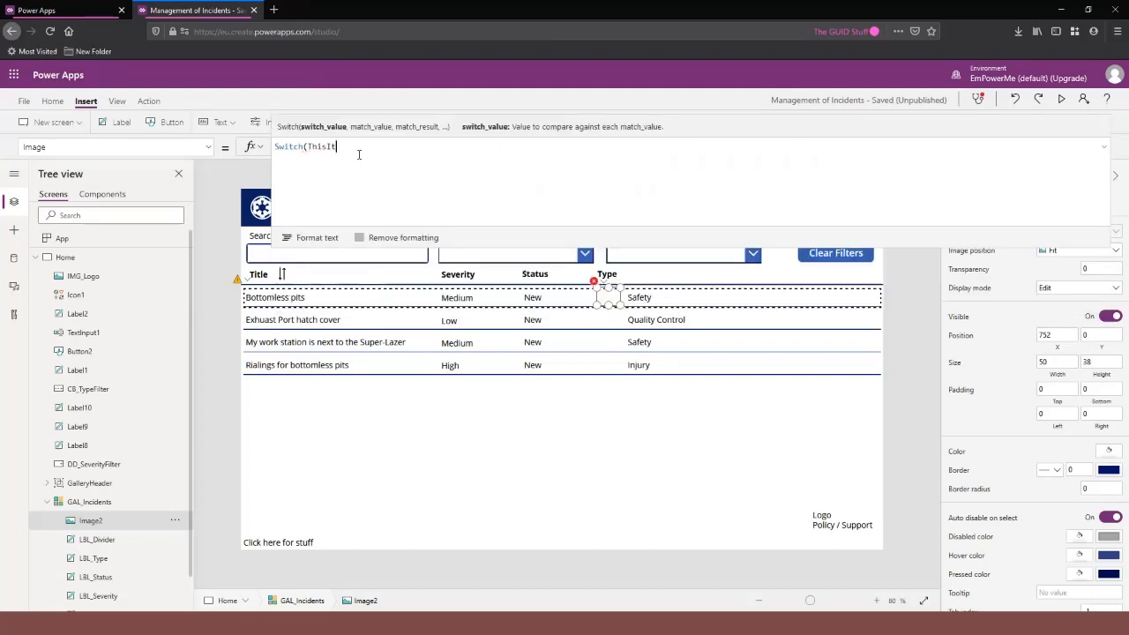
{"action": "type", "text": "em."}
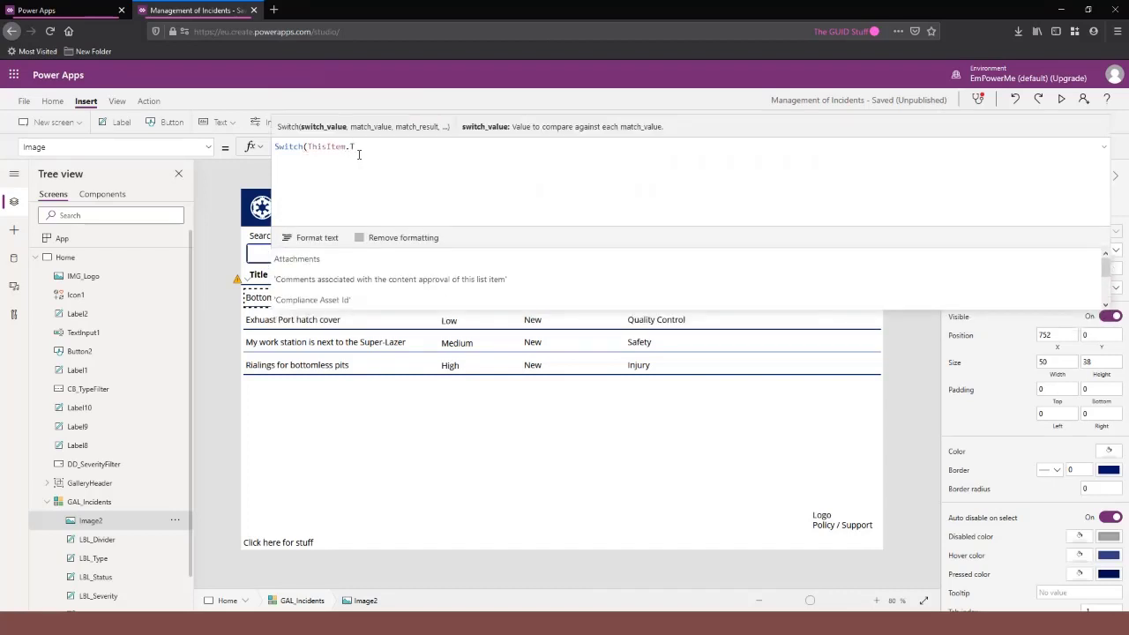
{"action": "type", "text": "Ty"}
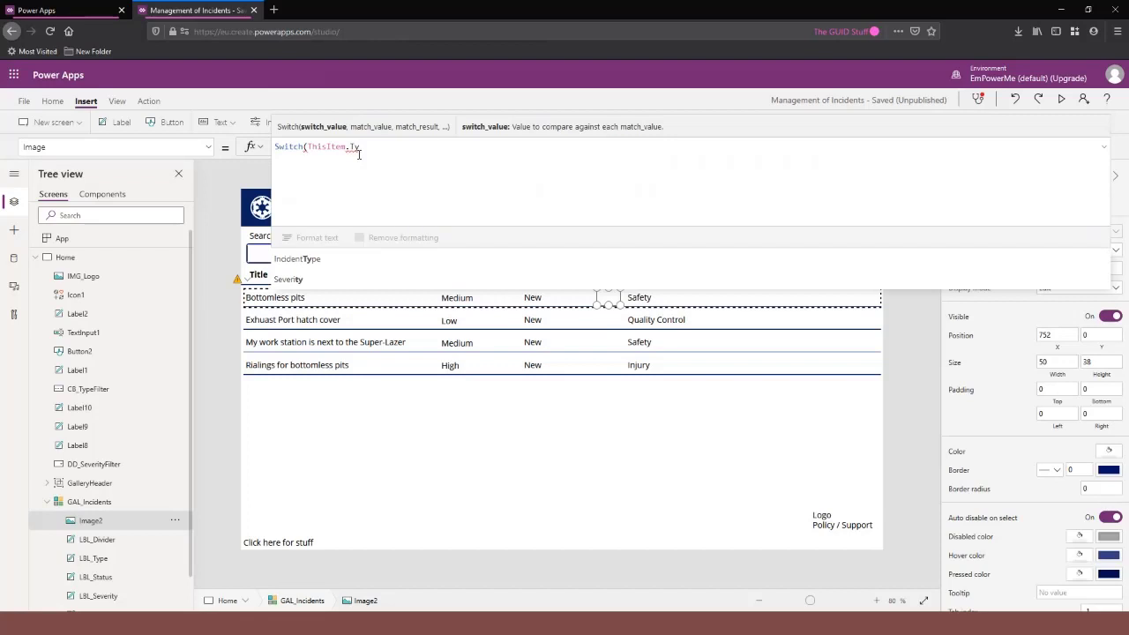
{"action": "left_click", "coordinate": [324, 259]}
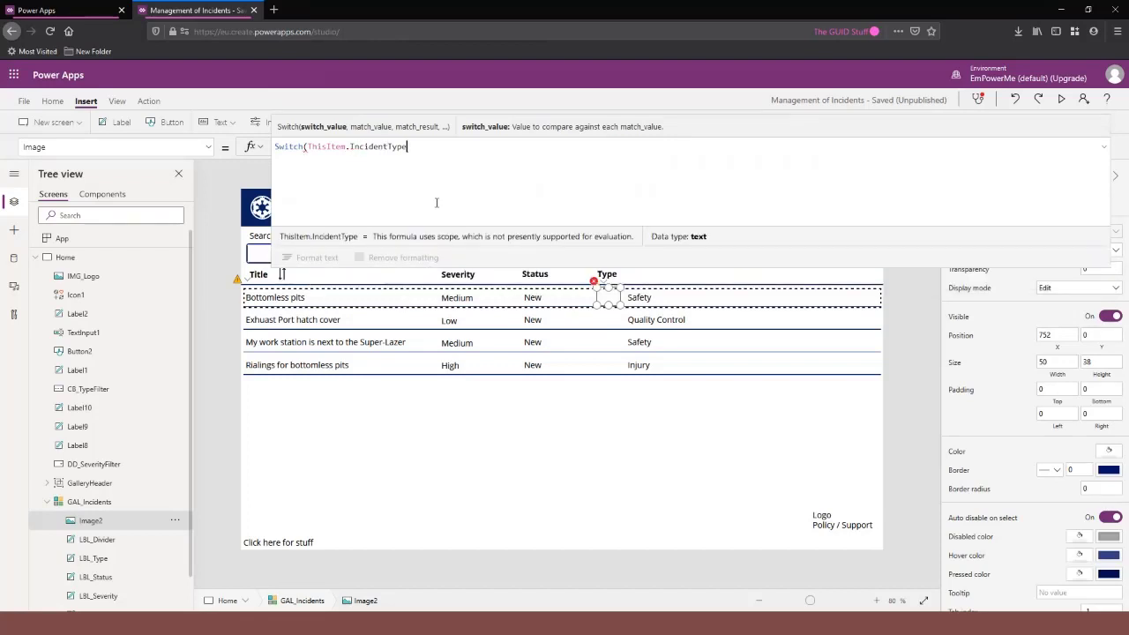
{"action": "type", "text": ","}
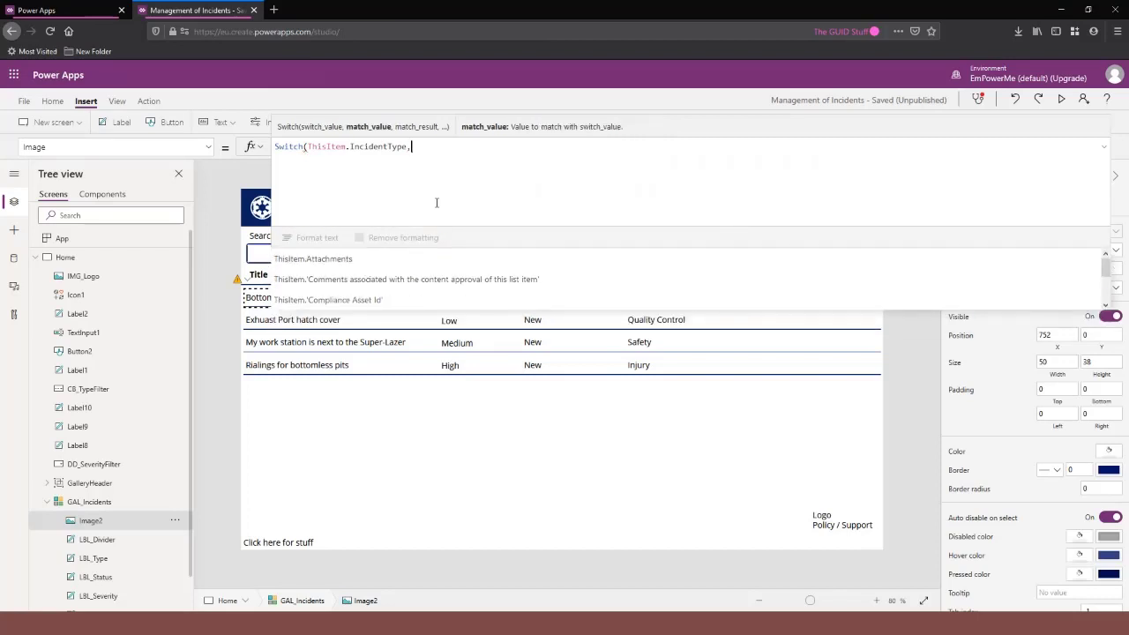
Add the match value "Safety" with the result icn_Safety to the Switch formula.
{"action": "type", "text": "\"Safety\""}
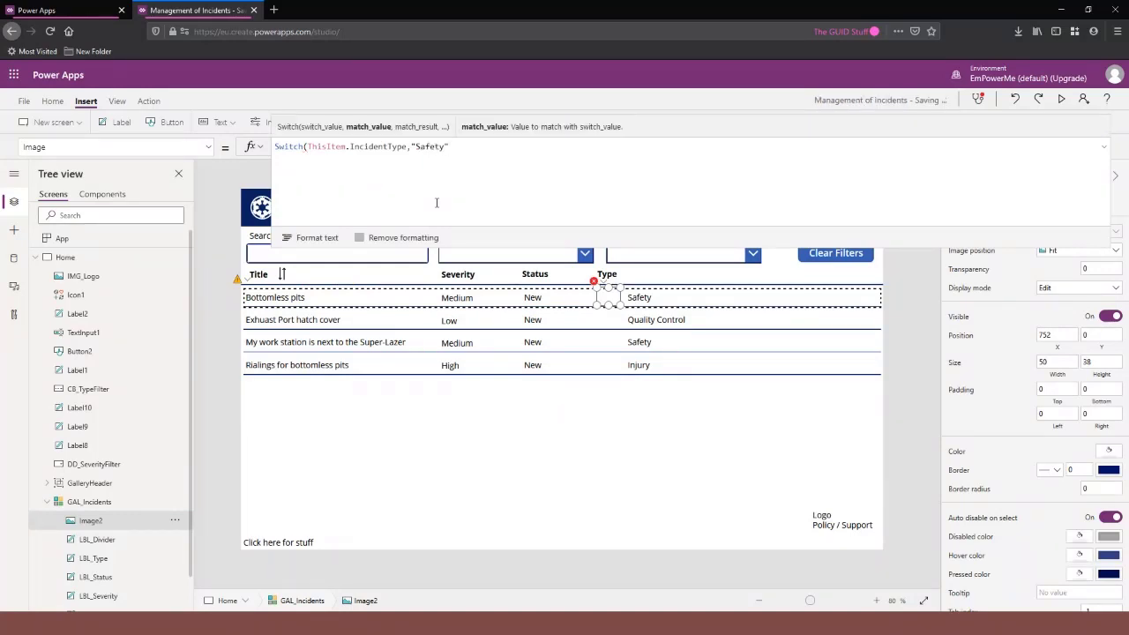
{"action": "type", "text": ","}
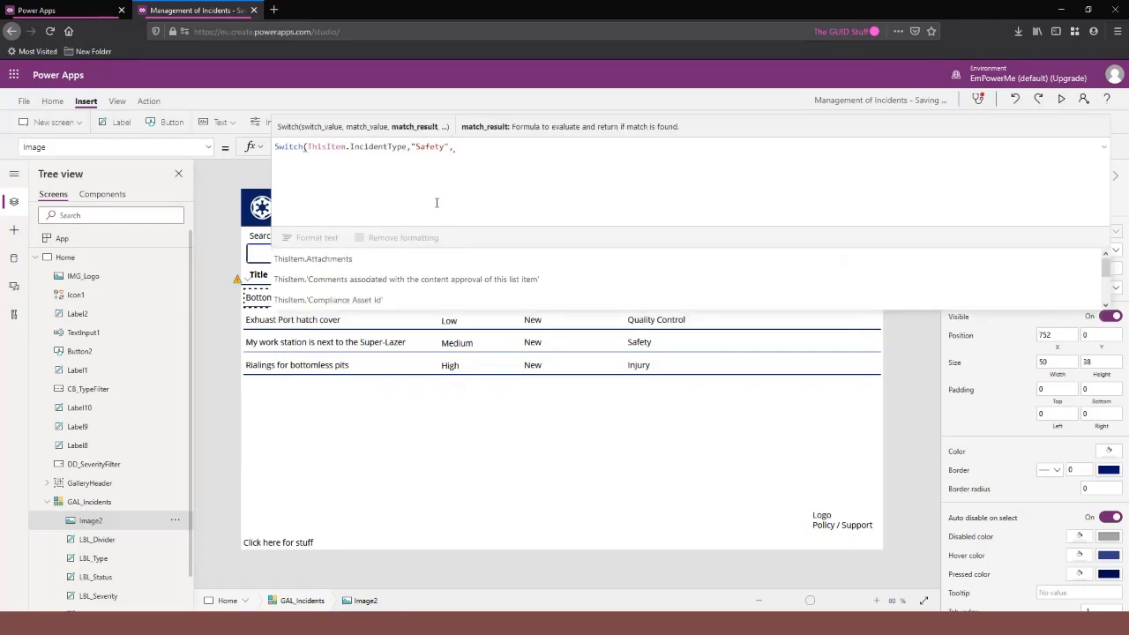
{"action": "type", "text": "ic"}
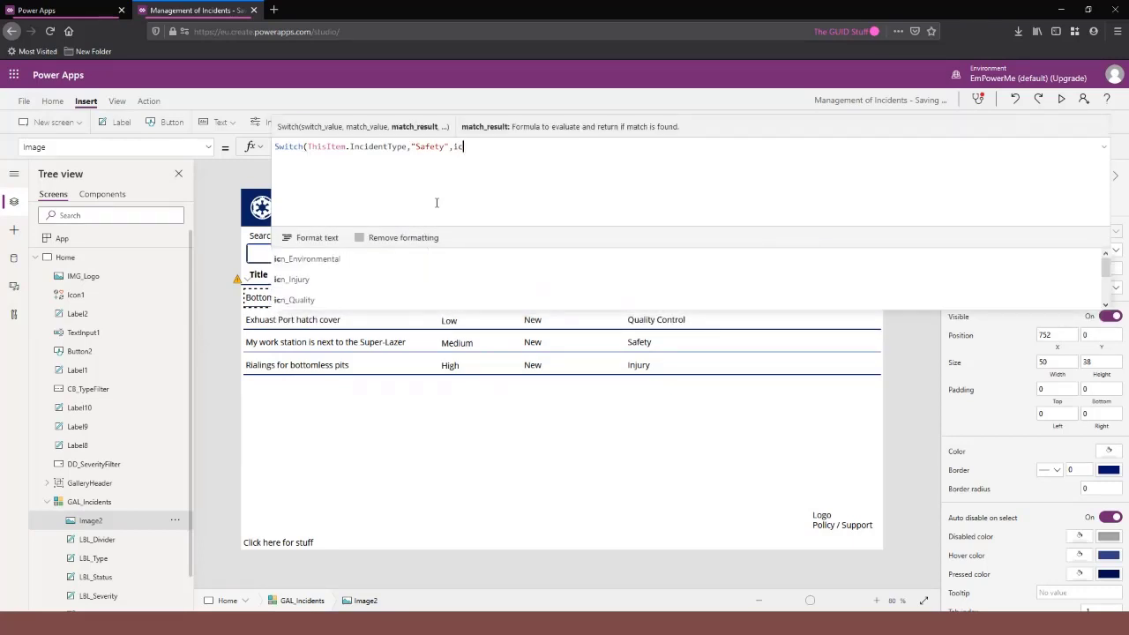
{"action": "type", "text": "n"}
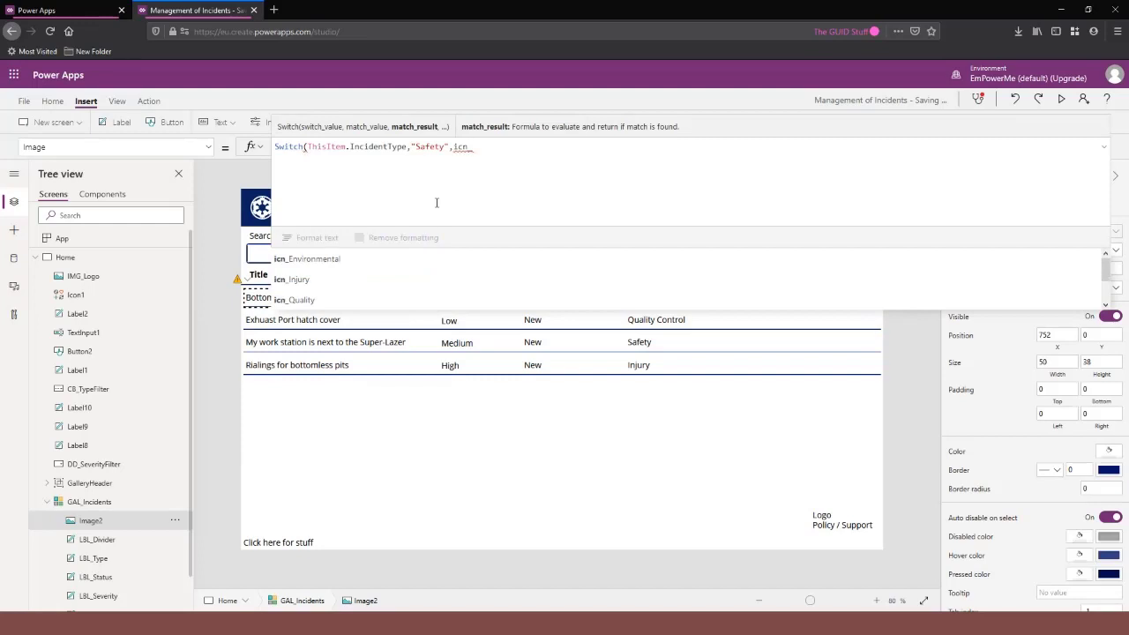
{"action": "type", "text": "_Sa"}
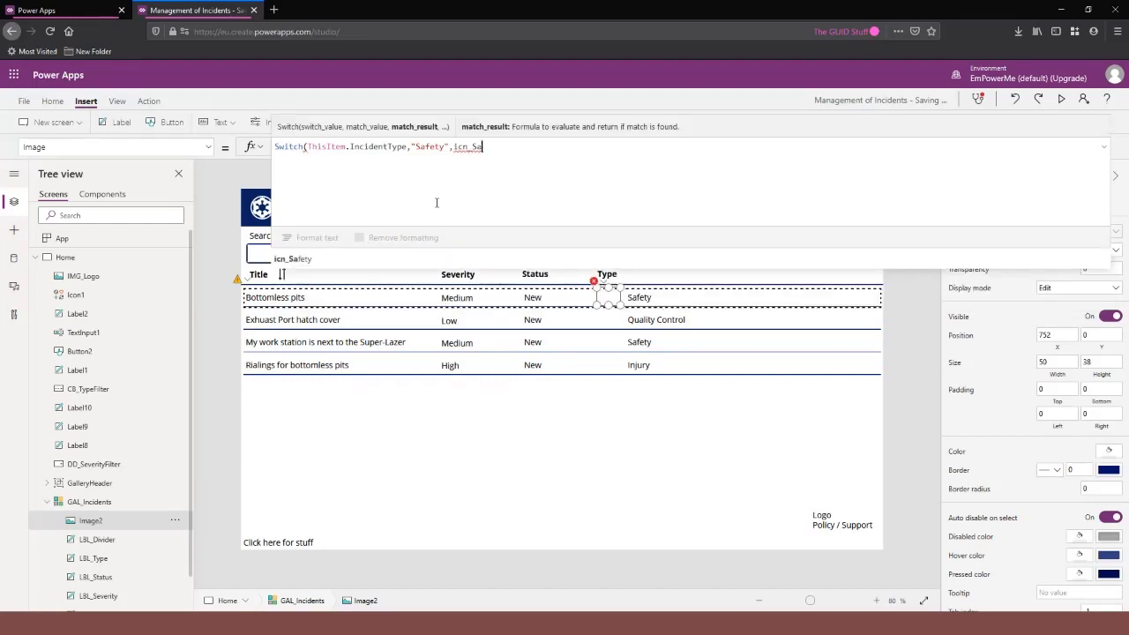
{"action": "key", "text": "Tab"}
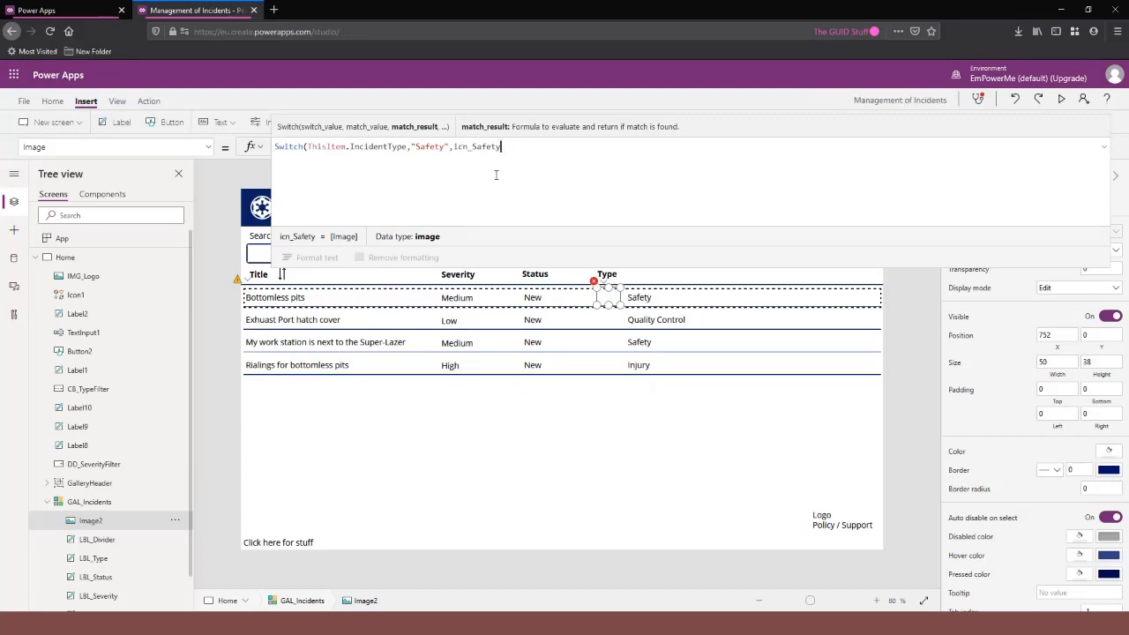
{"action": "type", "text": ","}
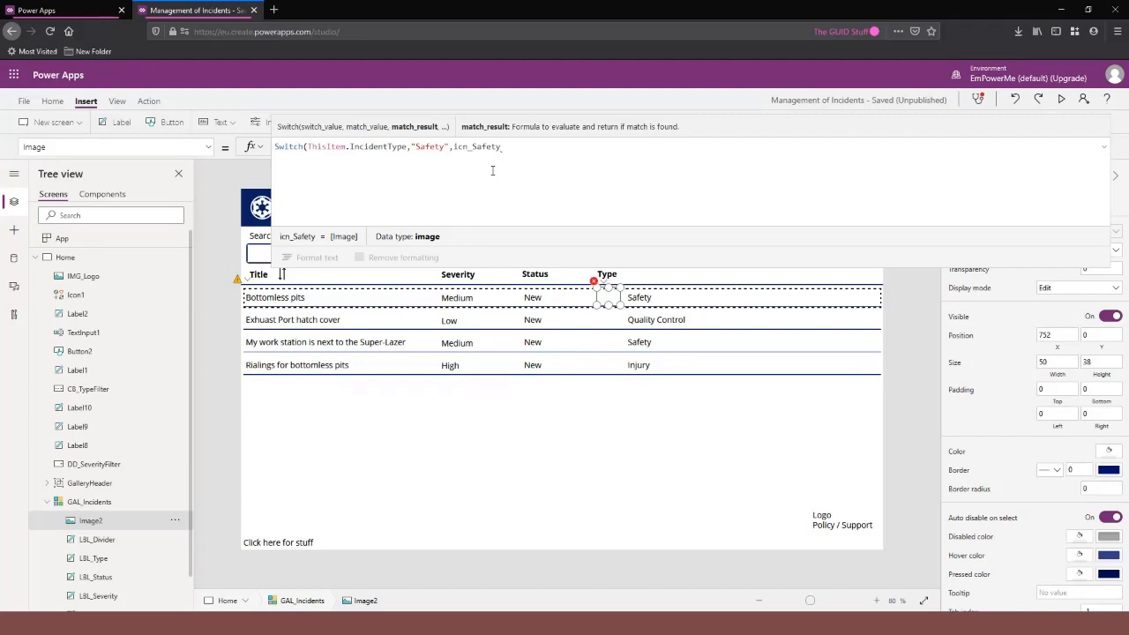
{"action": "type", "text": ","}
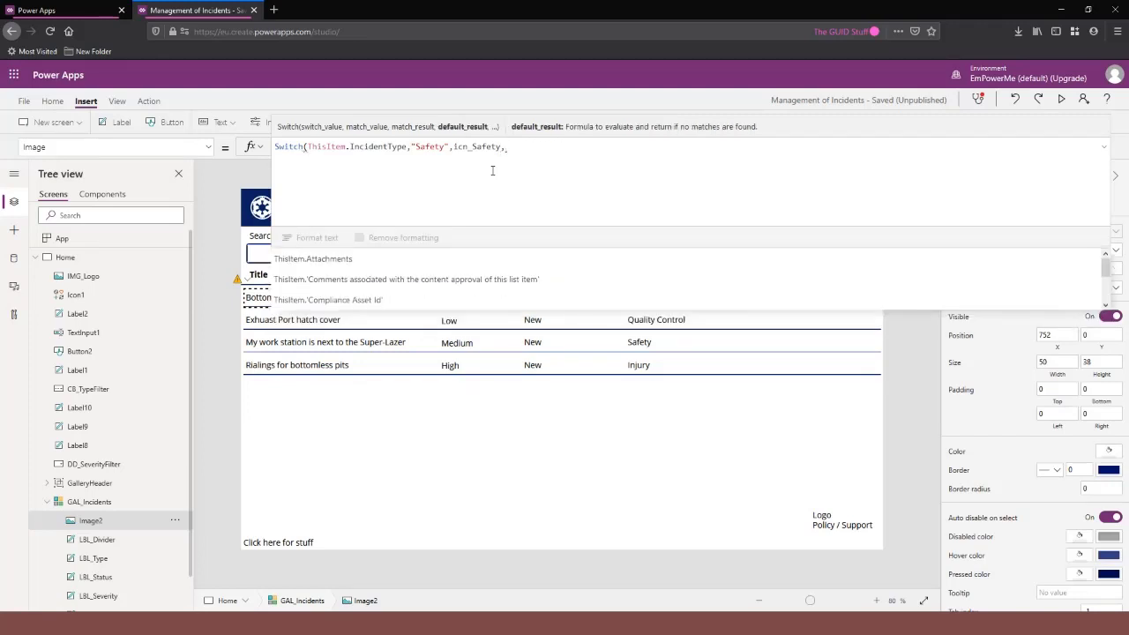
Add the match value "Quality Control" with the result icn_Quality to the Switch formula.
{"action": "type", "text": "\""}
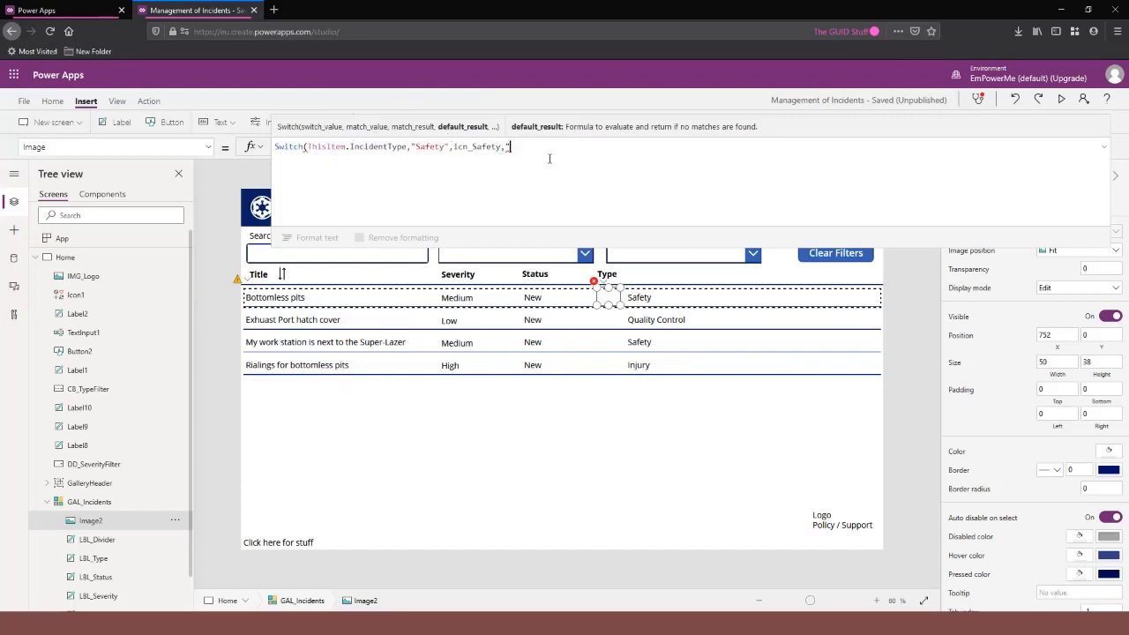
{"action": "type", "text": "Quality "}
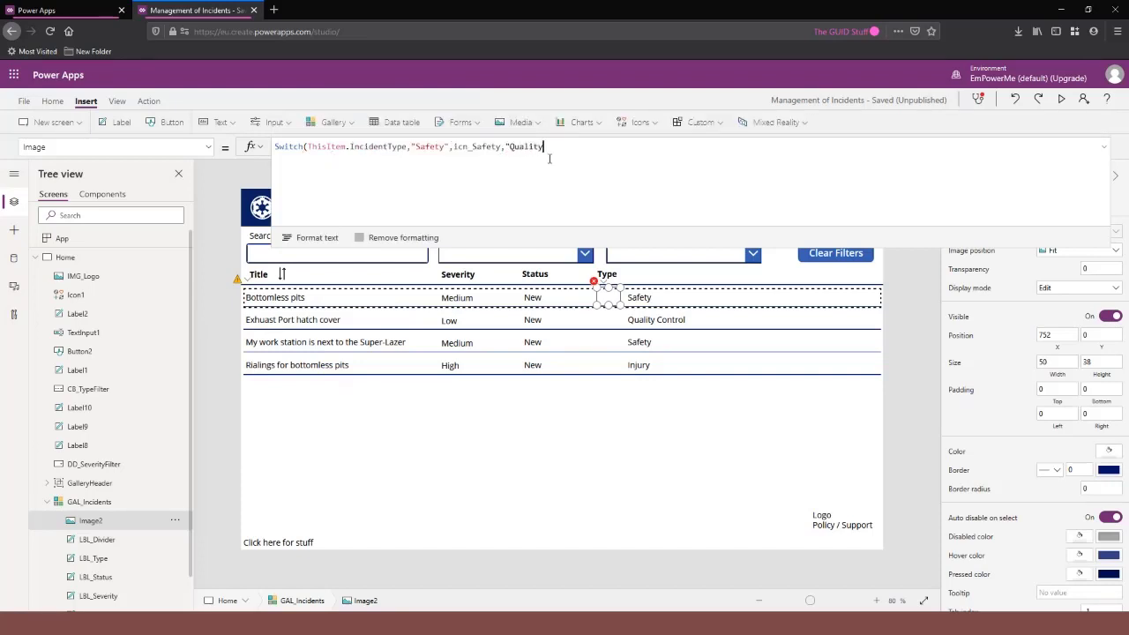
{"action": "type", "text": "Control"}
{"action": "type", "text": "\","}
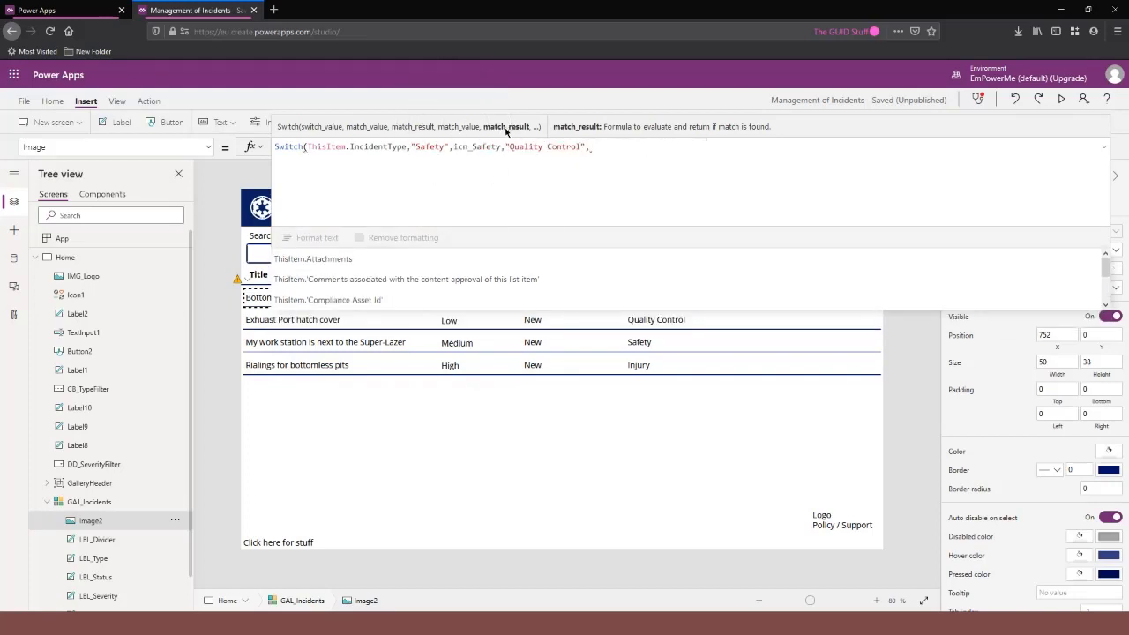
{"action": "key", "text": "ctrl"}
{"action": "type", "text": "icn_"}
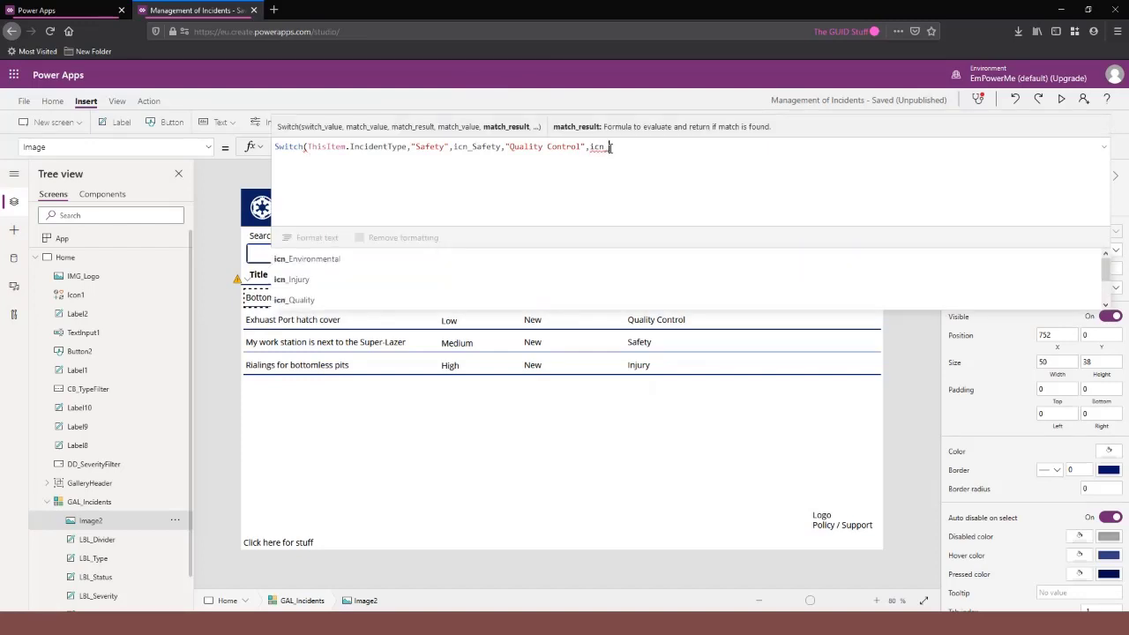
{"action": "left_click", "coordinate": [330, 298]}
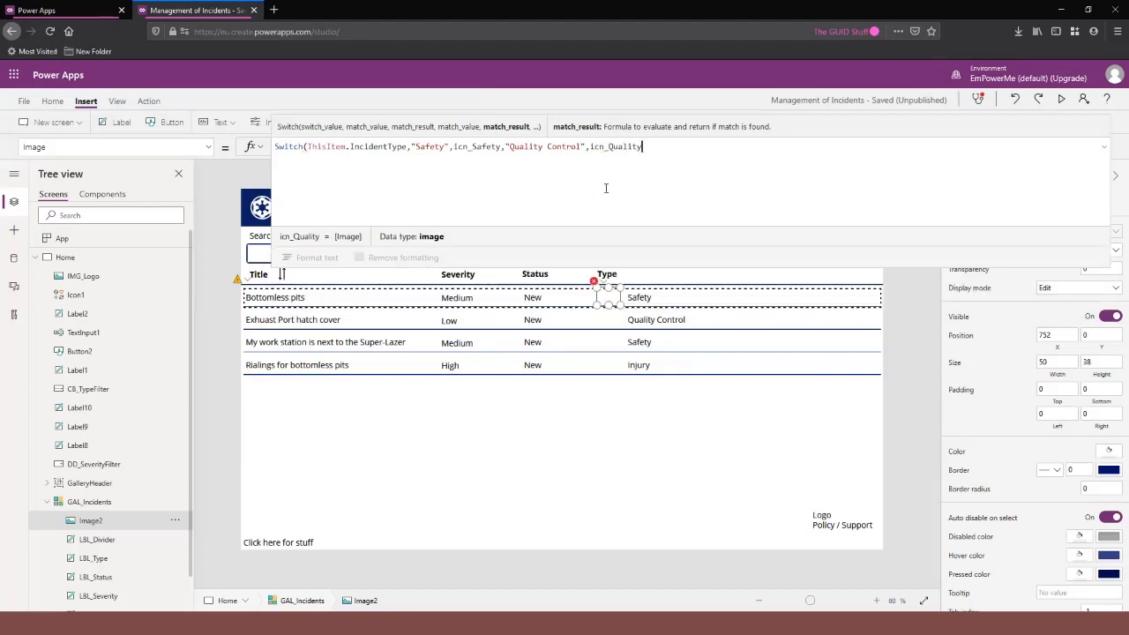
{"action": "type", "text": ","}
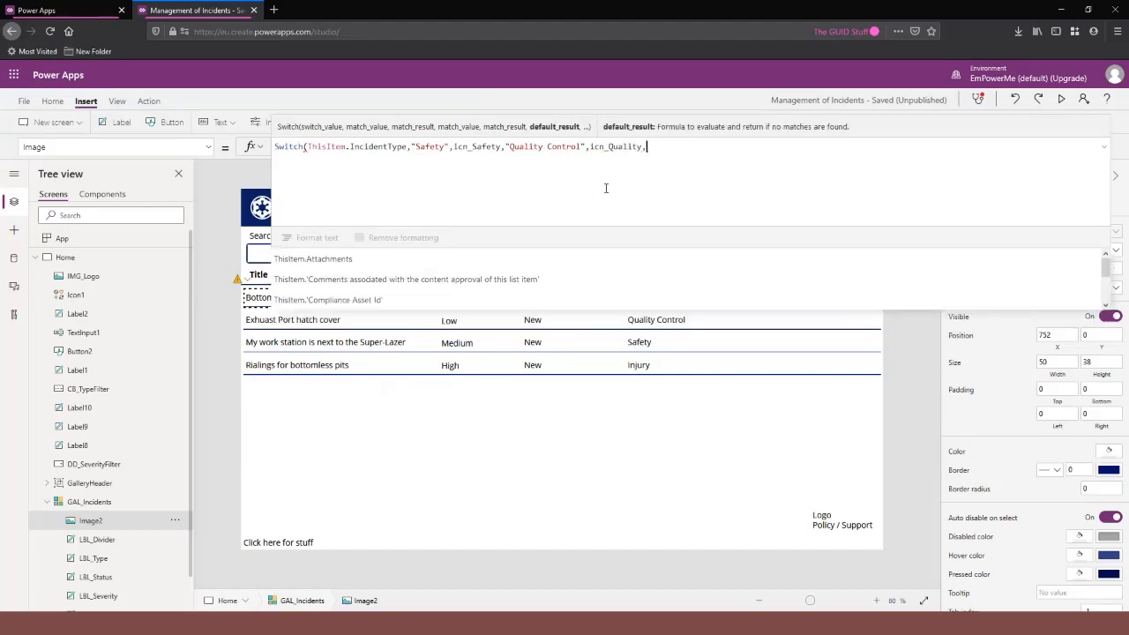
Add the match value "Injury" with the result icn_Injury and close the Switch formula with a parenthesis.
{"action": "type", "text": "\""}
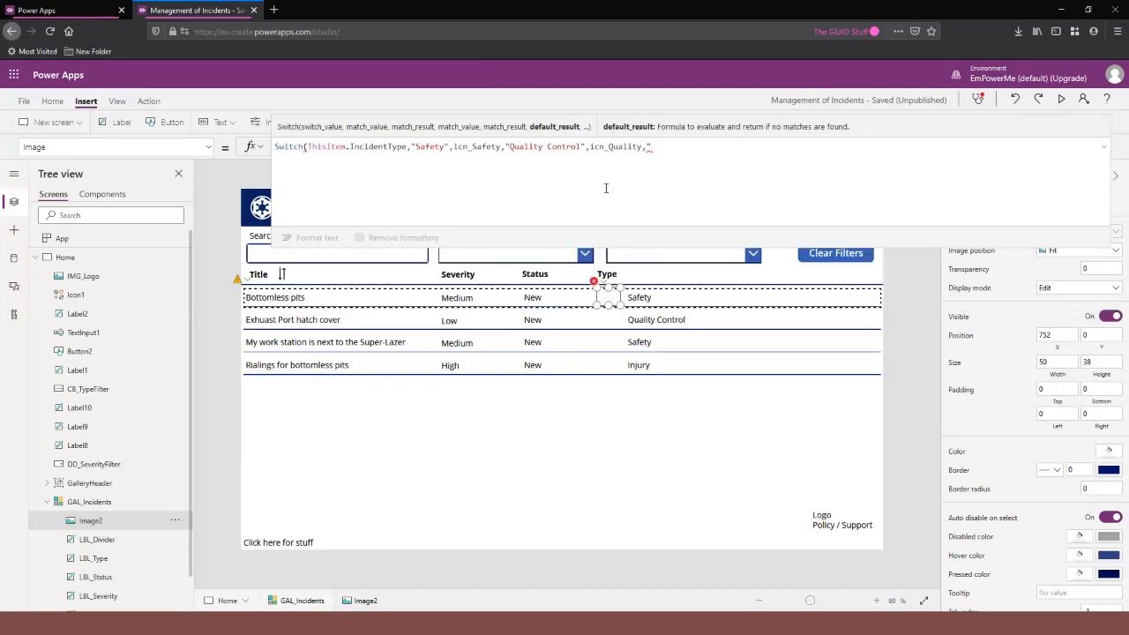
{"action": "type", "text": "Inju"}
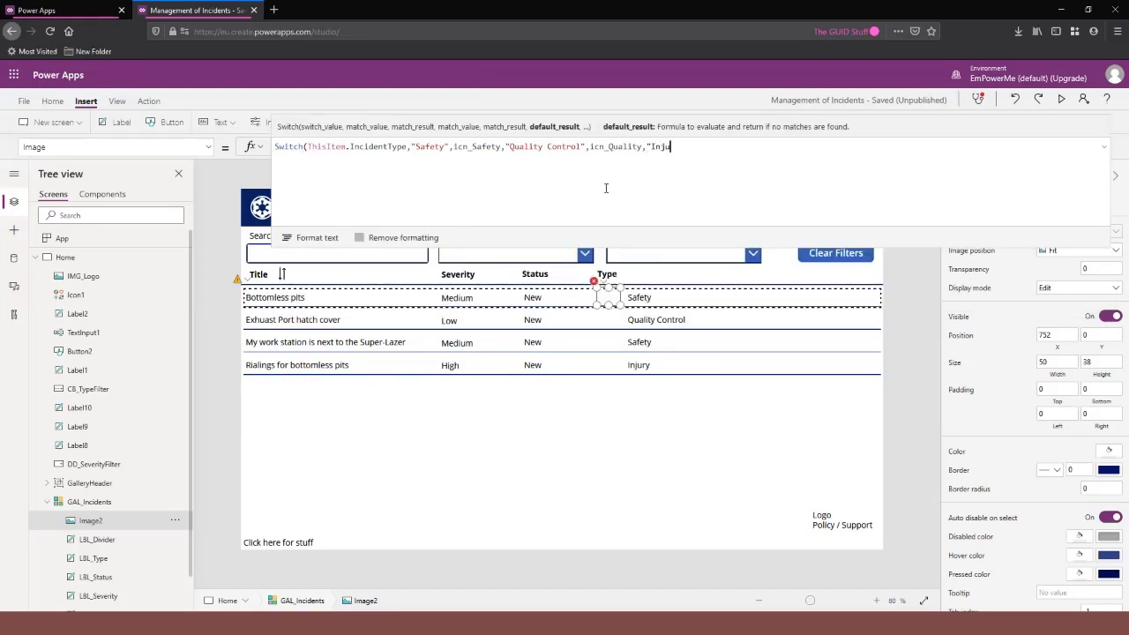
{"action": "type", "text": "ry\","}
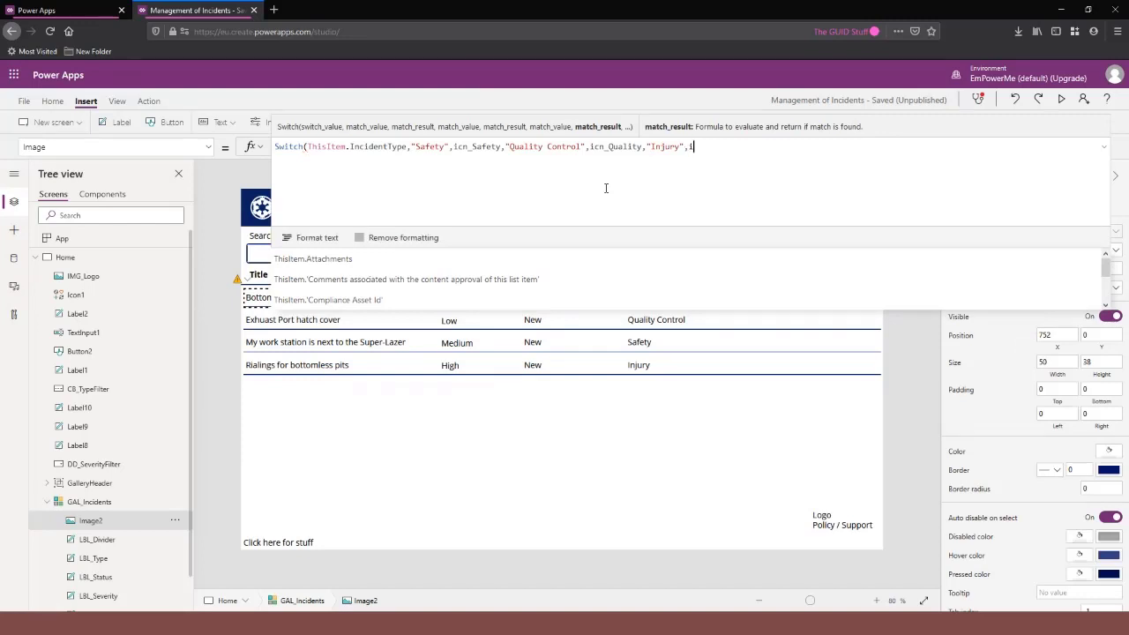
{"action": "type", "text": "icn"}
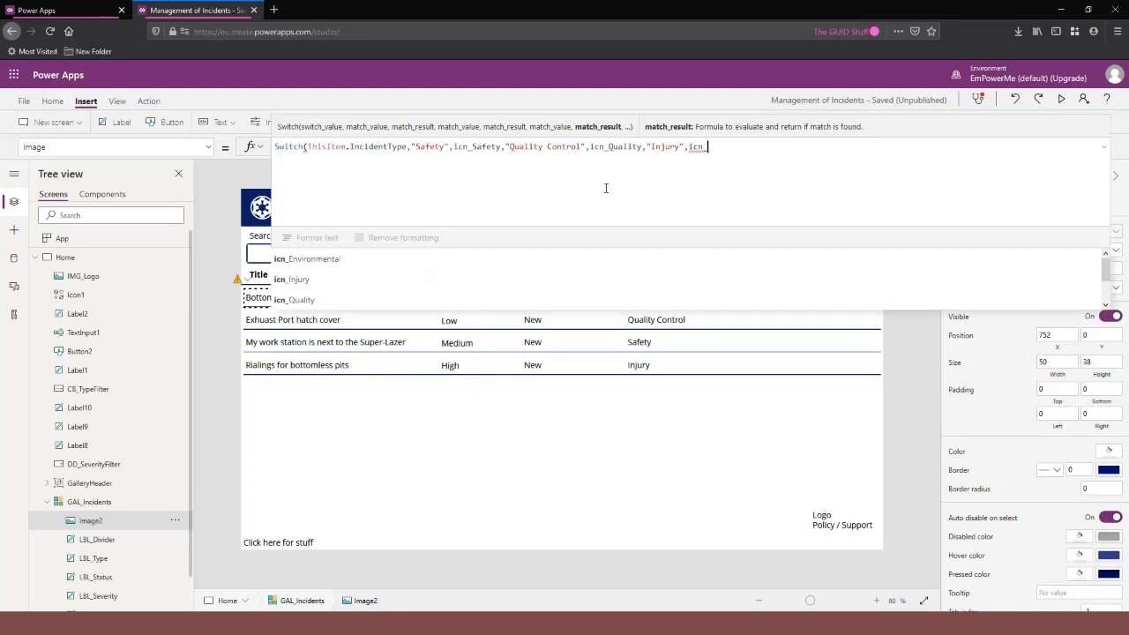
{"action": "type", "text": "_I"}
{"action": "key", "text": "Tab"}
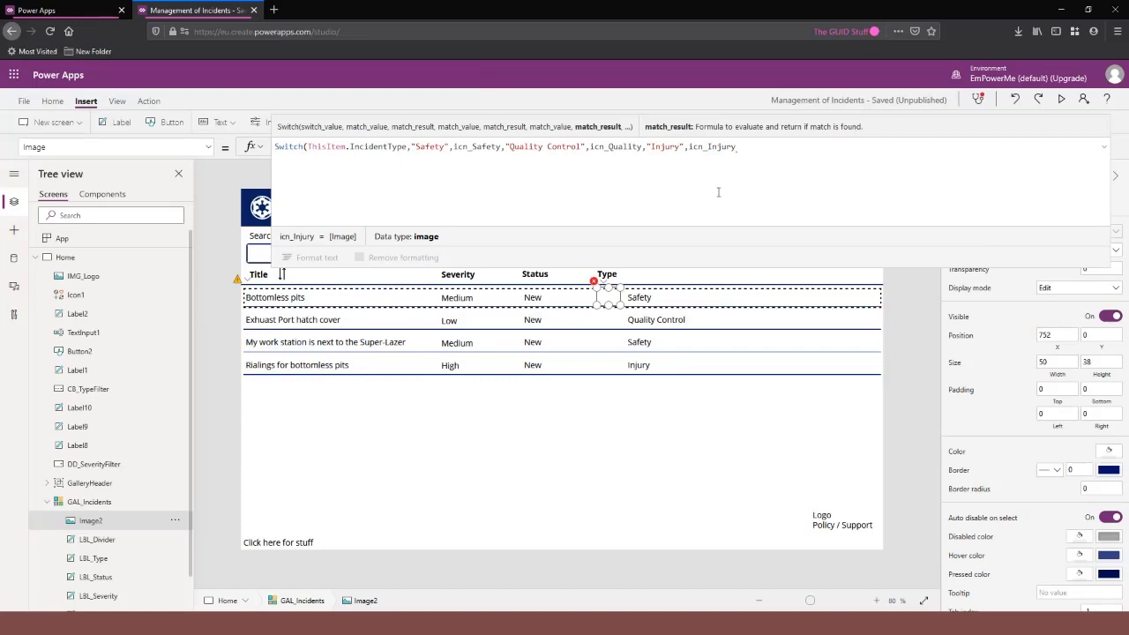
{"action": "type", "text": ")"}
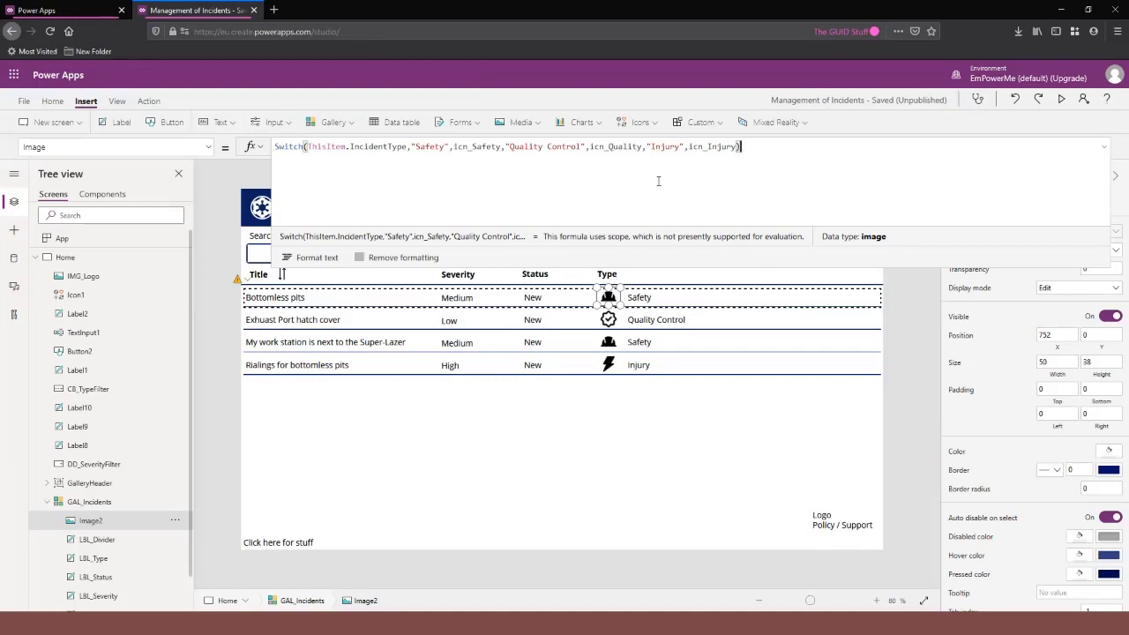
{"action": "left_click_drag", "start_coordinate": [307, 147], "coordinate": [405, 148]}
{"action": "right_click", "coordinate": [405, 152]}
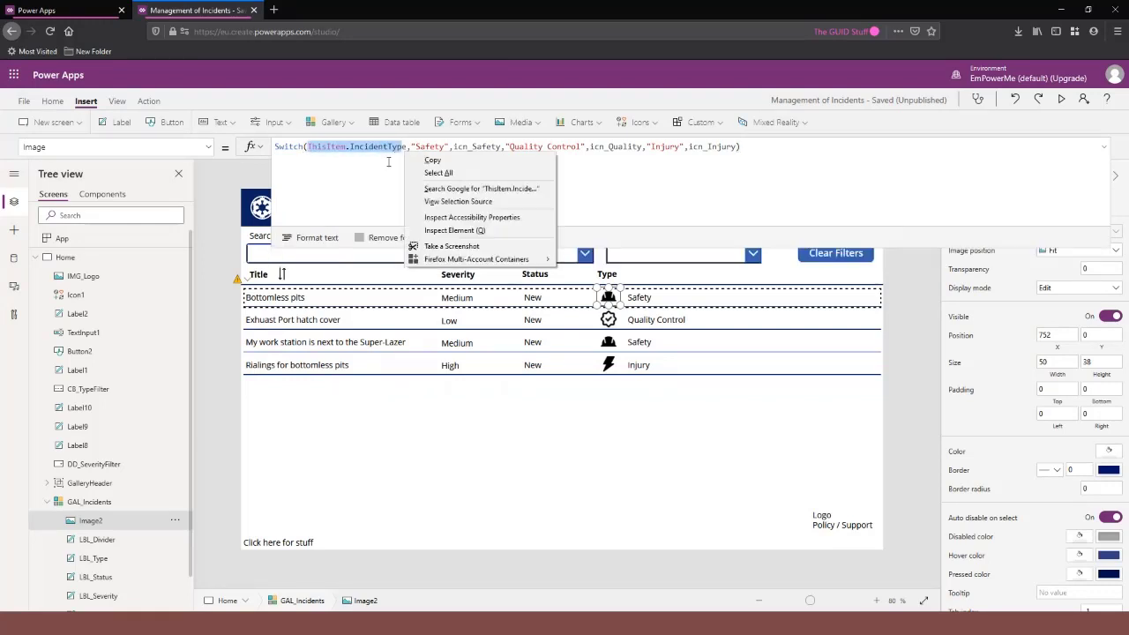
{"action": "left_click", "coordinate": [388, 163]}
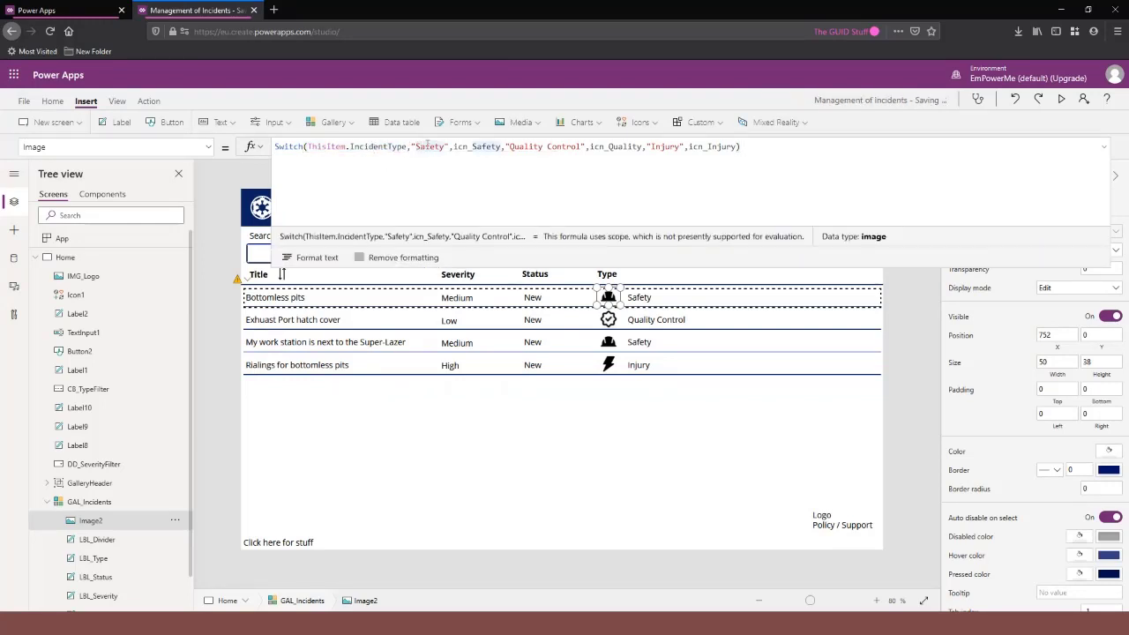
Review the Switch formula of the gallery's type icon and check the icons against the incident rows in the gallery.
{"action": "left_click", "coordinate": [427, 145]}
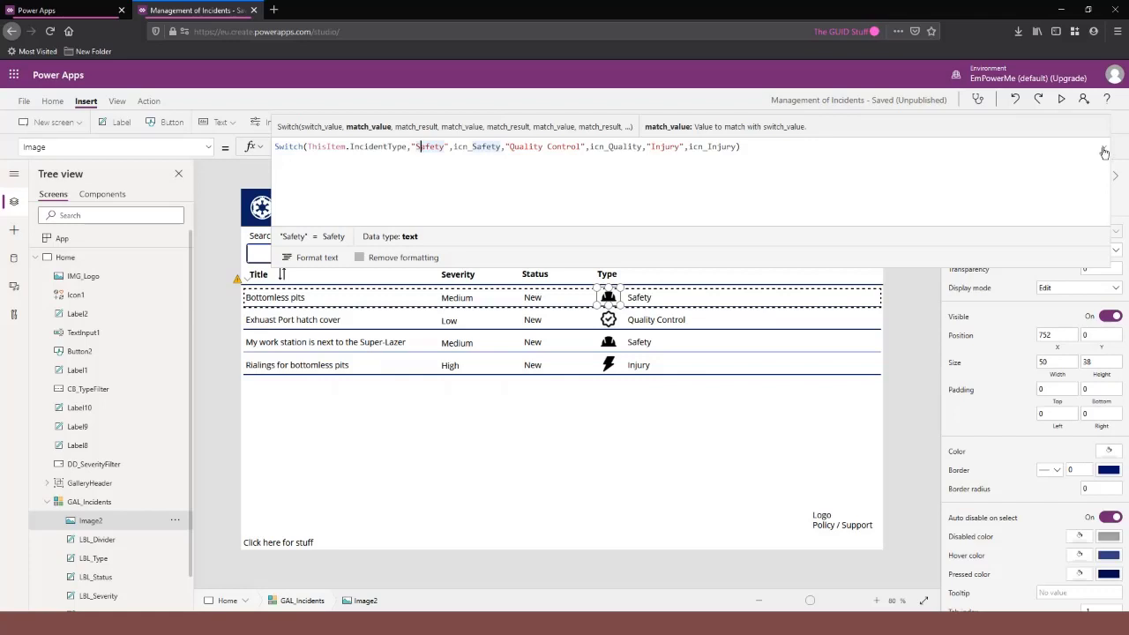
{"action": "double_click", "coordinate": [303, 150]}
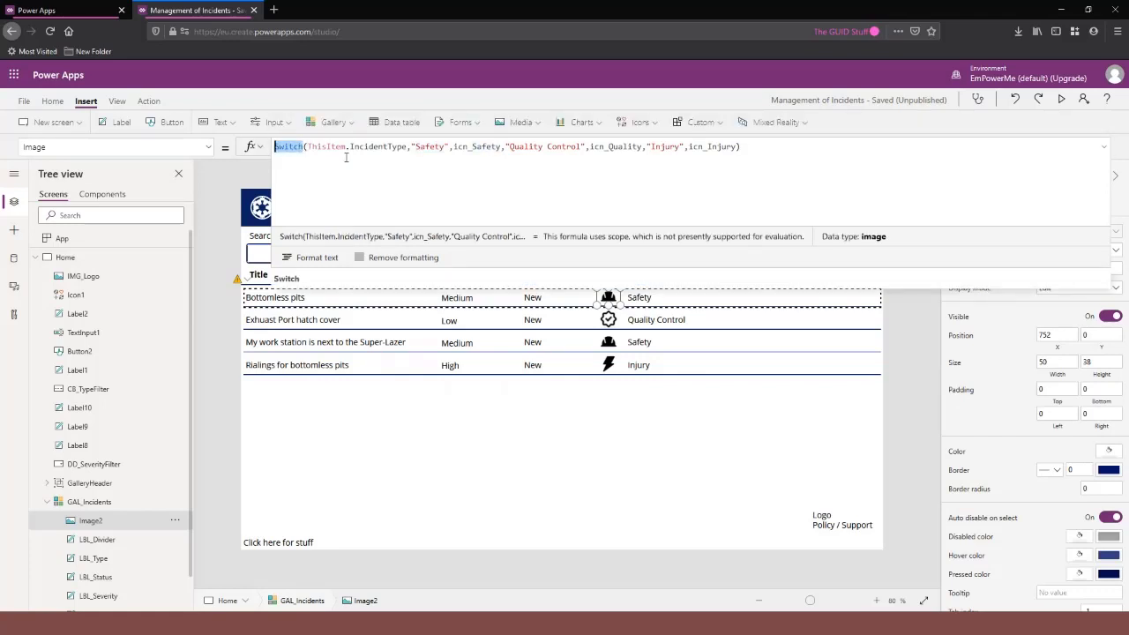
{"action": "left_click", "coordinate": [752, 147]}
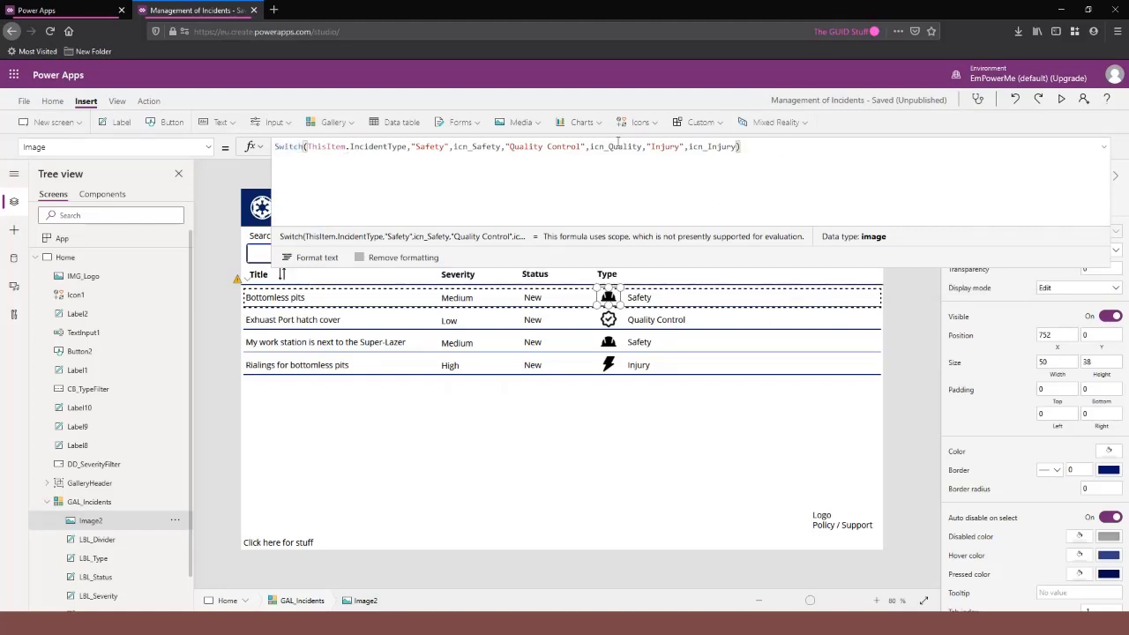
{"action": "left_click", "coordinate": [1021, 188]}
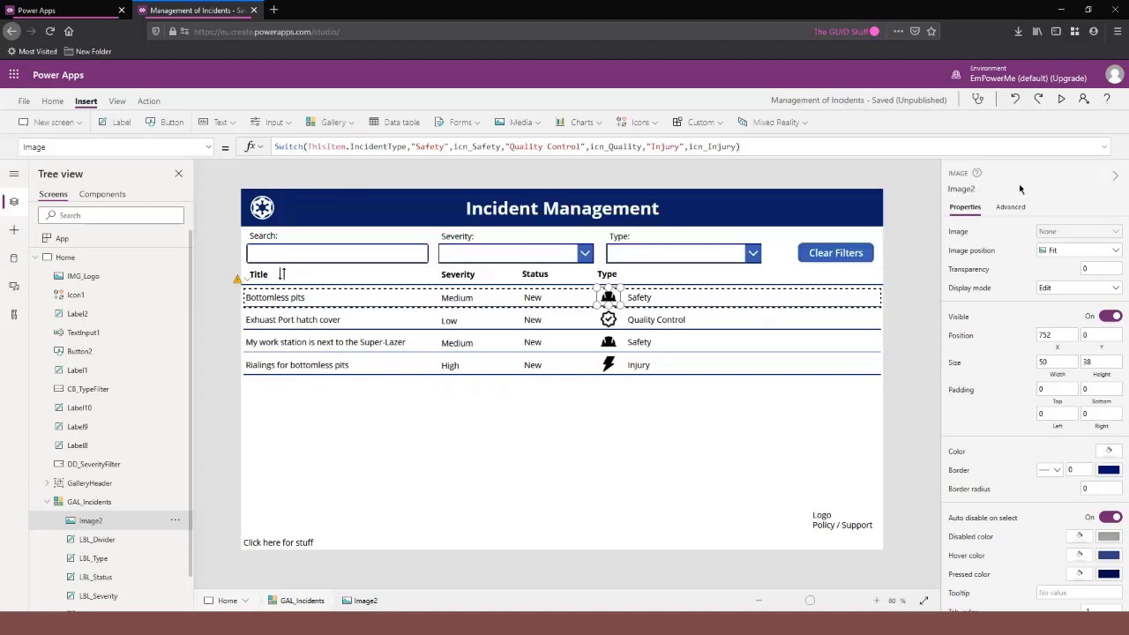
{"action": "left_click", "coordinate": [705, 403]}
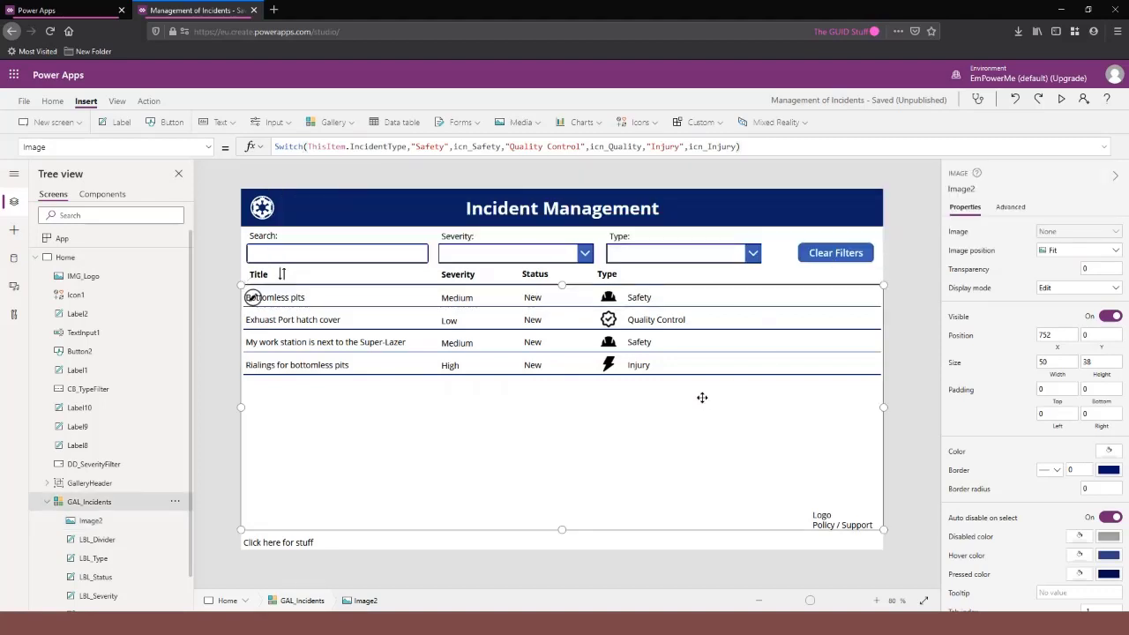
{"action": "left_click", "coordinate": [892, 297]}
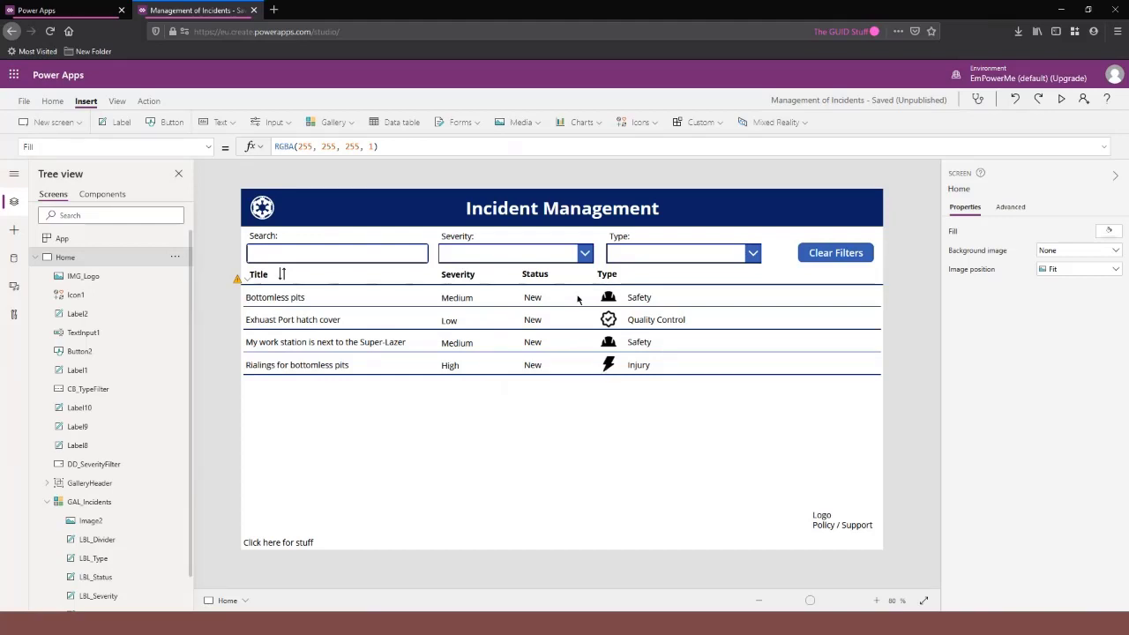
{"action": "left_click", "coordinate": [551, 297]}
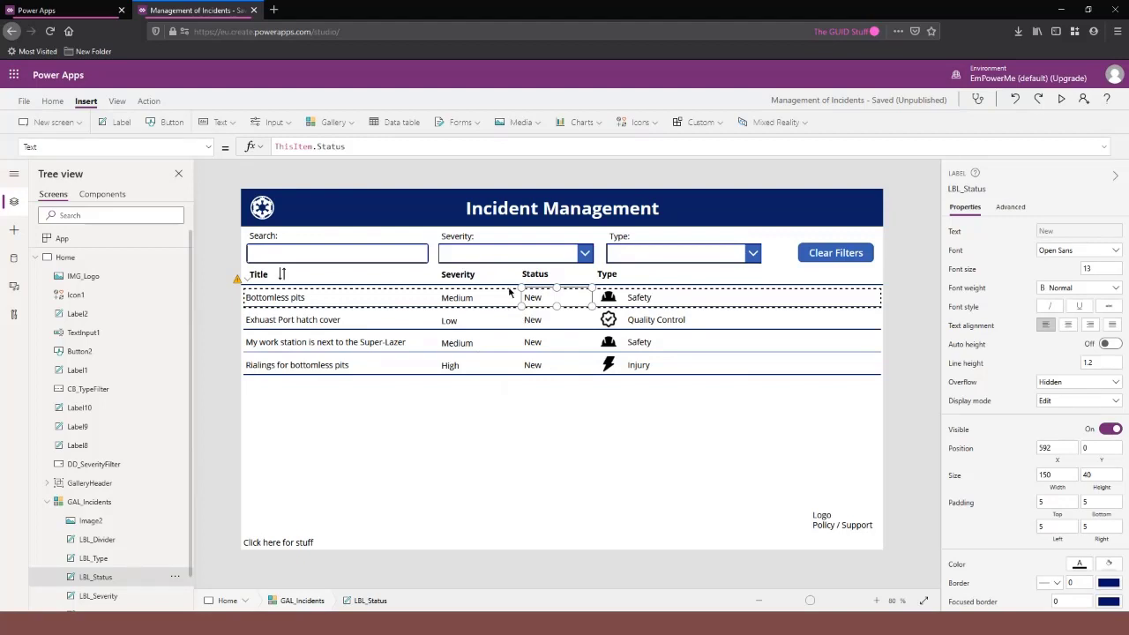
{"action": "left_click", "coordinate": [474, 317]}
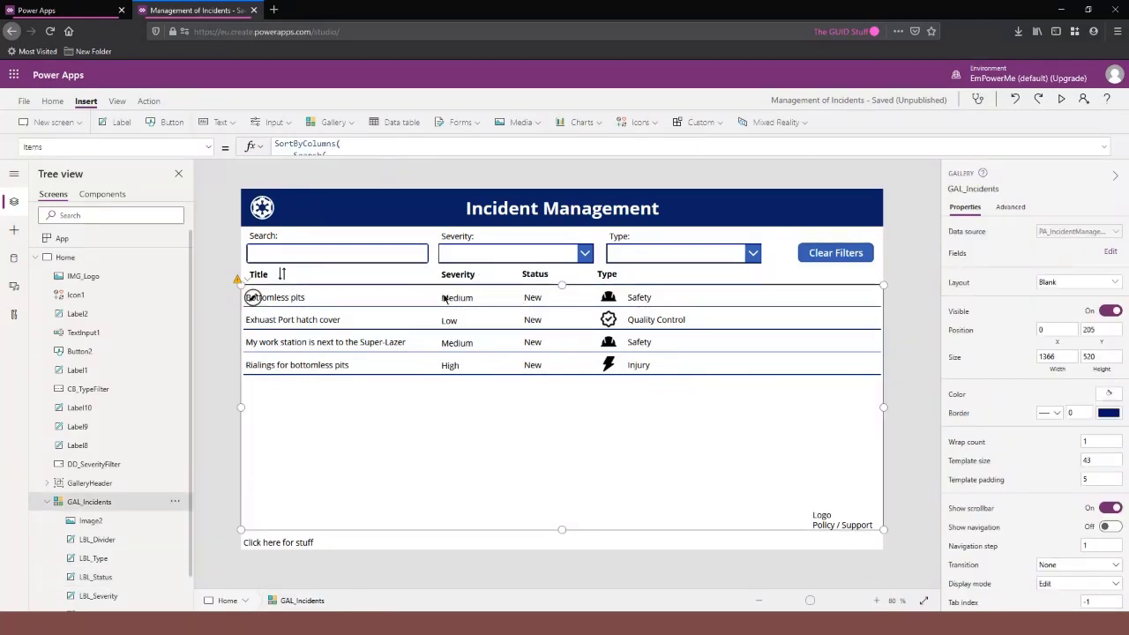
{"action": "left_click", "coordinate": [609, 297]}
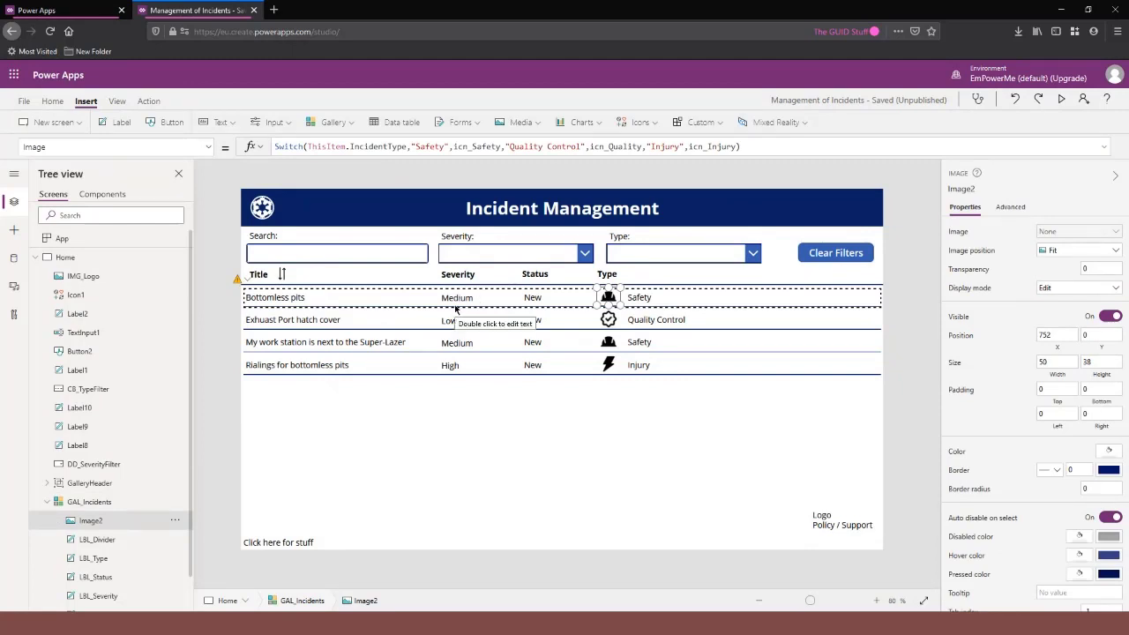
{"action": "left_click", "coordinate": [625, 427]}
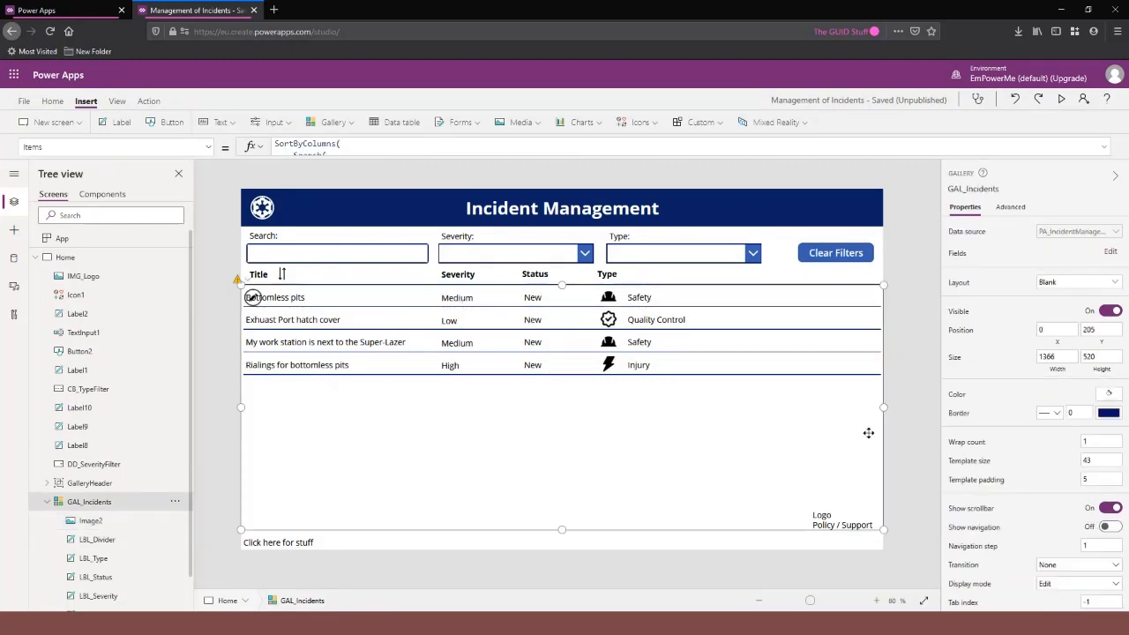
{"action": "left_click", "coordinate": [906, 423]}
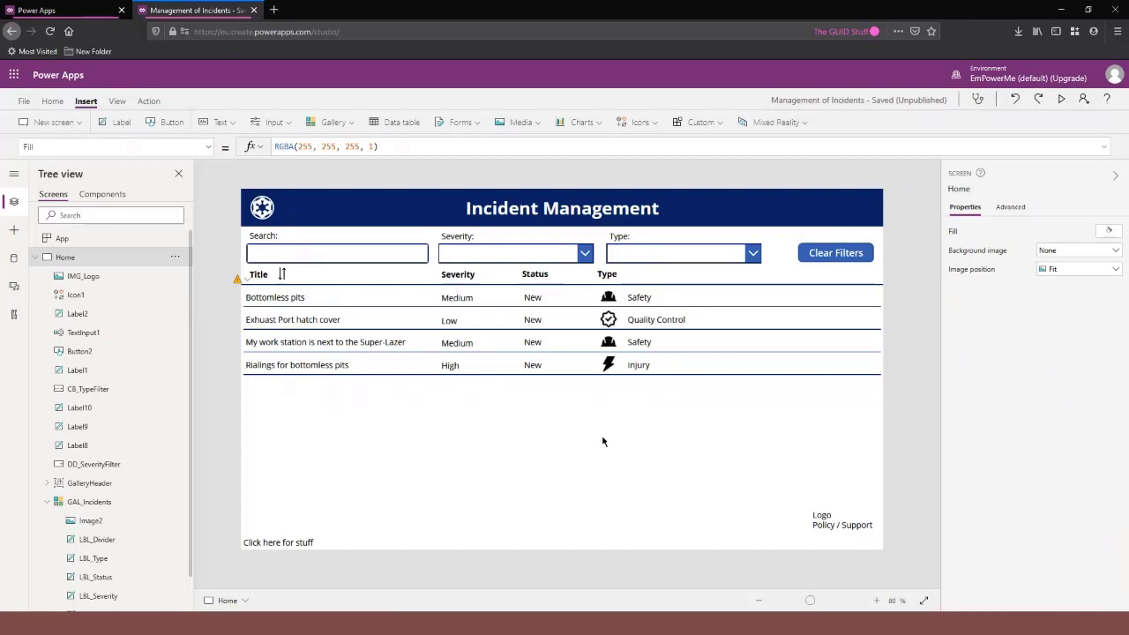
On a new line of the App's OnStart formula, begin a Set function for the variable varFooter, followed by a comma.
{"action": "left_click", "coordinate": [322, 542]}
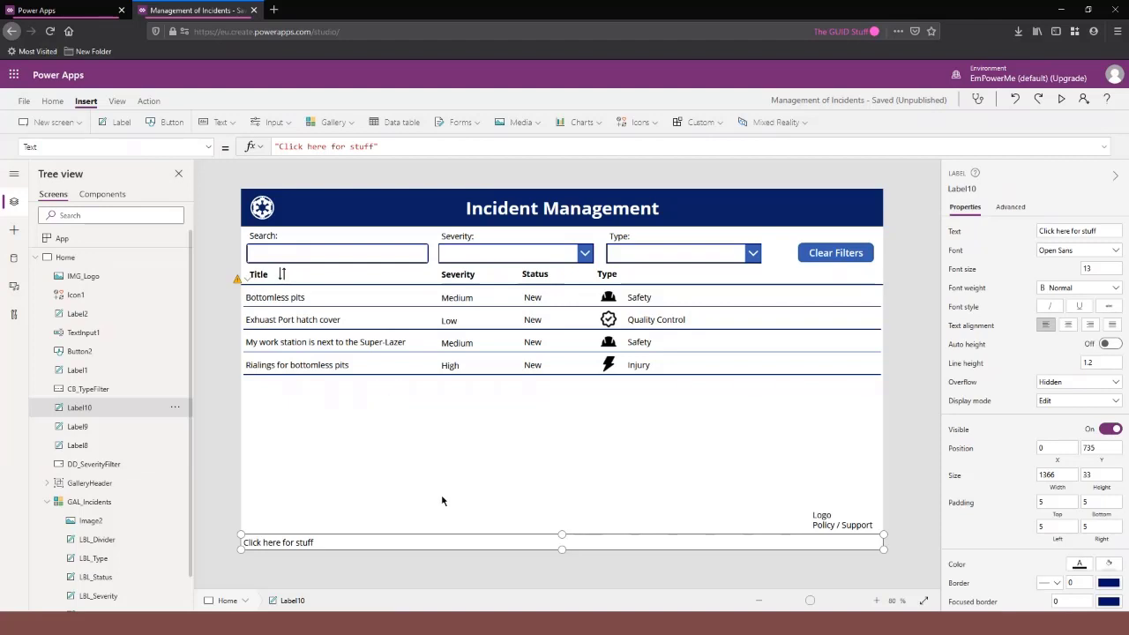
{"action": "left_click", "coordinate": [92, 240]}
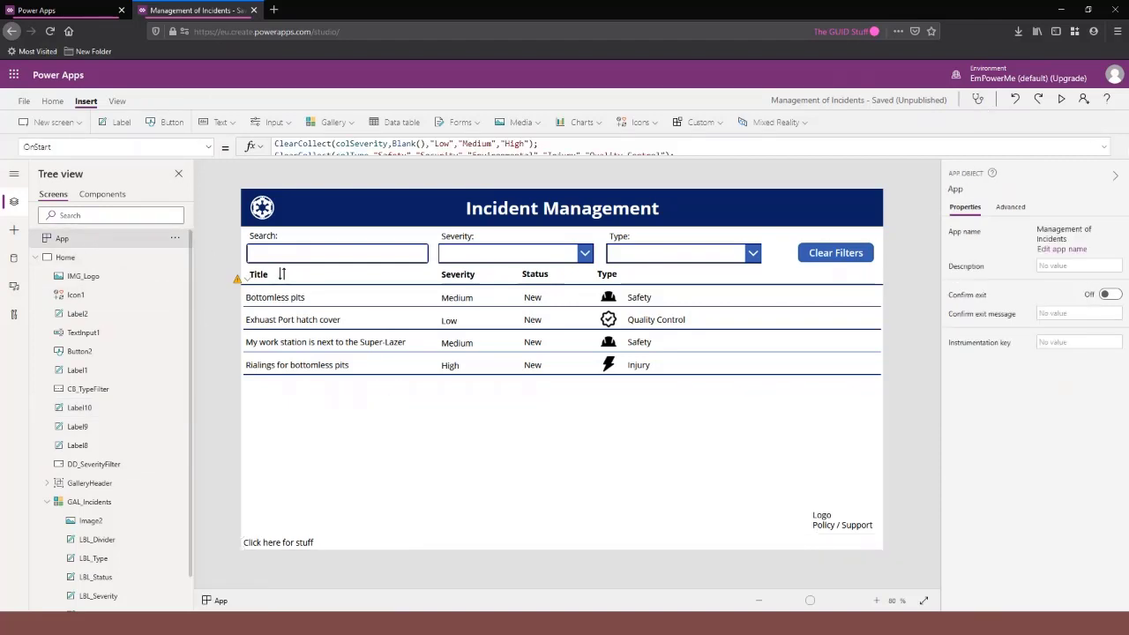
{"action": "left_click", "coordinate": [1106, 149]}
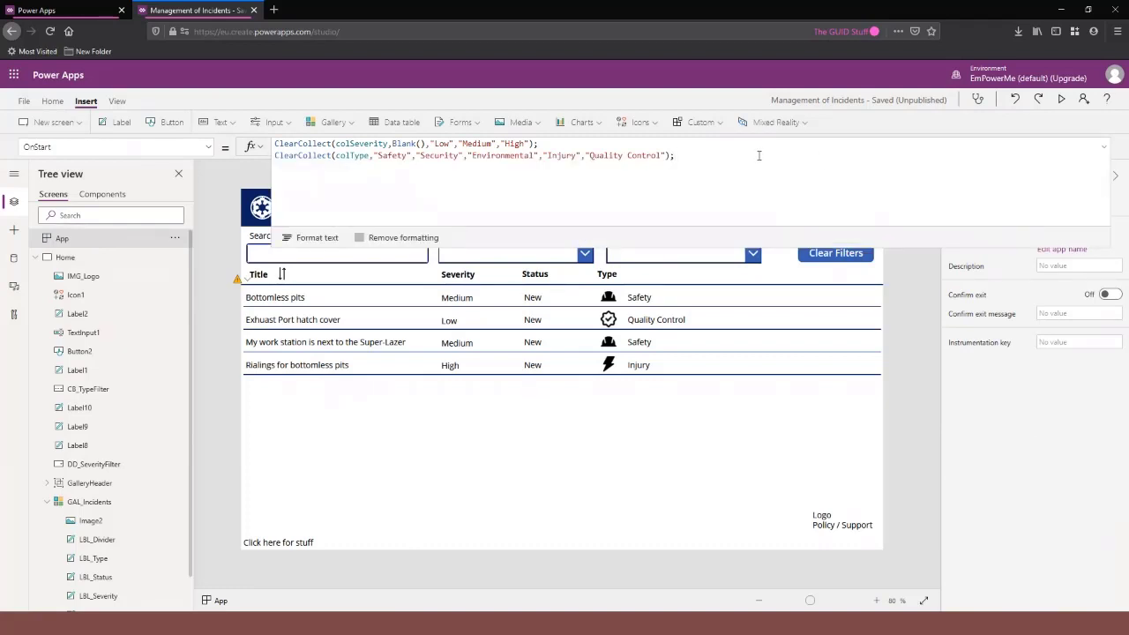
{"action": "key", "text": "Return"}
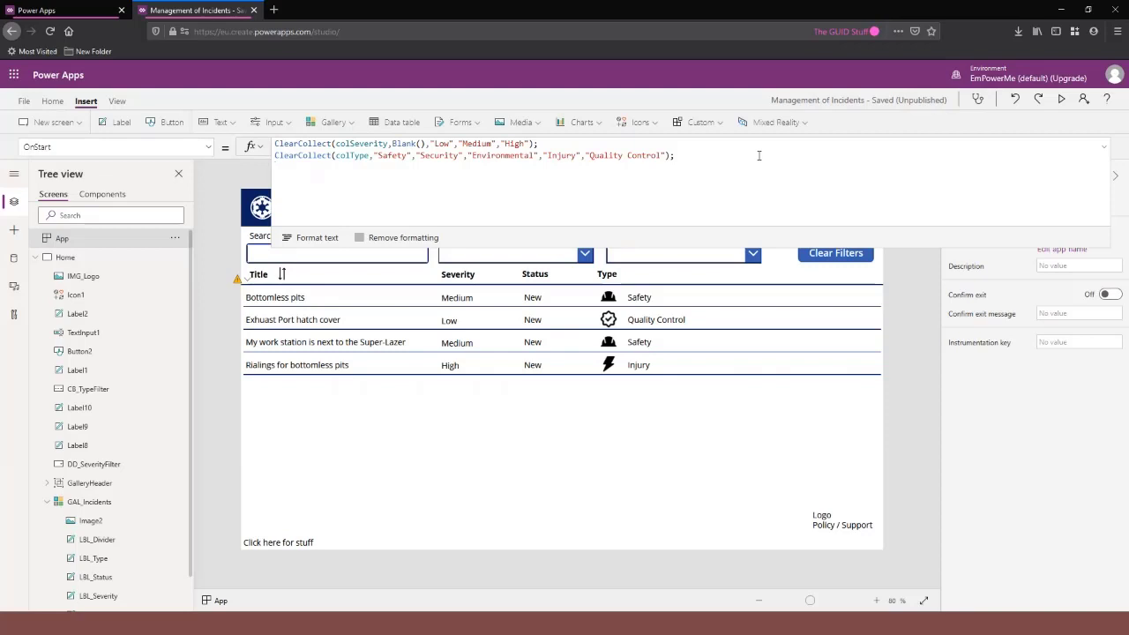
{"action": "type", "text": "Set"}
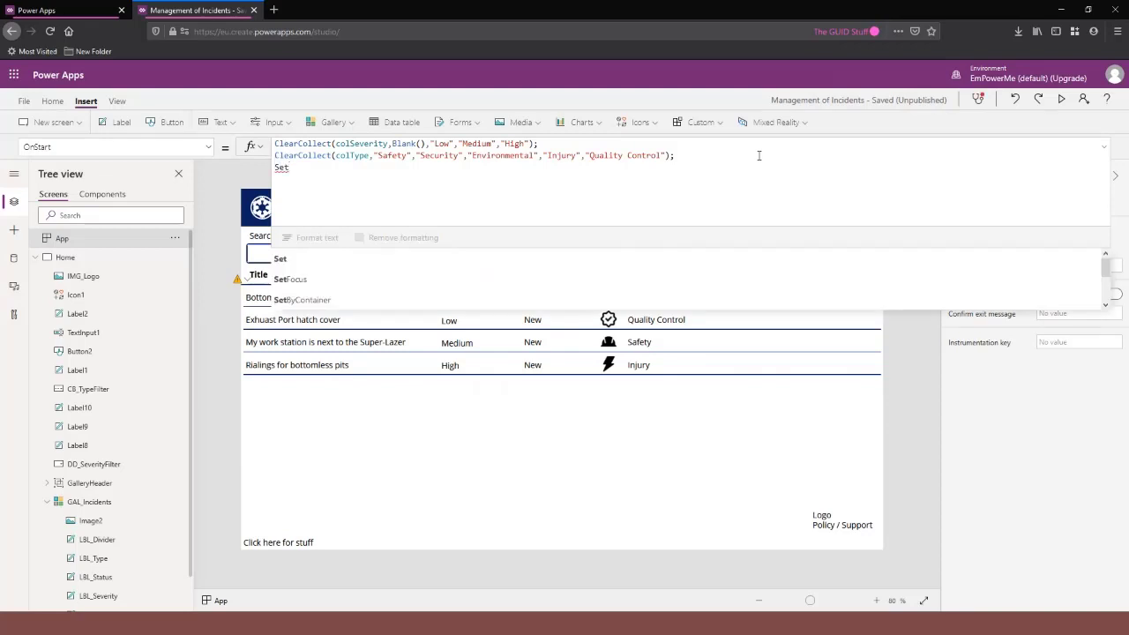
{"action": "type", "text": "("}
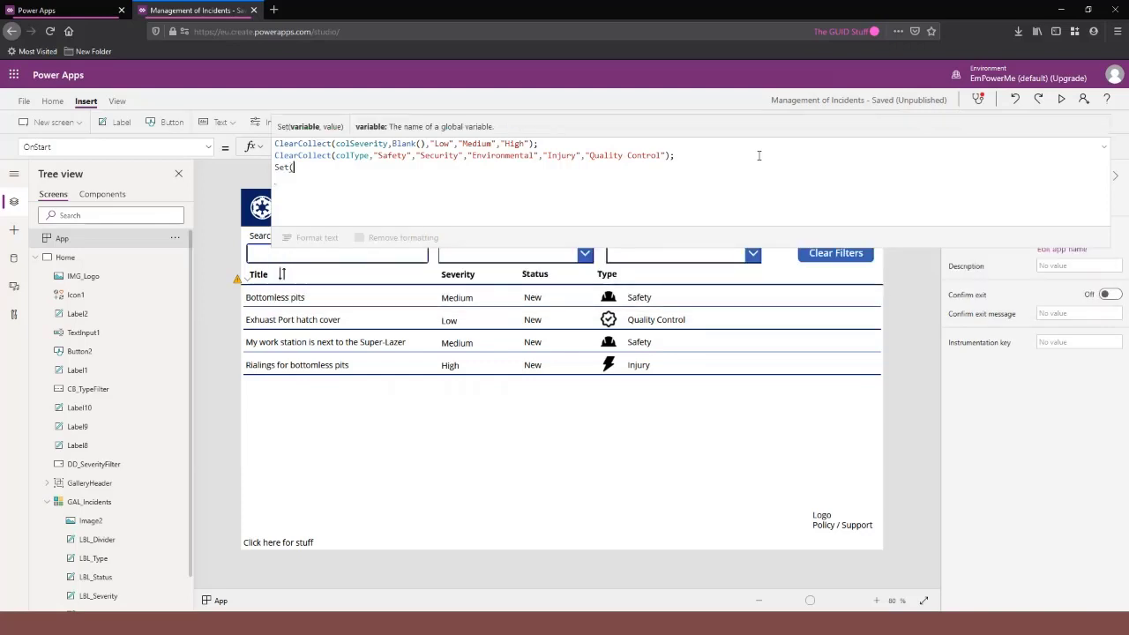
{"action": "type", "text": "va"}
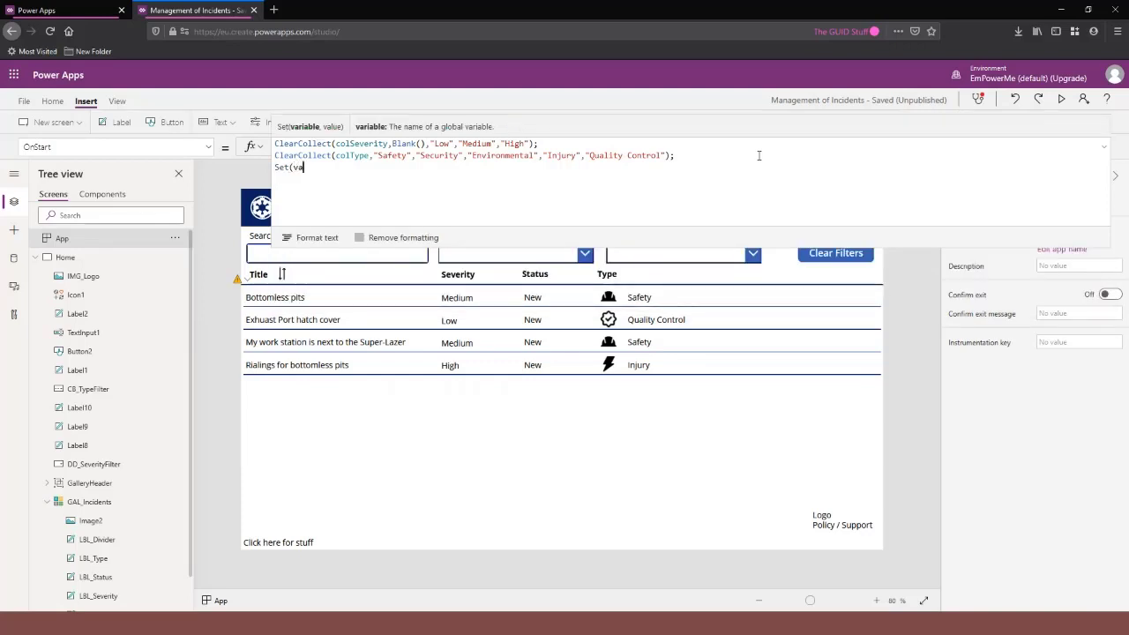
{"action": "type", "text": "rFooter"}
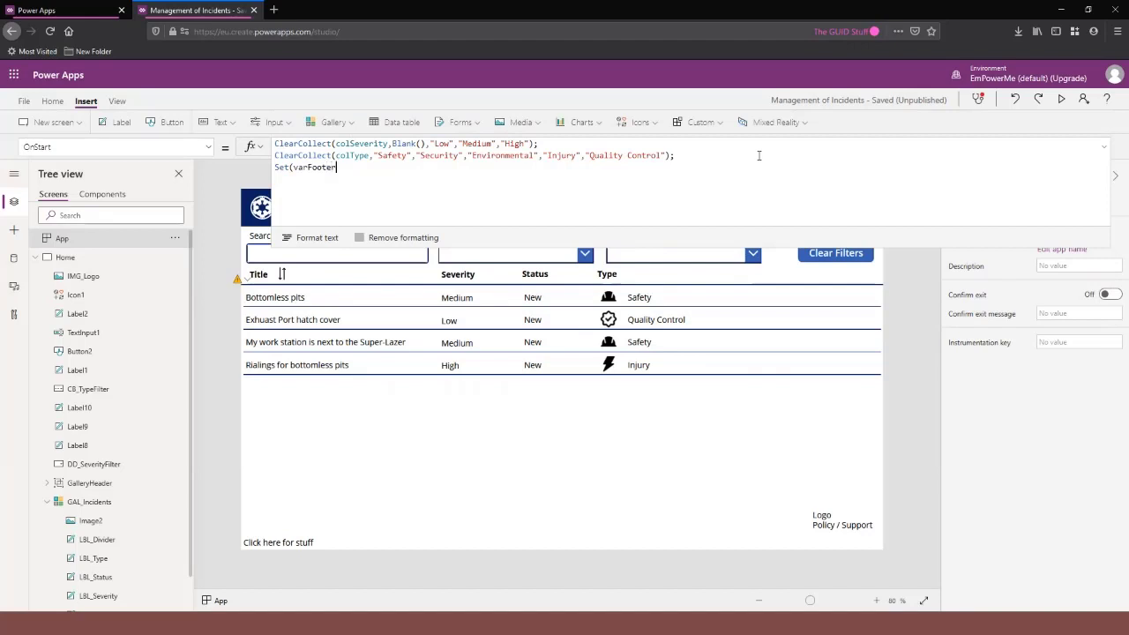
{"action": "type", "text": ","}
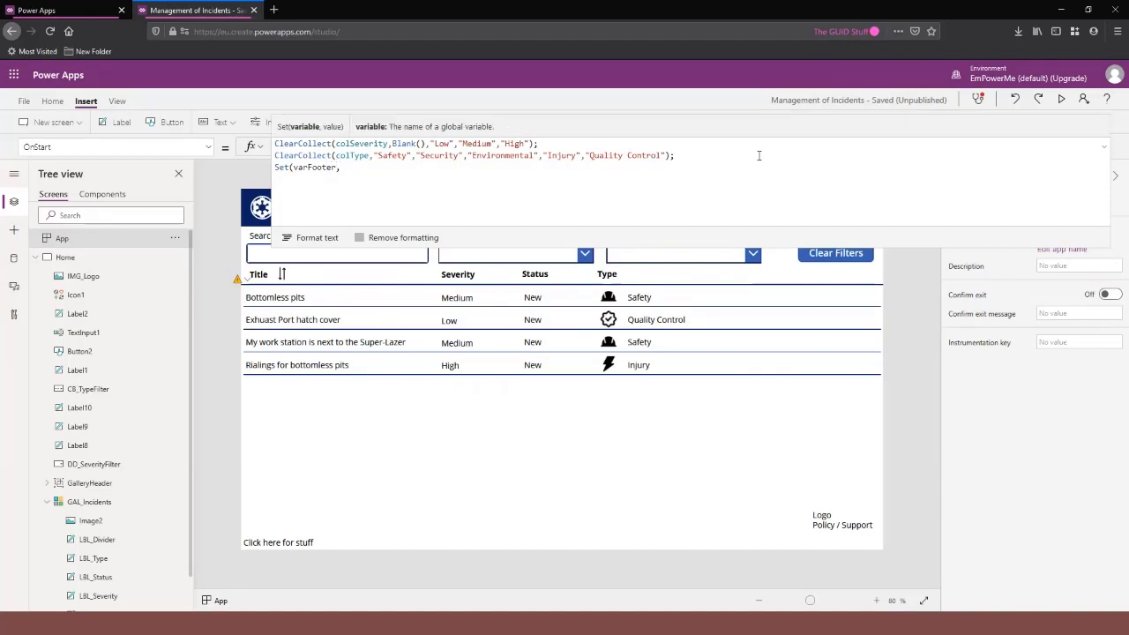
Give varFooter the text value "NOTE: Incidents logged are not anonymous." and close the Set function with a parenthesis.
{"action": "type", "text": "\""}
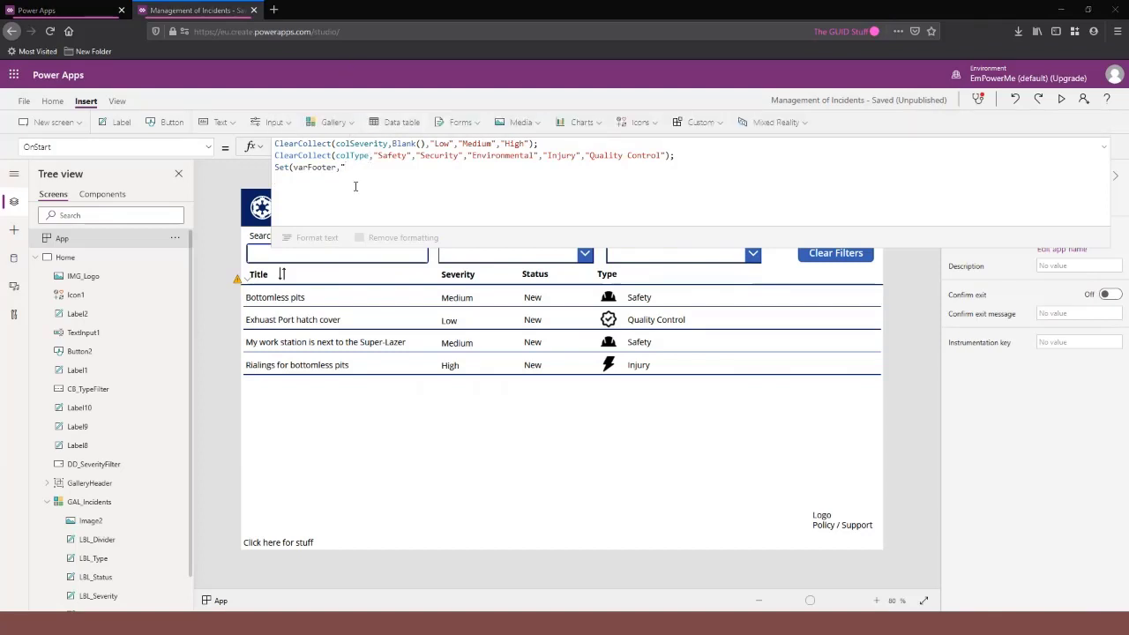
{"action": "type", "text": "NOTE: Incidents logged are not anonymous."}
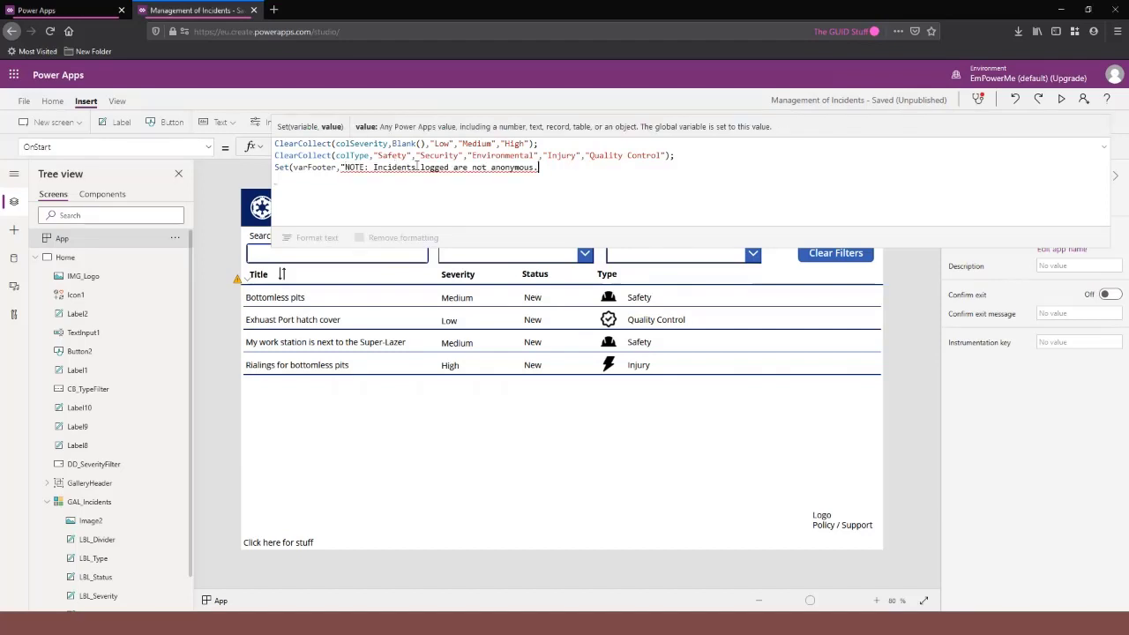
{"action": "type", "text": "\""}
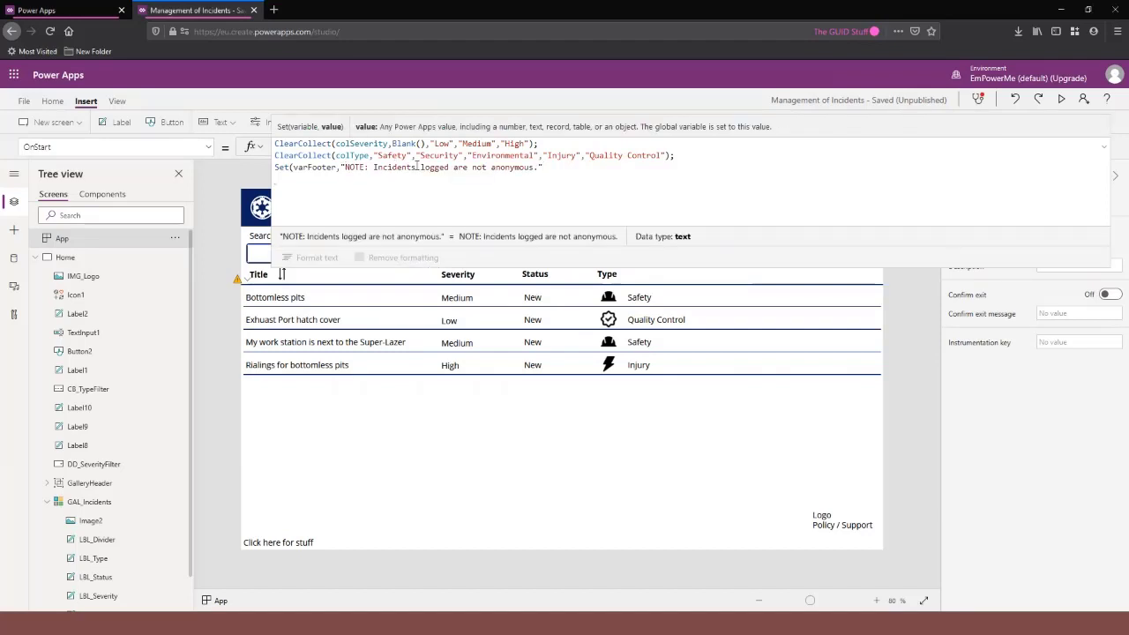
{"action": "type", "text": ")"}
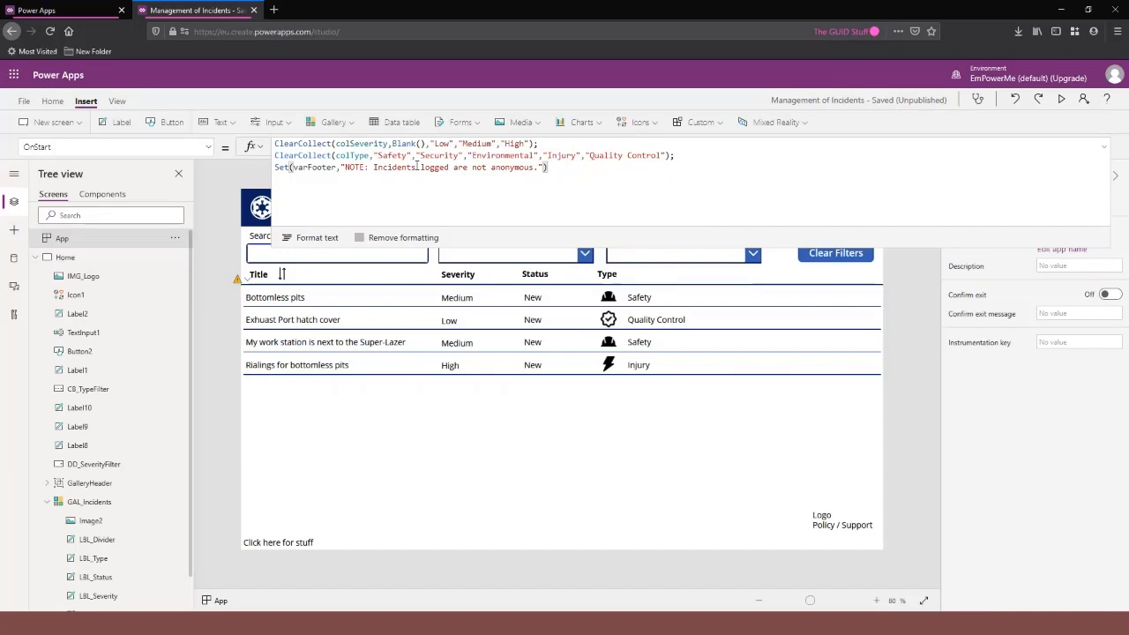
{"action": "key", "text": "shift+Return"}
{"action": "key", "text": "BackSpace"}
{"action": "left_click", "coordinate": [1106, 153]}
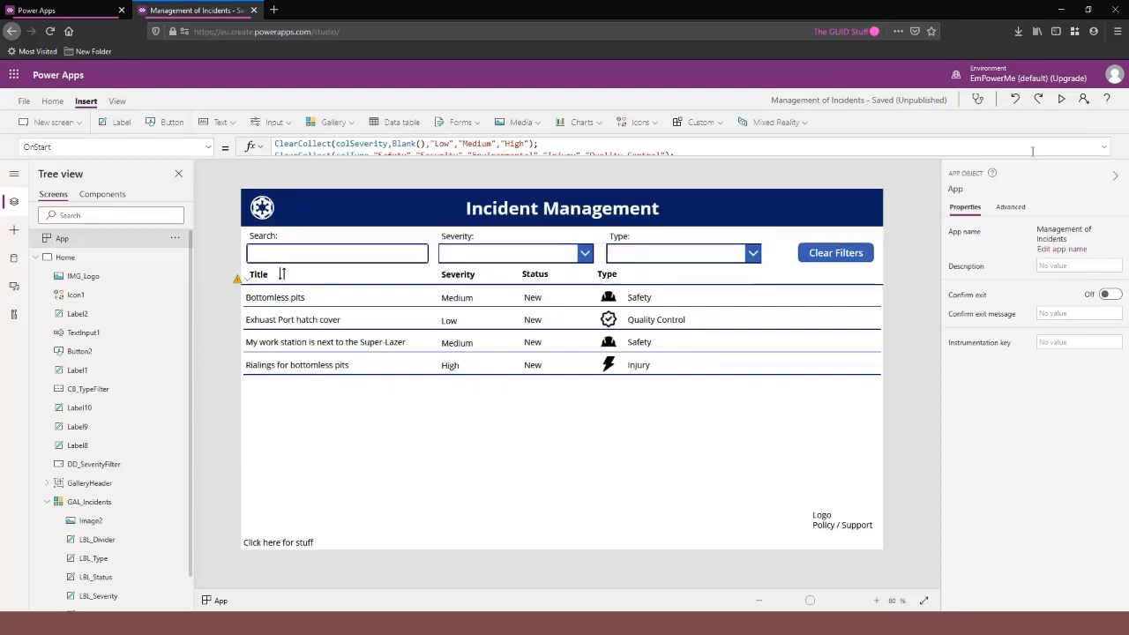
Replace the text of the footer label "Click here for stuff" with the variable varFooter.
{"action": "left_click", "coordinate": [345, 541]}
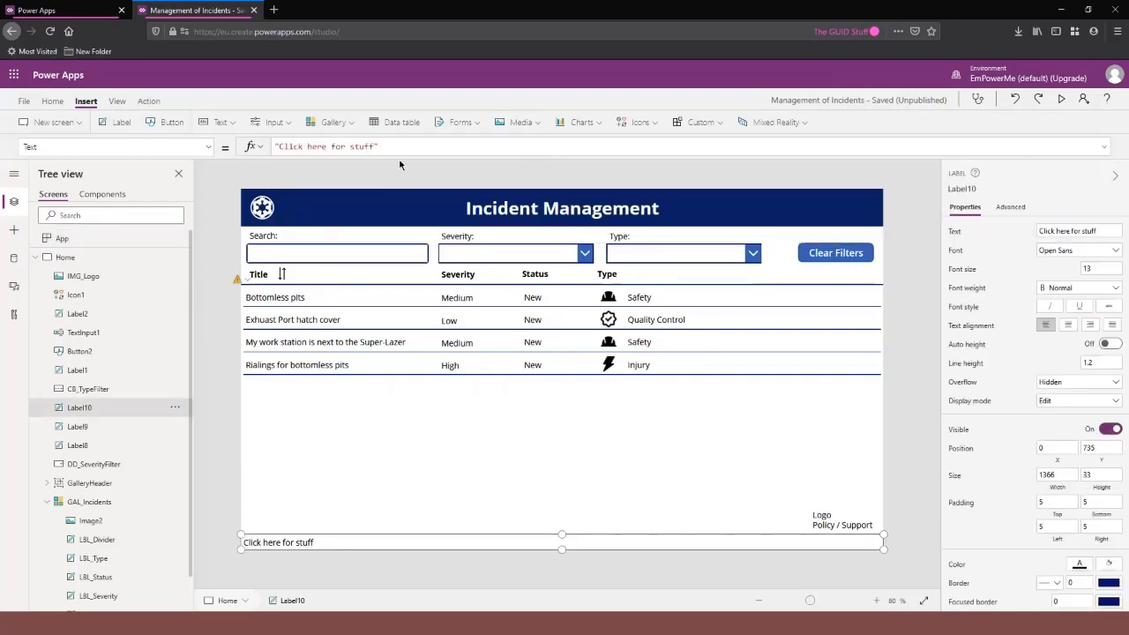
{"action": "left_click", "coordinate": [174, 240]}
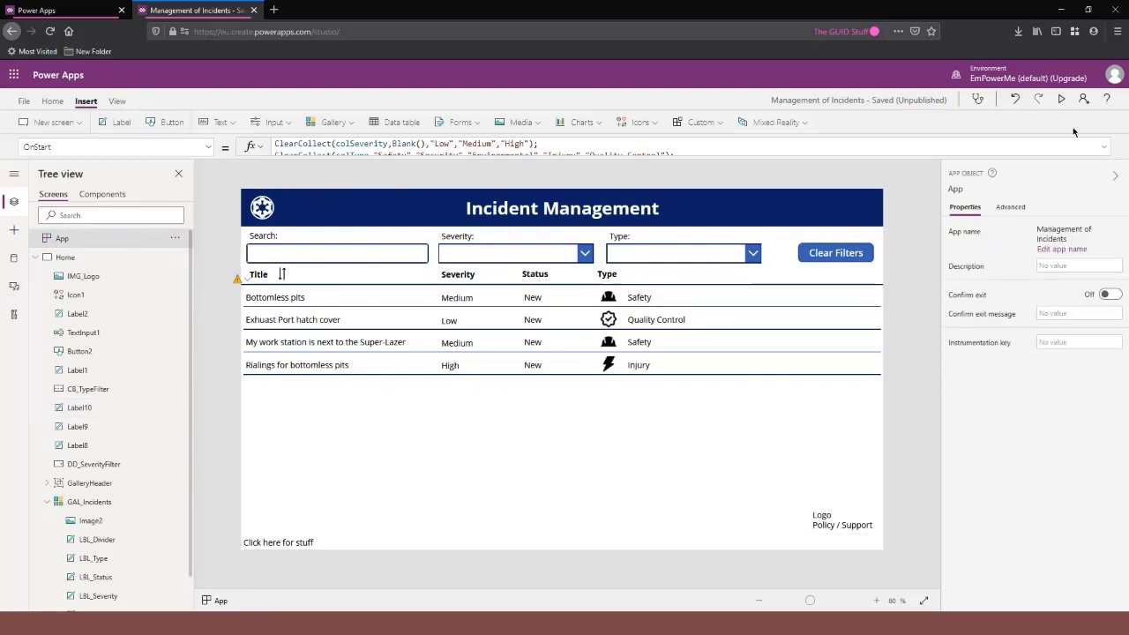
{"action": "left_click", "coordinate": [1105, 150]}
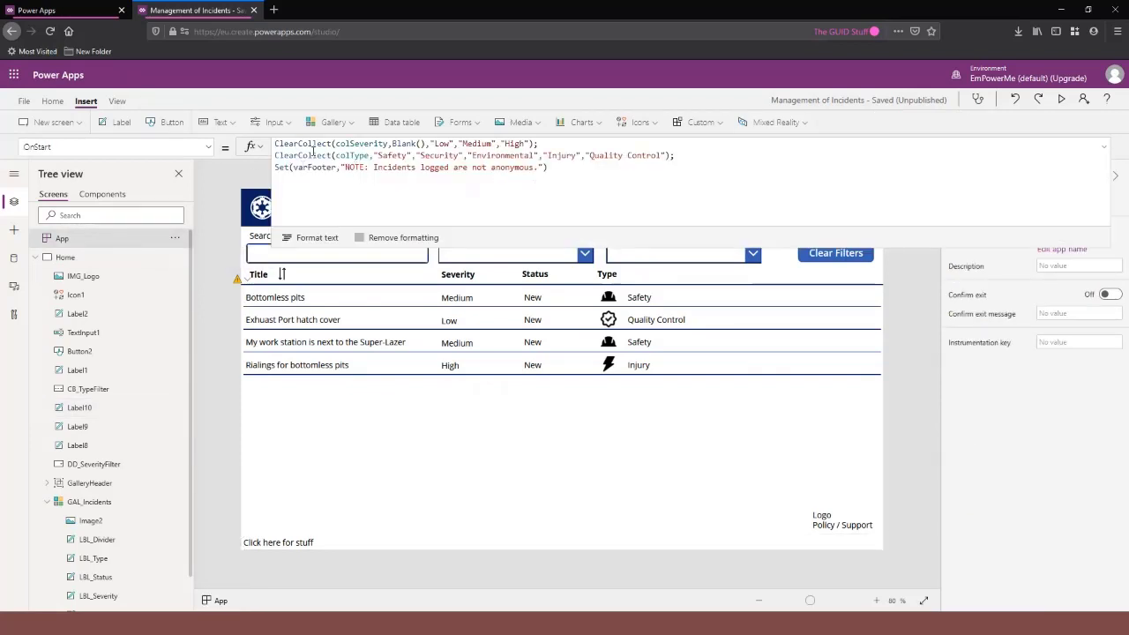
{"action": "left_click", "coordinate": [356, 542]}
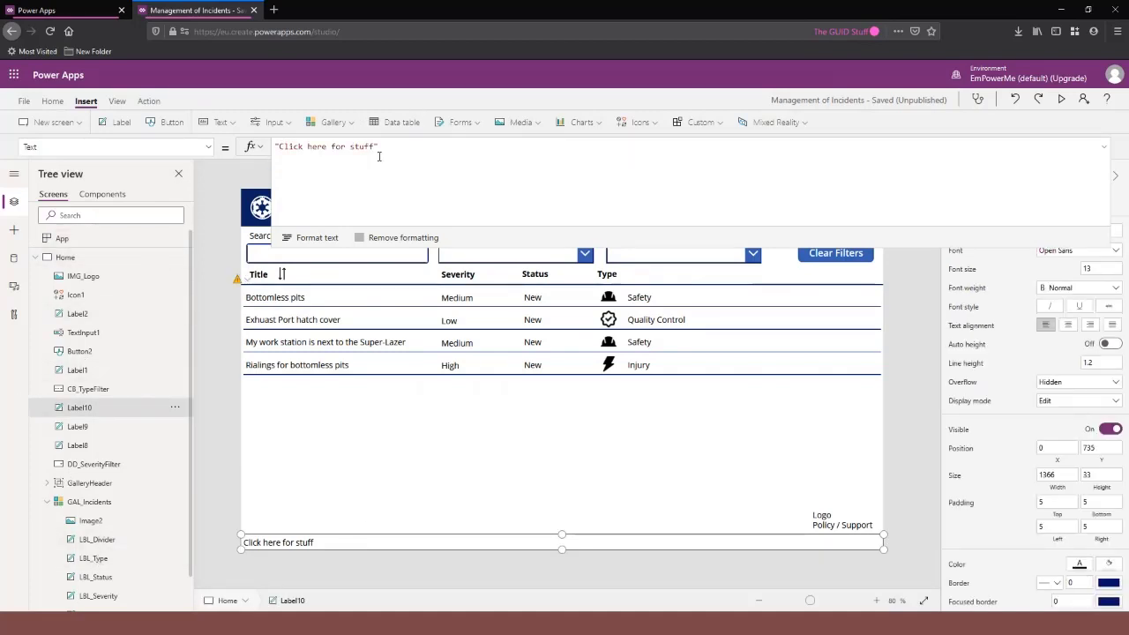
{"action": "left_click_drag", "start_coordinate": [391, 147], "coordinate": [166, 133]}
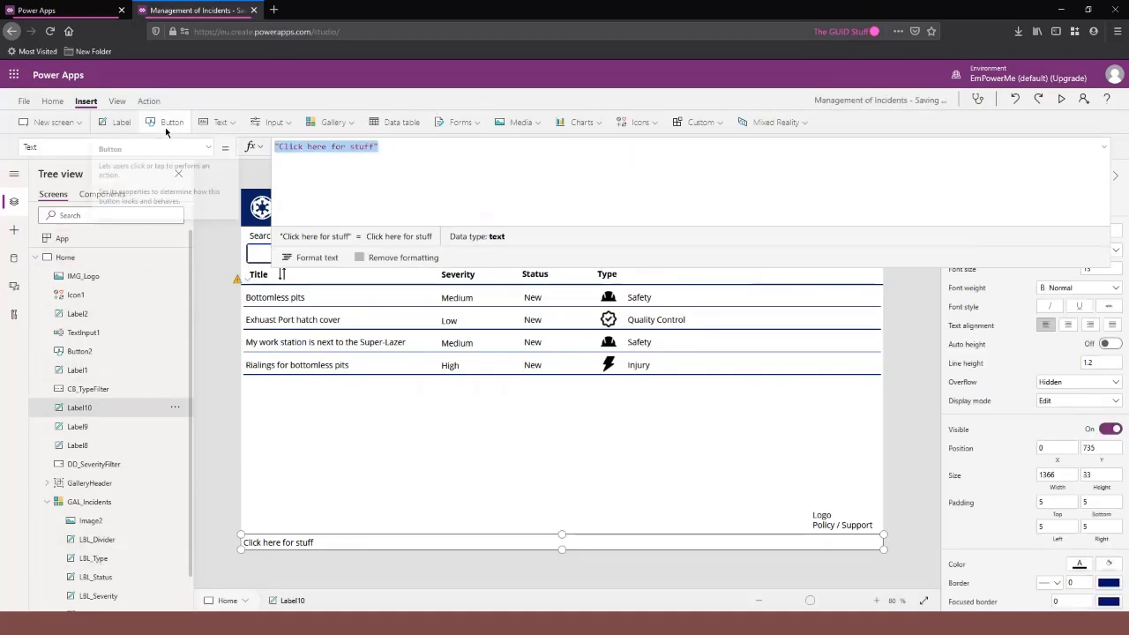
{"action": "type", "text": "var"}
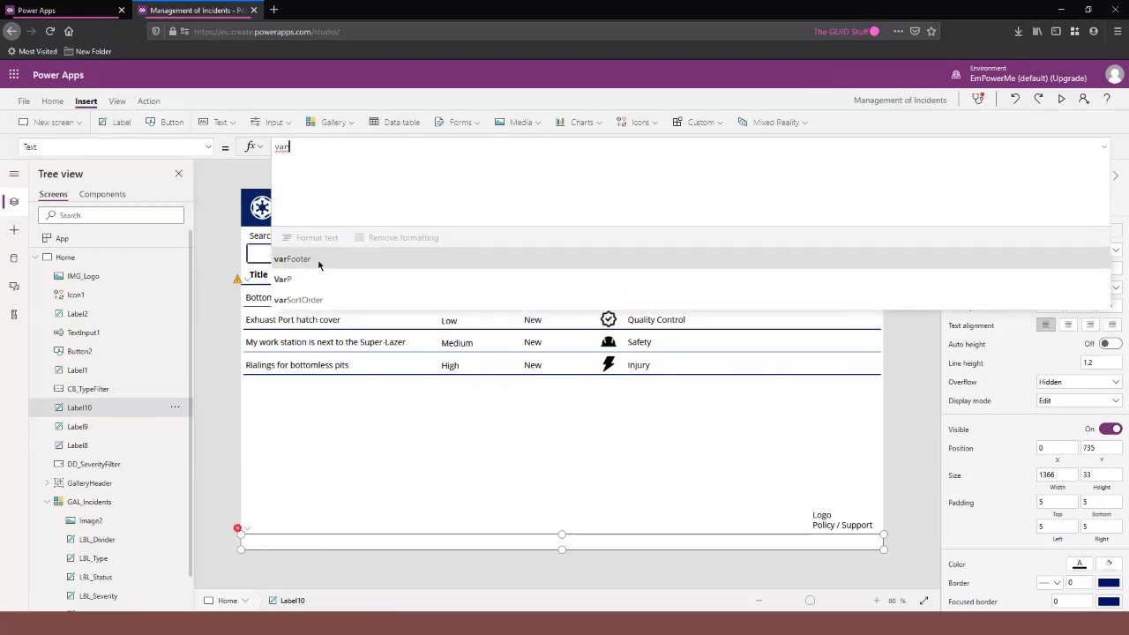
{"action": "left_click", "coordinate": [319, 262]}
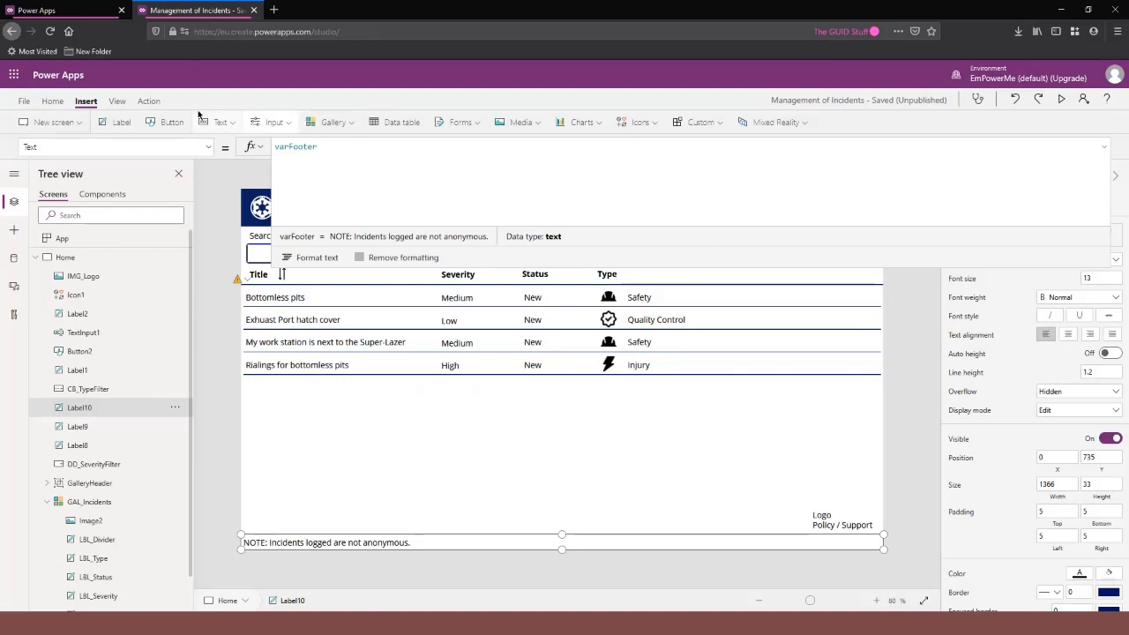
Align the footer label's text to Center.
{"action": "left_click", "coordinate": [54, 100]}
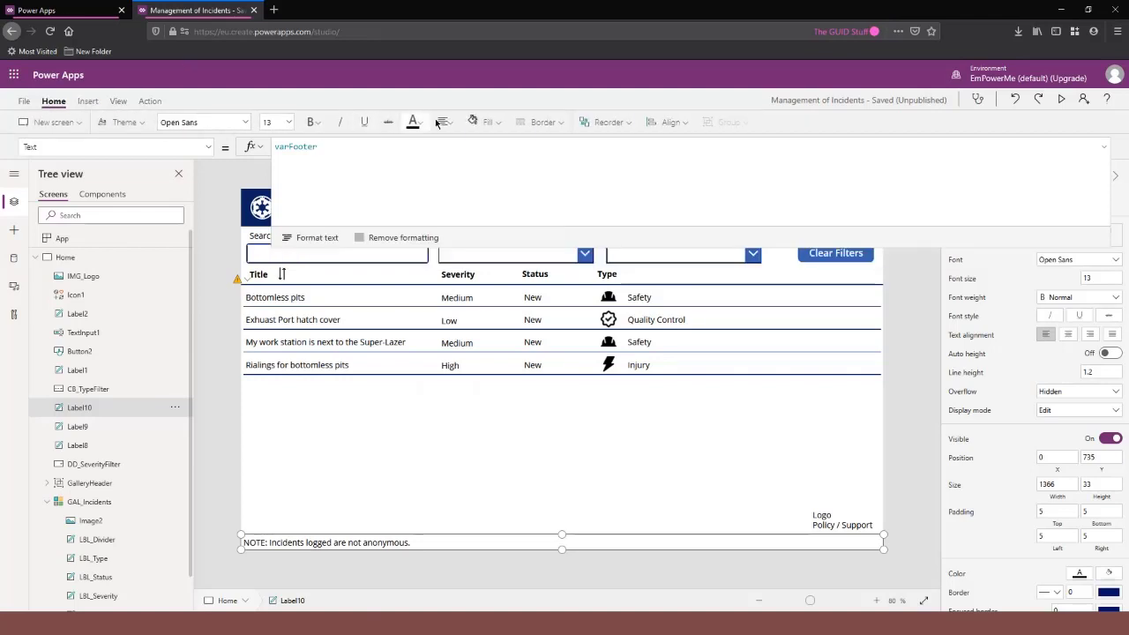
{"action": "left_click", "coordinate": [444, 122]}
{"action": "left_click", "coordinate": [508, 166]}
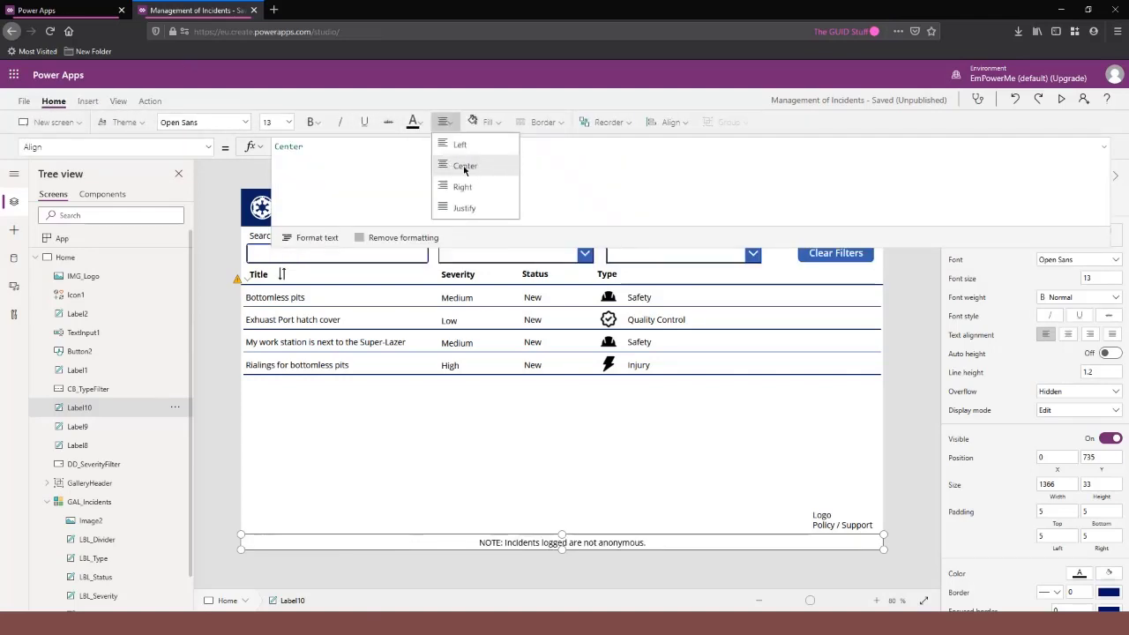
Fill the footer label with the theme blue RGBA(56, 96, 178, 1) and make its text white.
{"action": "left_click", "coordinate": [487, 124]}
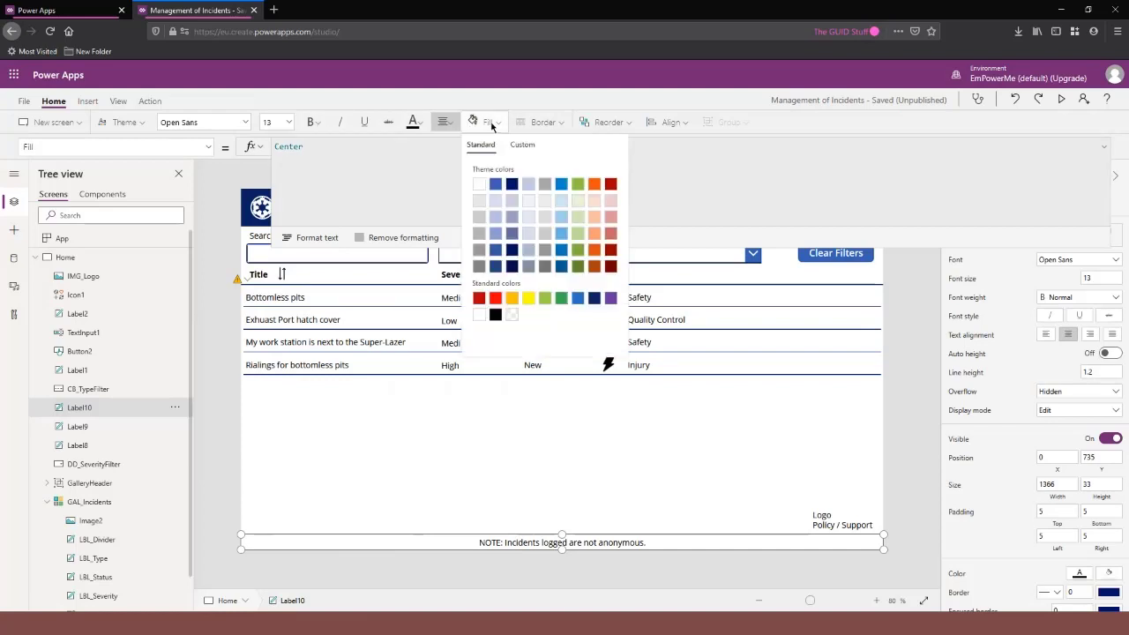
{"action": "left_click", "coordinate": [496, 184]}
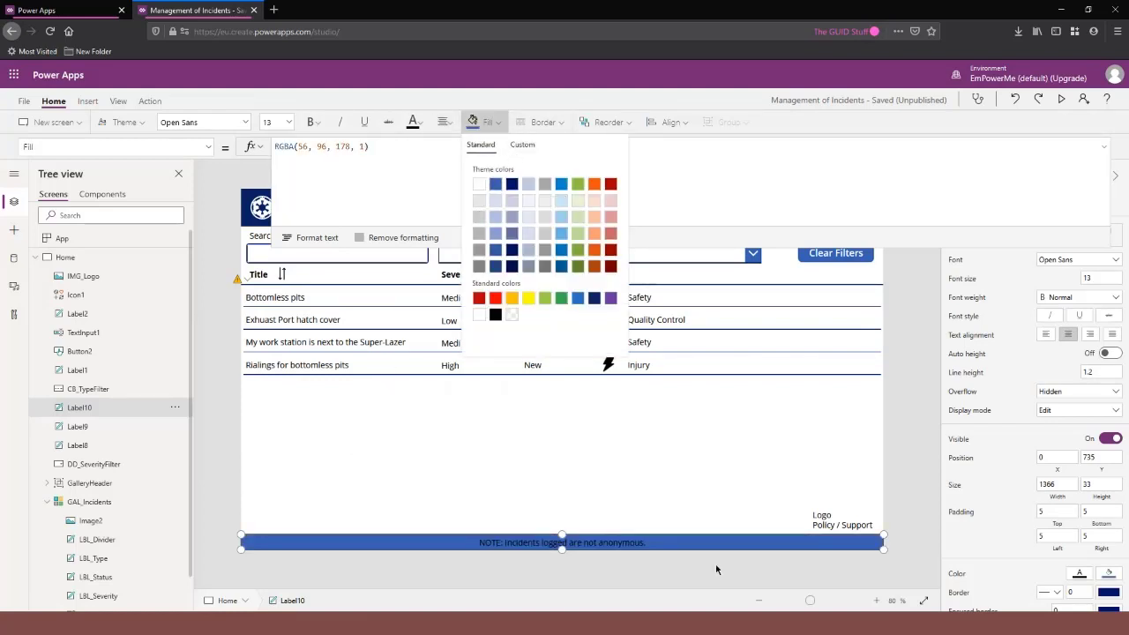
{"action": "left_click", "coordinate": [413, 123]}
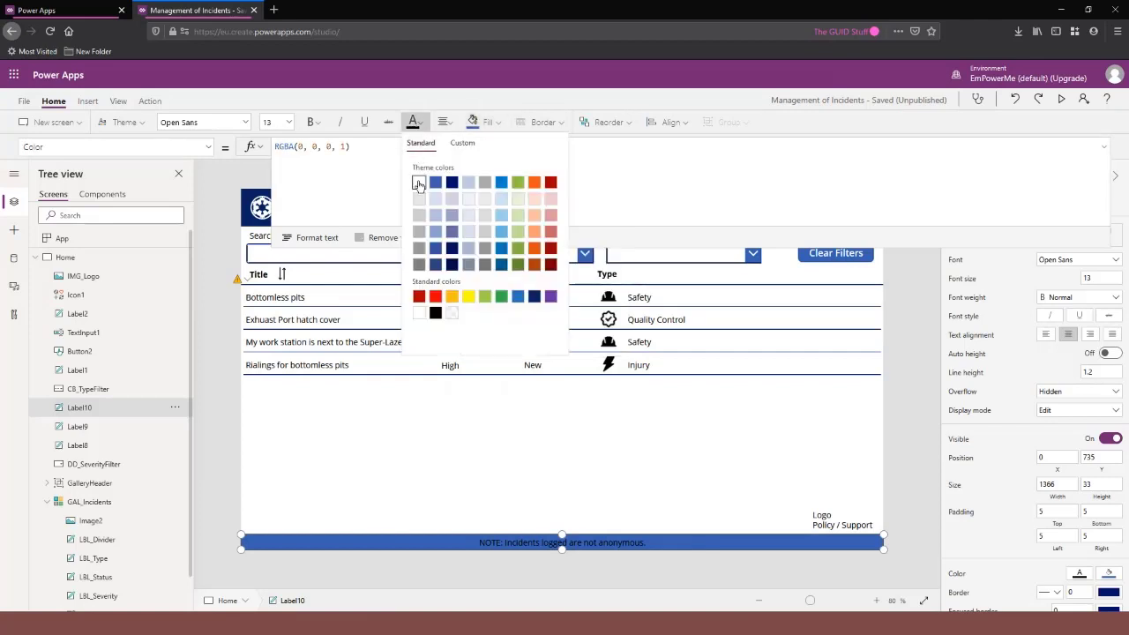
{"action": "left_click", "coordinate": [419, 182]}
Delete the "Logo Policy / Support" label above the footer and collapse the expanded formula area.
{"action": "left_click", "coordinate": [854, 528]}
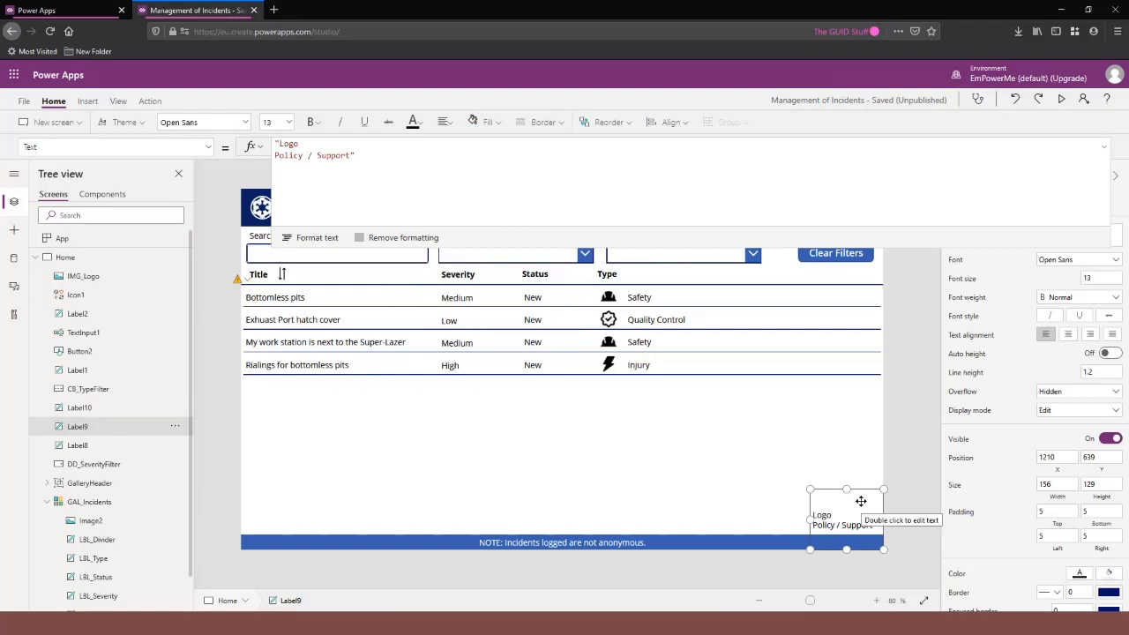
{"action": "key", "text": "Delete"}
{"action": "left_click", "coordinate": [908, 527]}
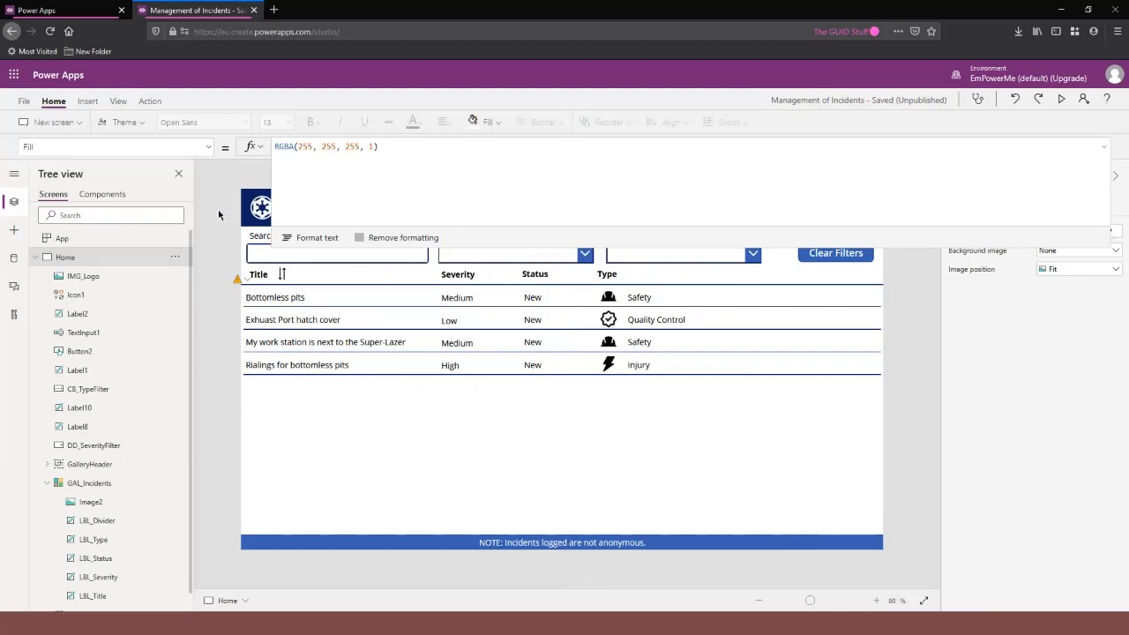
{"action": "left_click", "coordinate": [1103, 149]}
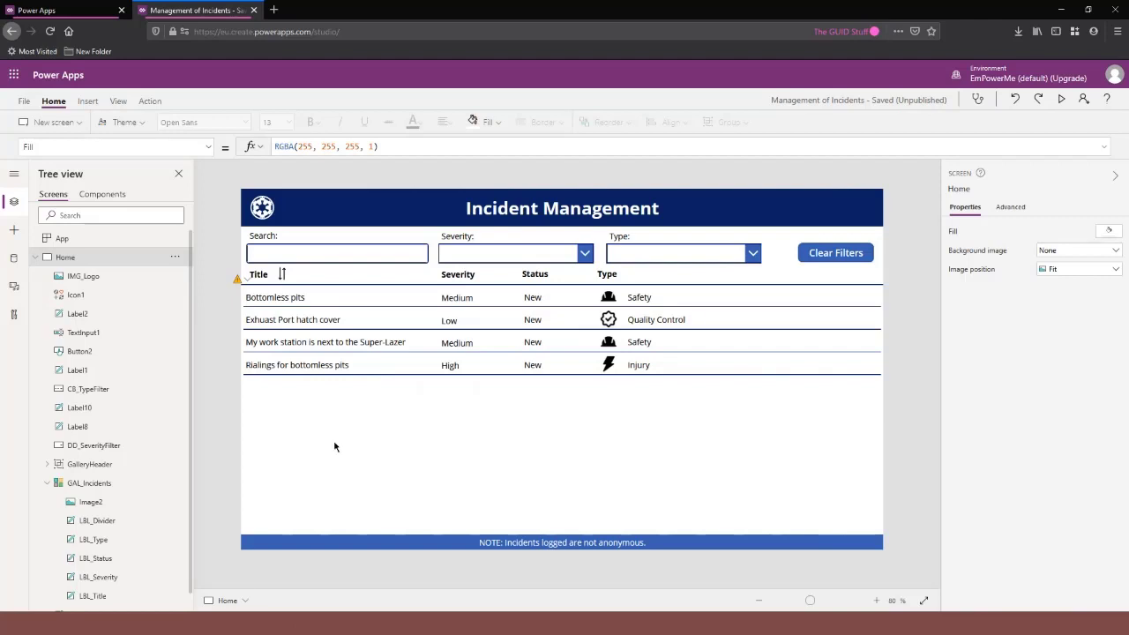
Remove the full stop after "anonymous" from the varFooter text in the App's OnStart formula.
{"action": "left_click", "coordinate": [113, 246]}
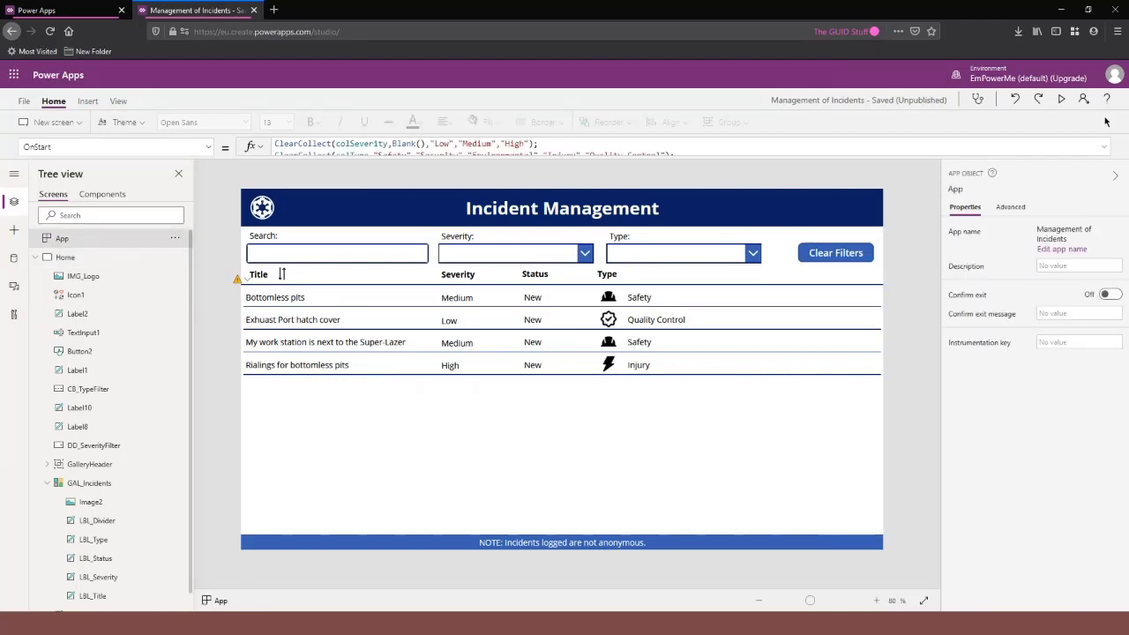
{"action": "left_click", "coordinate": [1104, 152]}
{"action": "left_click", "coordinate": [539, 166]}
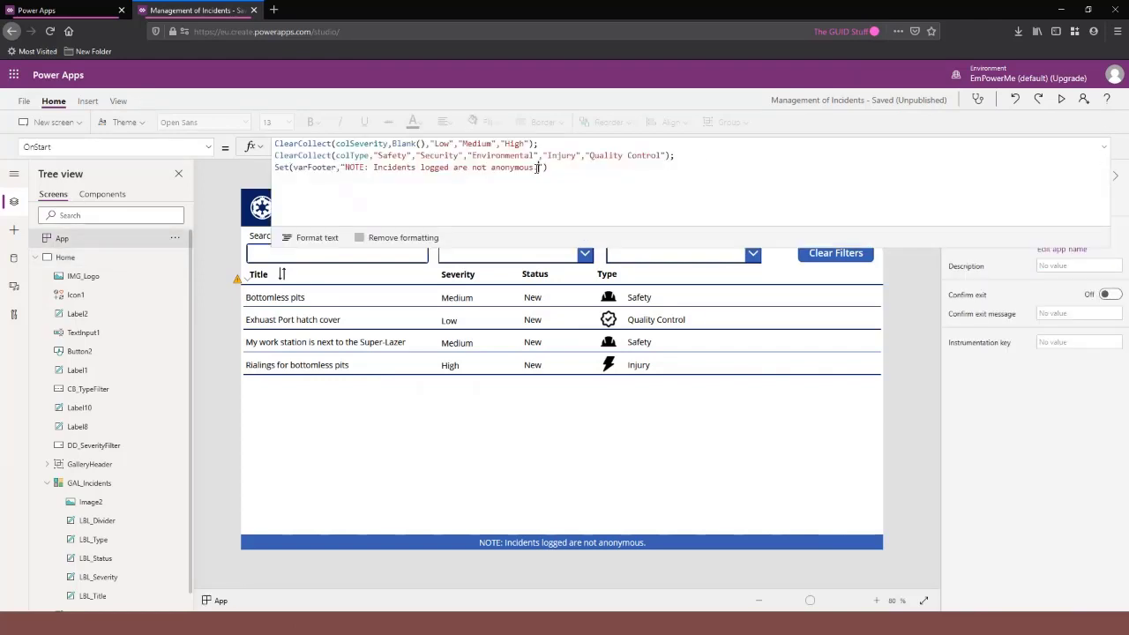
{"action": "key", "text": "BackSpace"}
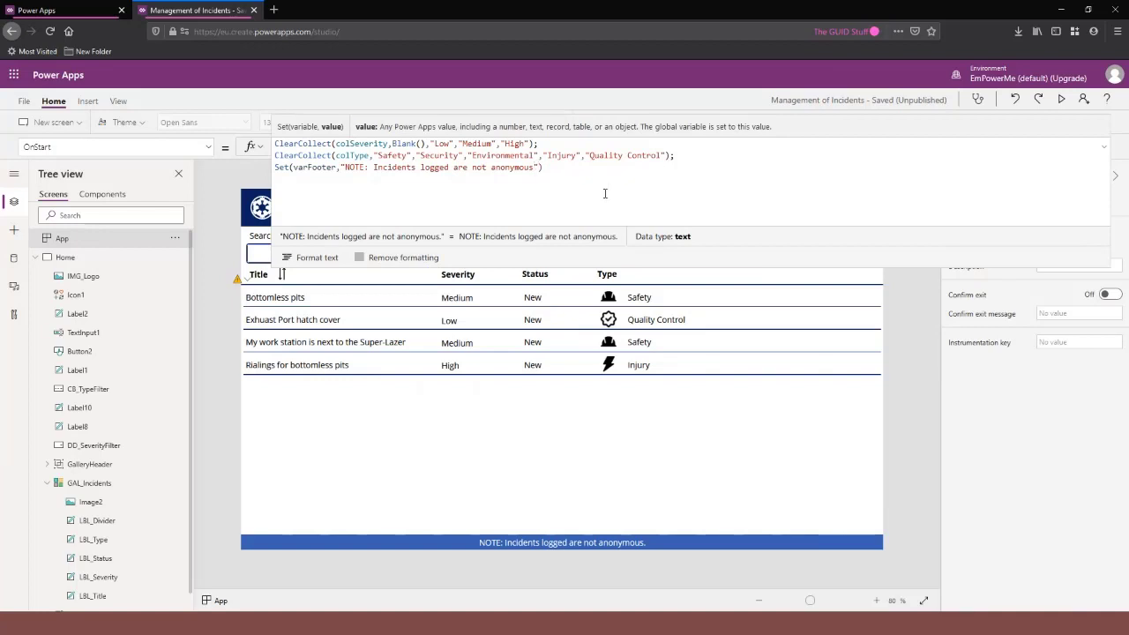
{"action": "left_click", "coordinate": [1104, 149]}
Run the App's OnStart and save the app.
{"action": "left_click", "coordinate": [170, 238]}
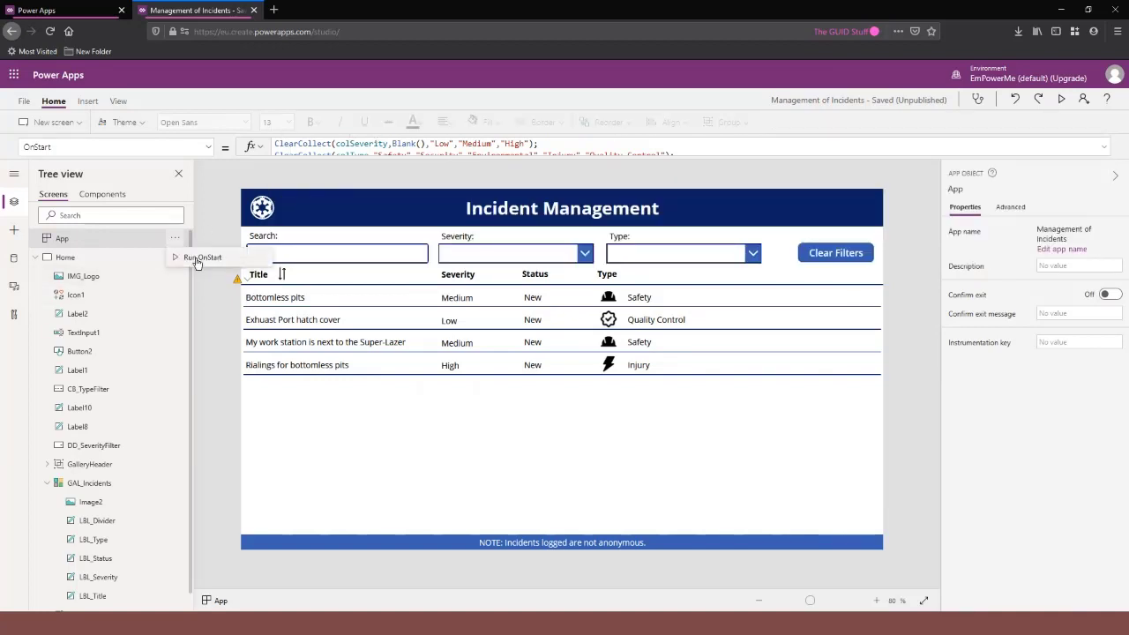
{"action": "left_click", "coordinate": [198, 261]}
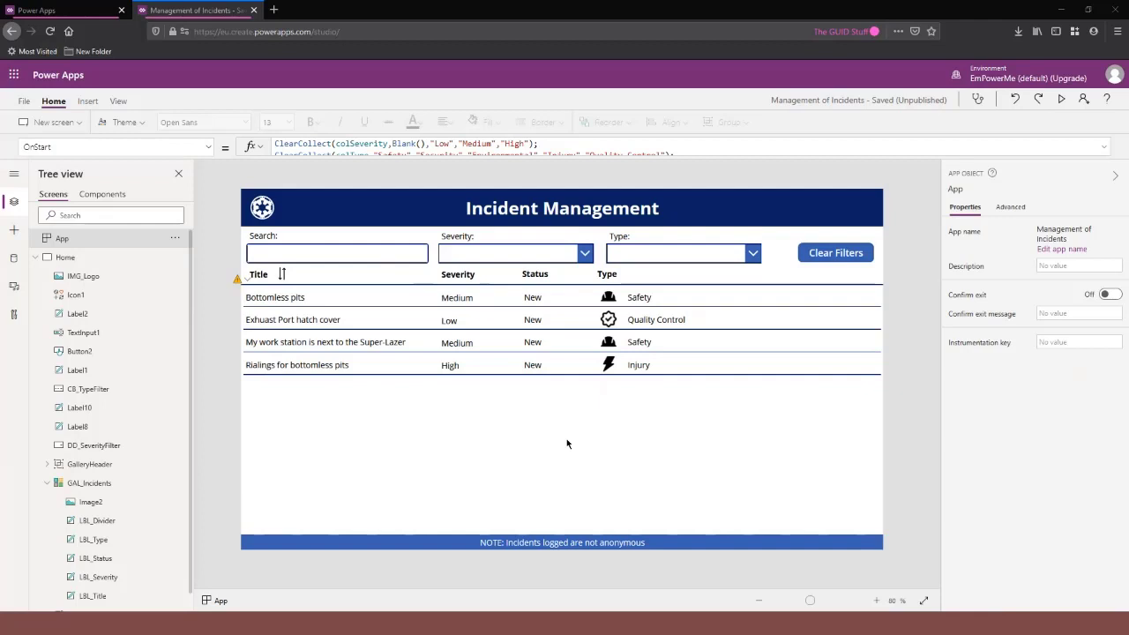
{"action": "key", "text": "ctrl+s"}
Upload the images icn_help.png and icn_info.png to the app's media library and return to the Home screen canvas.
{"action": "left_click", "coordinate": [24, 101]}
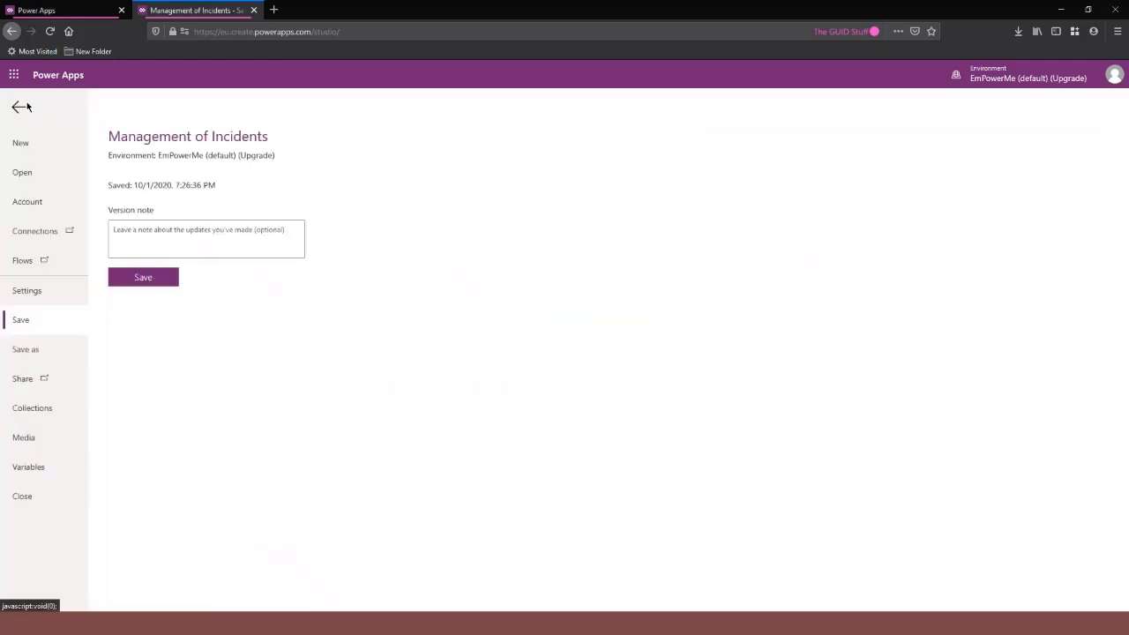
{"action": "left_click", "coordinate": [33, 441]}
{"action": "left_click", "coordinate": [1099, 193]}
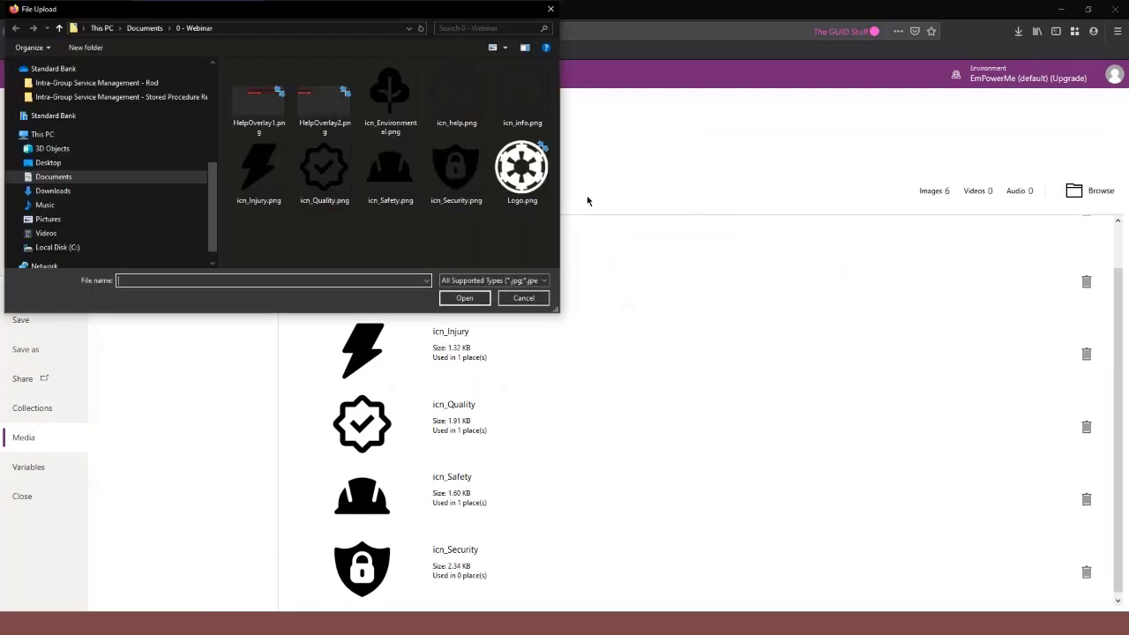
{"action": "left_click", "coordinate": [456, 93]}
{"action": "left_click", "coordinate": [522, 93], "text": "ctrl"}
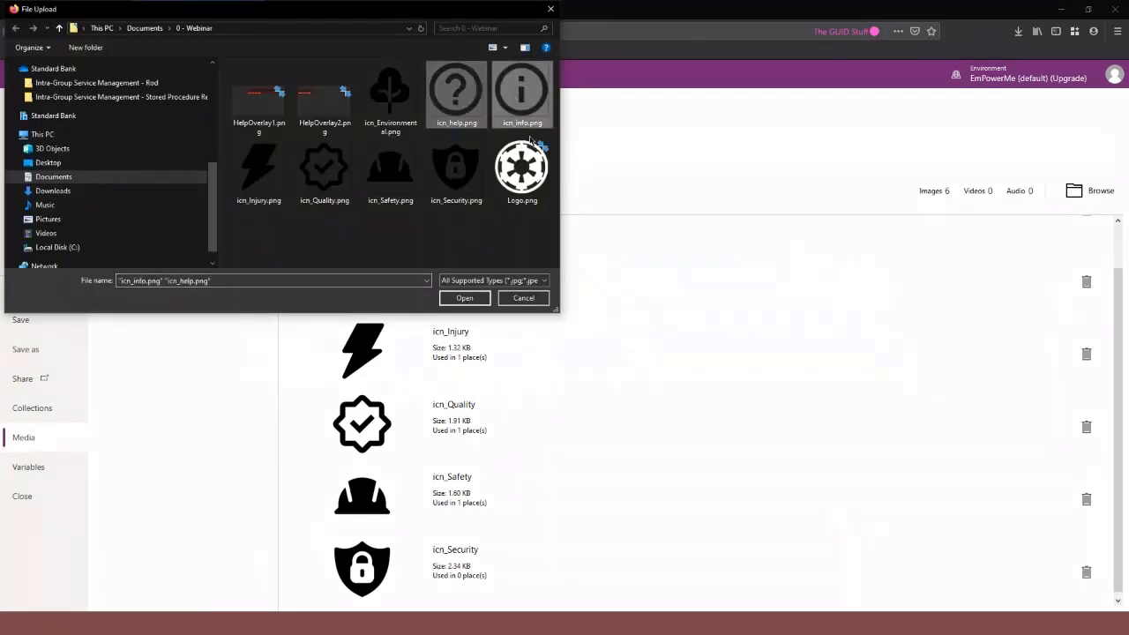
{"action": "left_click", "coordinate": [464, 297]}
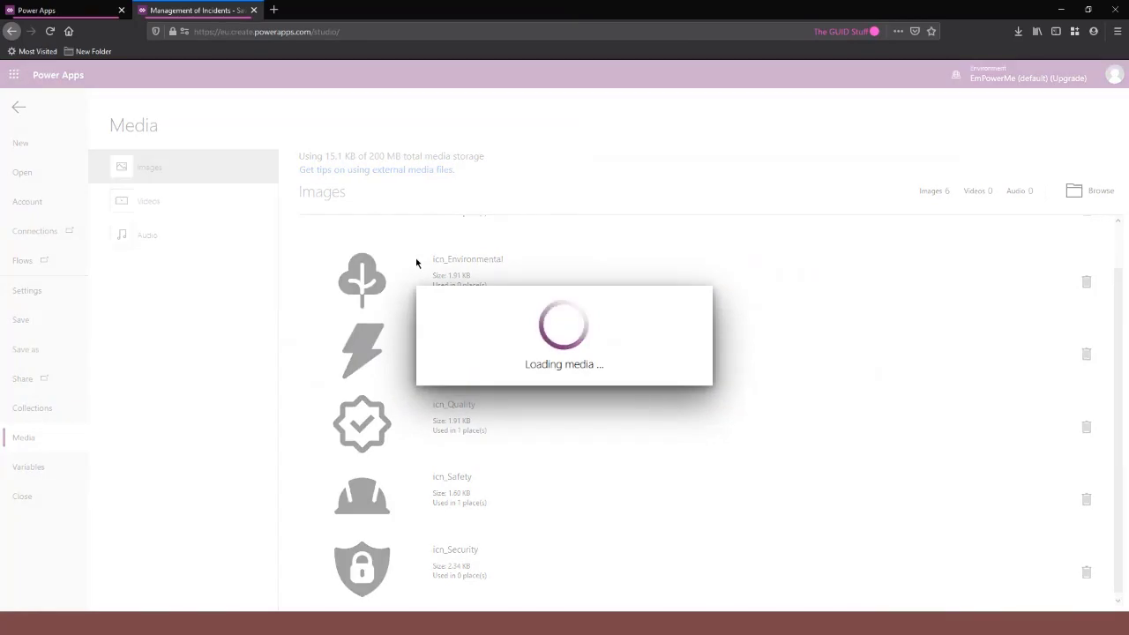
{"action": "left_click", "coordinate": [19, 108]}
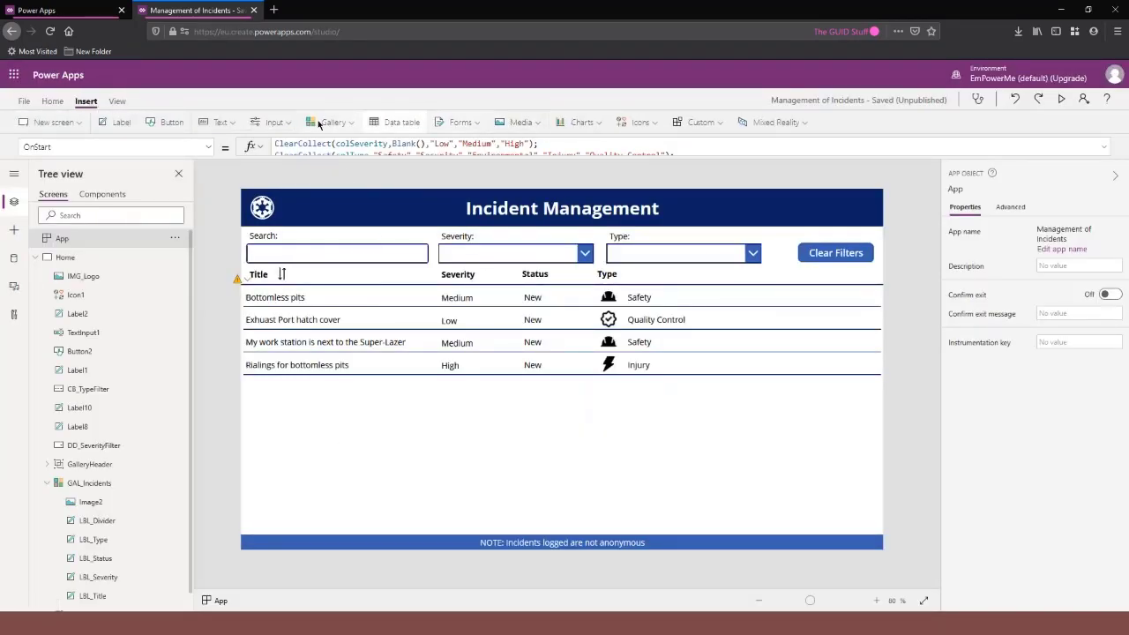
Insert an image control on the Home screen and set its image to icn_info.
{"action": "left_click", "coordinate": [523, 124]}
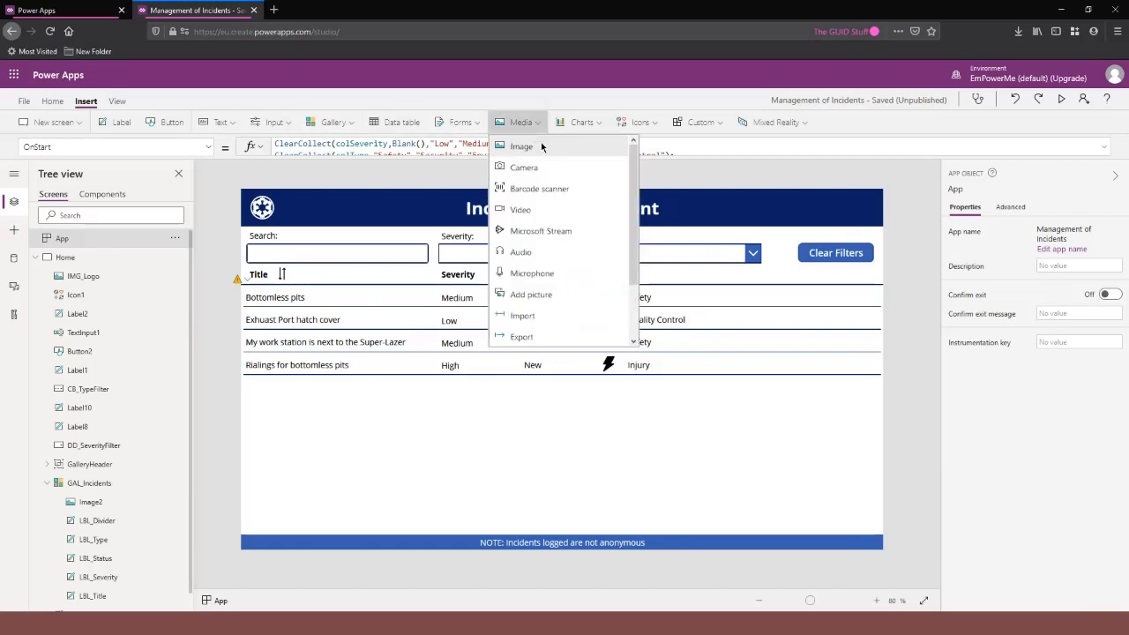
{"action": "left_click", "coordinate": [515, 146]}
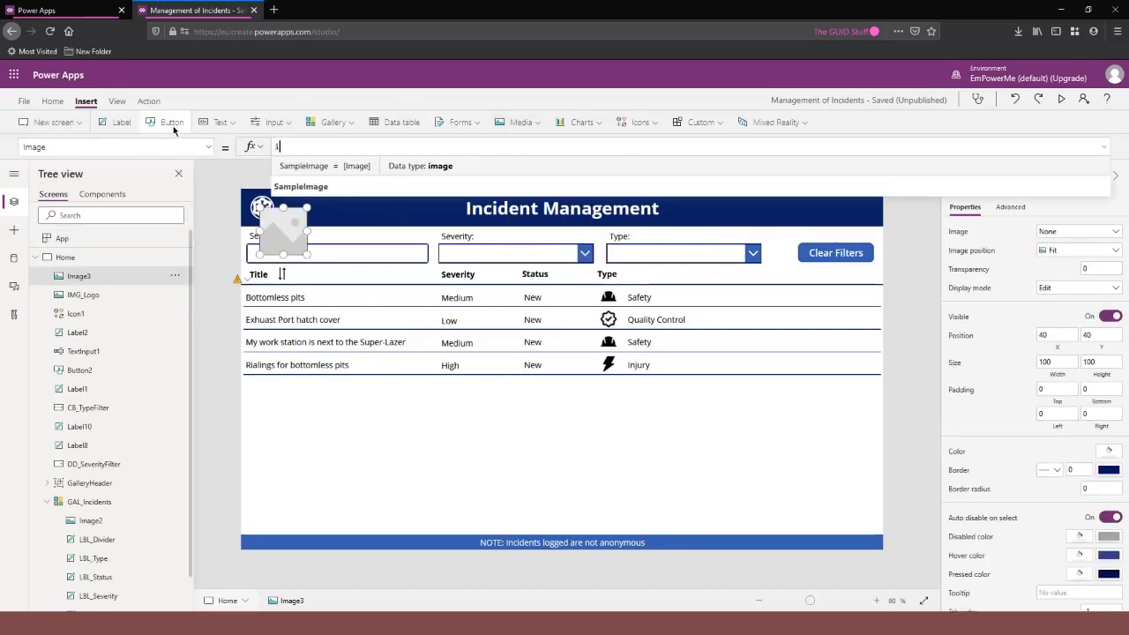
{"action": "type", "text": "icn"}
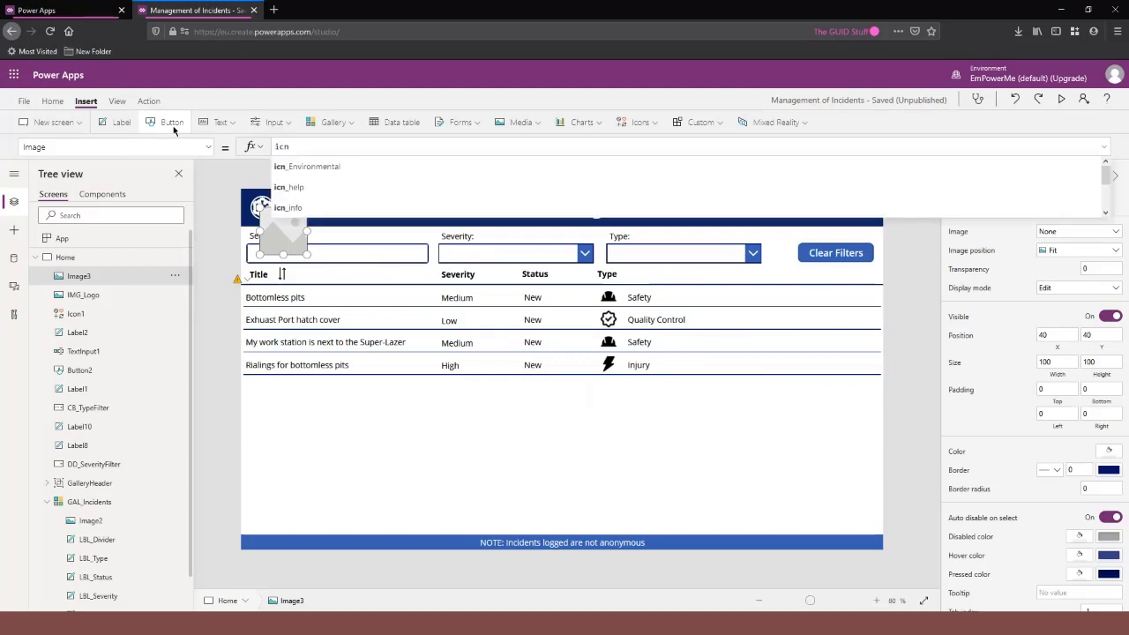
{"action": "type", "text": "_info"}
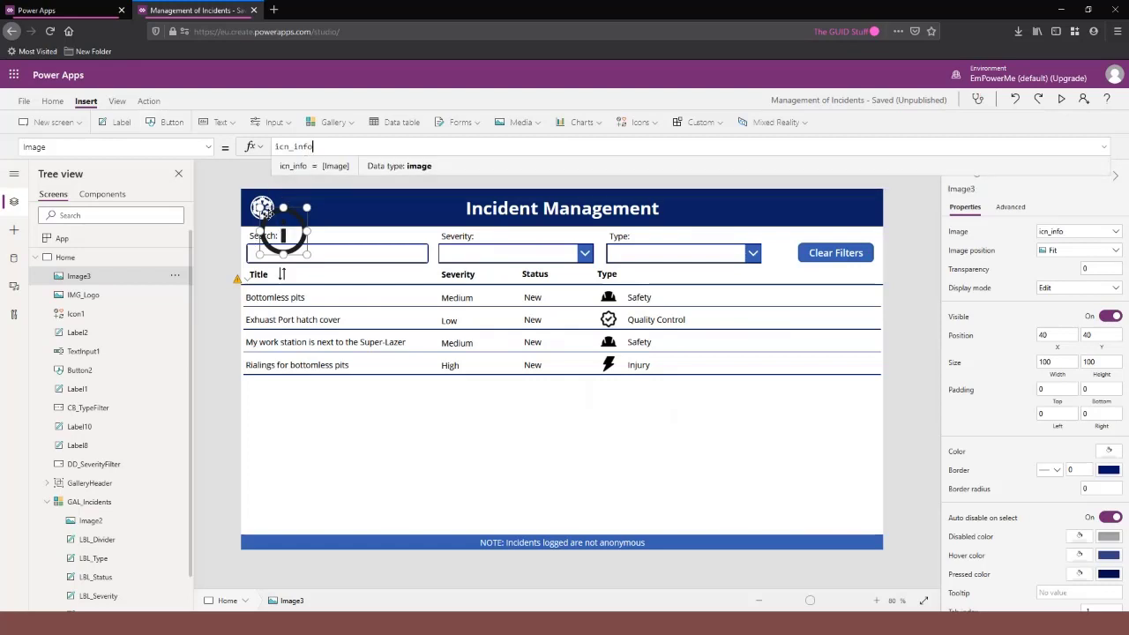
Resize the info icon to 30 by 30 and place it just beside the Severity column heading, at about X 507, Y 167.
{"action": "left_click_drag", "start_coordinate": [261, 208], "coordinate": [499, 267]}
{"action": "left_click", "coordinate": [1057, 361]}
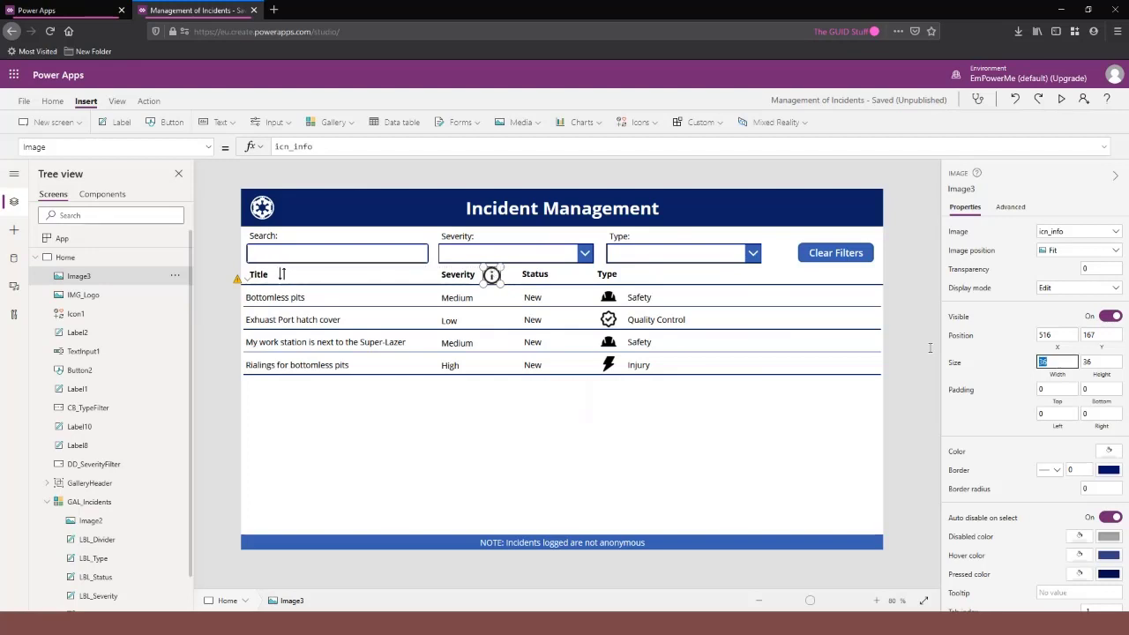
{"action": "type", "text": "30"}
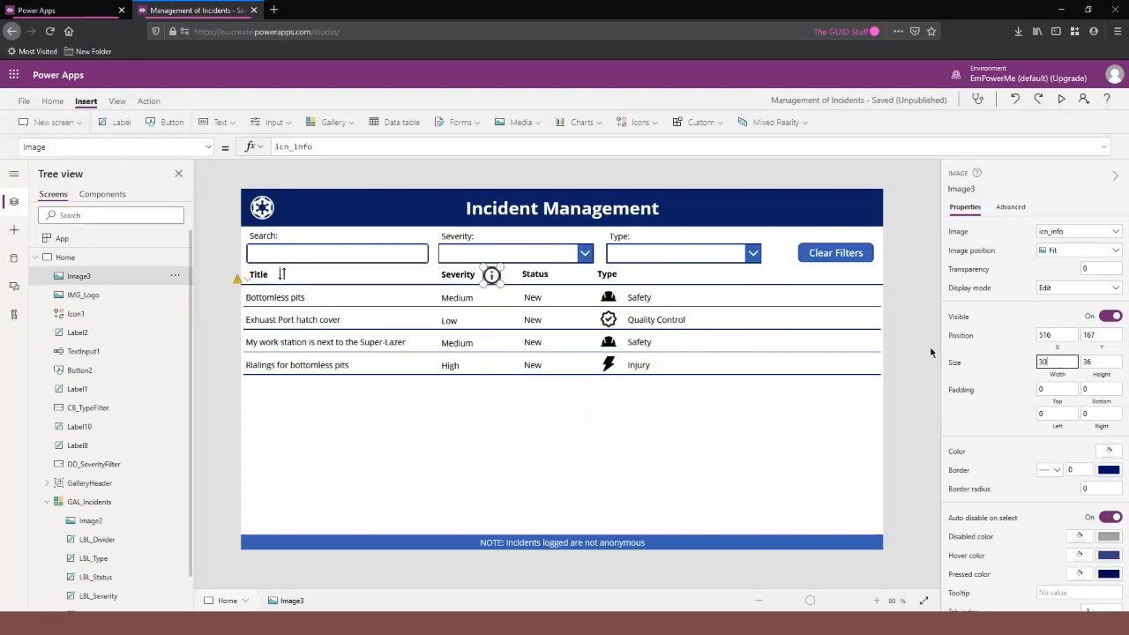
{"action": "left_click", "coordinate": [1101, 361]}
{"action": "type", "text": "3"}
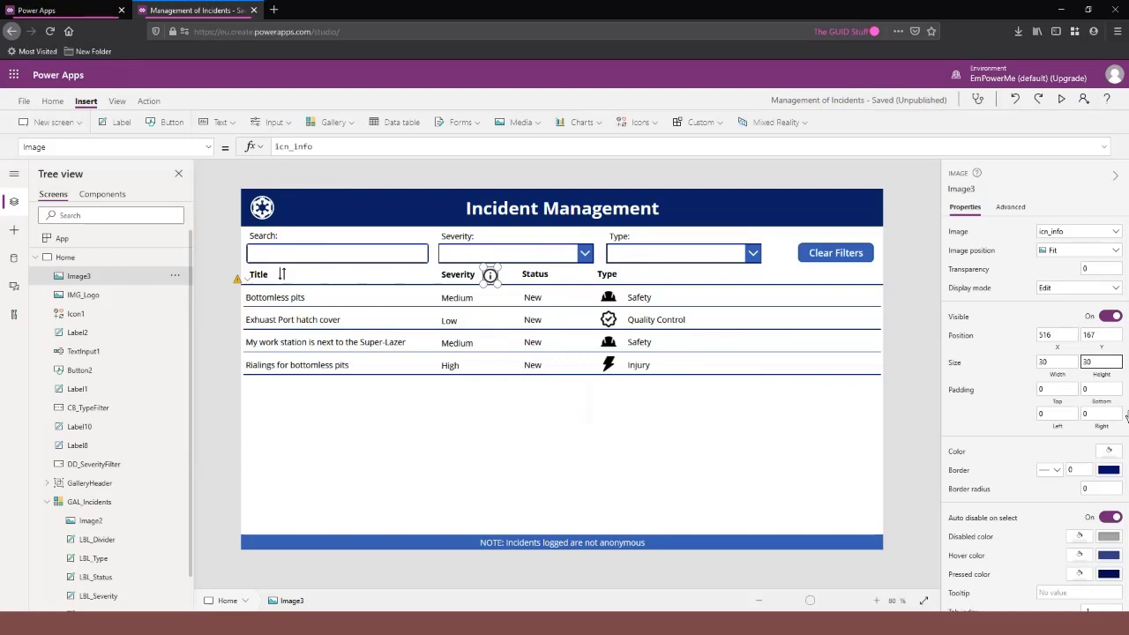
{"action": "left_click", "coordinate": [1063, 363]}
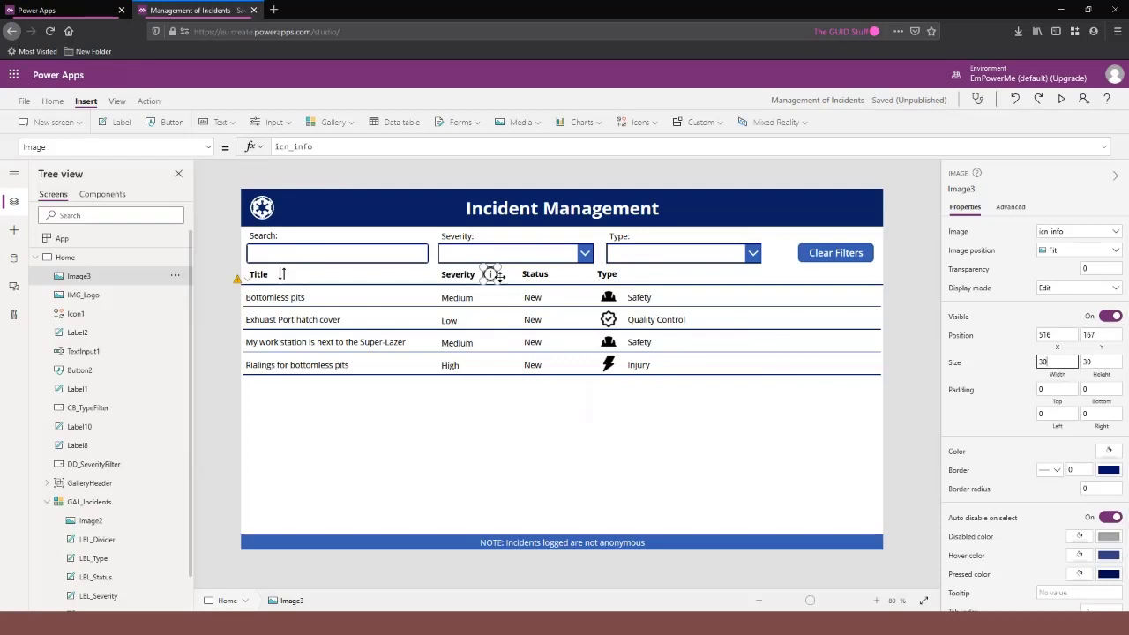
{"action": "left_click_drag", "start_coordinate": [494, 275], "coordinate": [488, 275]}
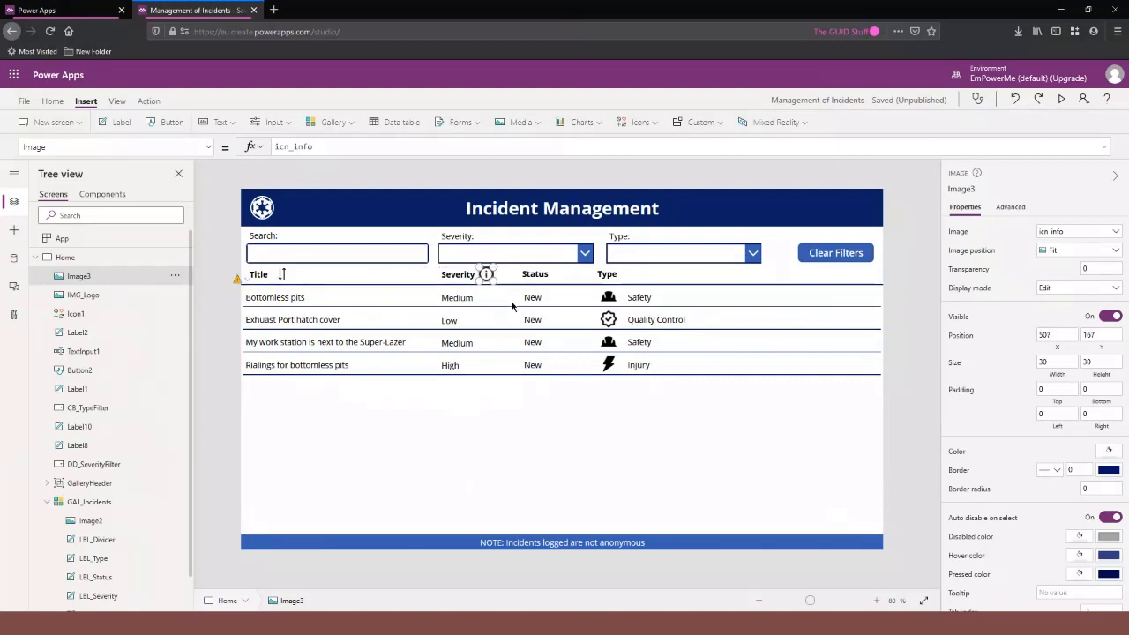
{"action": "left_click", "coordinate": [523, 411]}
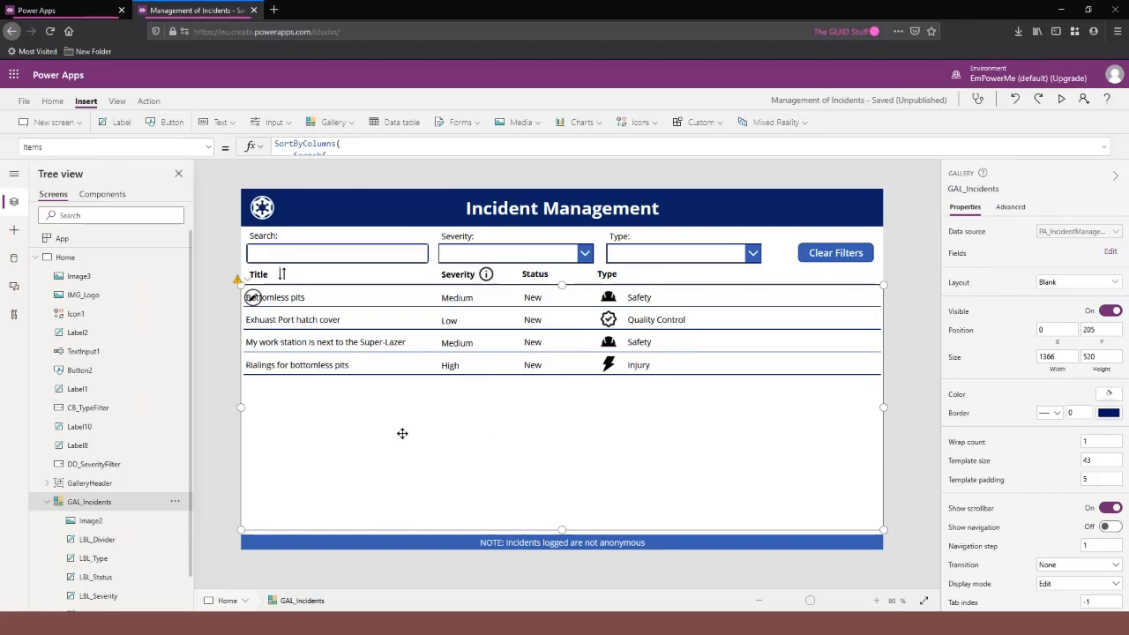
{"action": "left_click", "coordinate": [225, 349]}
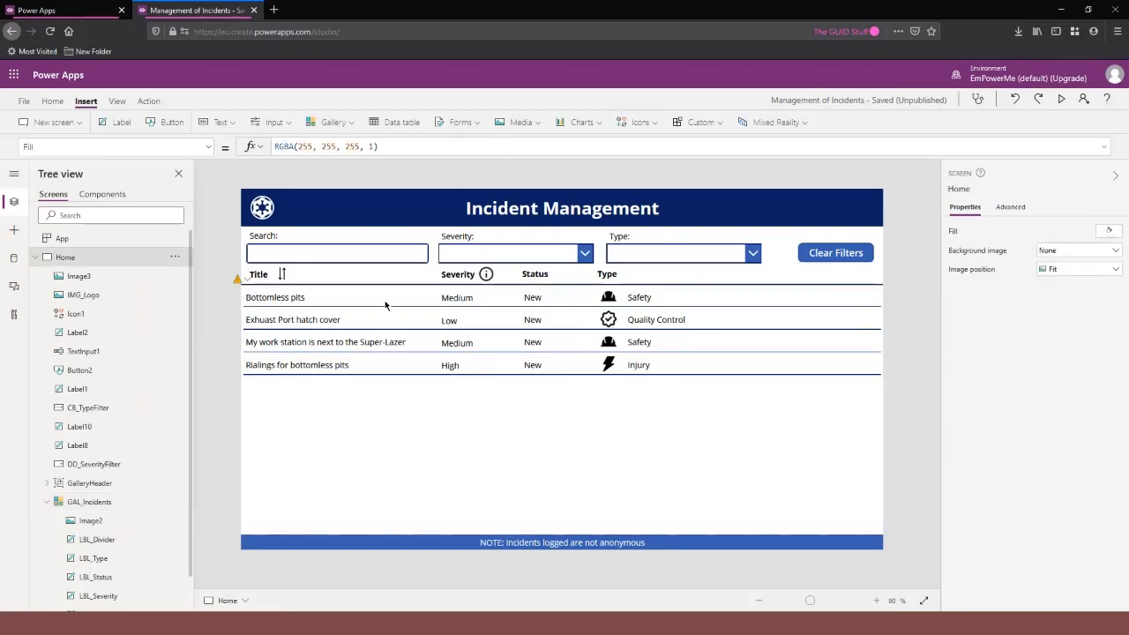
Collapse the GAL_Incidents group and rename the info icon's image control to InfoButton.
{"action": "left_click", "coordinate": [48, 502]}
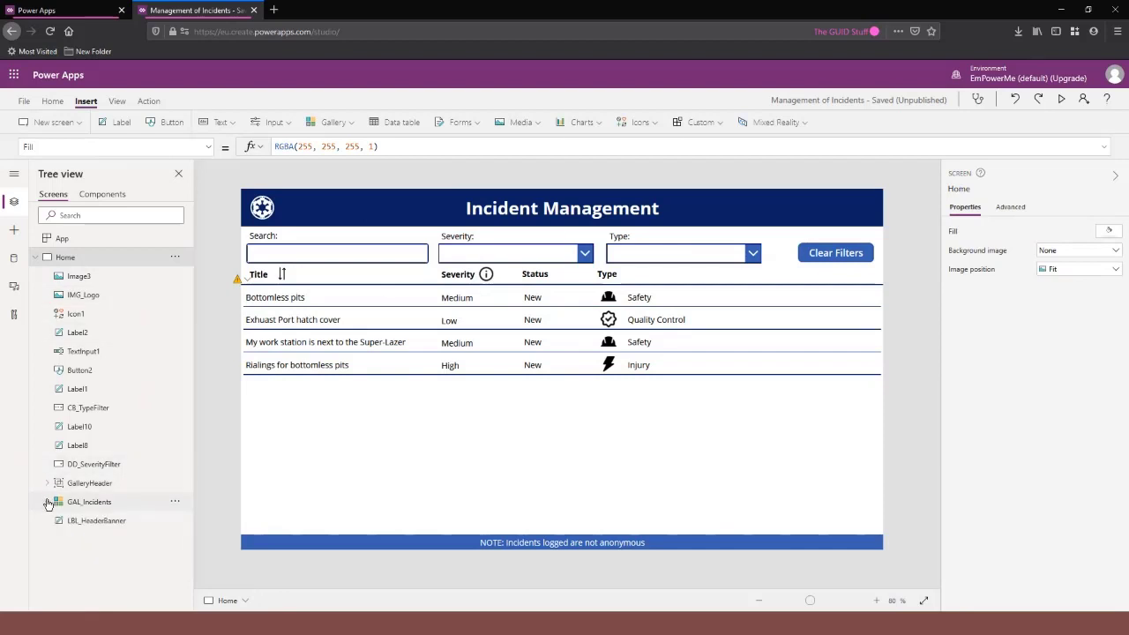
{"action": "double_click", "coordinate": [96, 277]}
{"action": "type", "text": "Info"}
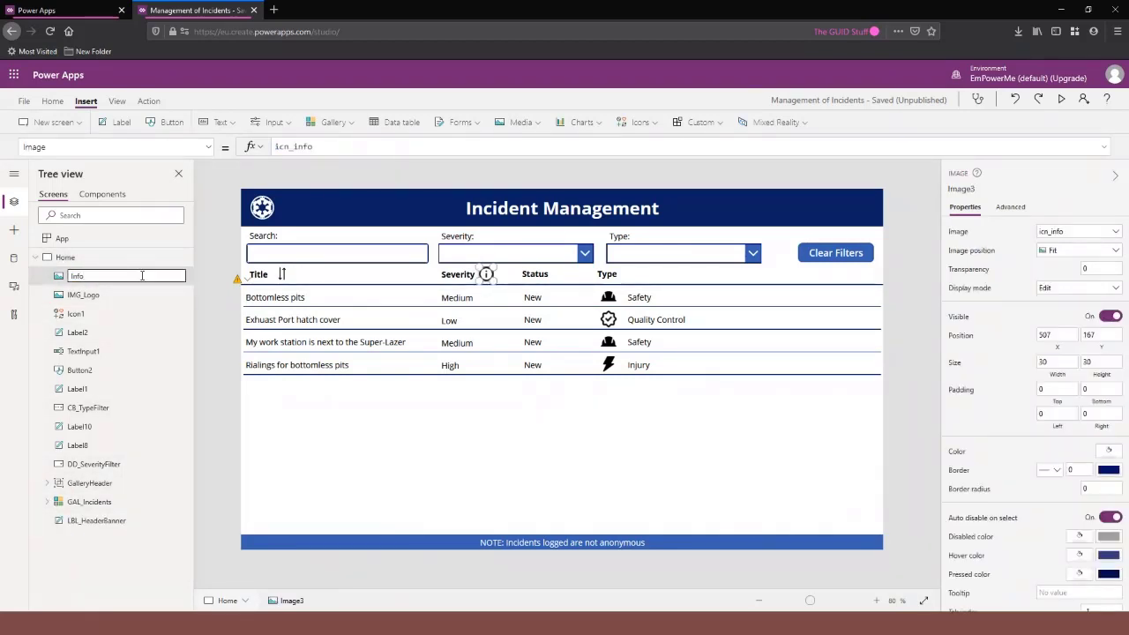
{"action": "type", "text": "Button"}
{"action": "key", "text": "Return"}
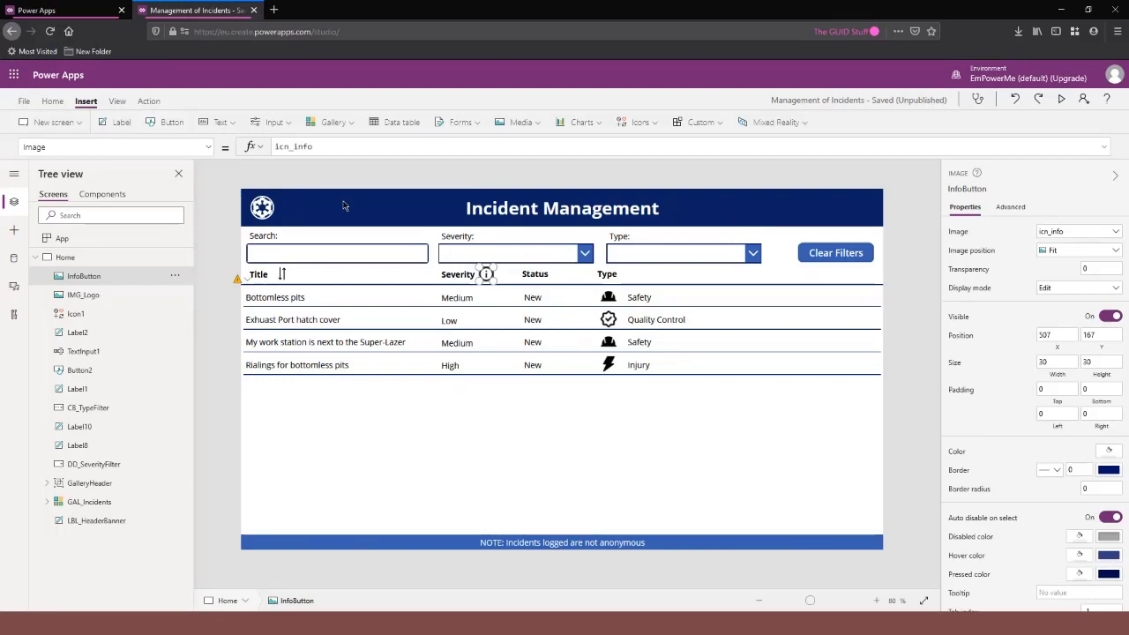
Insert a new label on the Home screen and rename it PU_Background.
{"action": "left_click", "coordinate": [123, 124]}
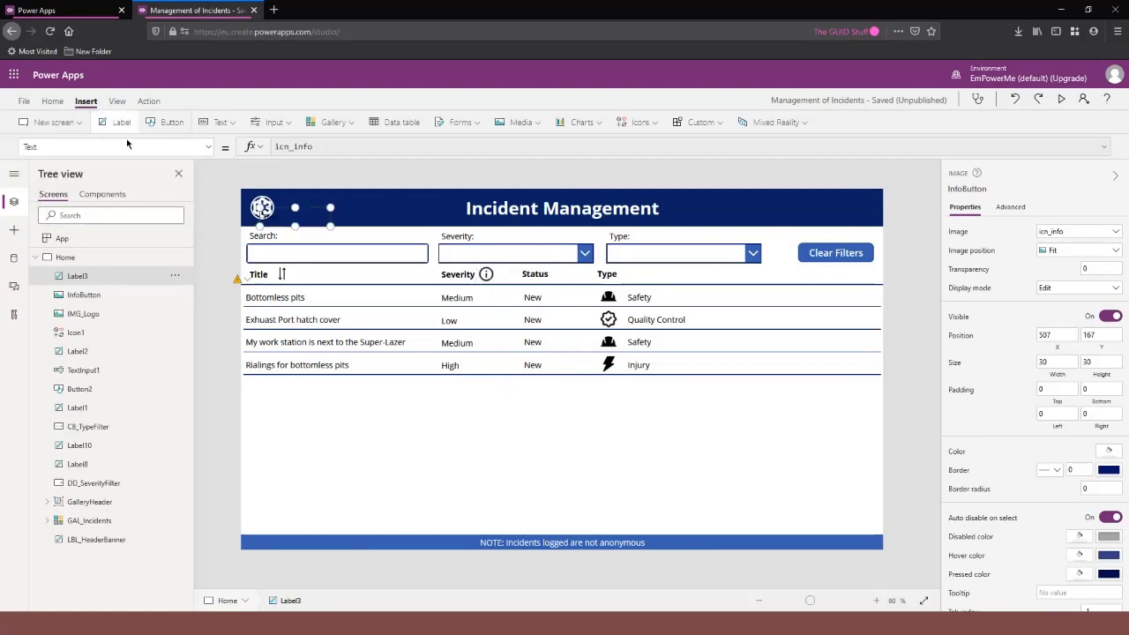
{"action": "double_click", "coordinate": [75, 276]}
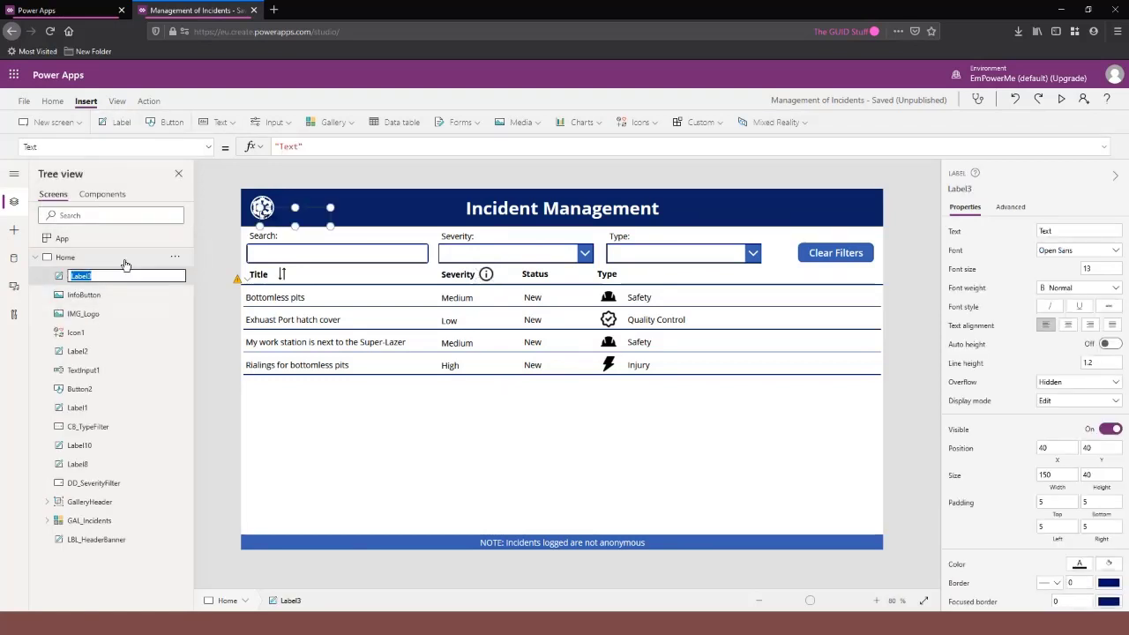
{"action": "type", "text": "PU_Background"}
{"action": "key", "text": "Return"}
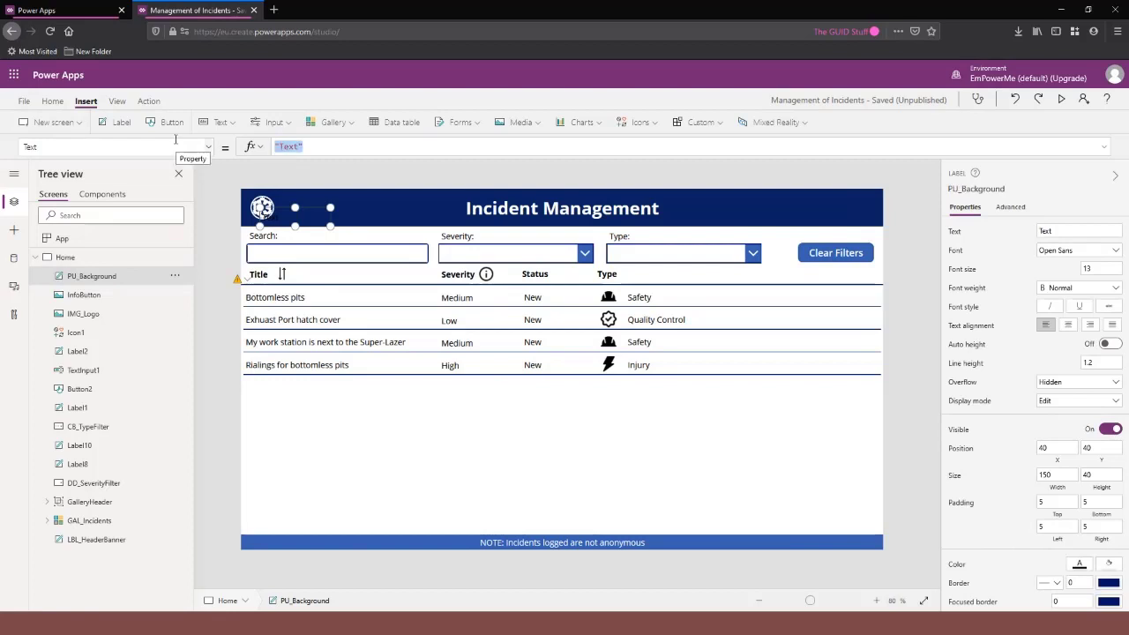
Clear the PU_Background label's text and stretch it over the whole Home screen, 1366 by 768 from X 0, Y 0.
{"action": "key", "text": "BackSpace"}
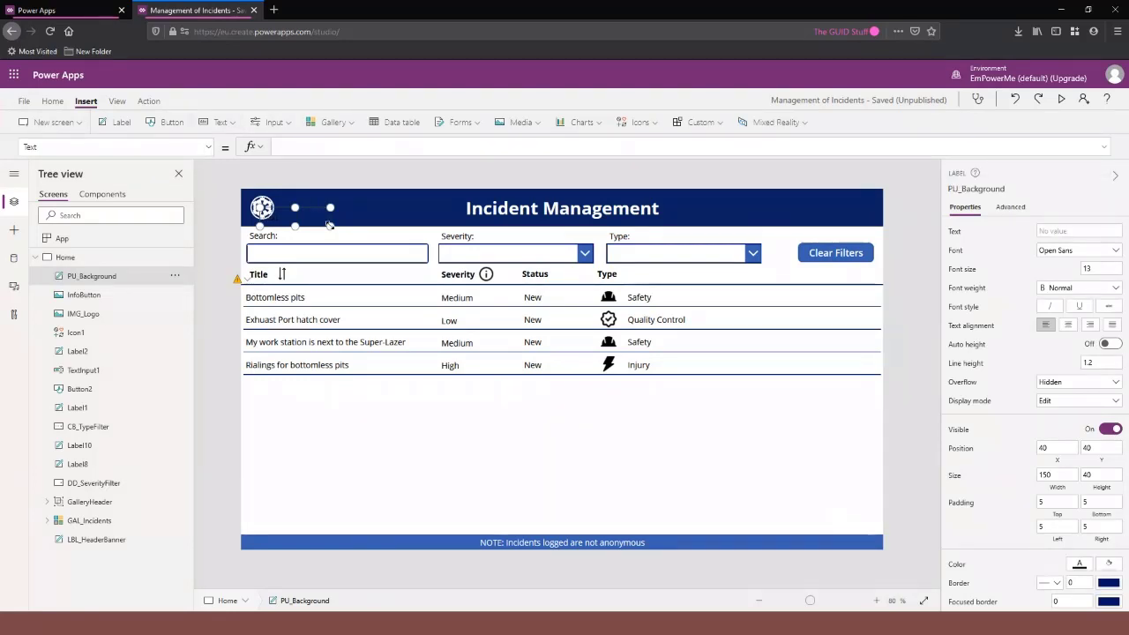
{"action": "left_click_drag", "start_coordinate": [331, 227], "coordinate": [928, 583]}
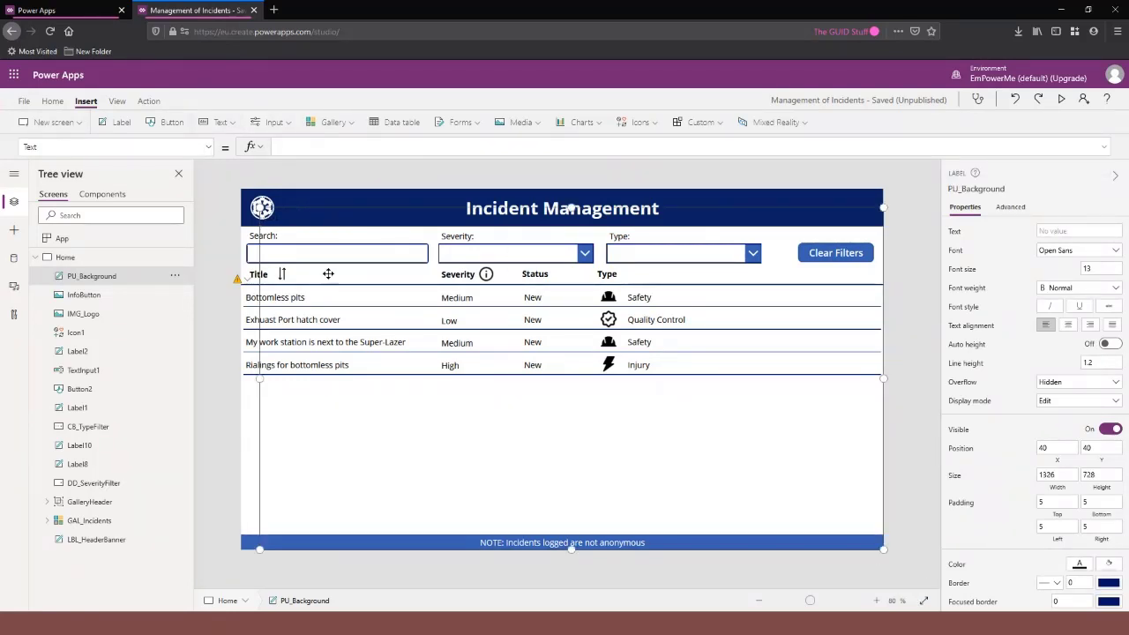
{"action": "left_click_drag", "start_coordinate": [260, 208], "coordinate": [220, 171]}
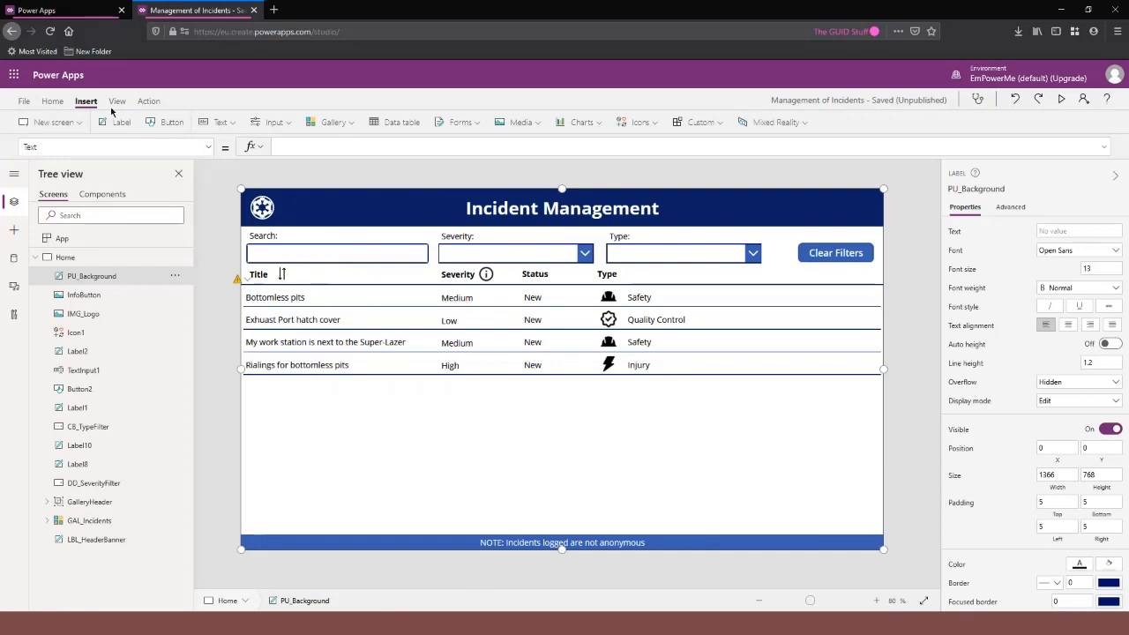
Fill PU_Background with the darkest theme grey and set its alpha to 0.5, giving RGBA(128, 128, 128, 0.5).
{"action": "left_click", "coordinate": [53, 101]}
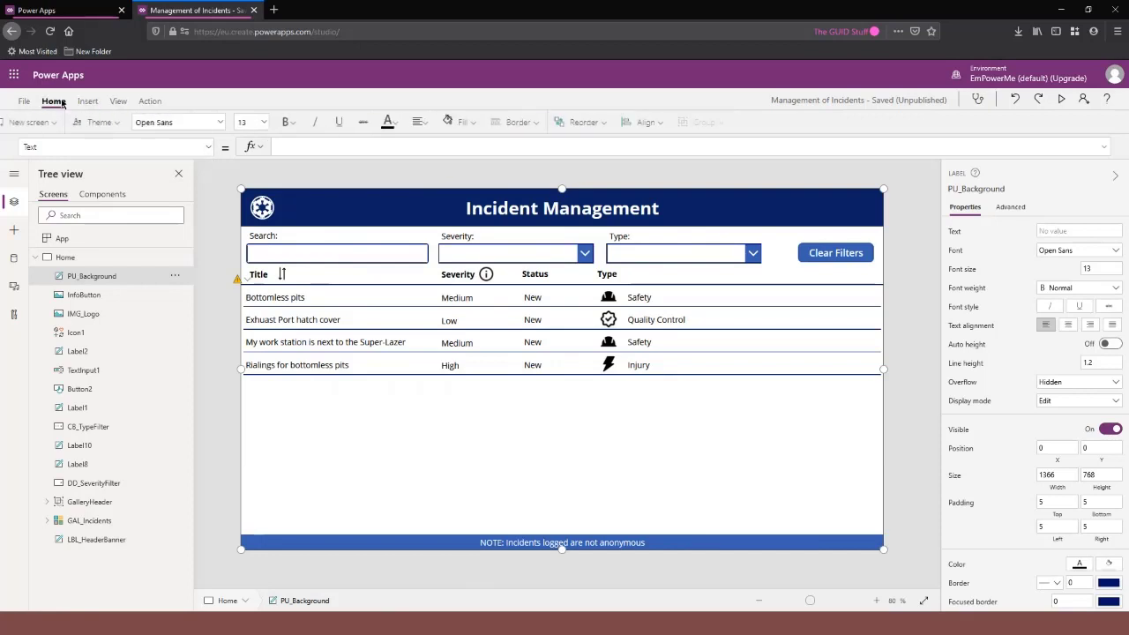
{"action": "left_click", "coordinate": [484, 123]}
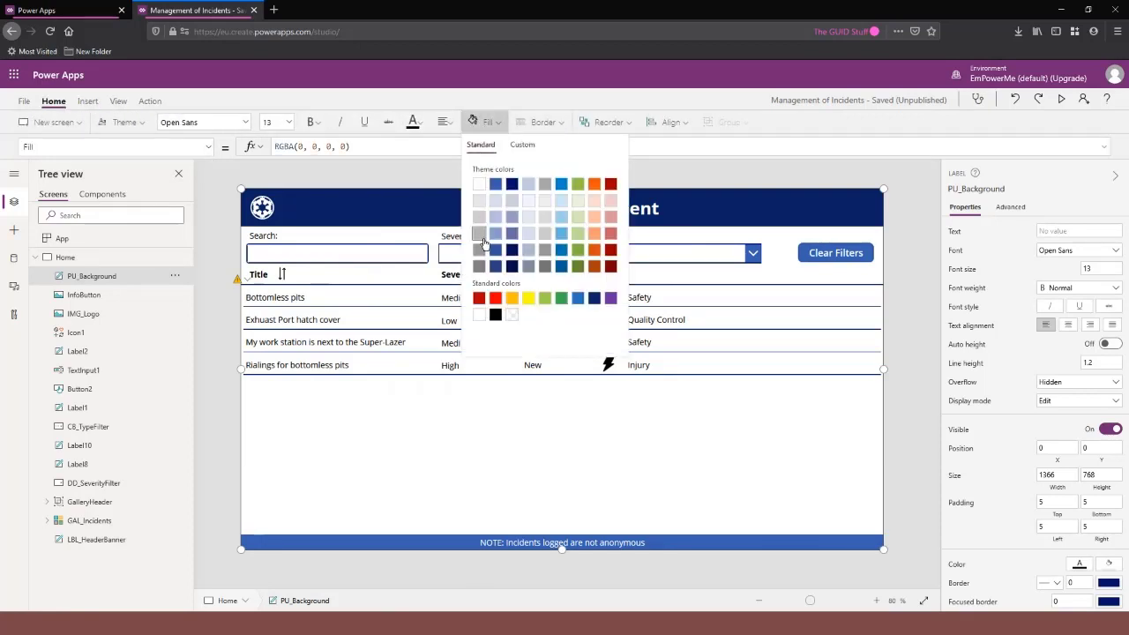
{"action": "left_click", "coordinate": [477, 266]}
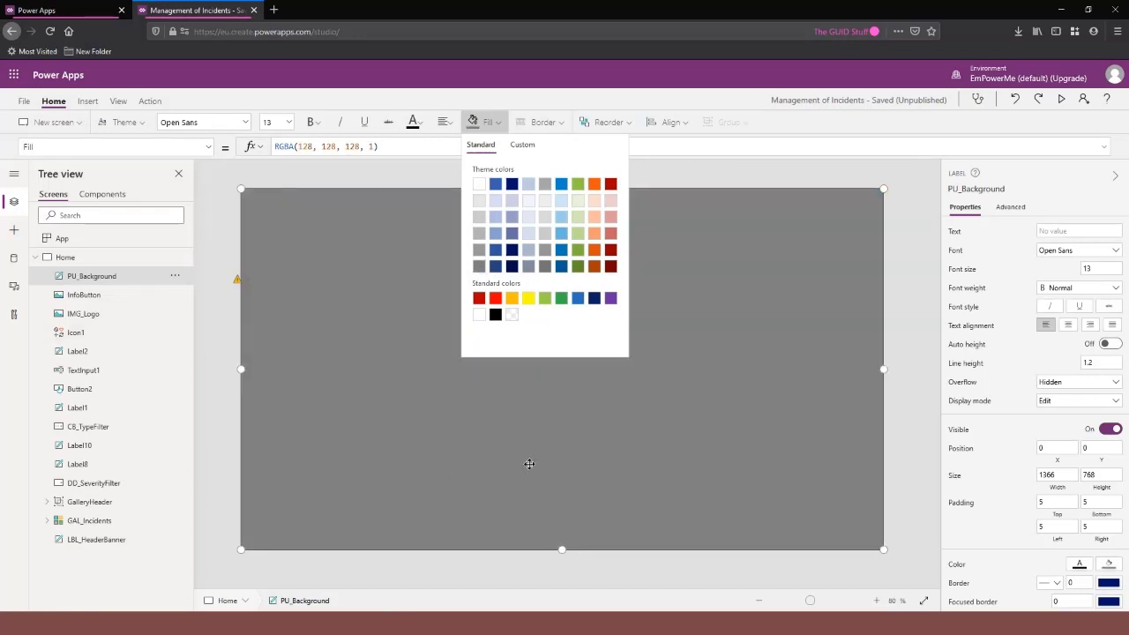
{"action": "left_click", "coordinate": [371, 148]}
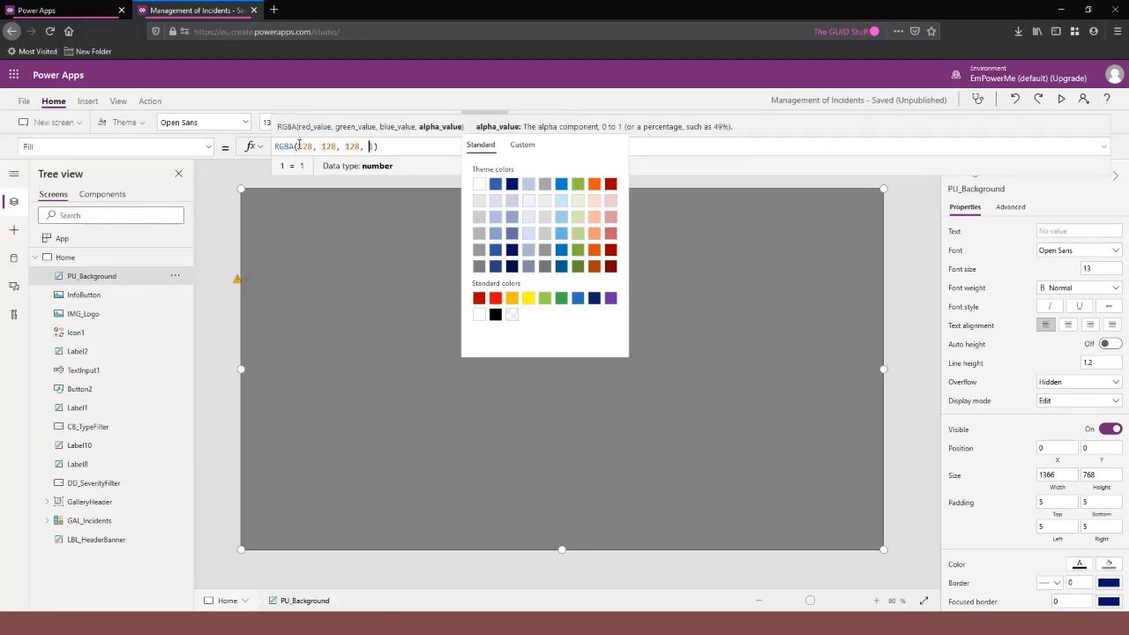
{"action": "left_click", "coordinate": [389, 147]}
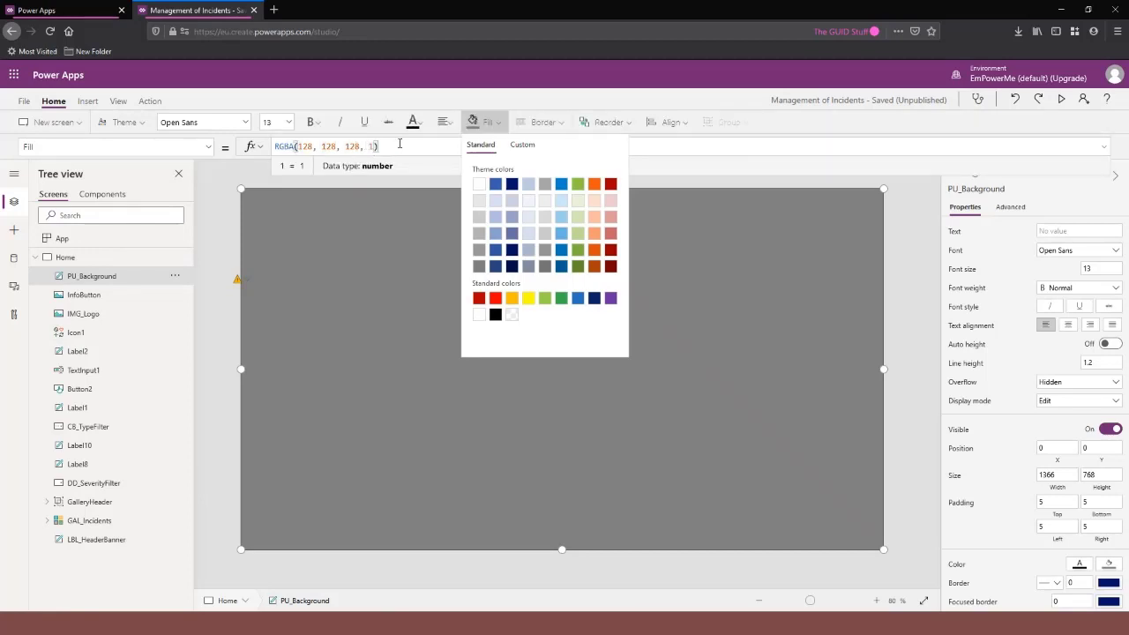
{"action": "left_click", "coordinate": [301, 146]}
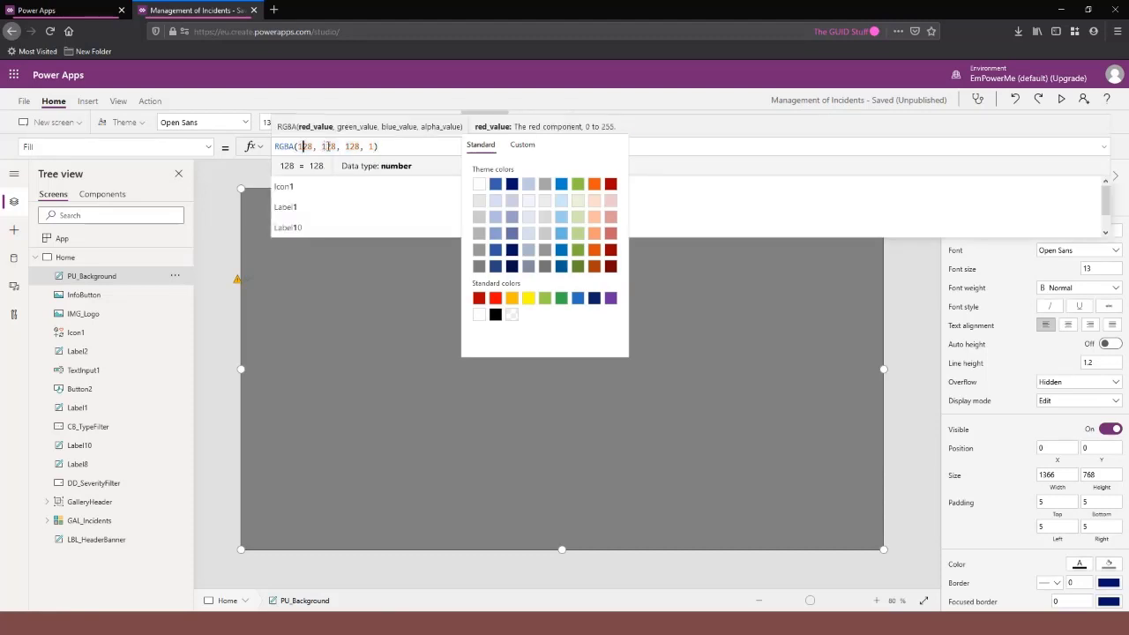
{"action": "left_click", "coordinate": [328, 147]}
{"action": "left_click", "coordinate": [352, 146]}
{"action": "left_click", "coordinate": [375, 146]}
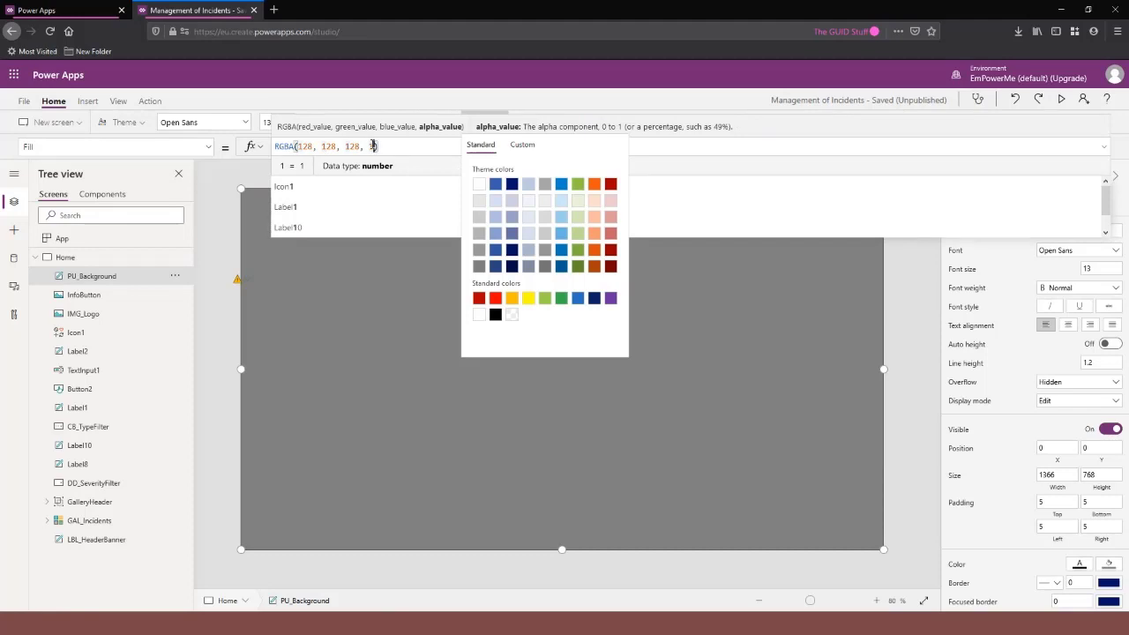
{"action": "key", "text": "BackSpace"}
{"action": "type", "text": "0.5"}
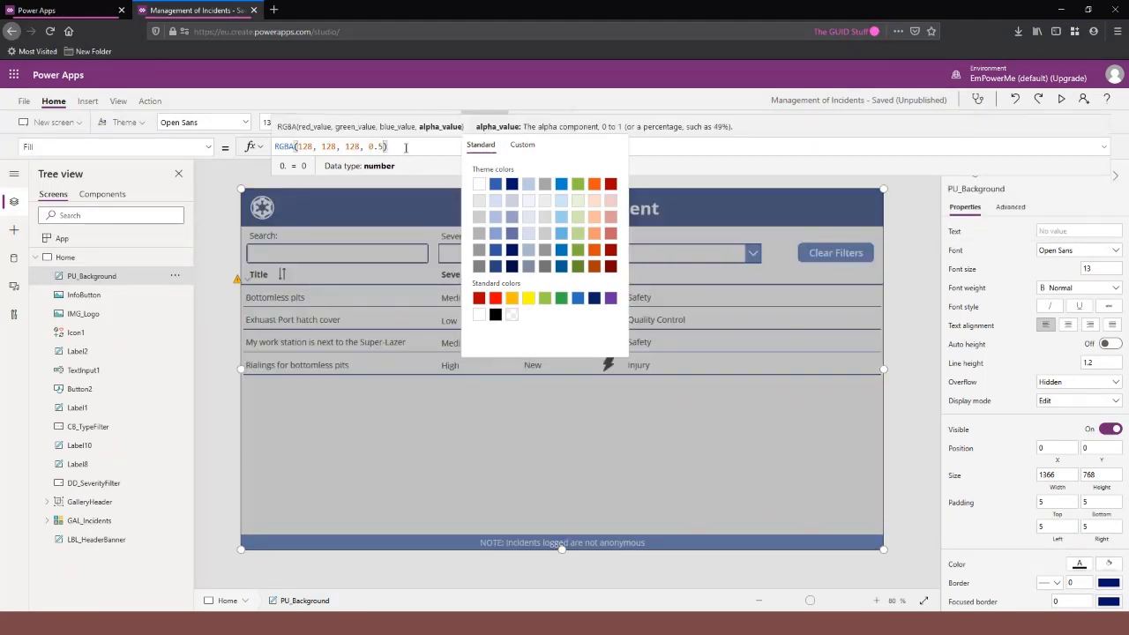
Preview the app to check the grey overlay, return to editing and select PU_Background.
{"action": "left_click", "coordinate": [922, 263]}
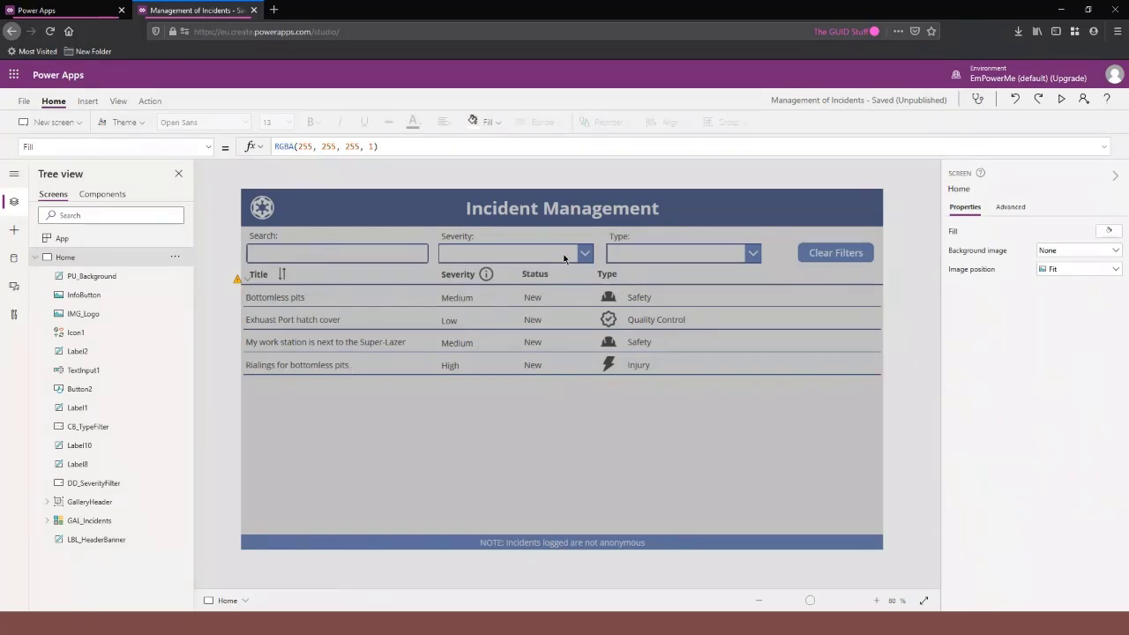
{"action": "left_click", "coordinate": [1061, 99]}
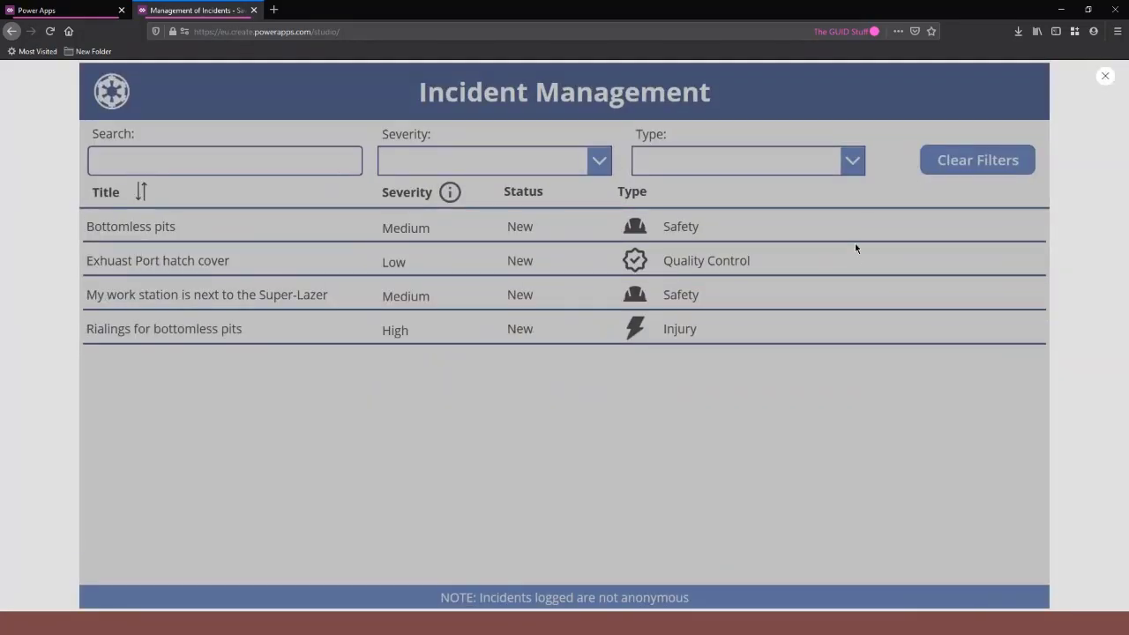
{"action": "left_click", "coordinate": [1103, 78]}
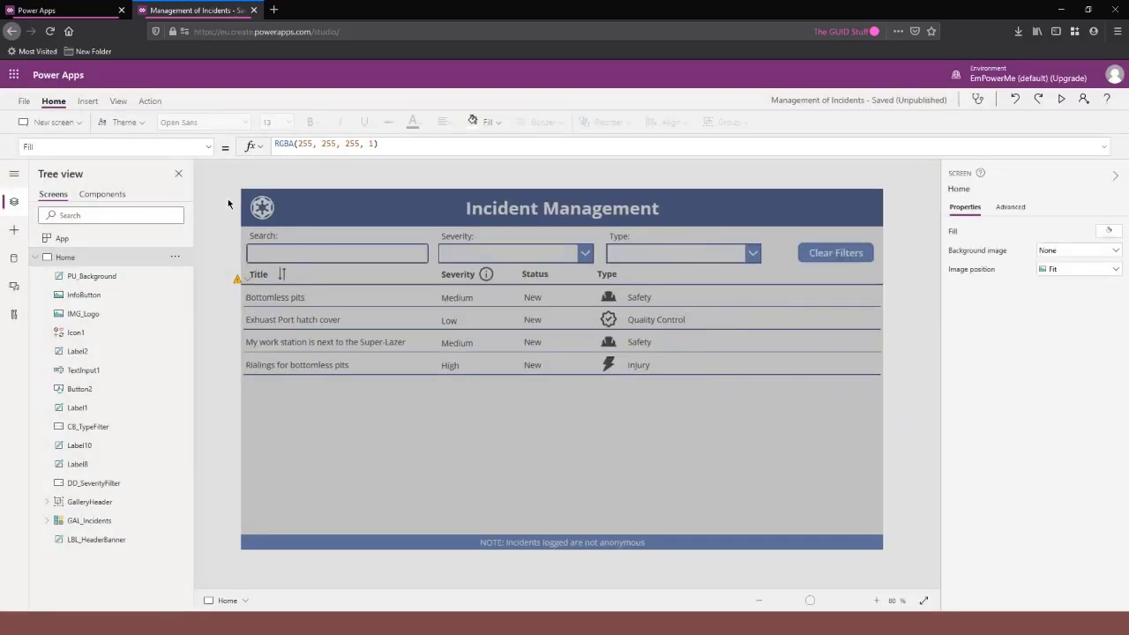
{"action": "left_click", "coordinate": [114, 277]}
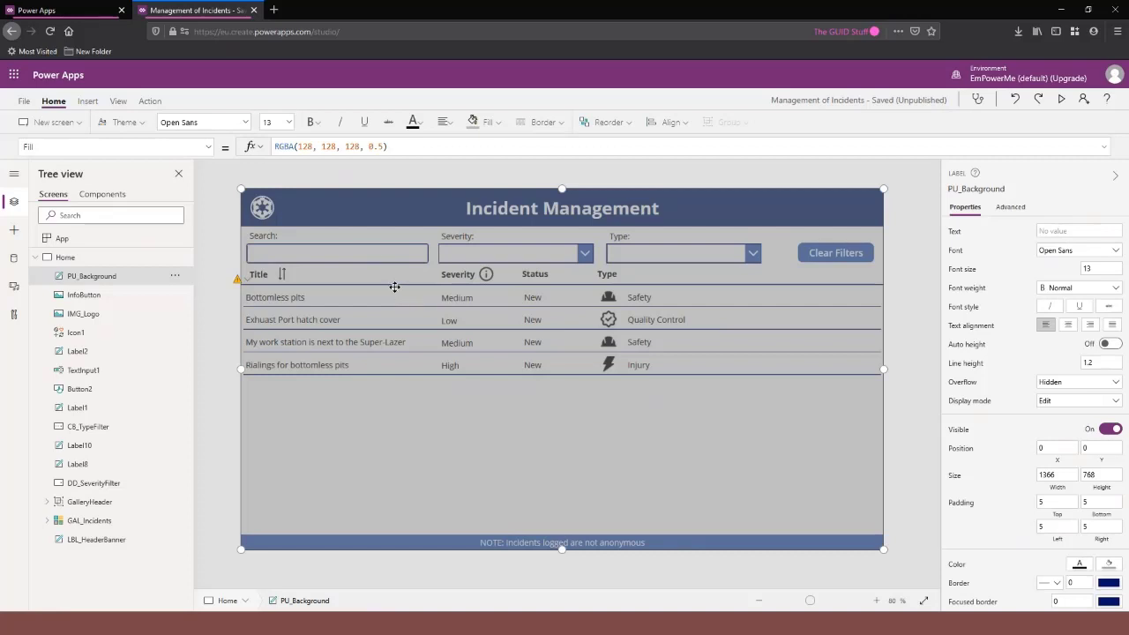
In the App's OnStart formula, end the varFooter statement with a semicolon and begin a new line with ClearCollect(colPopUps,.
{"action": "left_click", "coordinate": [92, 244]}
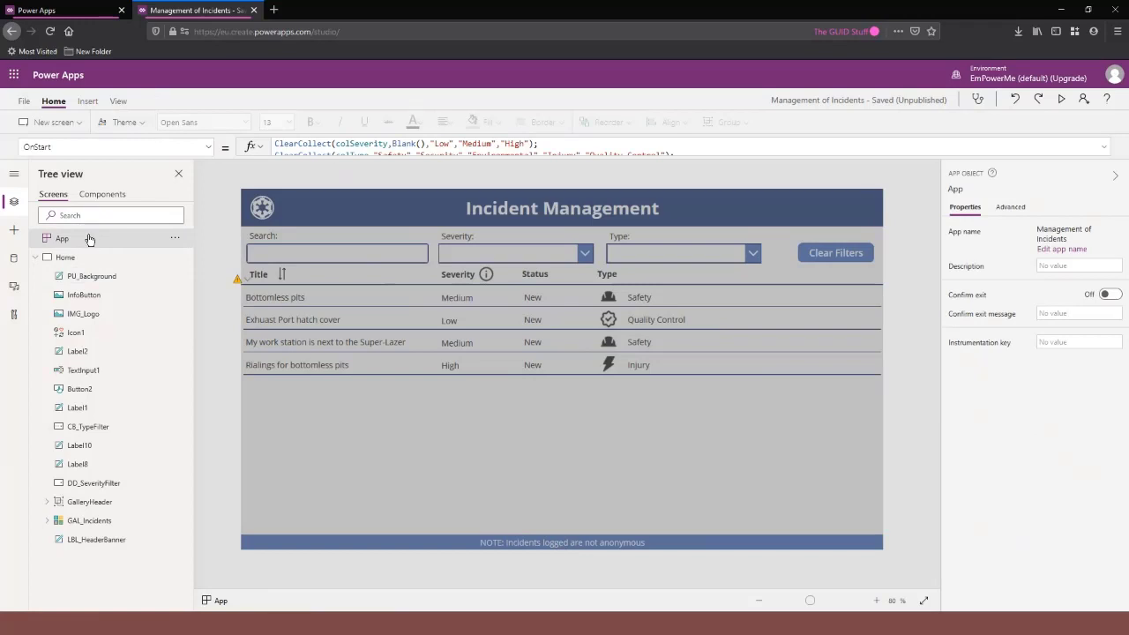
{"action": "left_click", "coordinate": [1103, 147]}
{"action": "left_click", "coordinate": [554, 172]}
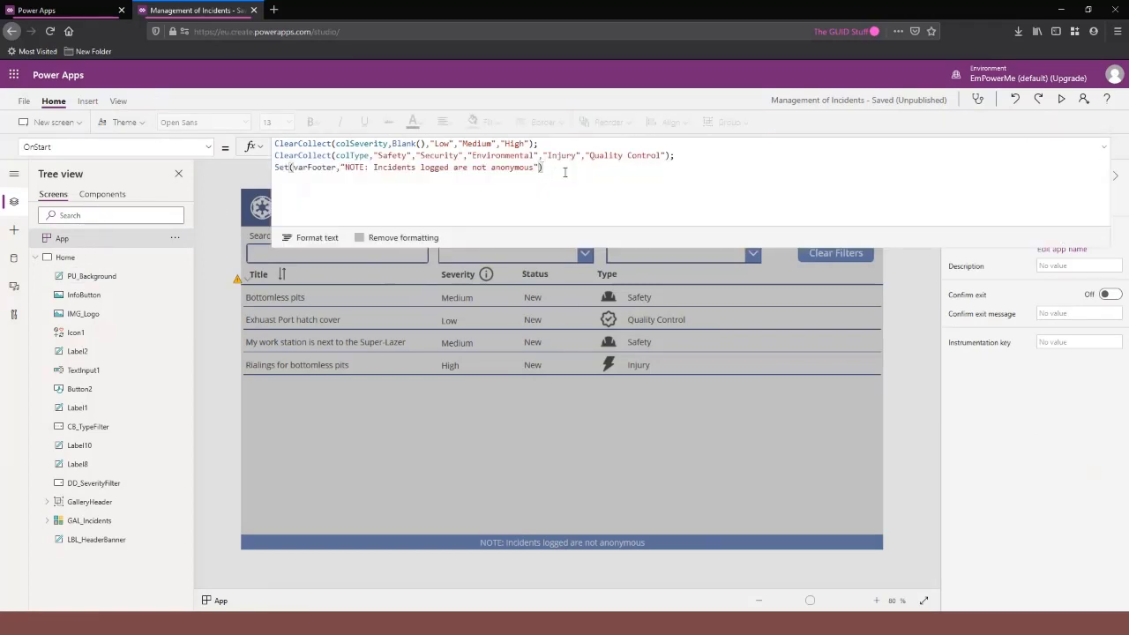
{"action": "type", "text": ";"}
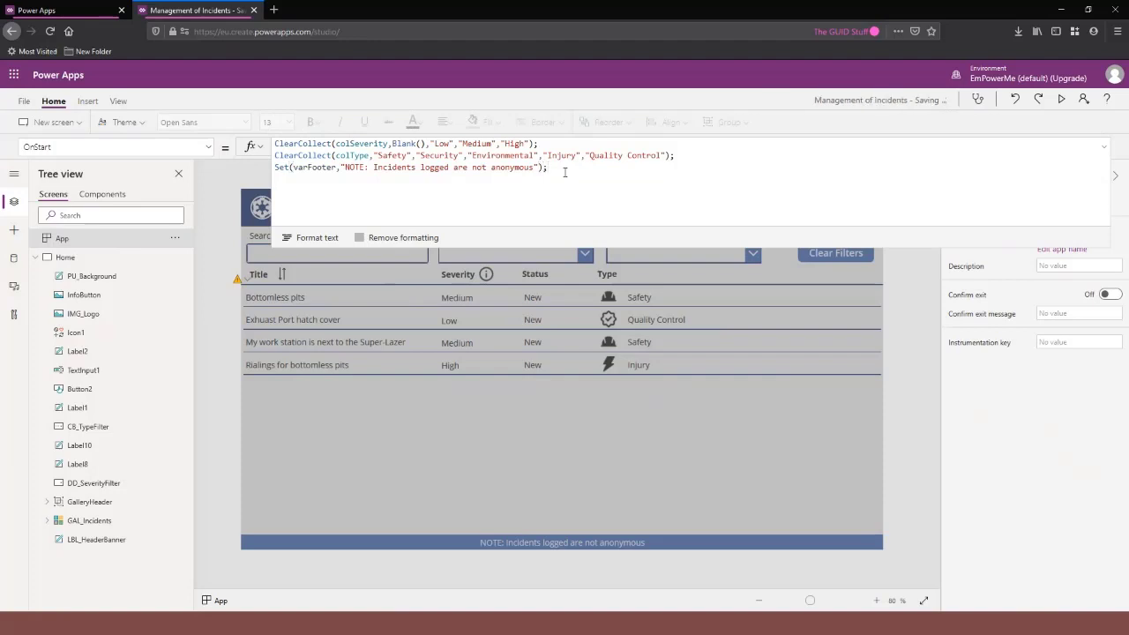
{"action": "key", "text": "shift+Return"}
{"action": "type", "text": "ClearCollect("}
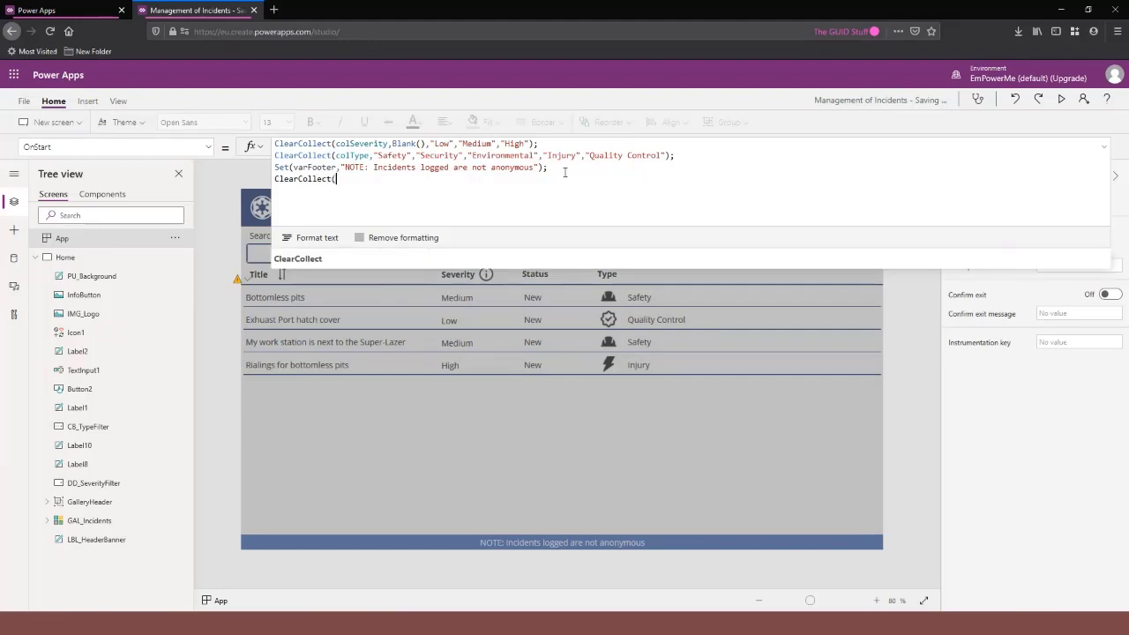
{"action": "type", "text": "c"}
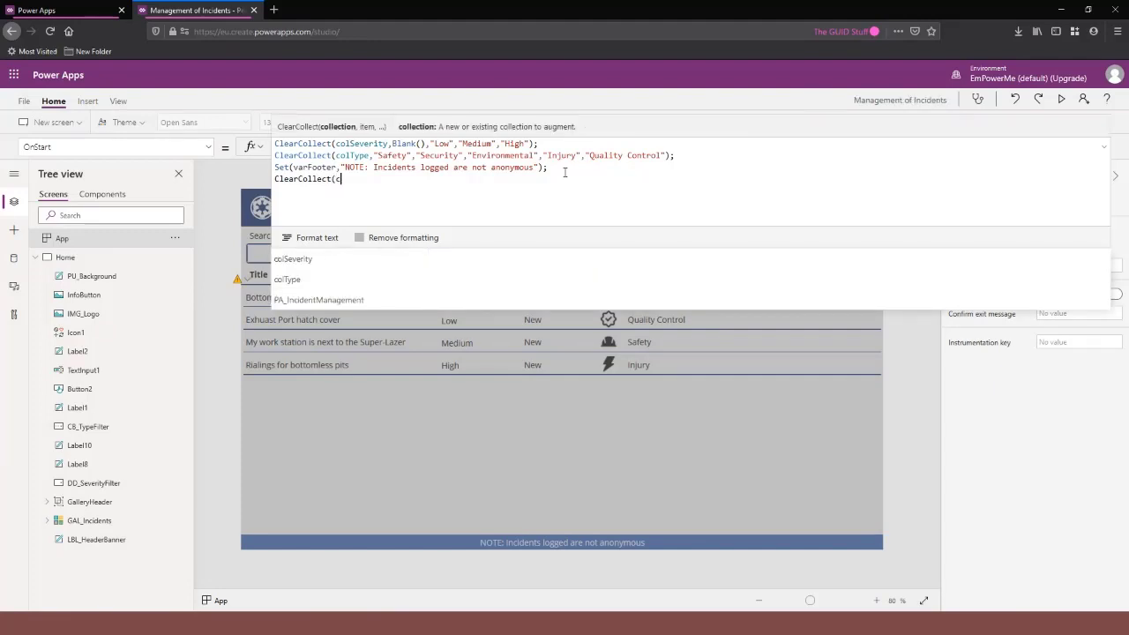
{"action": "type", "text": "ol"}
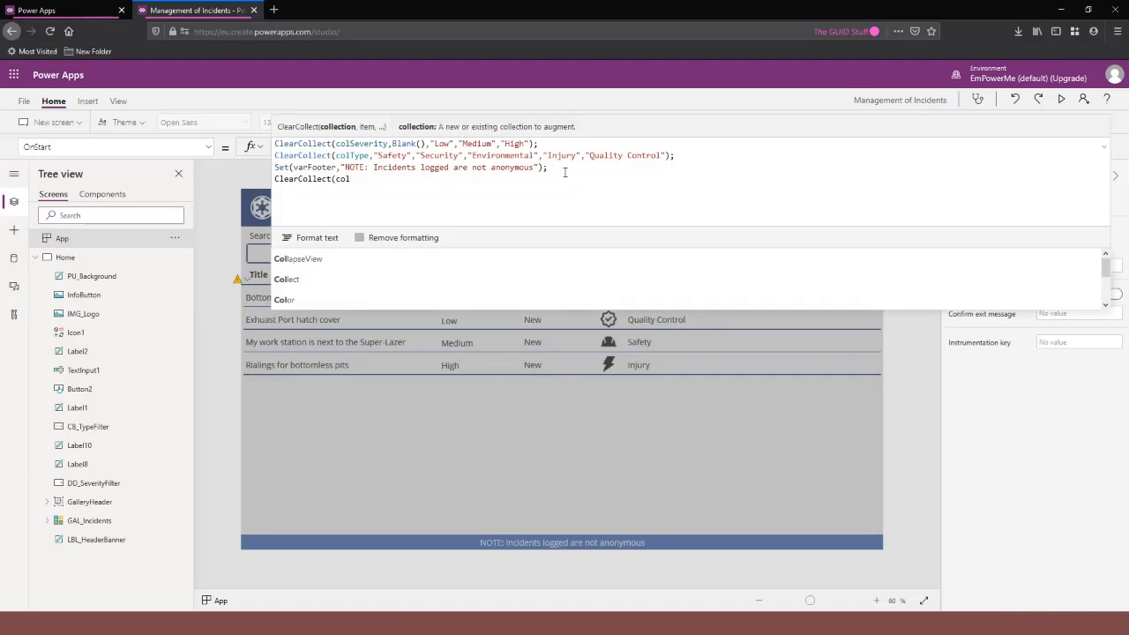
{"action": "type", "text": "PopUps"}
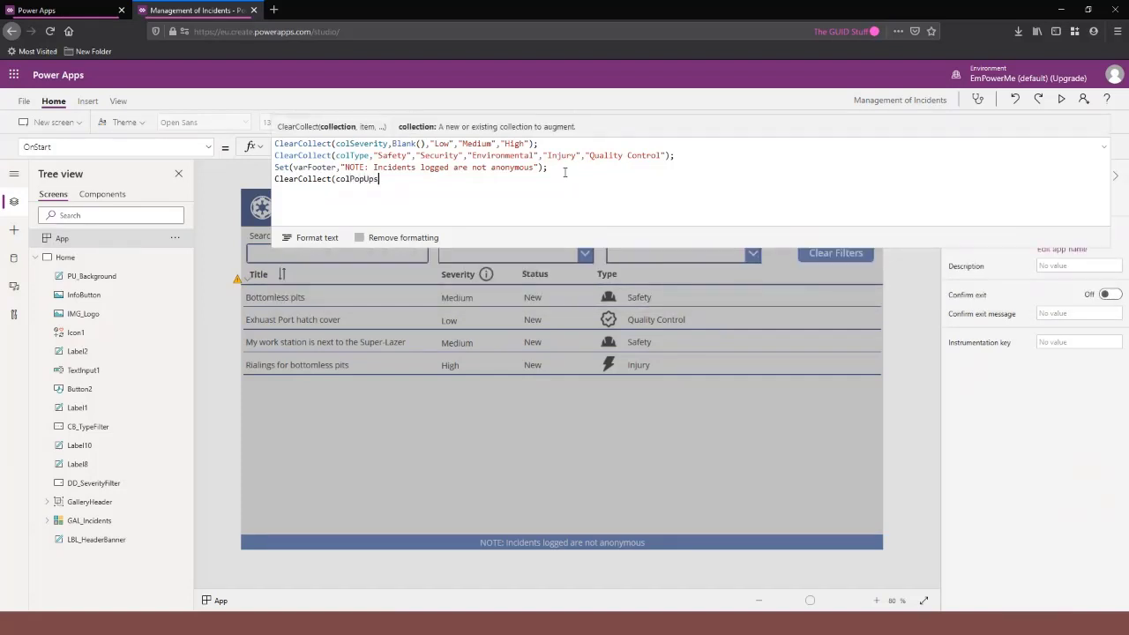
{"action": "type", "text": ","}
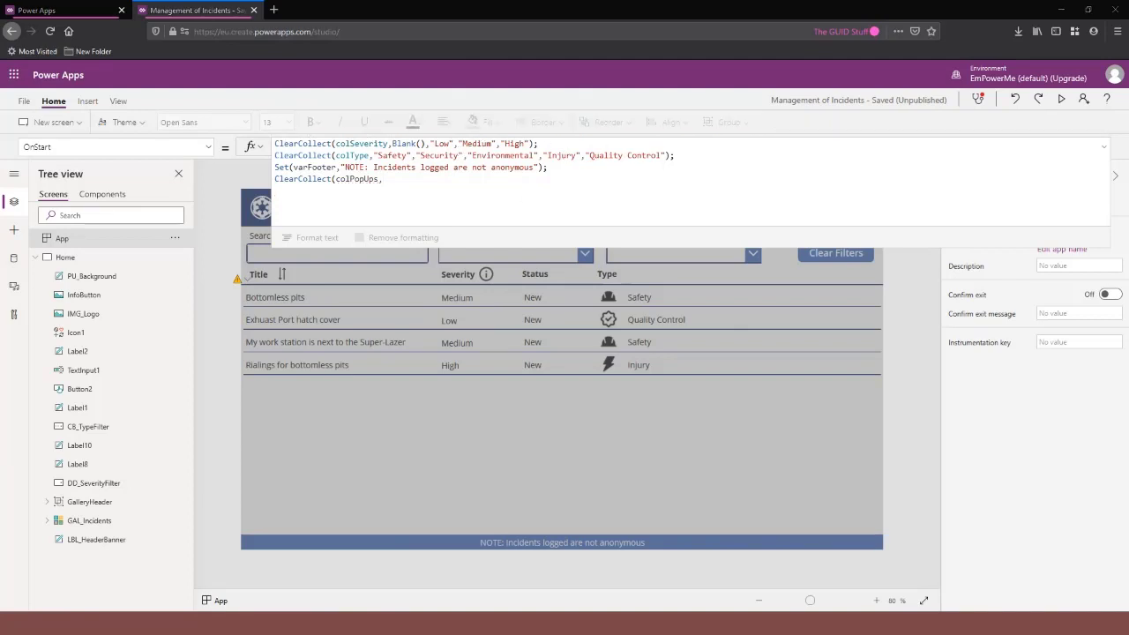
Paste the Info record with icn_info and the Help record with icn_warning into colPopUps, close the statement and enlarge the formula area.
{"action": "left_click", "coordinate": [411, 183]}
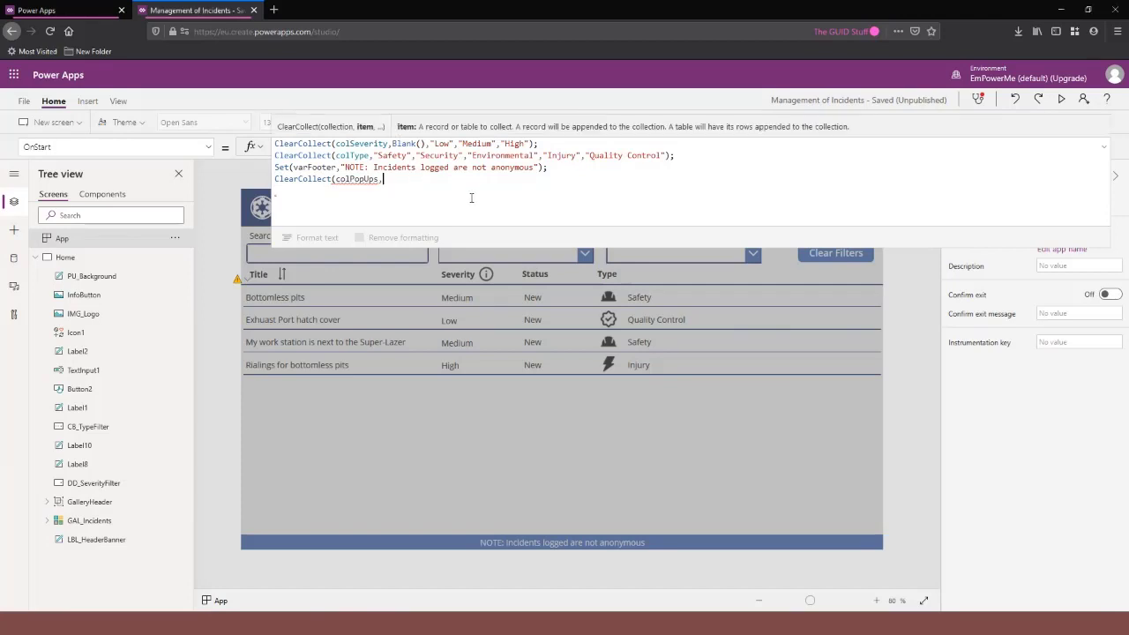
{"action": "key", "text": "ctrl+v"}
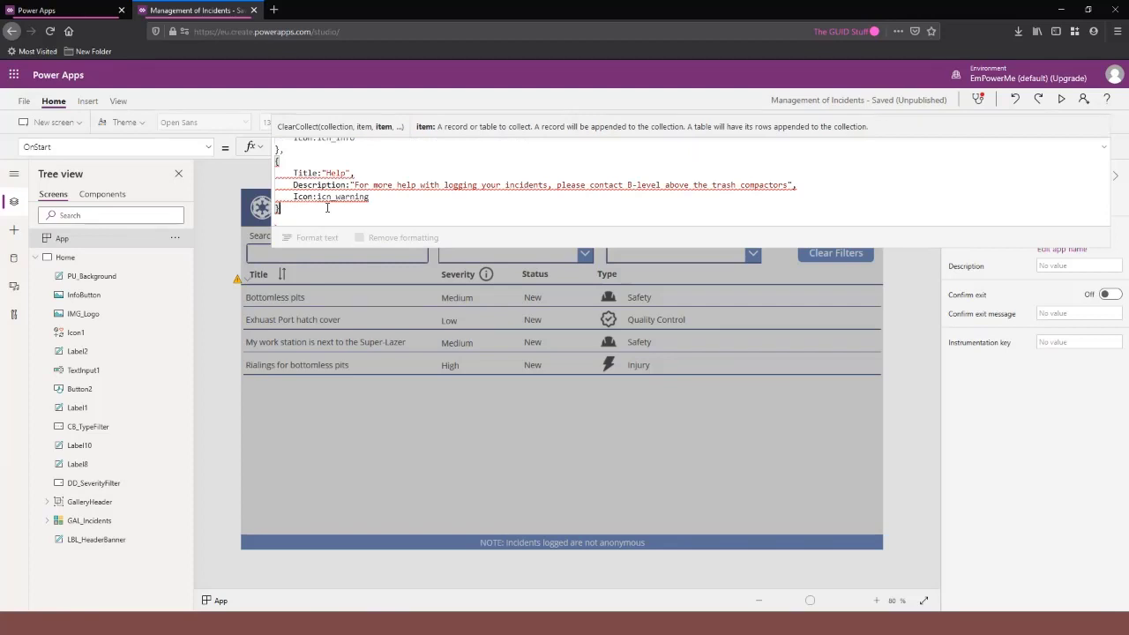
{"action": "type", "text": ")"}
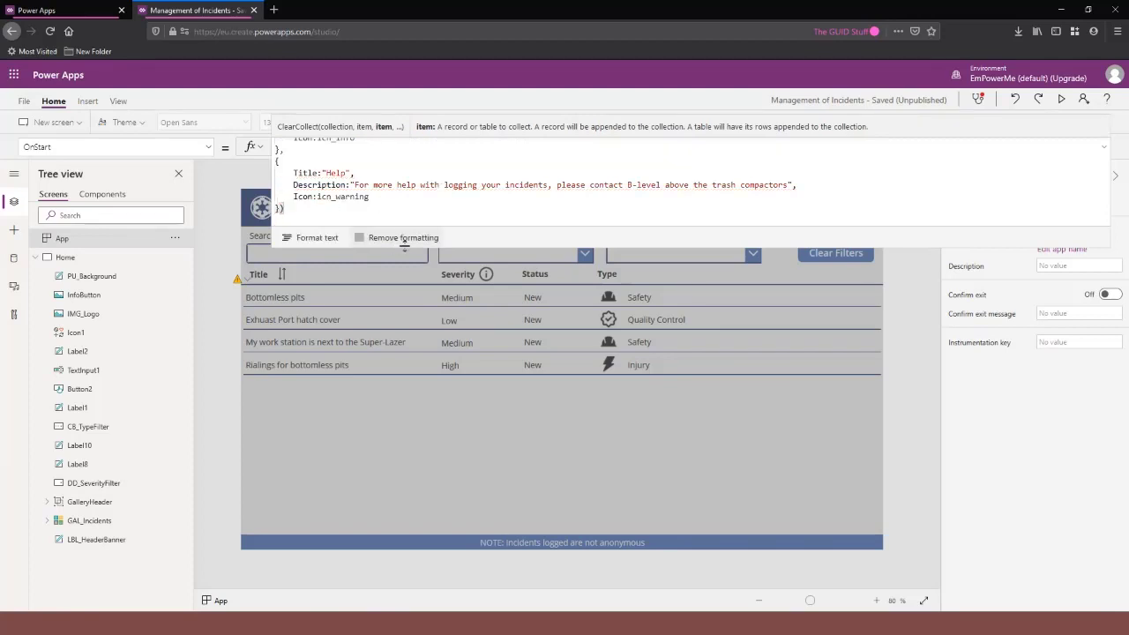
{"action": "mouse_move", "coordinate": [424, 242]}
{"action": "left_mouse_down"}
{"action": "mouse_move", "coordinate": [441, 242]}
{"action": "mouse_move", "coordinate": [476, 397]}
{"action": "mouse_move", "coordinate": [510, 346]}
{"action": "left_mouse_up"}
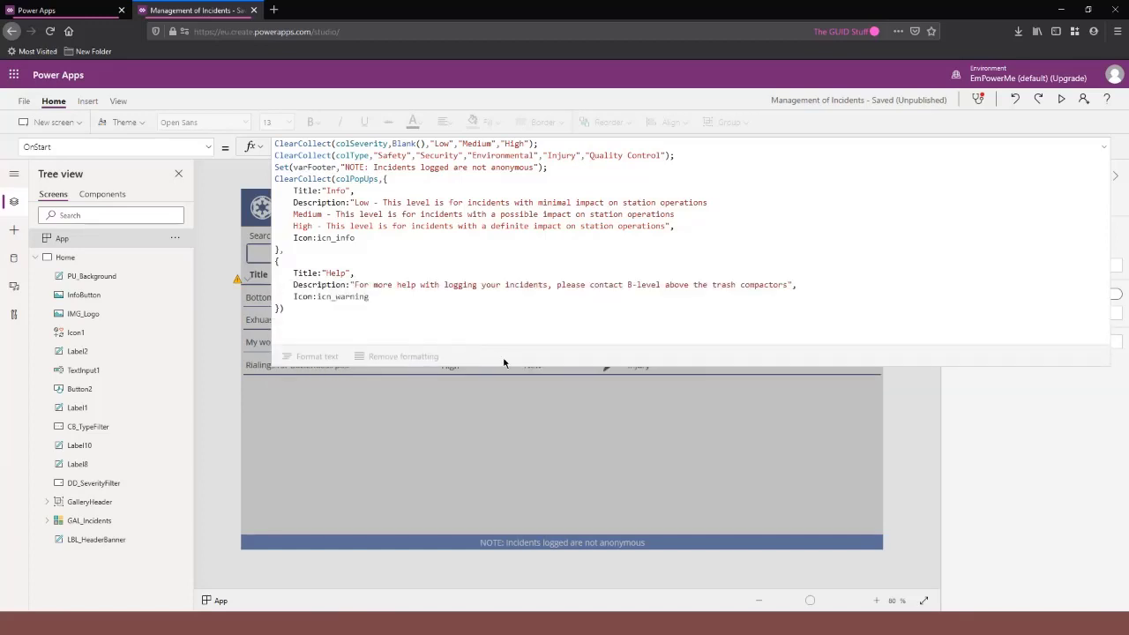
Check the formula error and re-enter the Info record's Icon value as icn_info.
{"action": "left_click", "coordinate": [432, 259]}
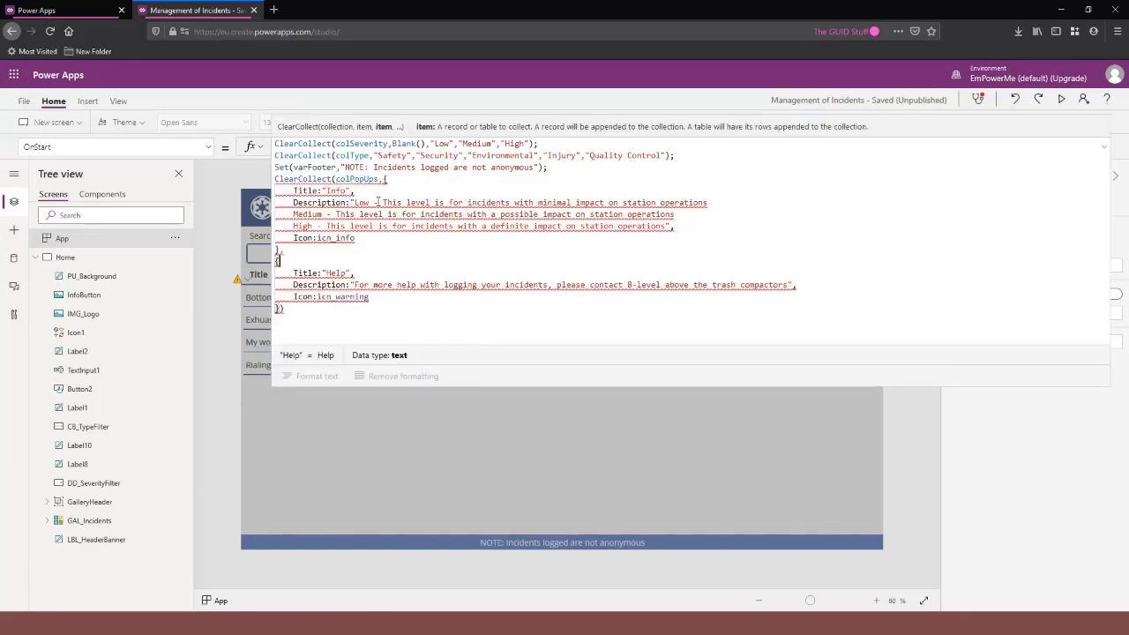
{"action": "mouse_move", "coordinate": [379, 202]}
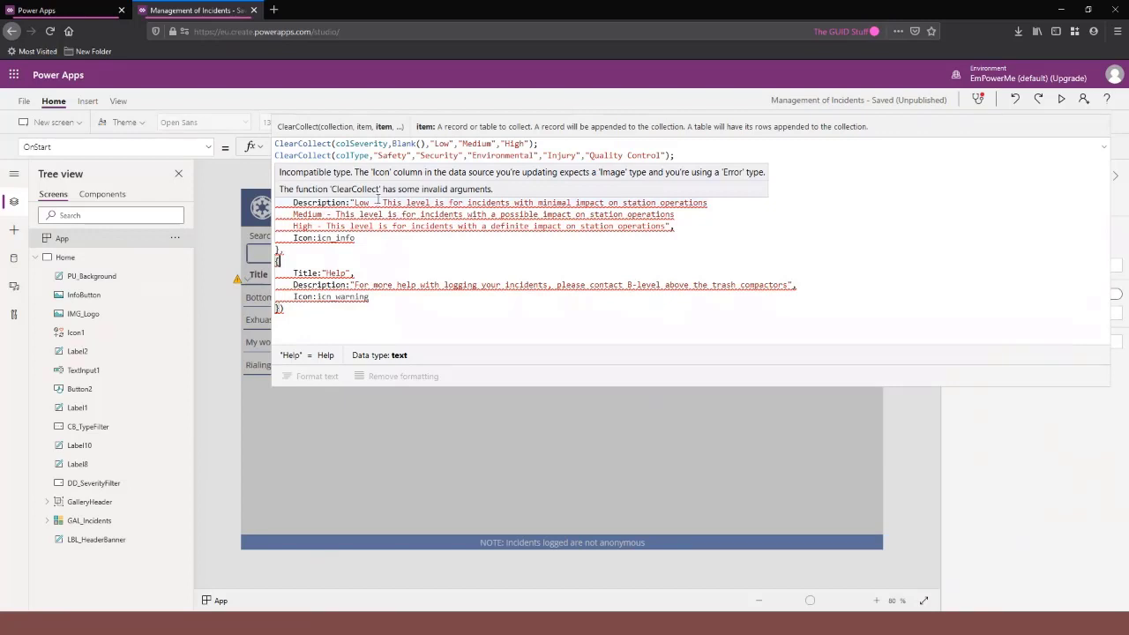
{"action": "left_click", "coordinate": [362, 239]}
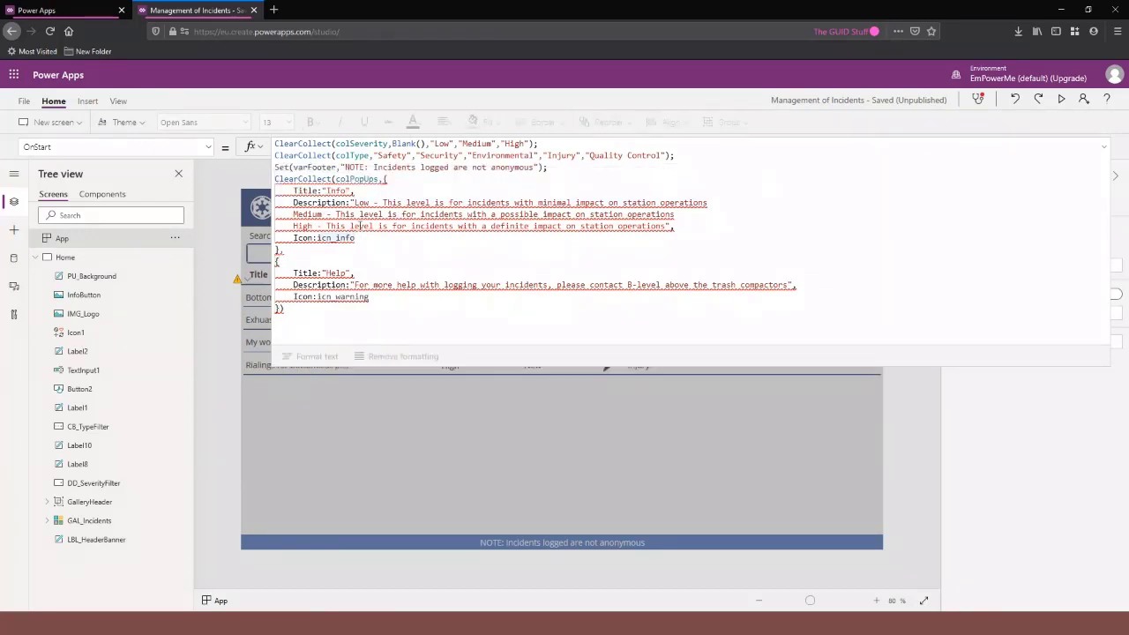
{"action": "key", "text": "BackSpace"}
{"action": "key", "text": "BackSpace"}
{"action": "key", "text": "BackSpace"}
{"action": "key", "text": "BackSpace"}
{"action": "key", "text": "BackSpace"}
{"action": "key", "text": "BackSpace"}
{"action": "key", "text": "BackSpace"}
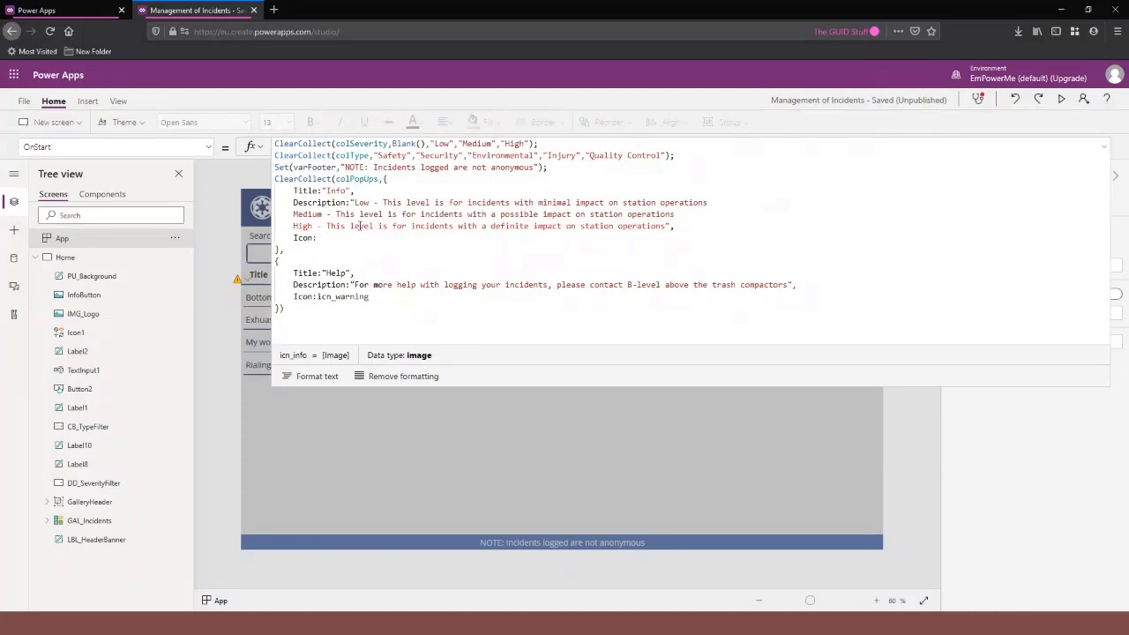
{"action": "type", "text": "cn_"}
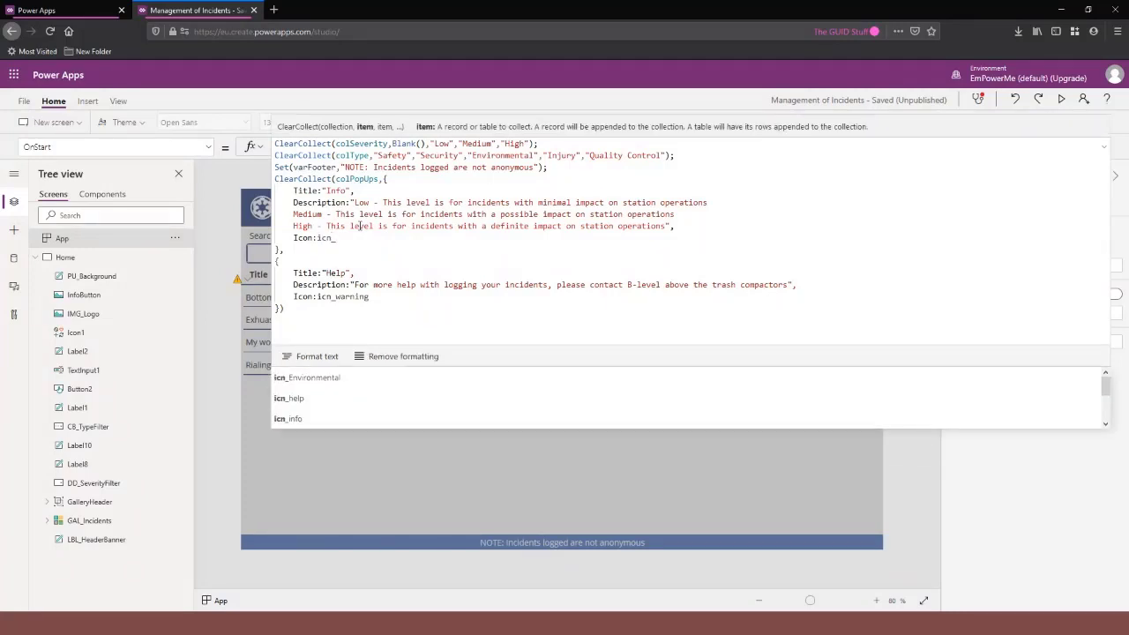
{"action": "type", "text": "info"}
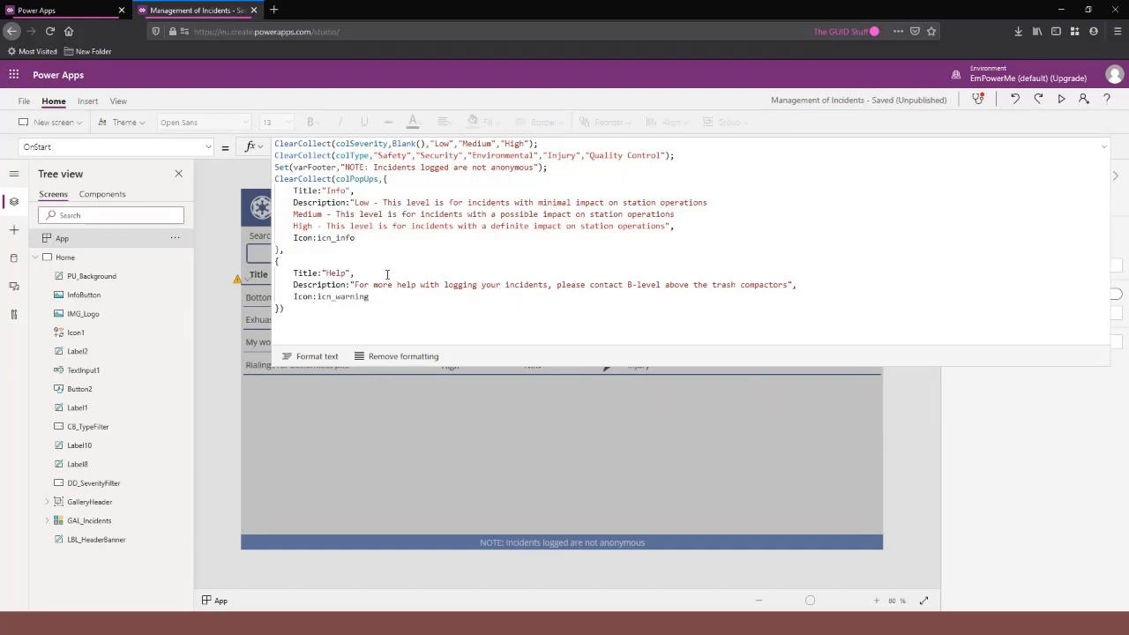
Check the colPopUps formula error and clear the Icon values of the Info and Help records.
{"action": "left_click_drag", "start_coordinate": [376, 298], "coordinate": [321, 297]}
{"action": "left_click", "coordinate": [390, 316]}
{"action": "mouse_move", "coordinate": [347, 242]}
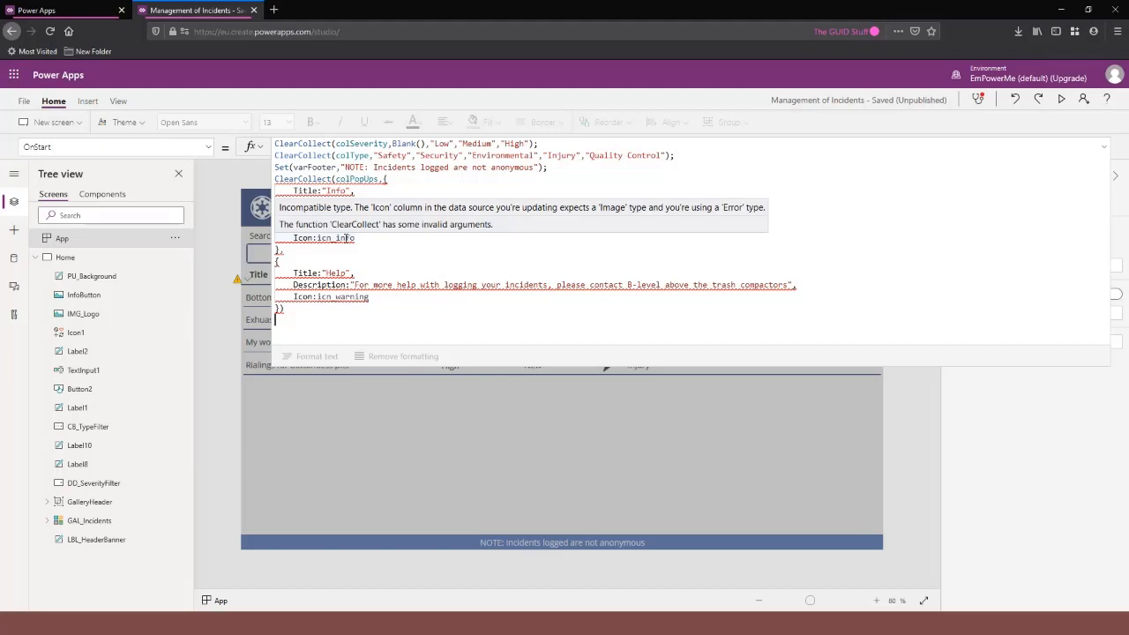
{"action": "double_click", "coordinate": [318, 296]}
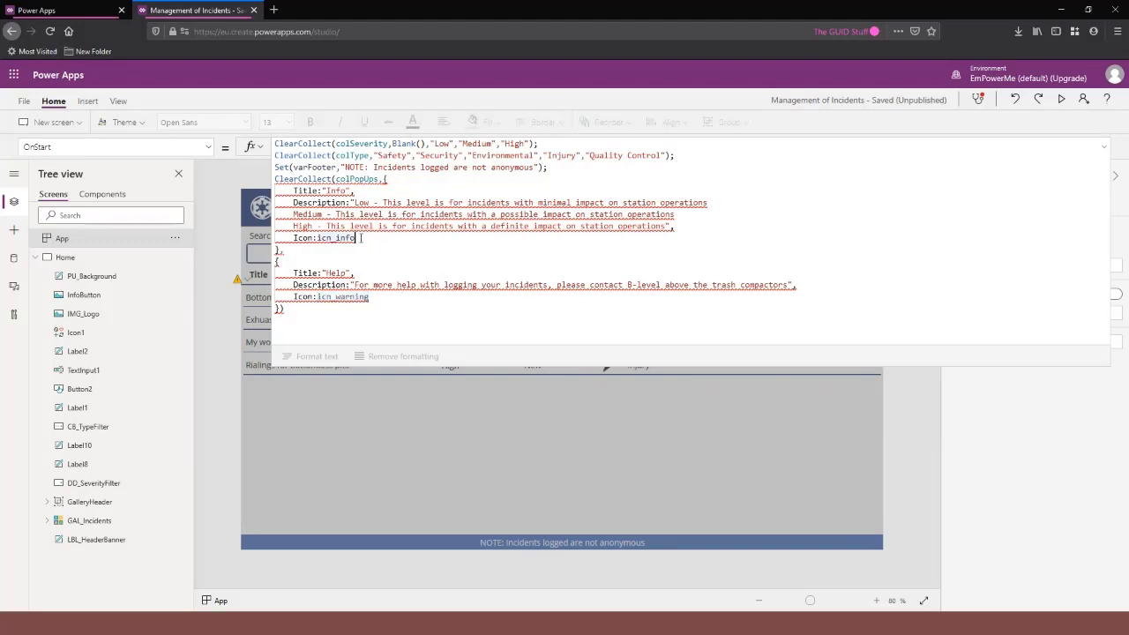
{"action": "left_click_drag", "start_coordinate": [357, 238], "coordinate": [318, 238]}
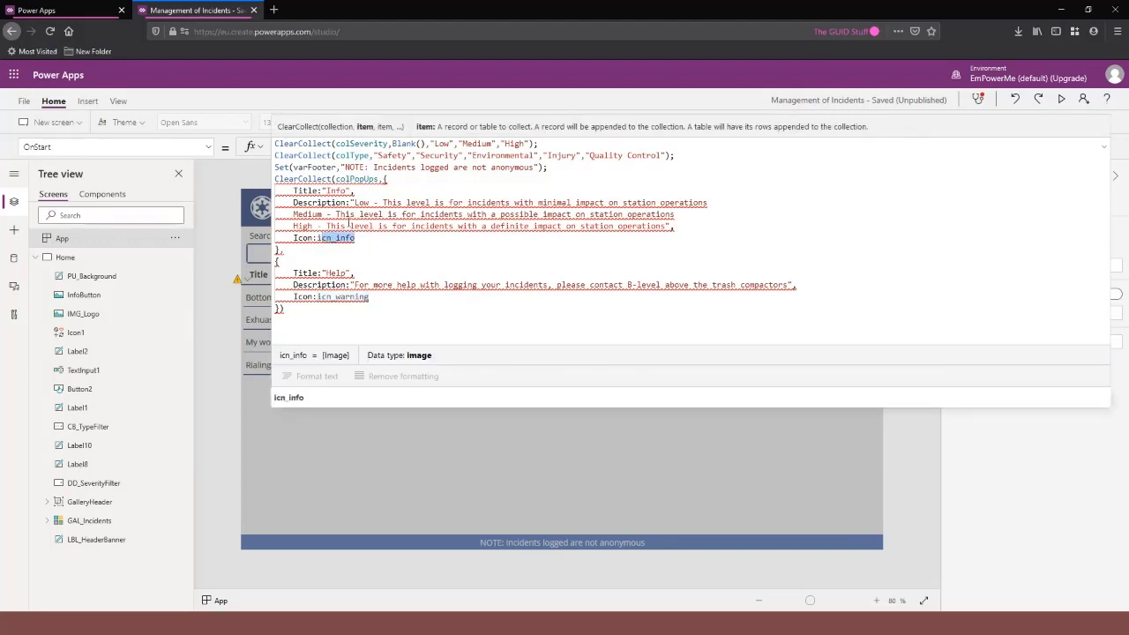
{"action": "key", "text": "BackSpace"}
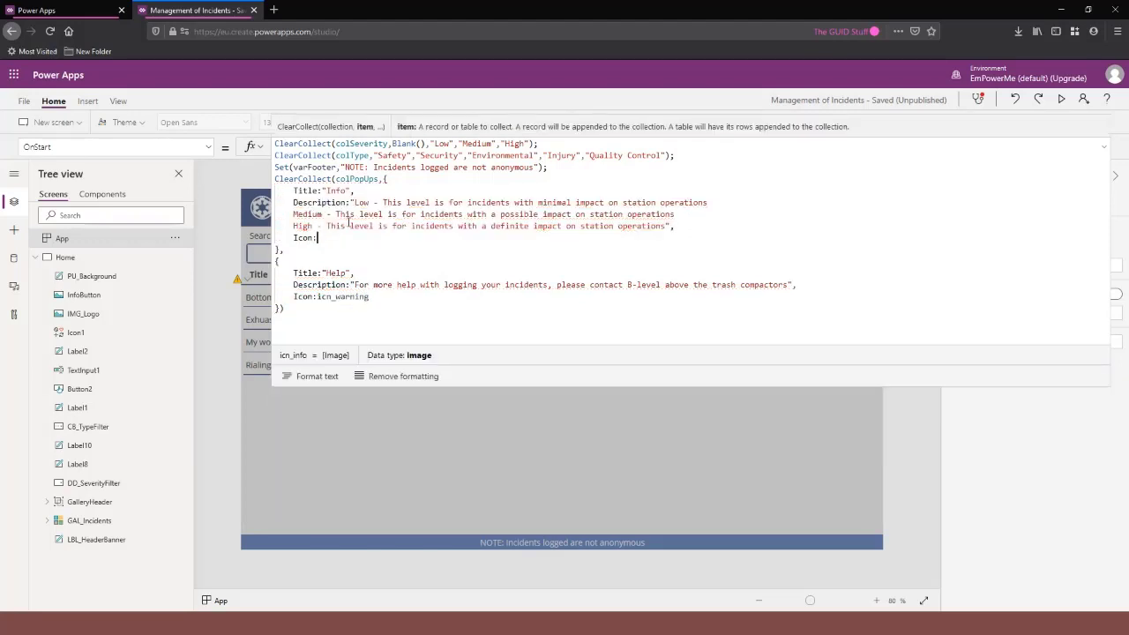
{"action": "left_click_drag", "start_coordinate": [370, 296], "coordinate": [317, 297]}
{"action": "key", "text": "BackSpace"}
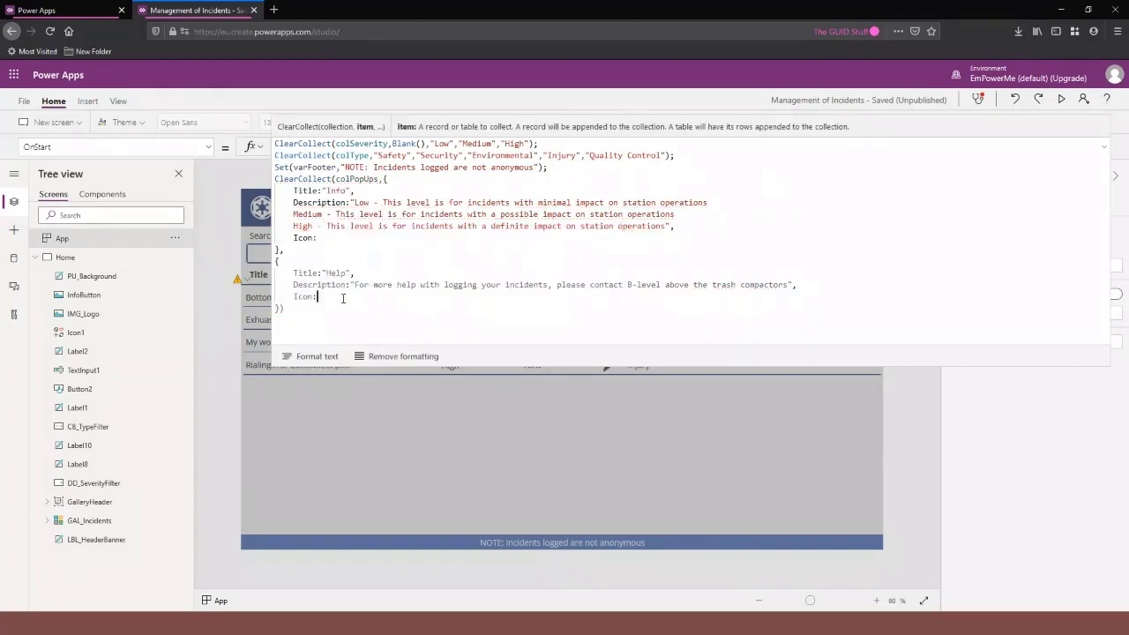
Try re-entering icn_info as the Info record's Icon value and closing that record on the same line.
{"action": "left_click", "coordinate": [342, 238]}
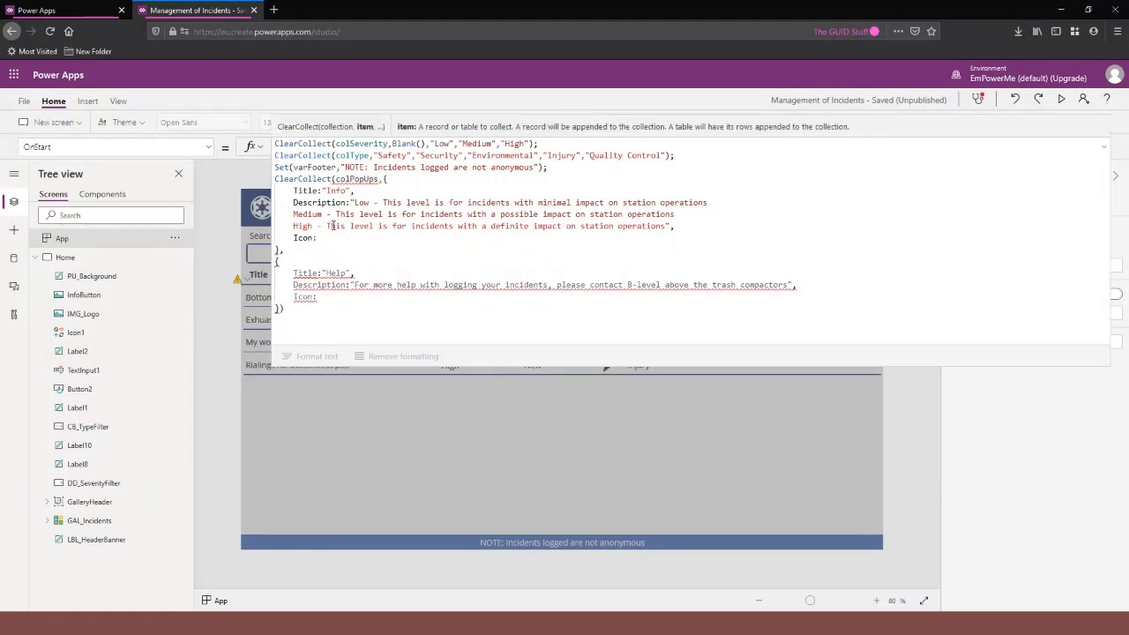
{"action": "type", "text": "icn"}
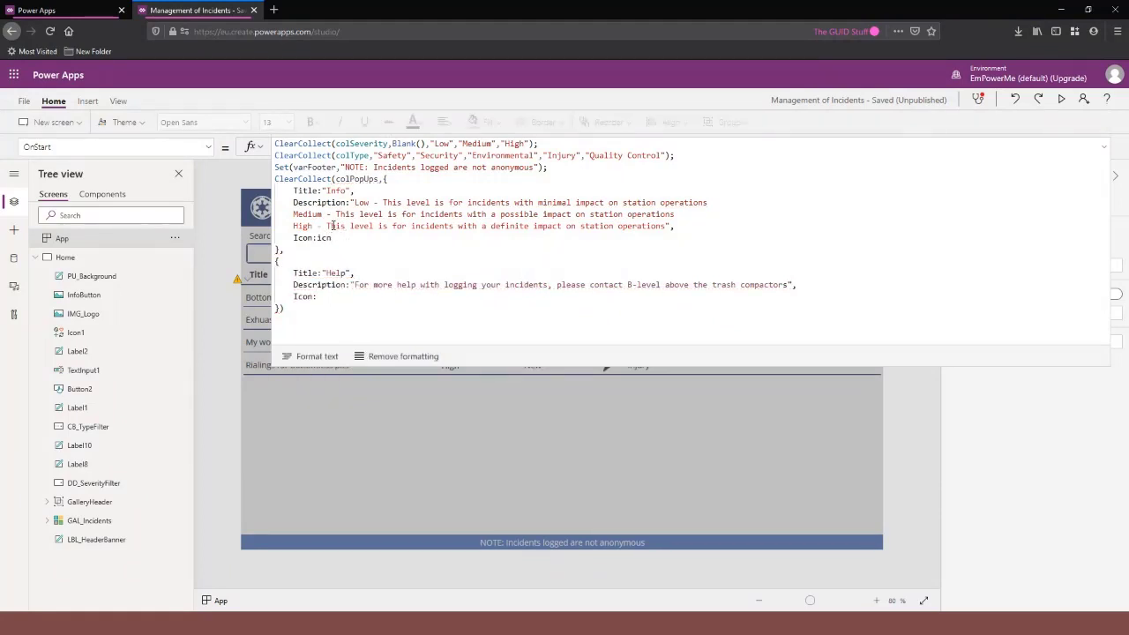
{"action": "type", "text": "_"}
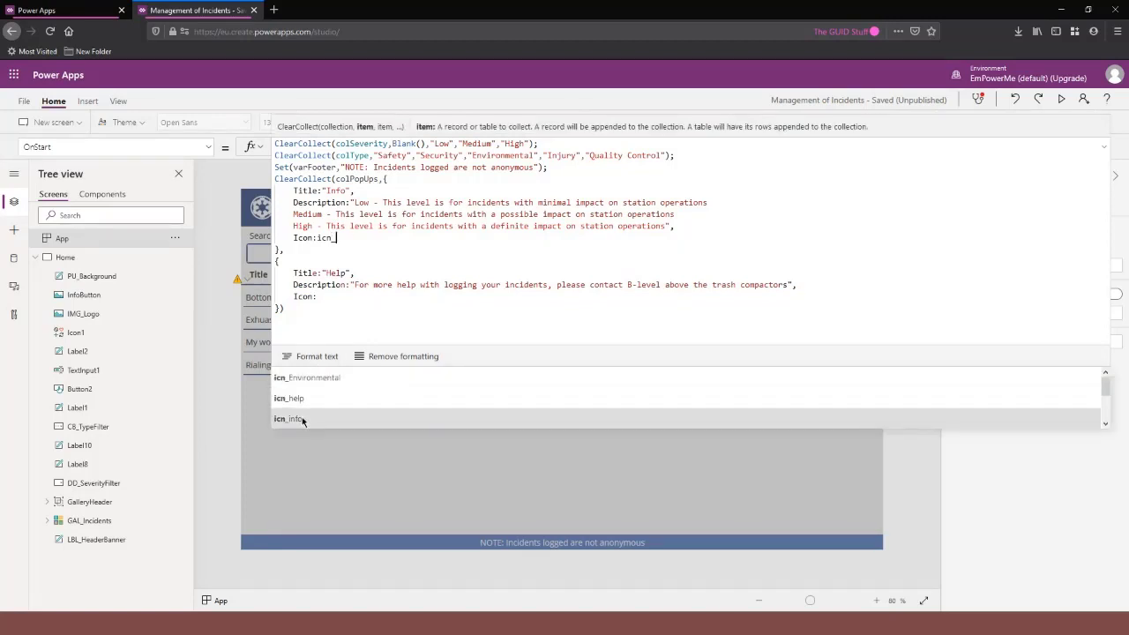
{"action": "left_click", "coordinate": [300, 418]}
{"action": "type", "text": "},"}
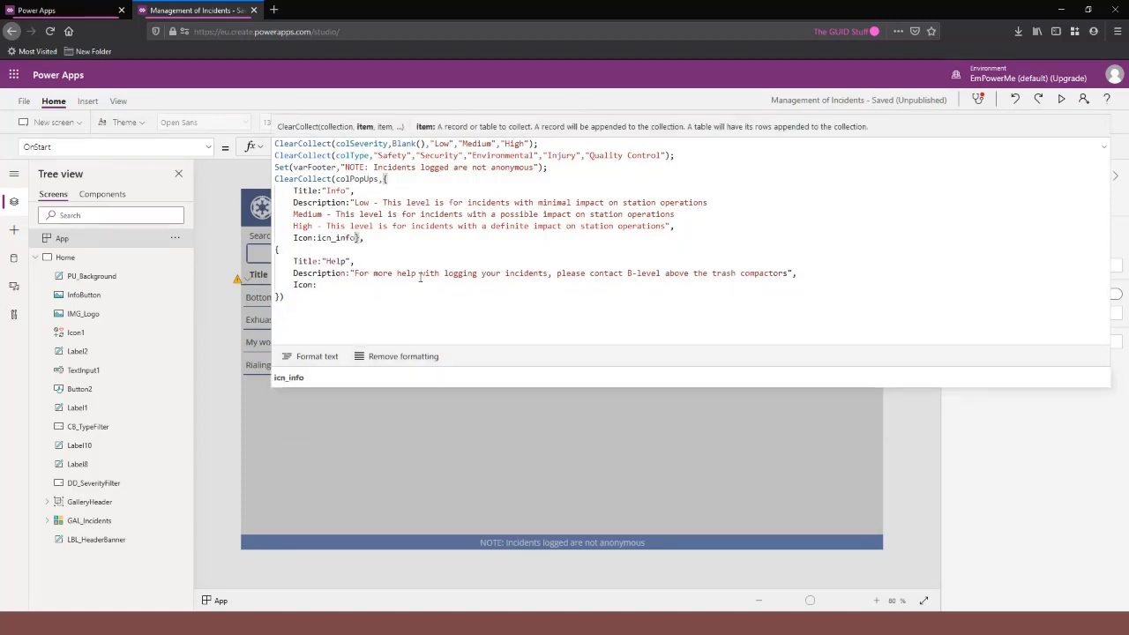
{"action": "key", "text": "BackSpace"}
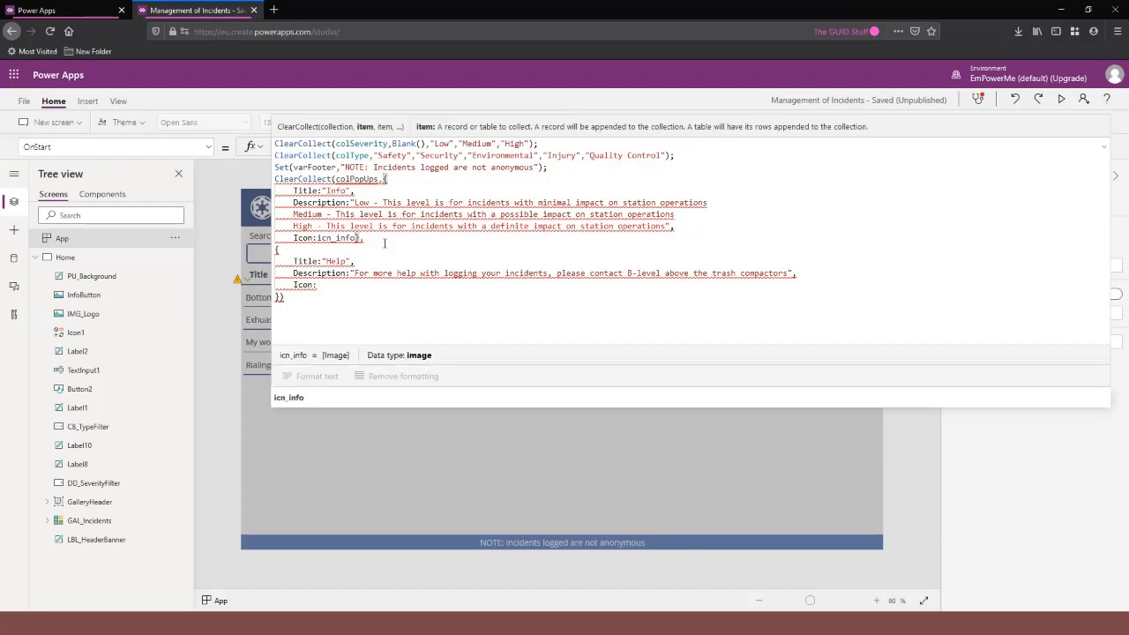
Remove the Icon field from both the Info and Help records, including the comma after the Help description.
{"action": "left_click_drag", "start_coordinate": [359, 239], "coordinate": [294, 236]}
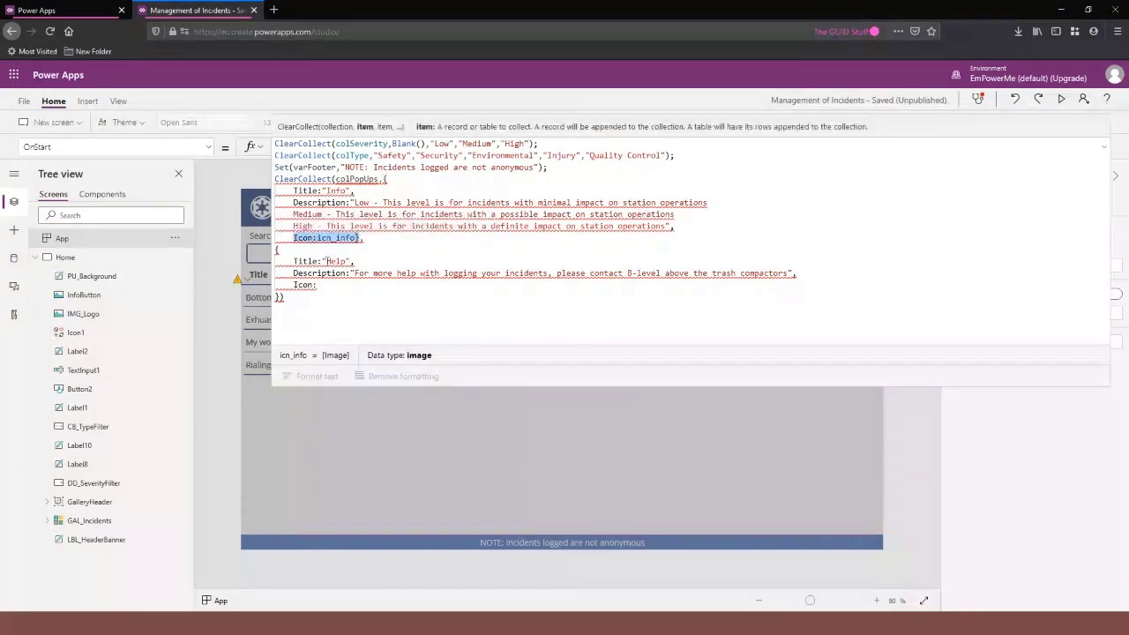
{"action": "key", "text": "BackSpace"}
{"action": "key", "text": "BackSpace"}
{"action": "key", "text": "BackSpace"}
{"action": "key", "text": "BackSpace"}
{"action": "type", "text": ","}
{"action": "left_click_drag", "start_coordinate": [318, 274], "coordinate": [271, 264]}
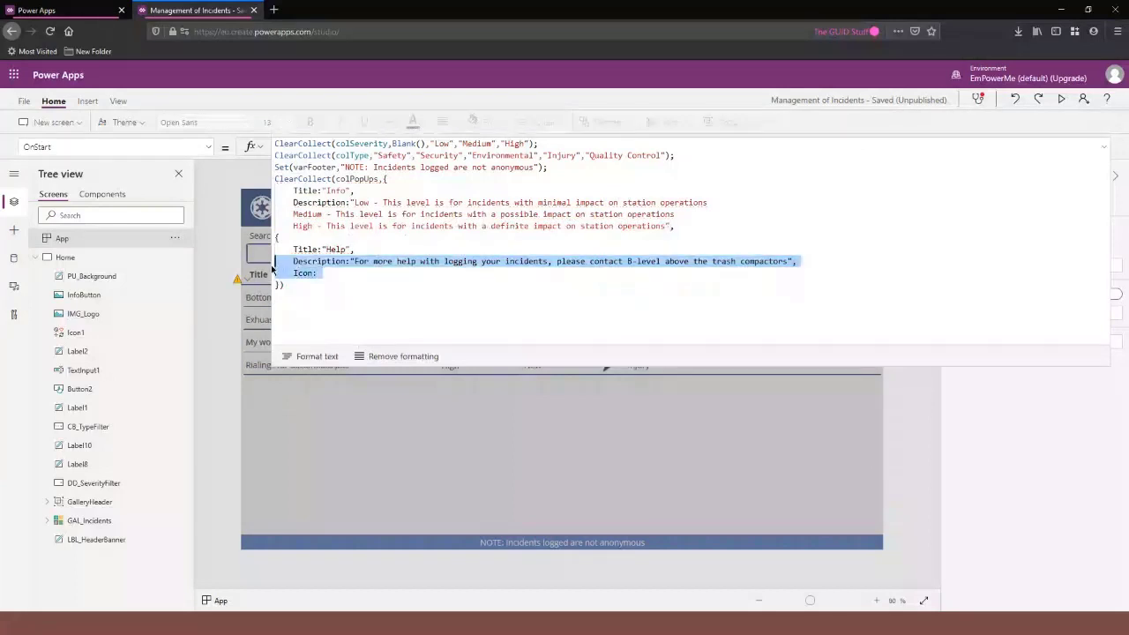
{"action": "key", "text": "BackSpace"}
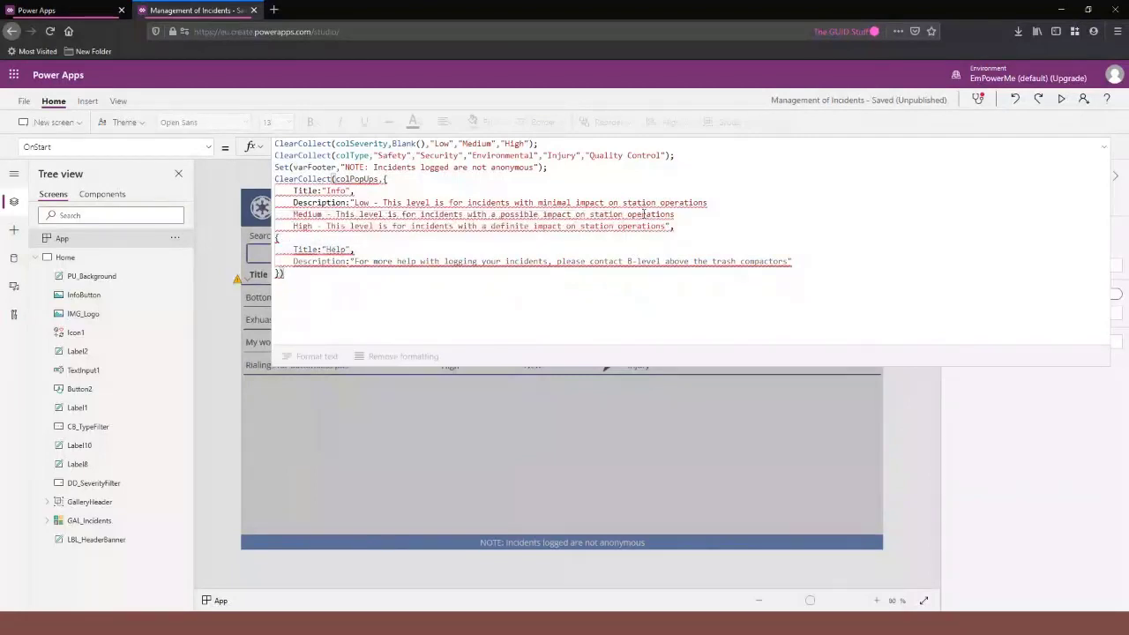
Close the Info record with a closing brace and comma directly after its Description text.
{"action": "left_click", "coordinate": [715, 227]}
{"action": "key", "text": "BackSpace"}
{"action": "type", "text": "},"}
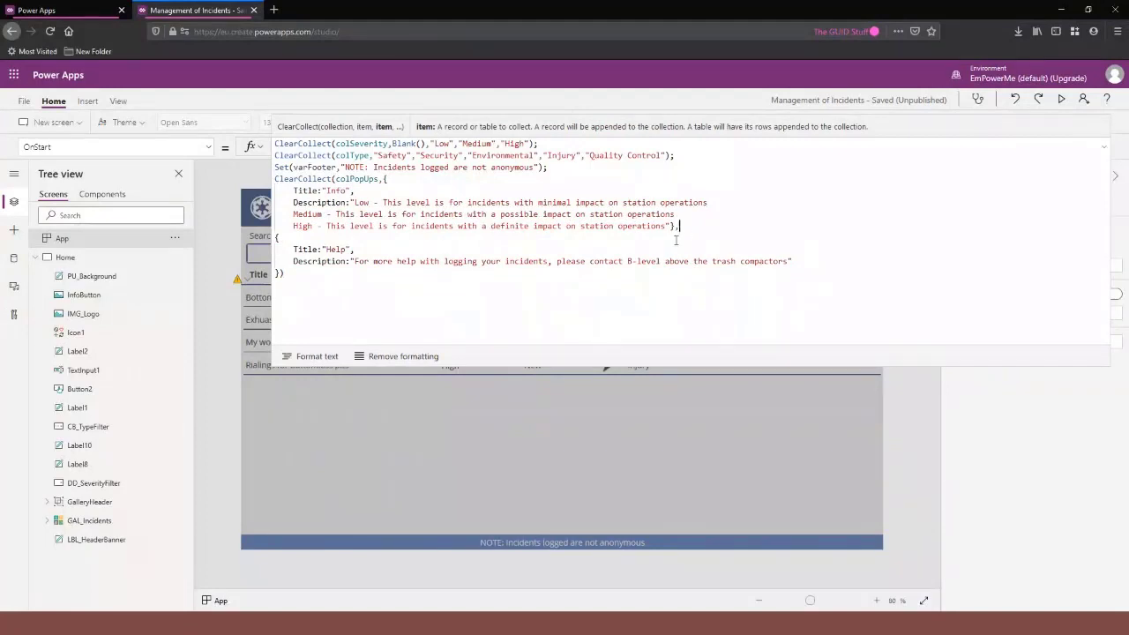
{"action": "key", "text": "BackSpace"}
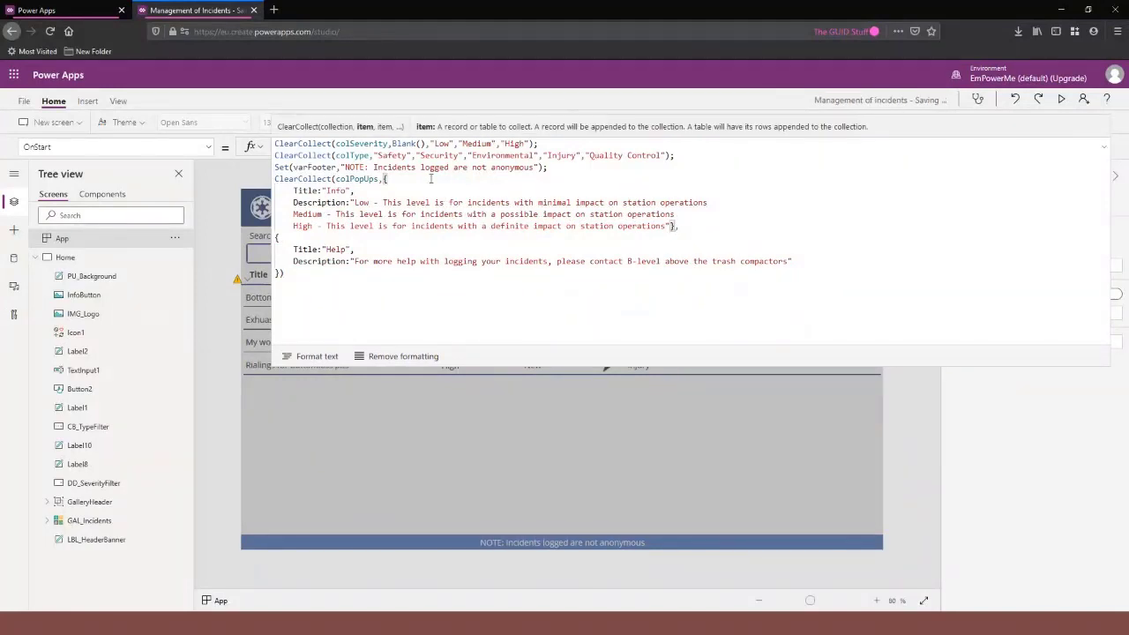
{"action": "left_click", "coordinate": [460, 191]}
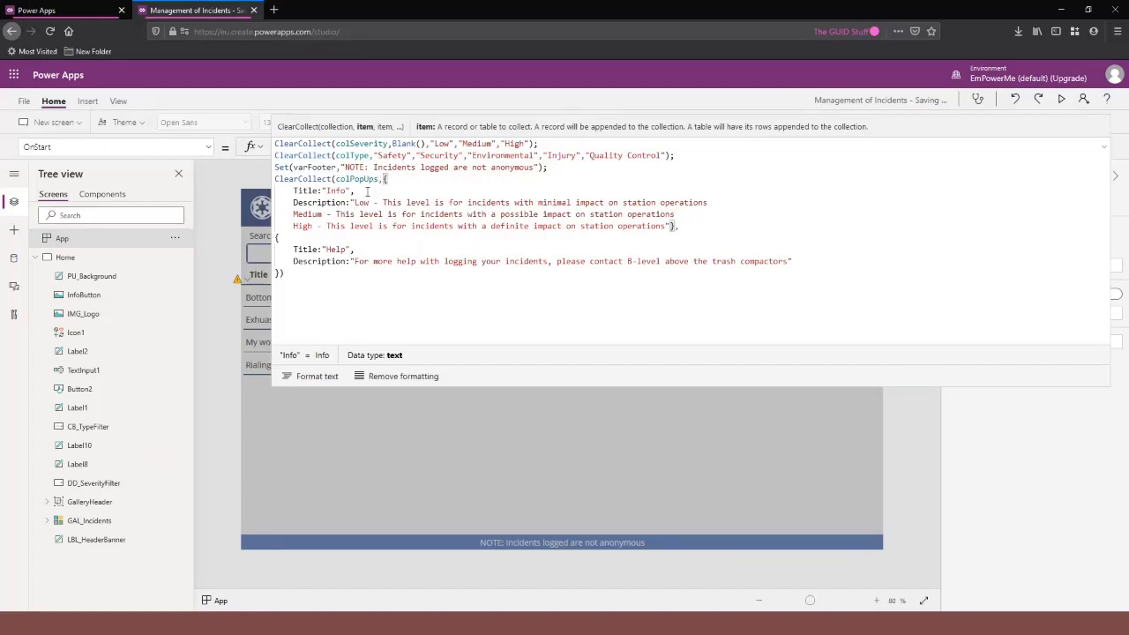
{"action": "left_click_drag", "start_coordinate": [274, 179], "coordinate": [375, 180]}
{"action": "left_click", "coordinate": [342, 180]}
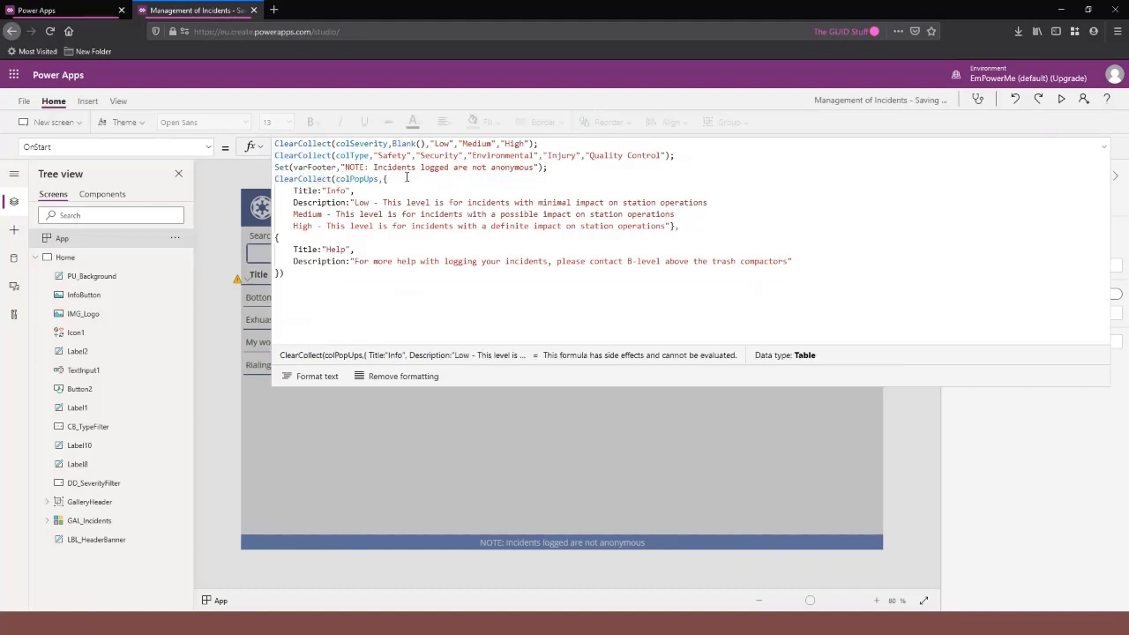
{"action": "left_click", "coordinate": [396, 177]}
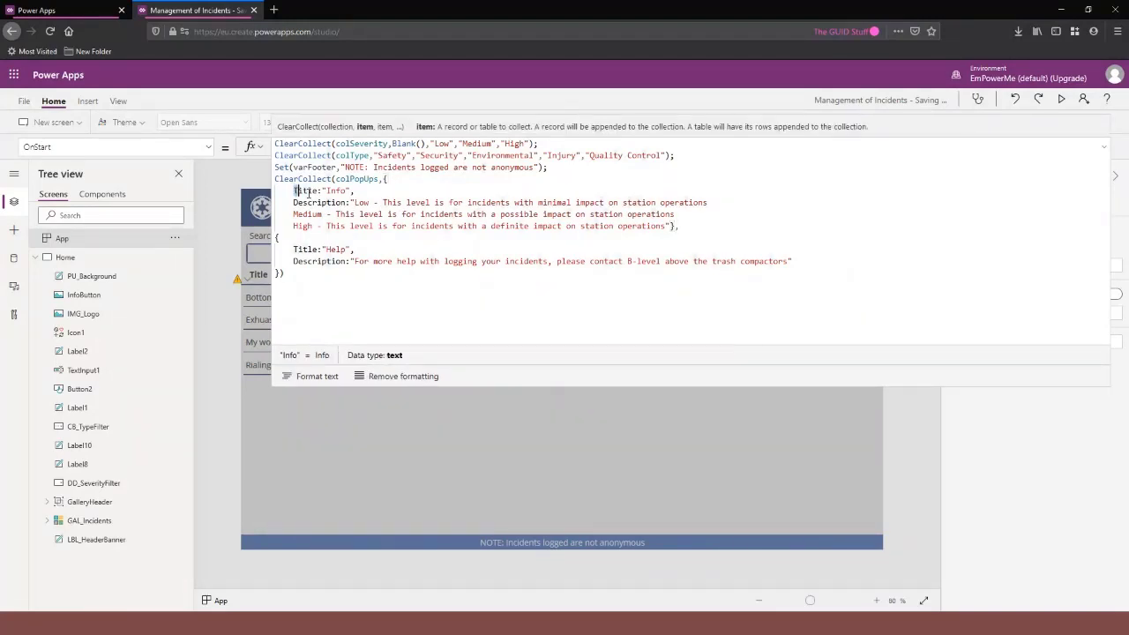
{"action": "left_click_drag", "start_coordinate": [294, 190], "coordinate": [342, 202]}
{"action": "left_click", "coordinate": [355, 202]}
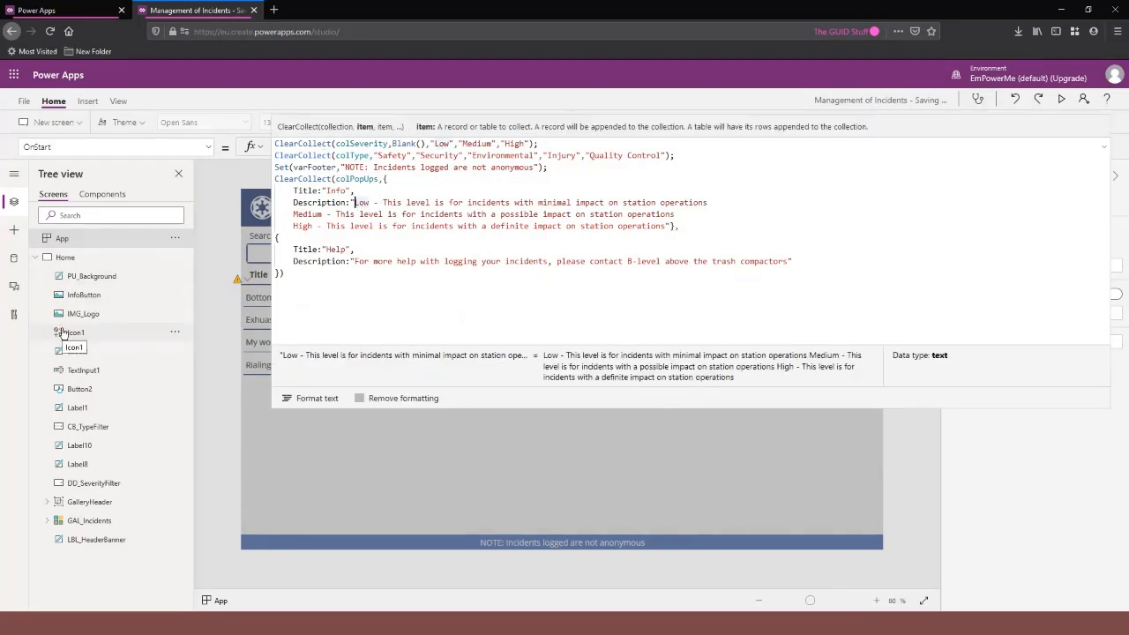
Run the App's OnStart and preview the records stored in colPopUps.
{"action": "double_click", "coordinate": [366, 179]}
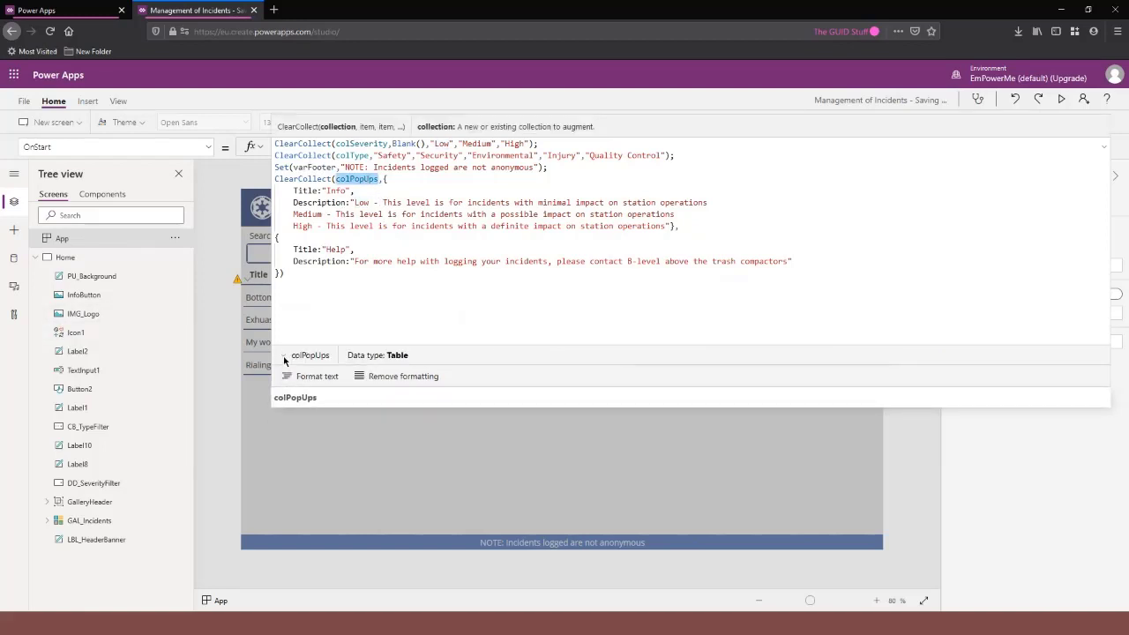
{"action": "left_click", "coordinate": [284, 357]}
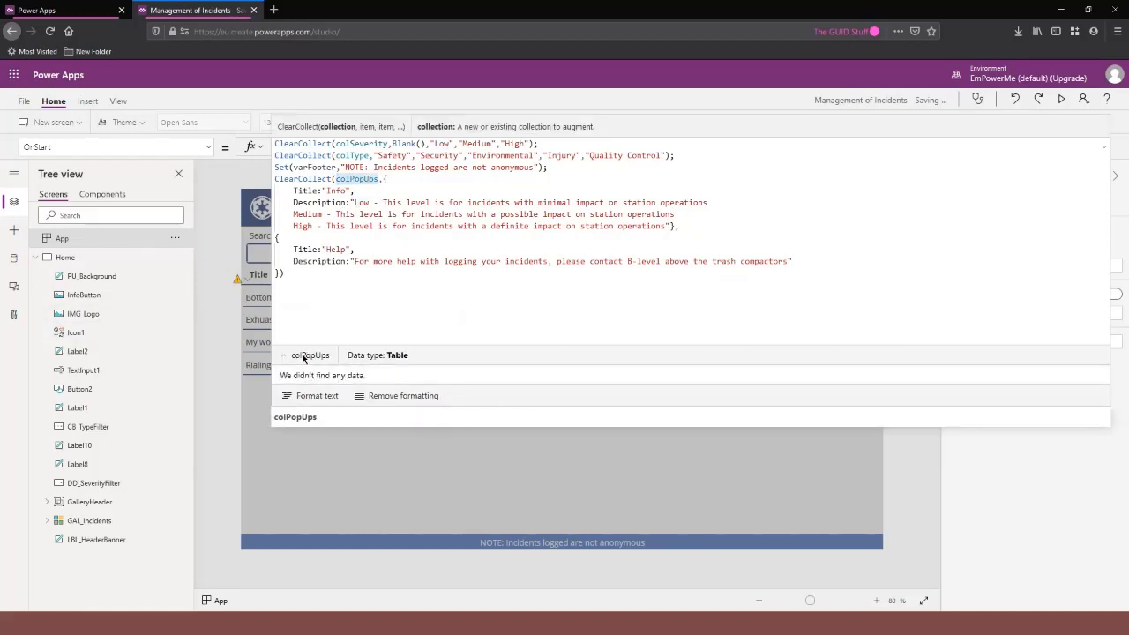
{"action": "left_click", "coordinate": [176, 239]}
{"action": "left_click", "coordinate": [185, 258]}
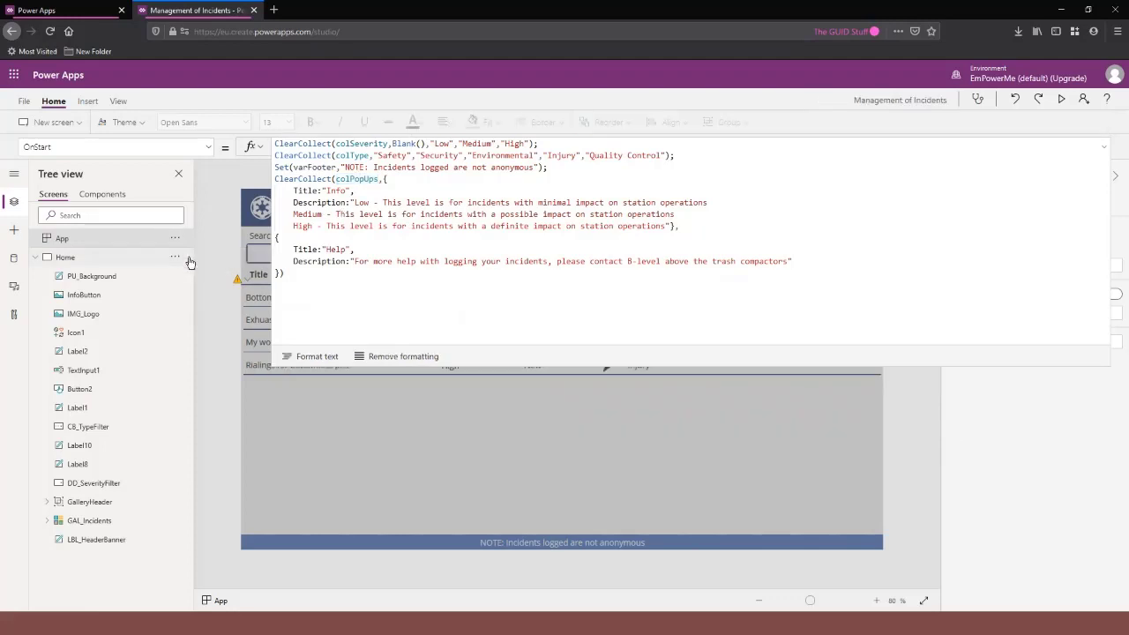
{"action": "double_click", "coordinate": [353, 179]}
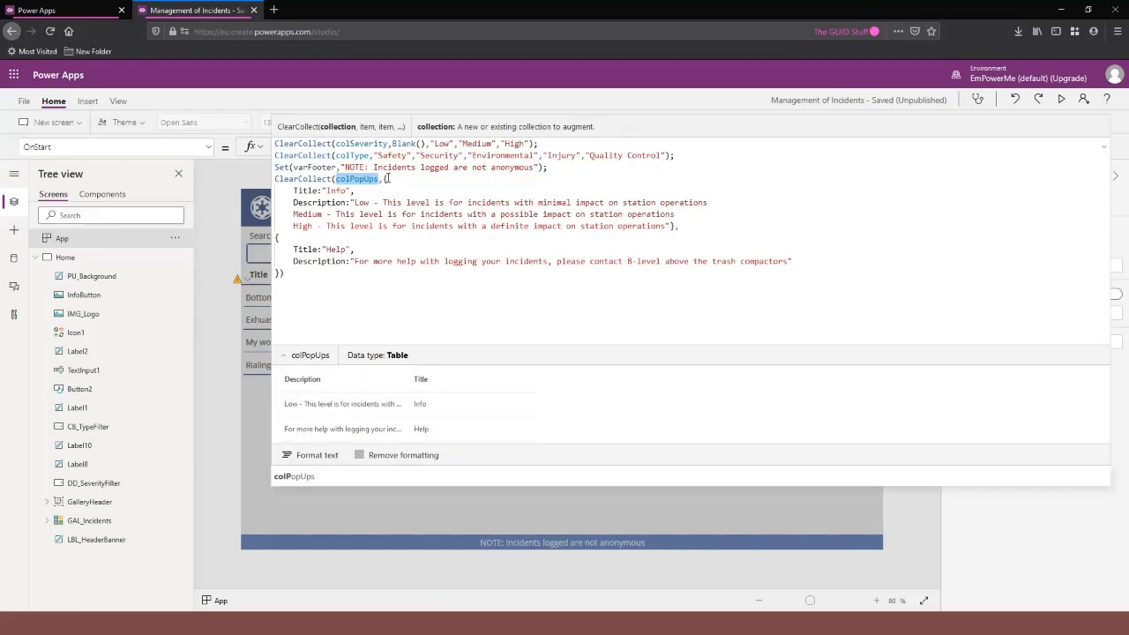
{"action": "left_click_drag", "start_coordinate": [382, 180], "coordinate": [291, 250]}
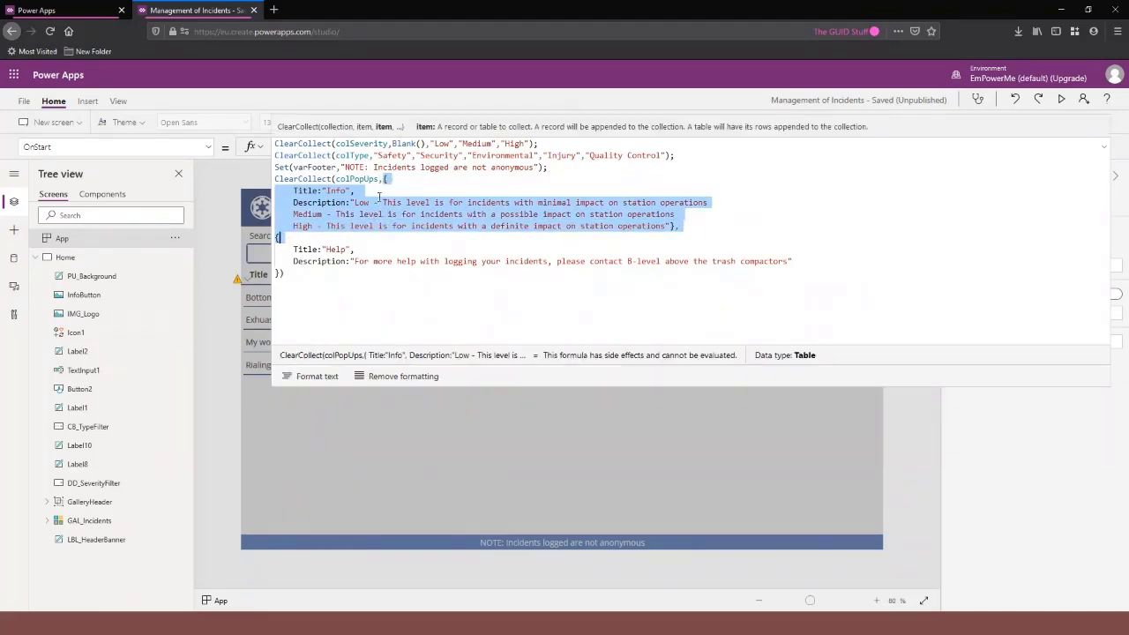
{"action": "left_click", "coordinate": [694, 202]}
{"action": "left_click_drag", "start_coordinate": [673, 226], "coordinate": [385, 179]}
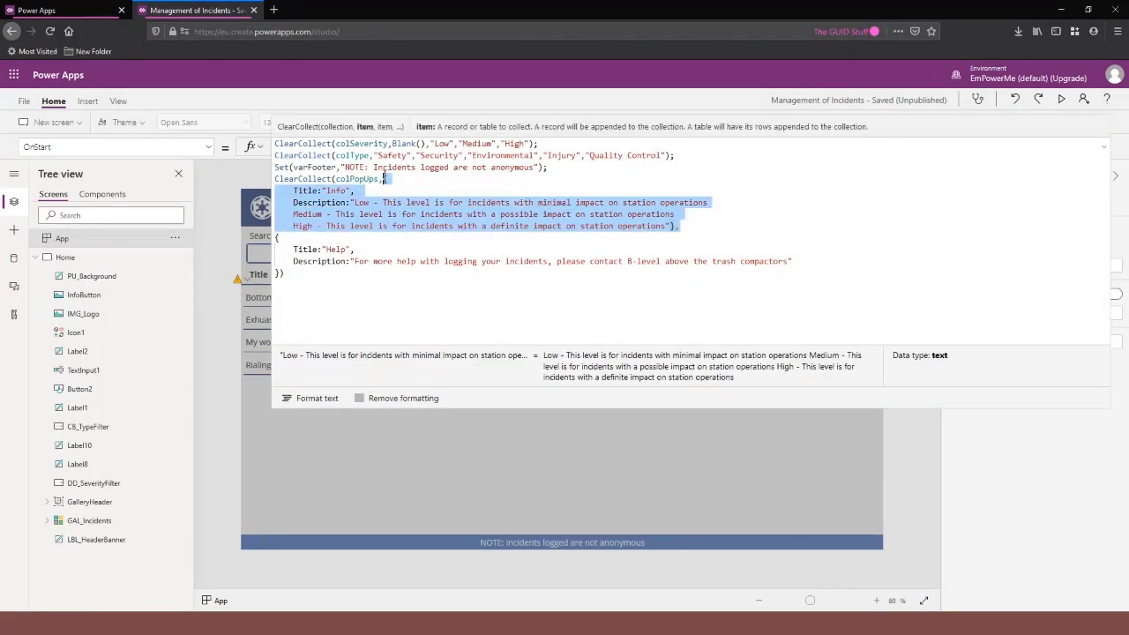
{"action": "double_click", "coordinate": [374, 180]}
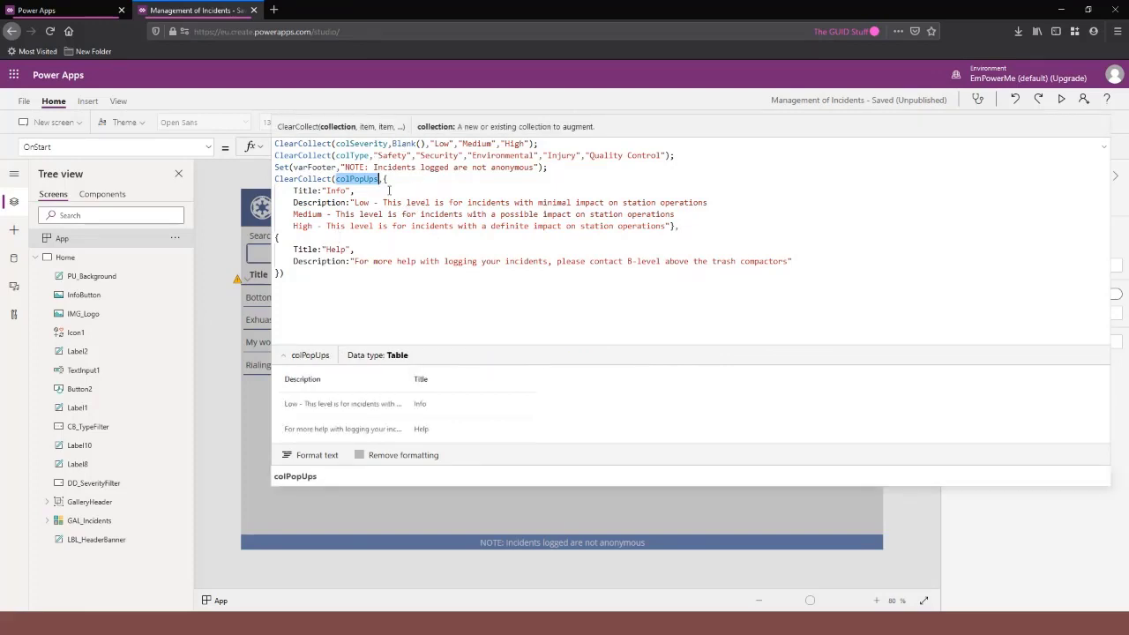
Add the field Img:icn_info after the description in the Info record of the colPopUps collection.
{"action": "left_click", "coordinate": [673, 225]}
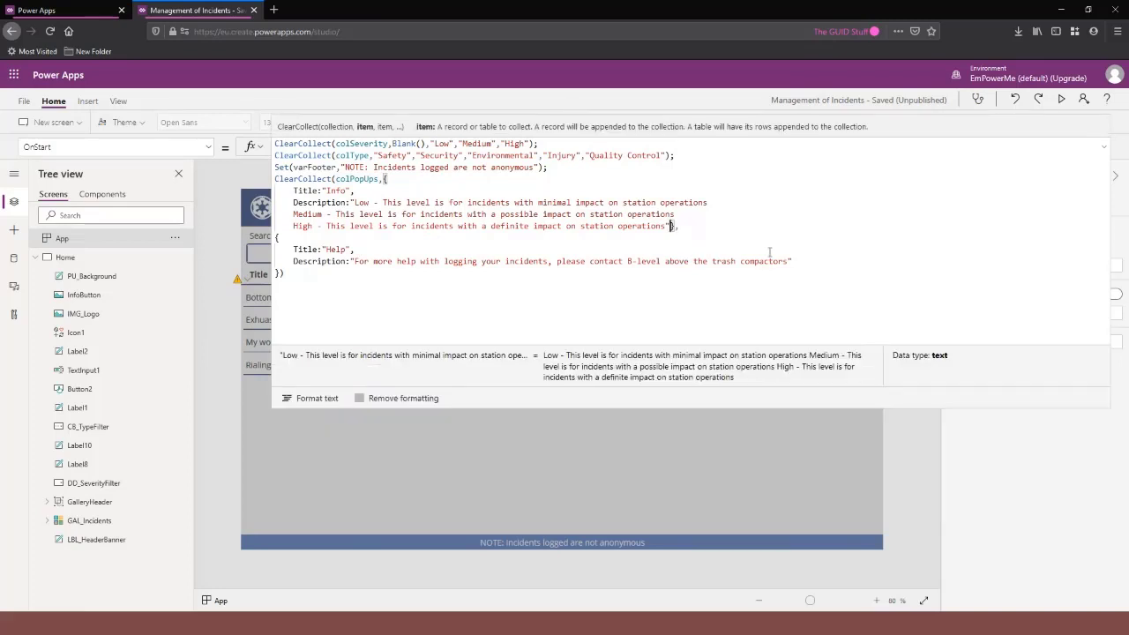
{"action": "type", "text": ",I"}
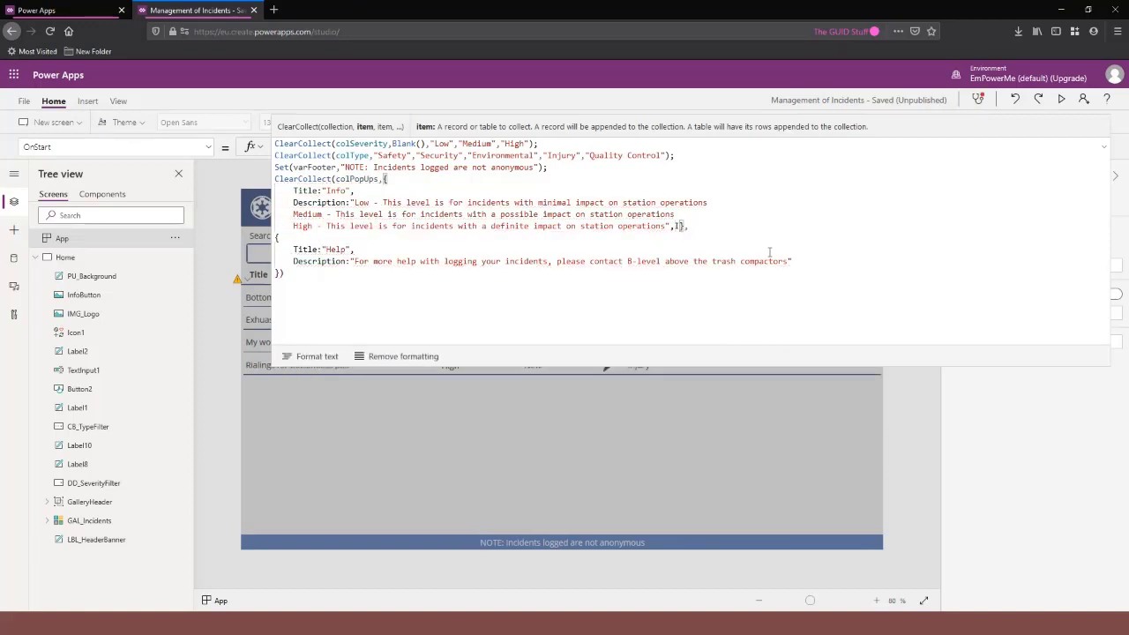
{"action": "key", "text": "BackSpace"}
{"action": "type", "text": "Im"}
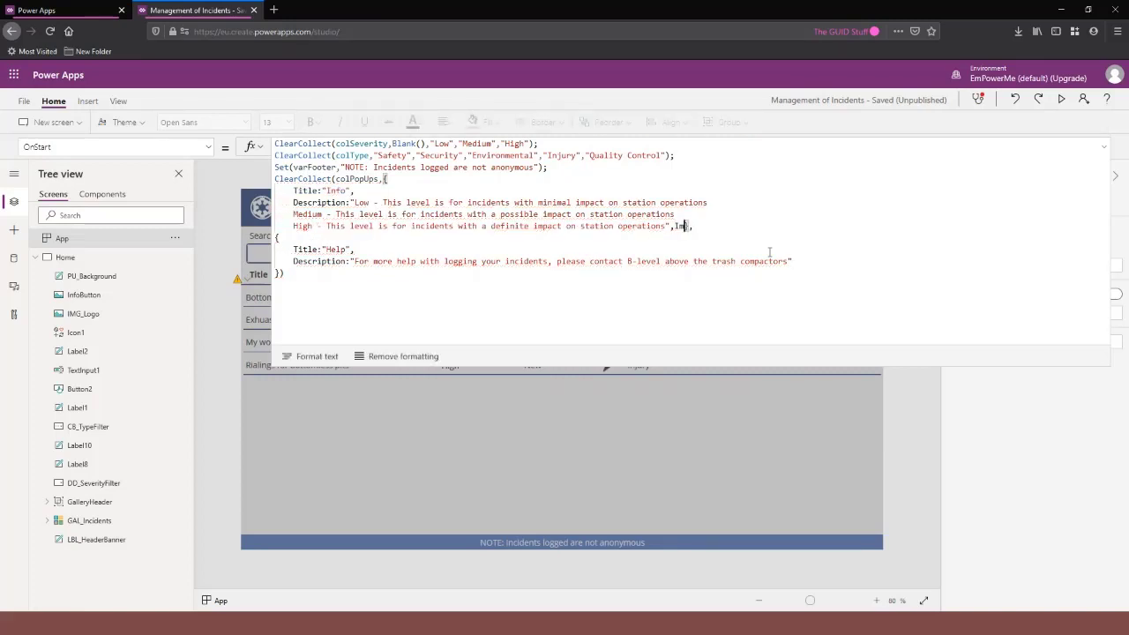
{"action": "type", "text": "g:"}
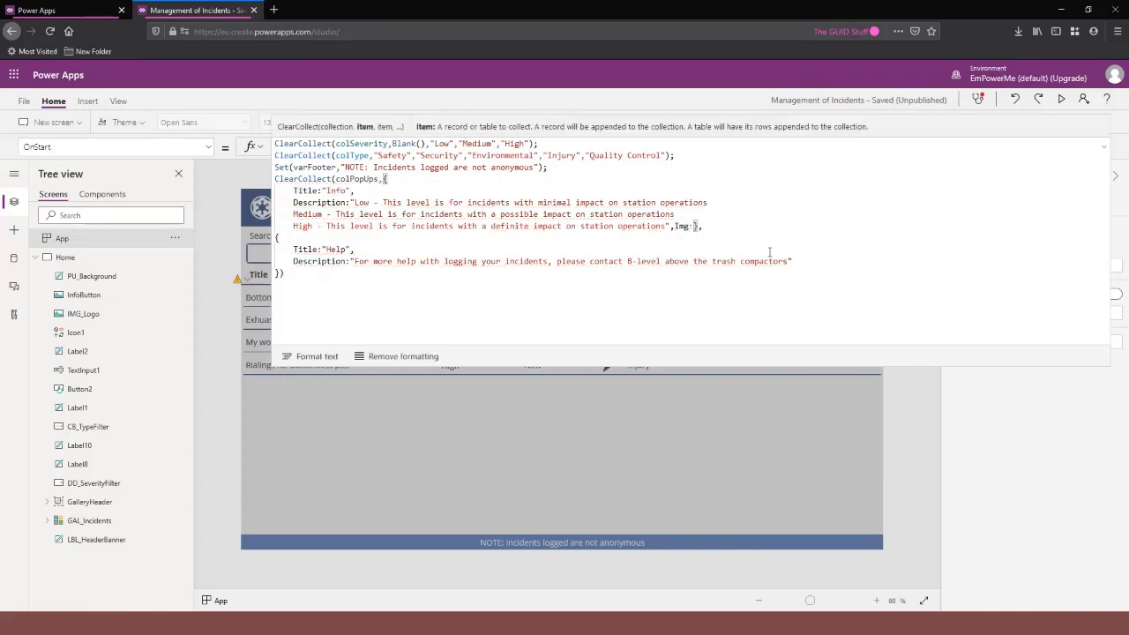
{"action": "type", "text": "icn"}
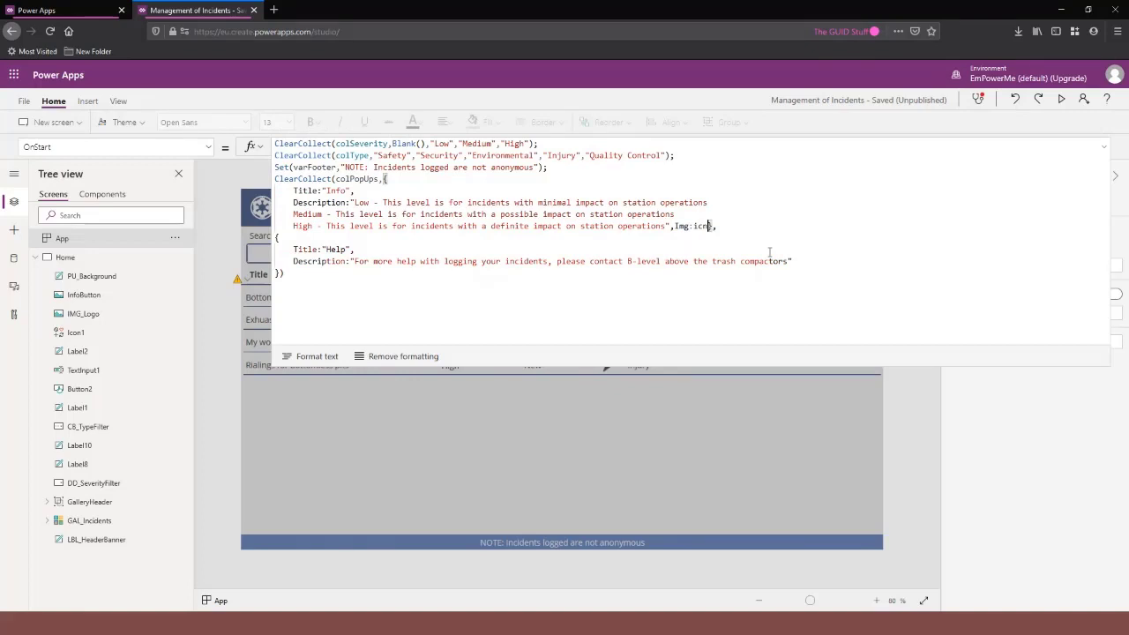
{"action": "type", "text": "_"}
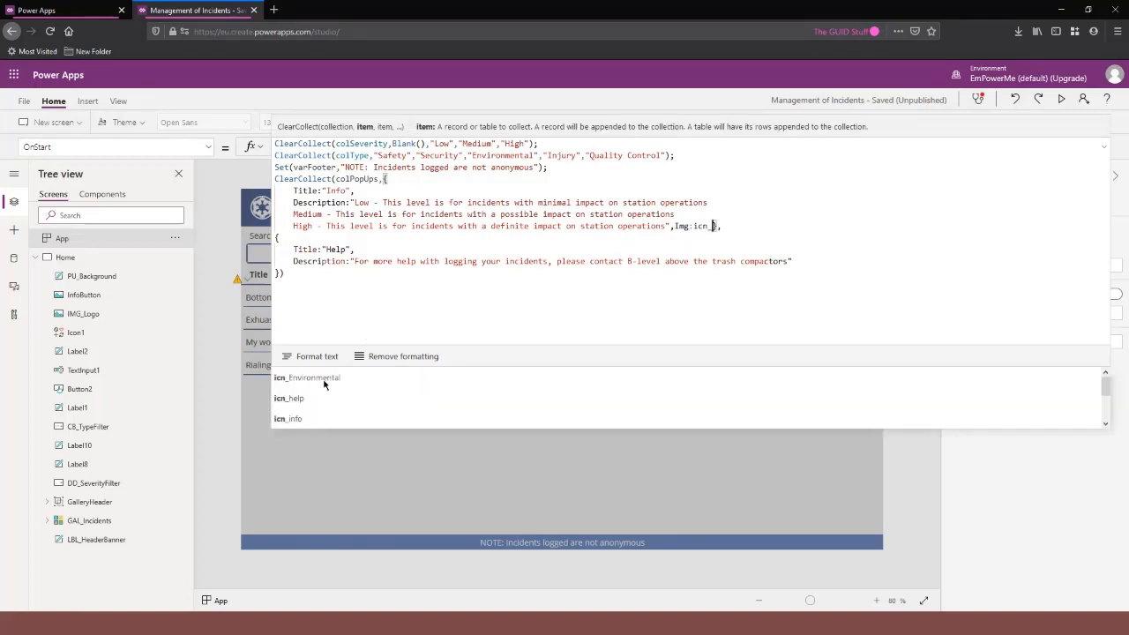
{"action": "type", "text": "info"}
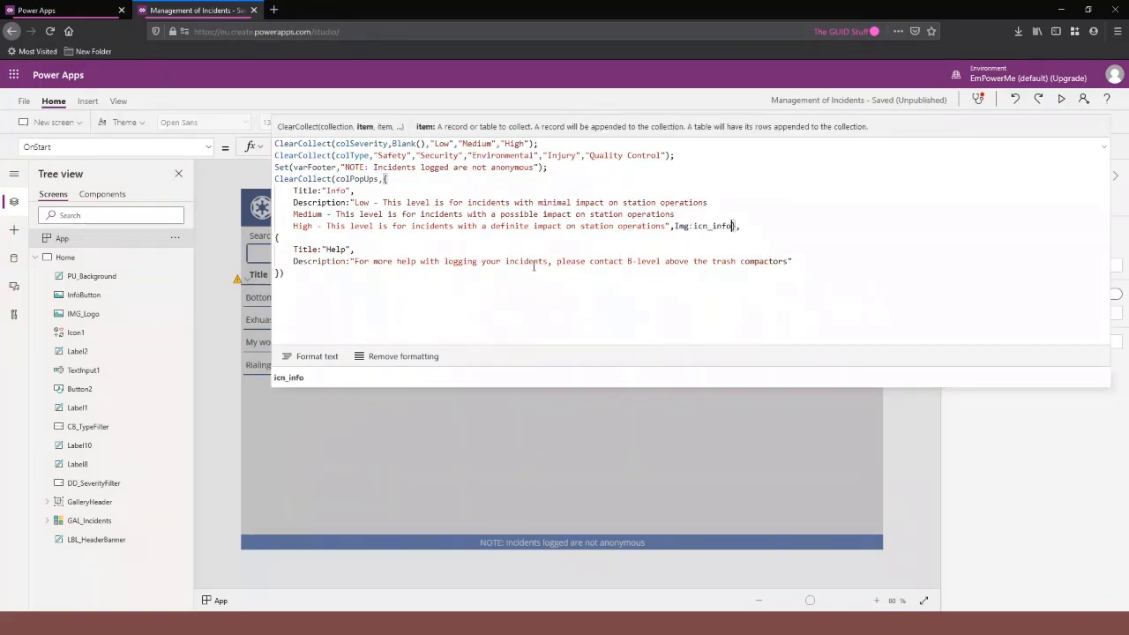
Add the field Img:icn_help after the description in the Help record of the colPopUps collection.
{"action": "left_click", "coordinate": [309, 274]}
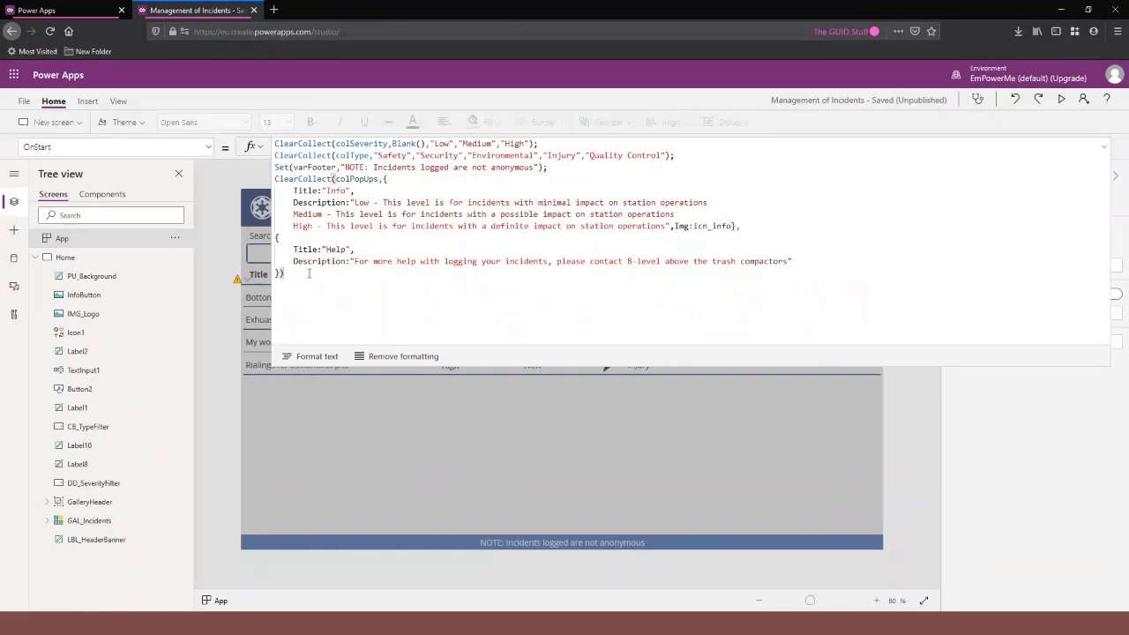
{"action": "left_click", "coordinate": [785, 267]}
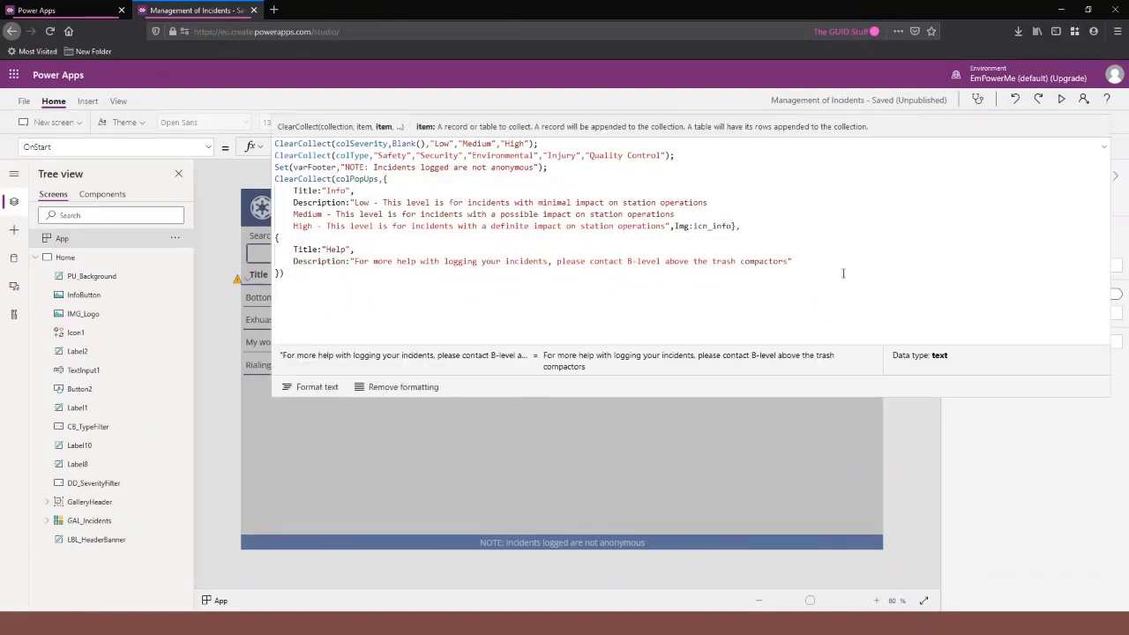
{"action": "type", "text": ","}
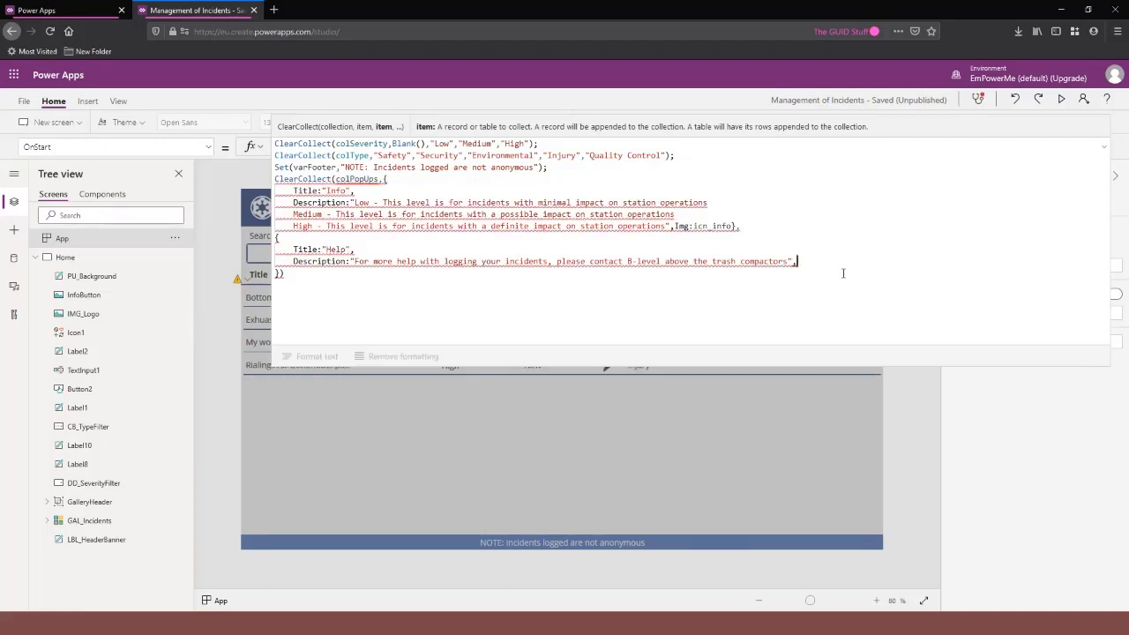
{"action": "type", "text": "Im"}
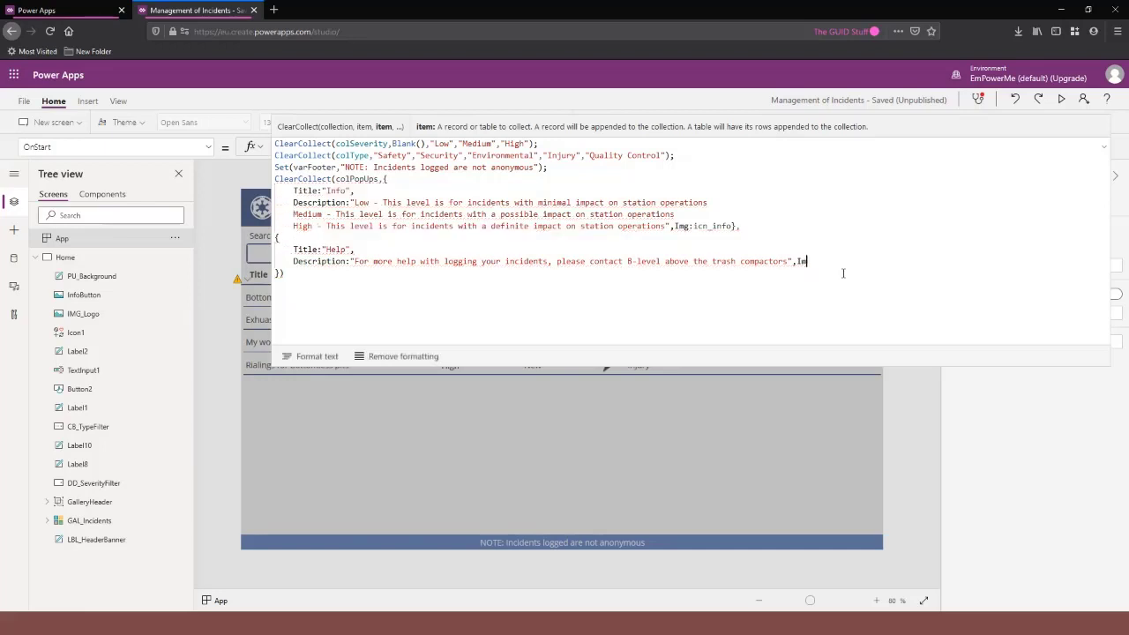
{"action": "type", "text": "g:icn_"}
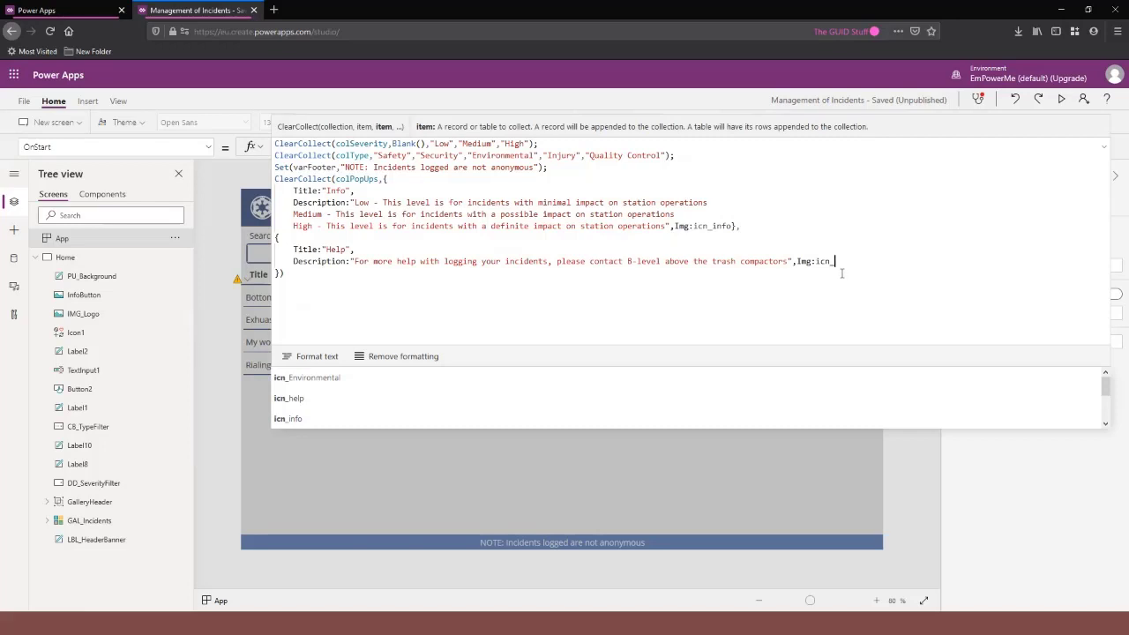
{"action": "left_click", "coordinate": [315, 398]}
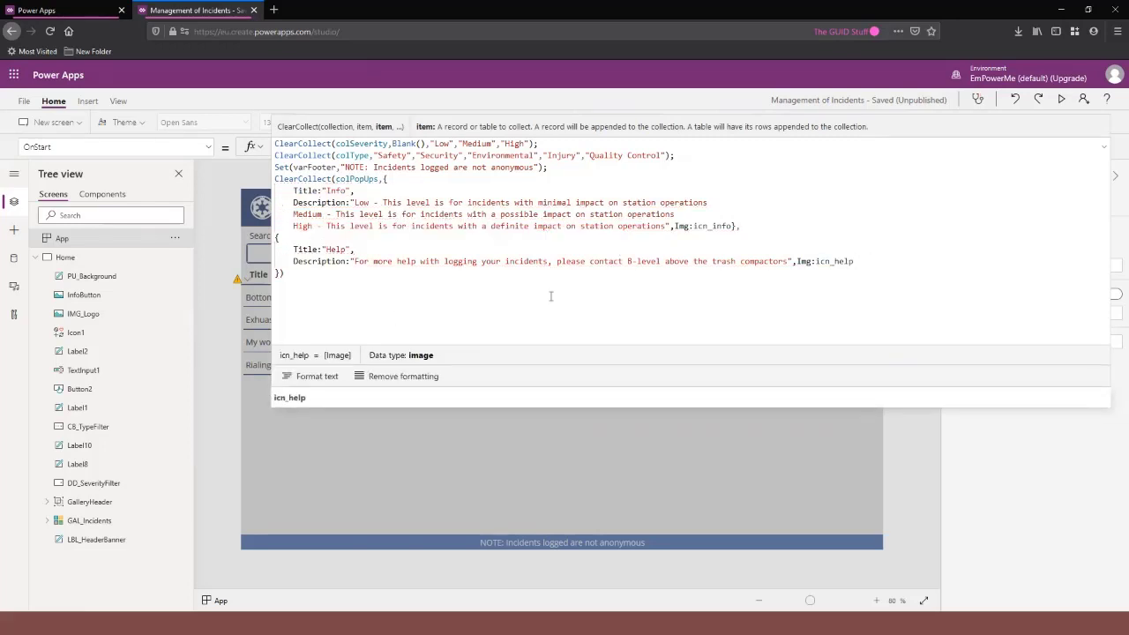
{"action": "left_click", "coordinate": [844, 296]}
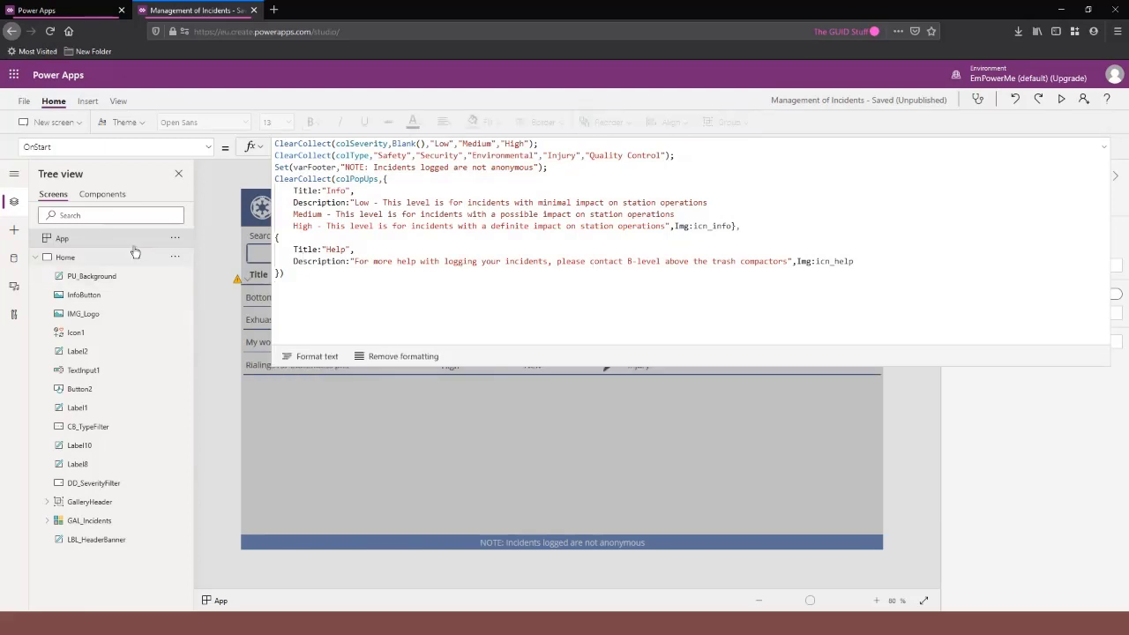
Run the app's OnStart, check the preview of the colPopUps collection and collapse the expanded formula.
{"action": "left_click", "coordinate": [174, 238]}
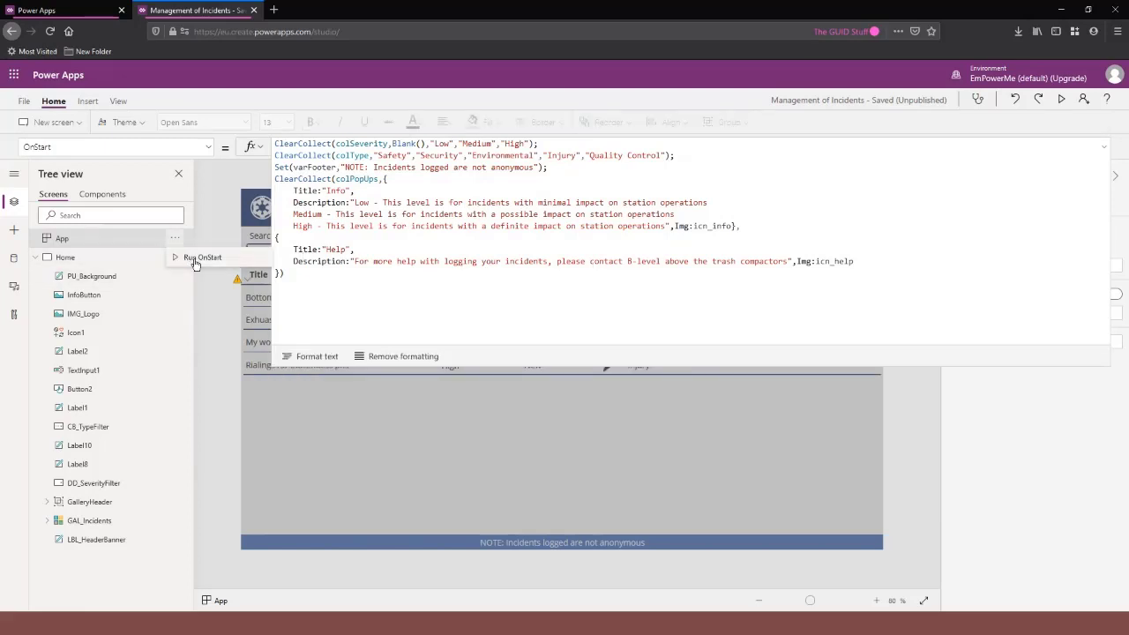
{"action": "left_click", "coordinate": [200, 258]}
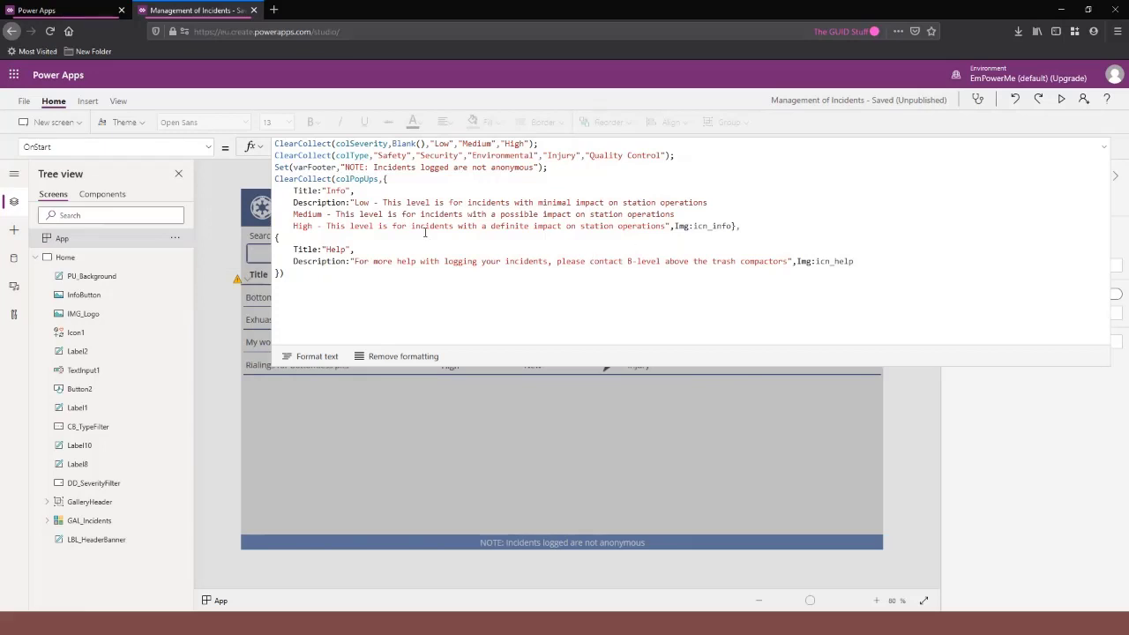
{"action": "double_click", "coordinate": [357, 179]}
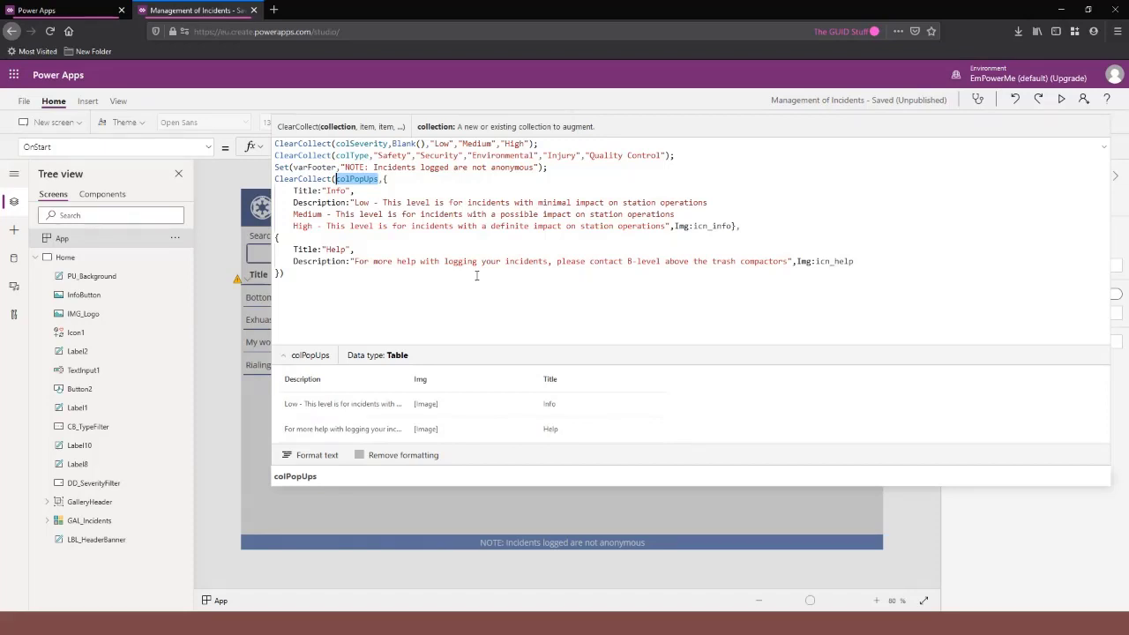
{"action": "key", "text": "ctrl+s"}
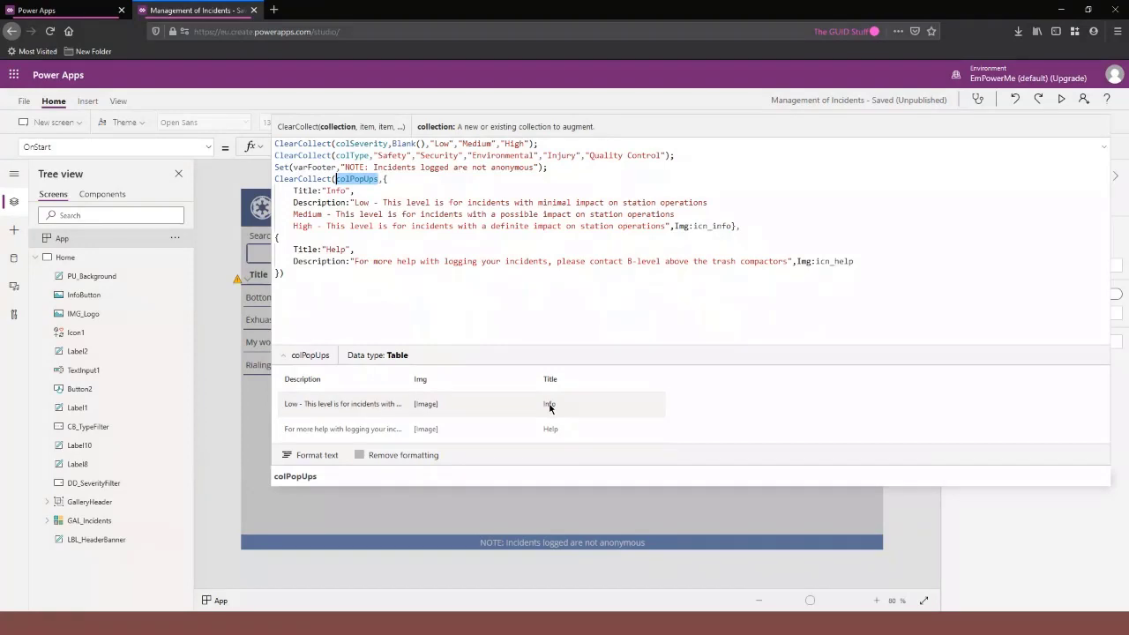
{"action": "key", "text": "ctrl"}
{"action": "key", "text": "ctrl"}
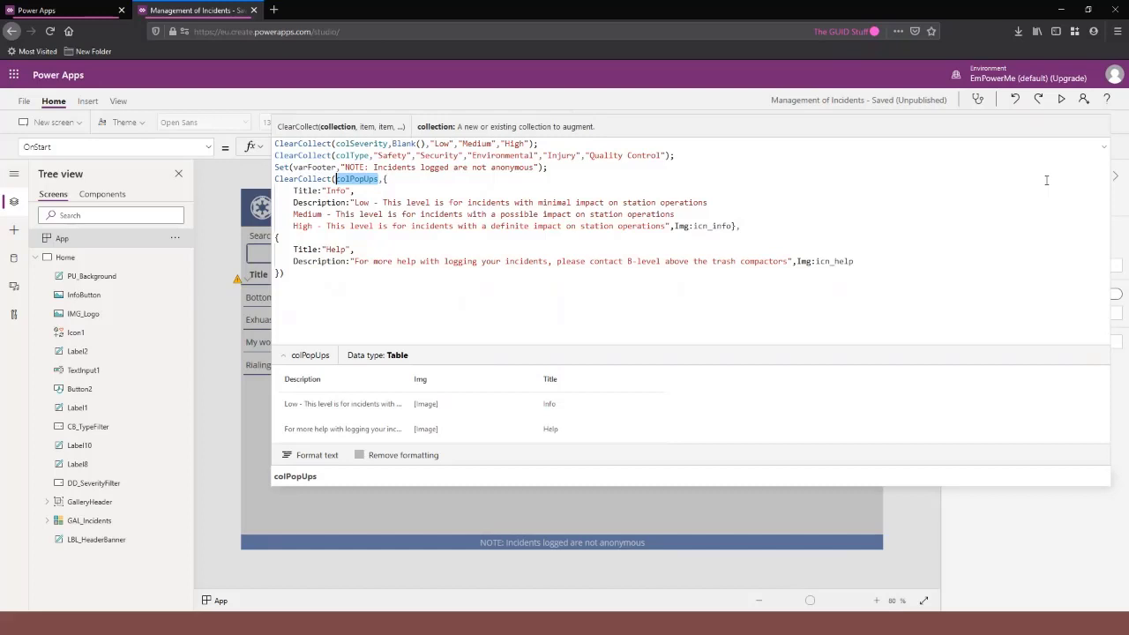
{"action": "left_click", "coordinate": [1104, 147]}
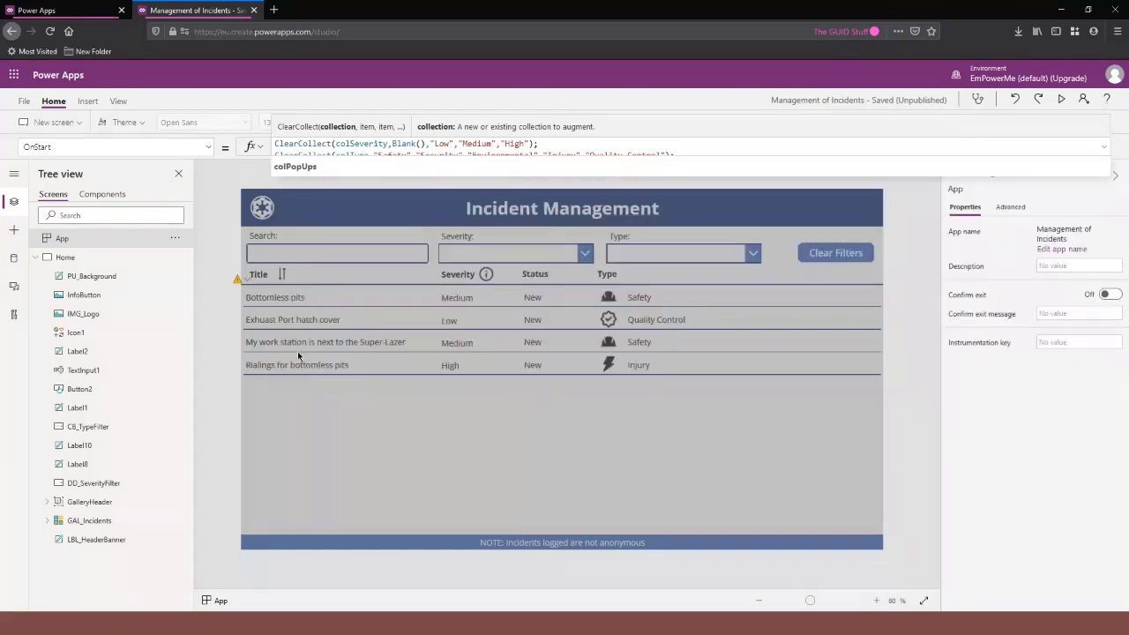
Insert a new label above PU_Background on the Home screen and clear its text.
{"action": "left_click", "coordinate": [226, 300]}
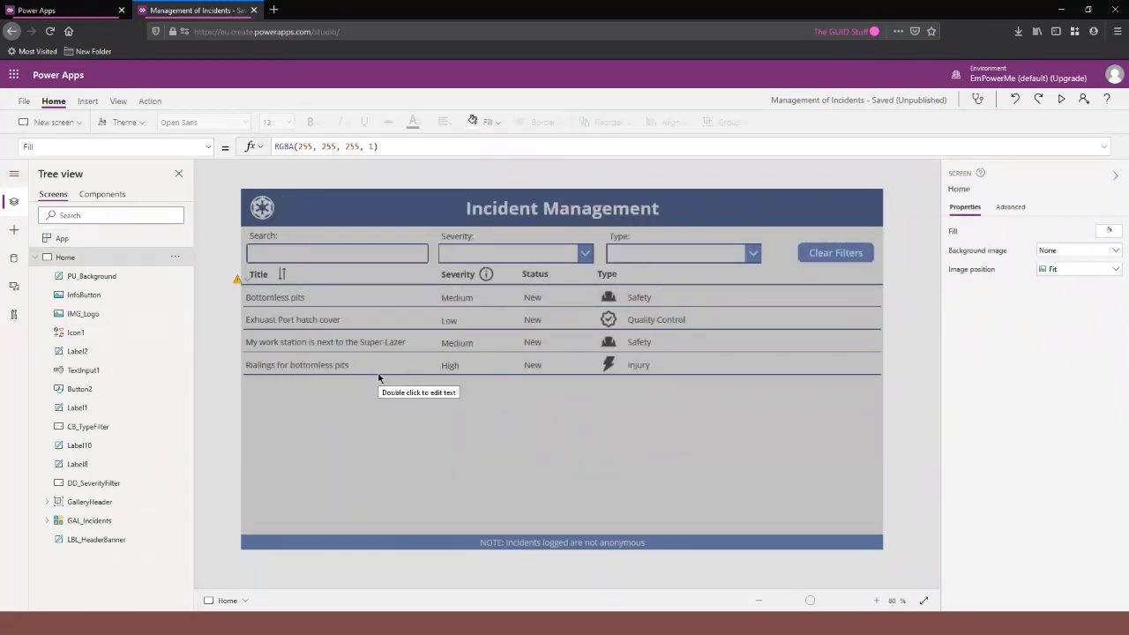
{"action": "left_click", "coordinate": [121, 277]}
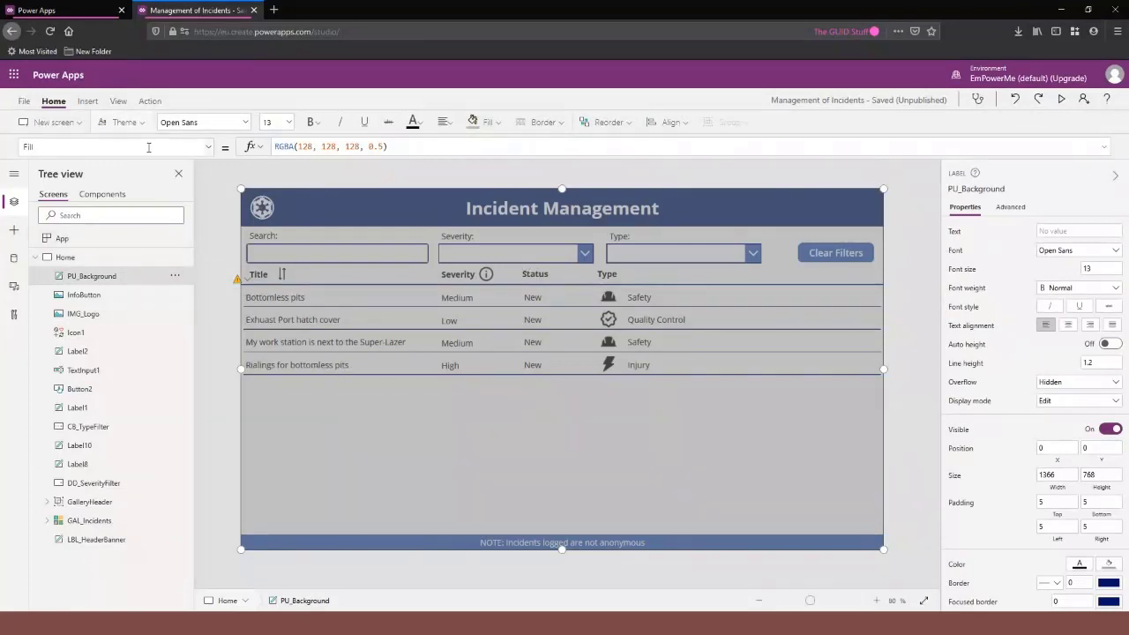
{"action": "left_click", "coordinate": [88, 102]}
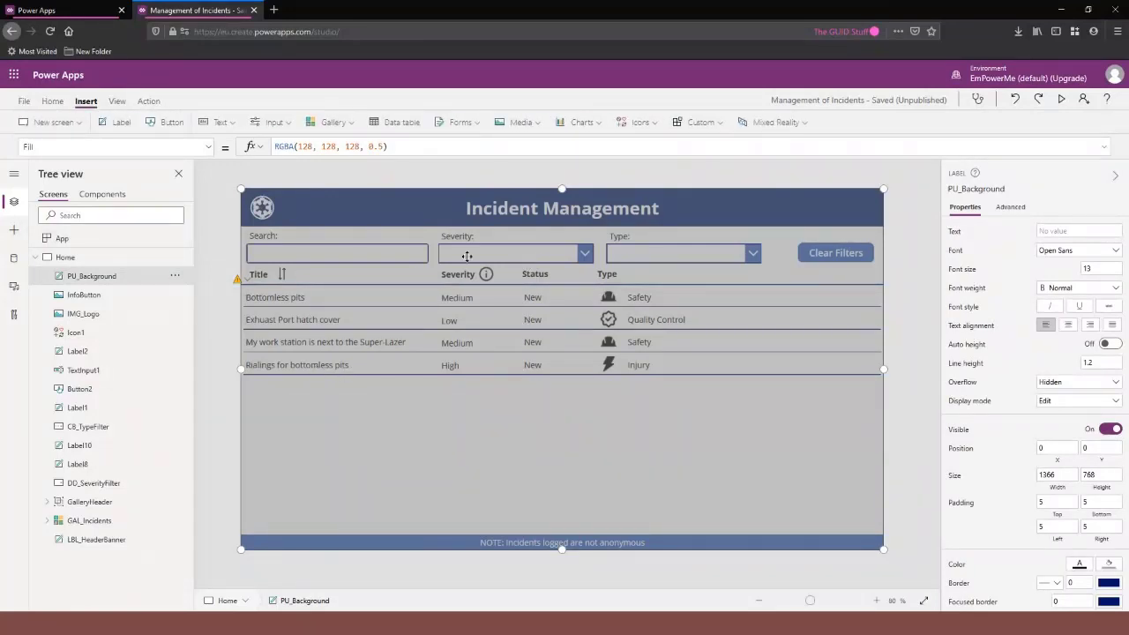
{"action": "left_click", "coordinate": [126, 126]}
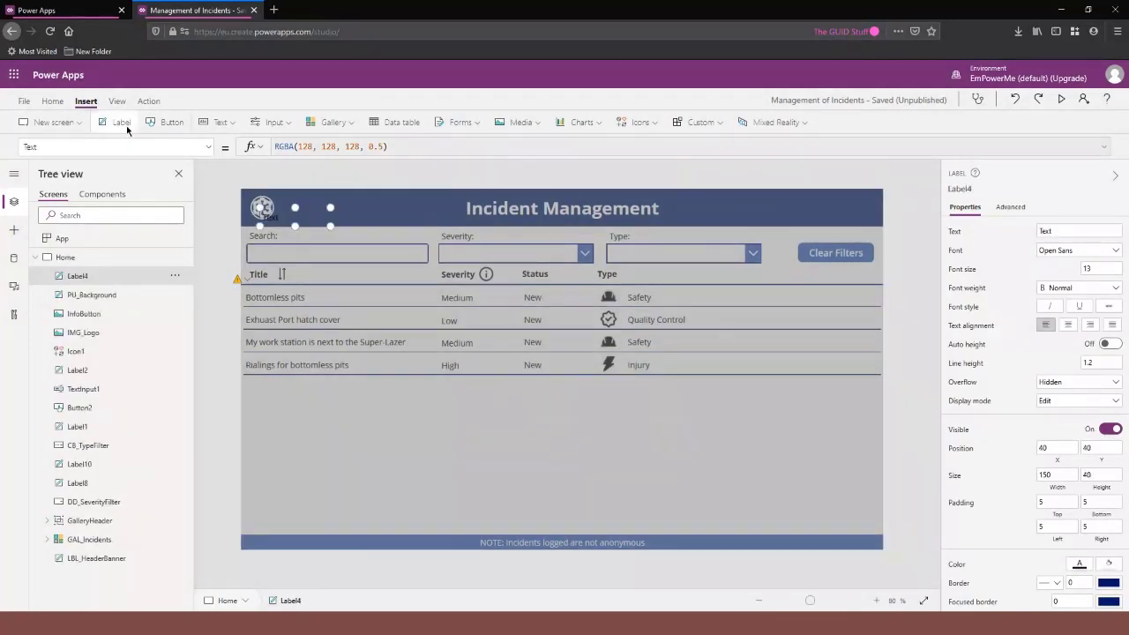
{"action": "left_click", "coordinate": [326, 148]}
{"action": "left_click_drag", "start_coordinate": [326, 148], "coordinate": [107, 127]}
{"action": "key", "text": "BackSpace"}
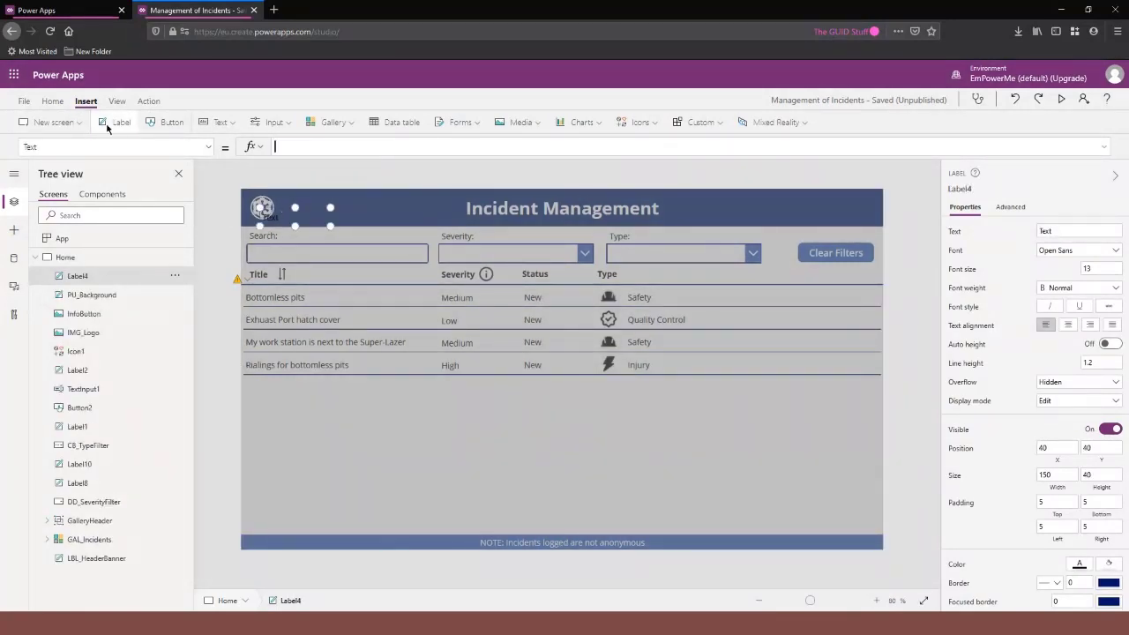
Fill the new empty label with white, RGBA(255, 255, 255, 1).
{"action": "left_click", "coordinate": [52, 100]}
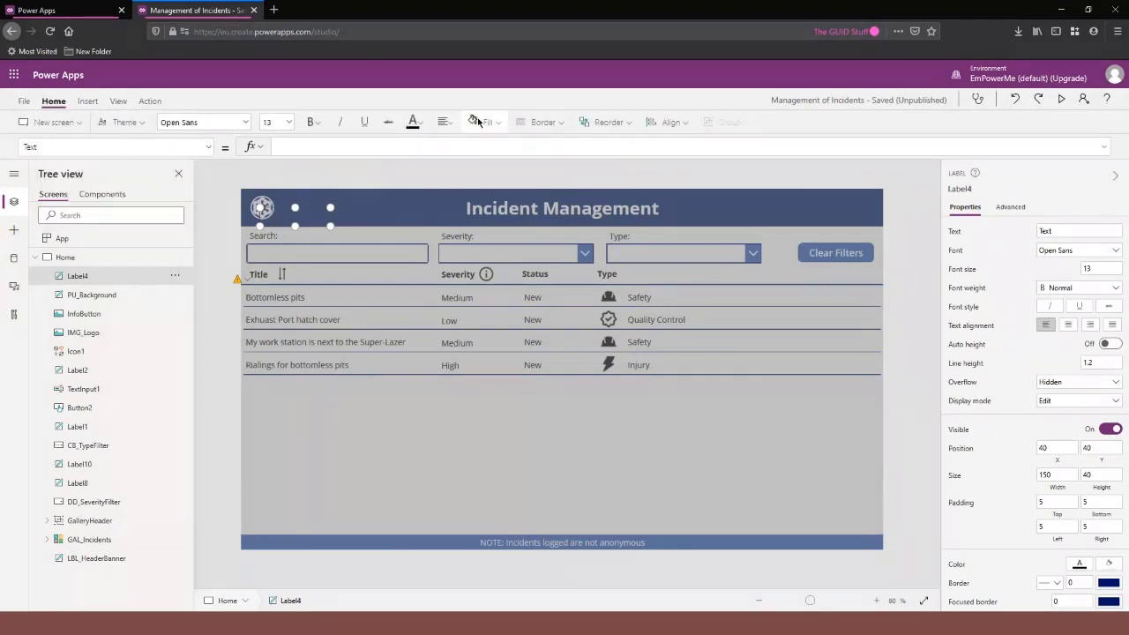
{"action": "left_click", "coordinate": [478, 121]}
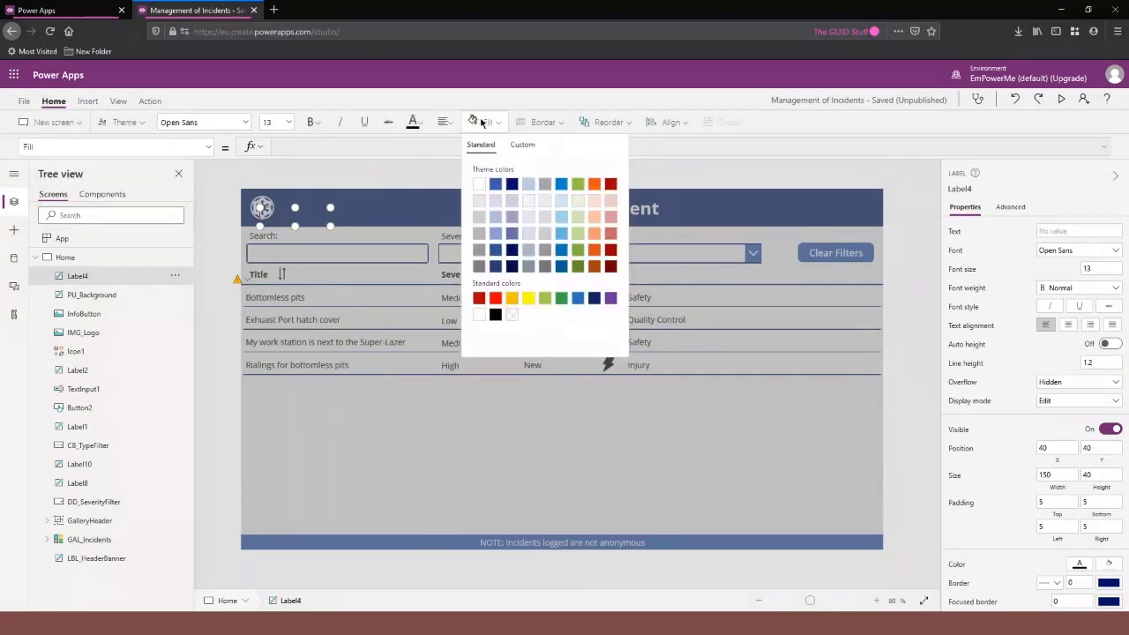
{"action": "left_click", "coordinate": [313, 218]}
Enlarge the white label to about 871 by 475 and centre it over the screen at about X 247, Y 146.
{"action": "left_click_drag", "start_coordinate": [310, 219], "coordinate": [389, 252]}
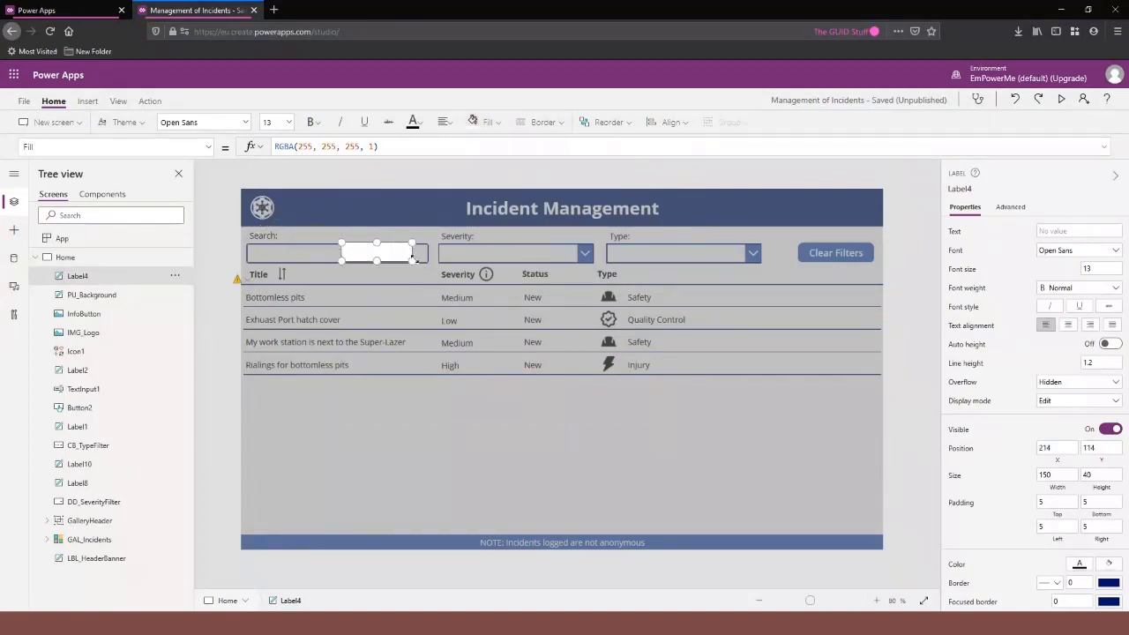
{"action": "left_click_drag", "start_coordinate": [412, 257], "coordinate": [751, 459]}
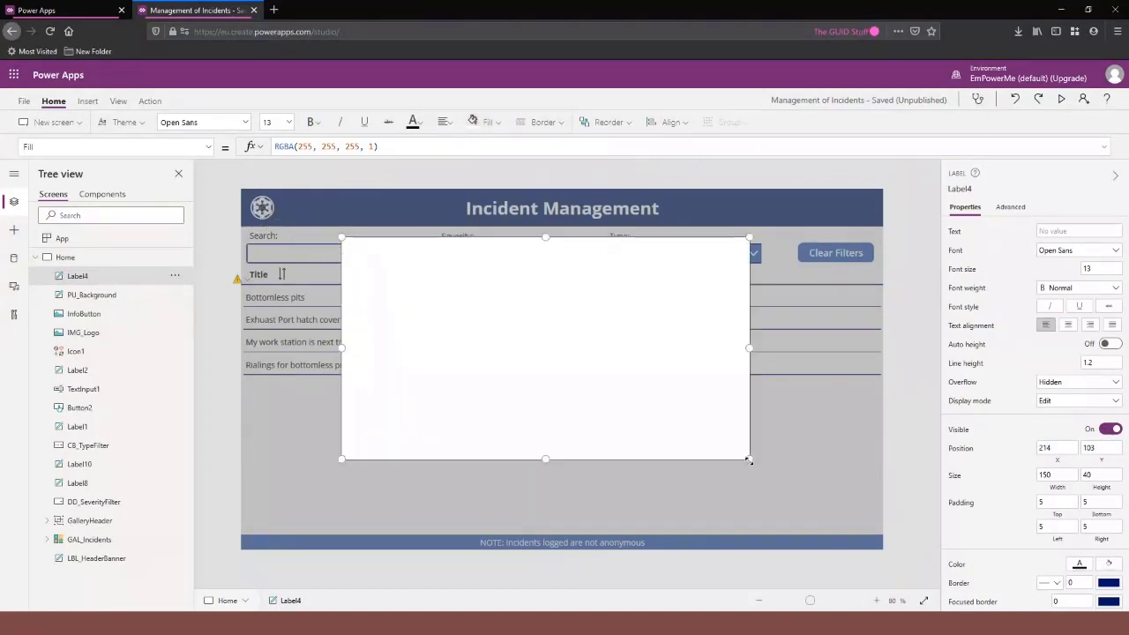
{"action": "left_click_drag", "start_coordinate": [555, 326], "coordinate": [572, 342]}
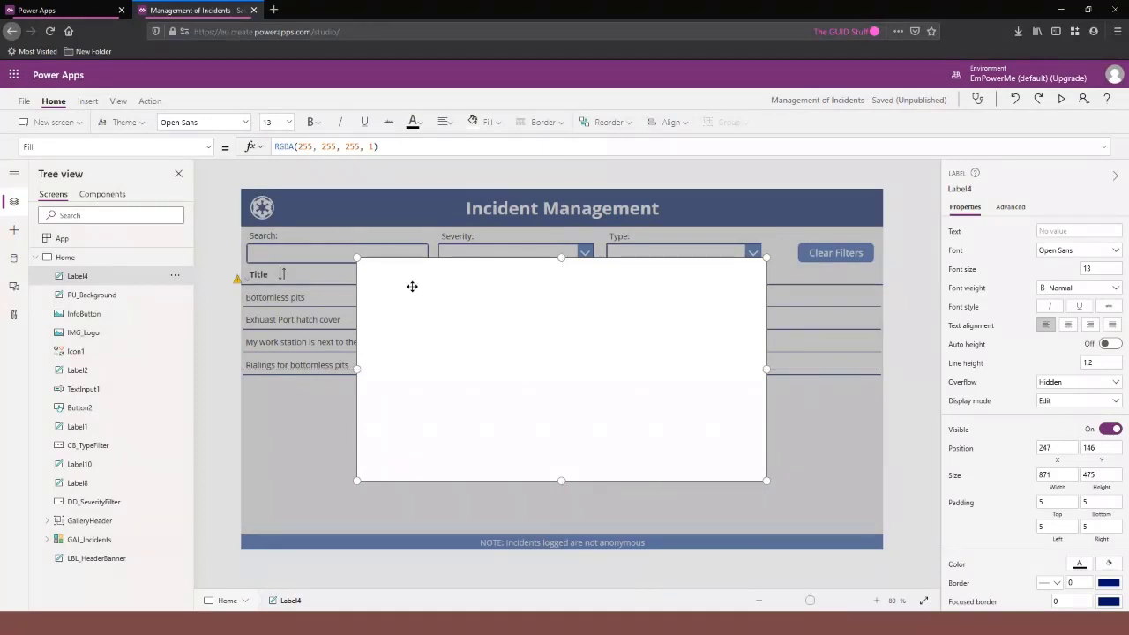
Rename the white label as PU_Foreground.
{"action": "double_click", "coordinate": [173, 276]}
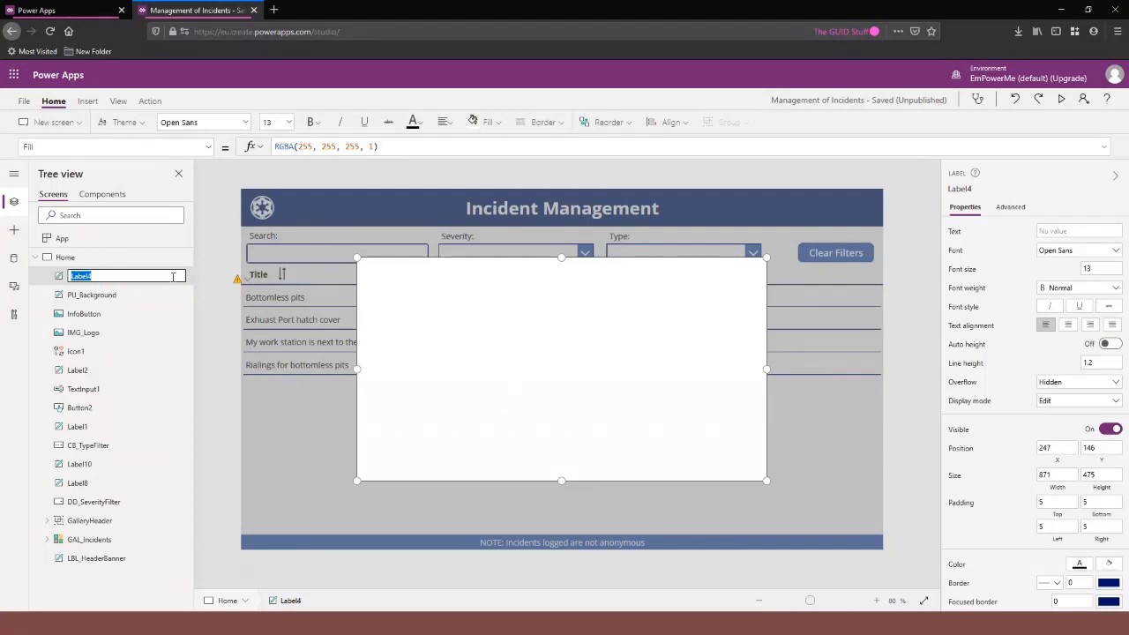
{"action": "type", "text": "PU_Foreground"}
{"action": "key", "text": "Return"}
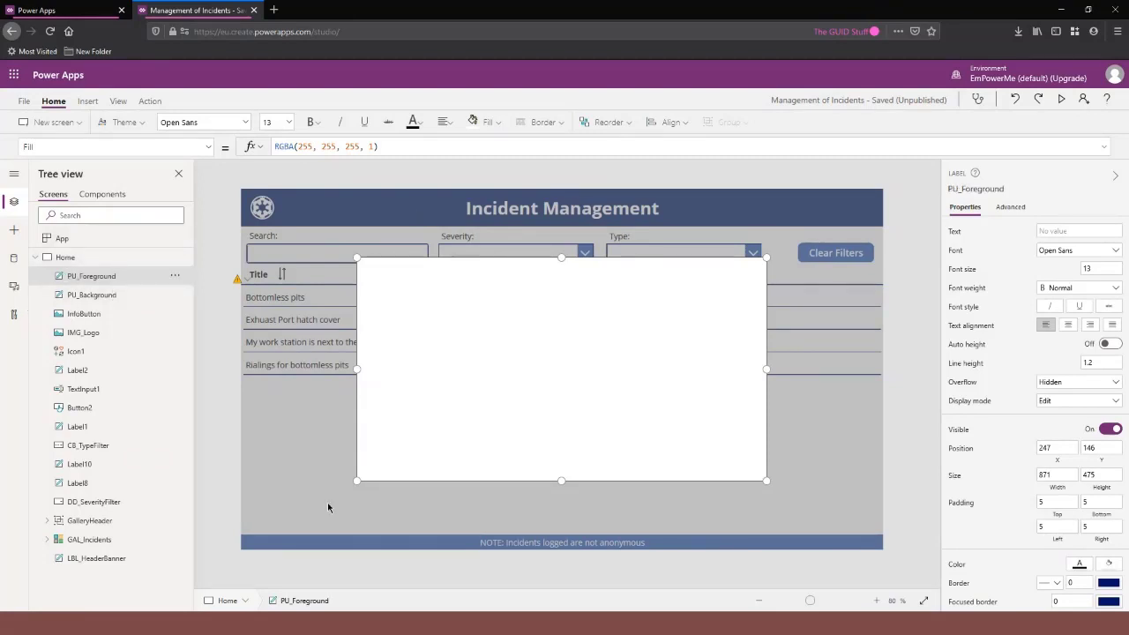
Insert a blank vertical gallery and fit it over PU_Foreground at about X 265, Y 167, sized about 828 by 385.
{"action": "left_click", "coordinate": [86, 100]}
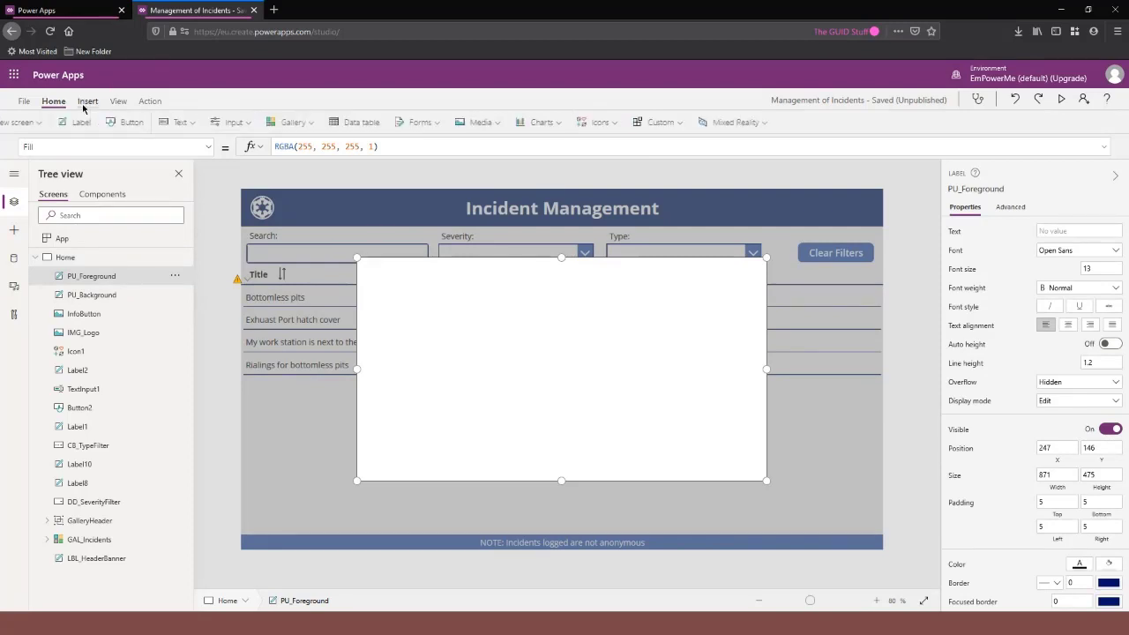
{"action": "left_click", "coordinate": [329, 122]}
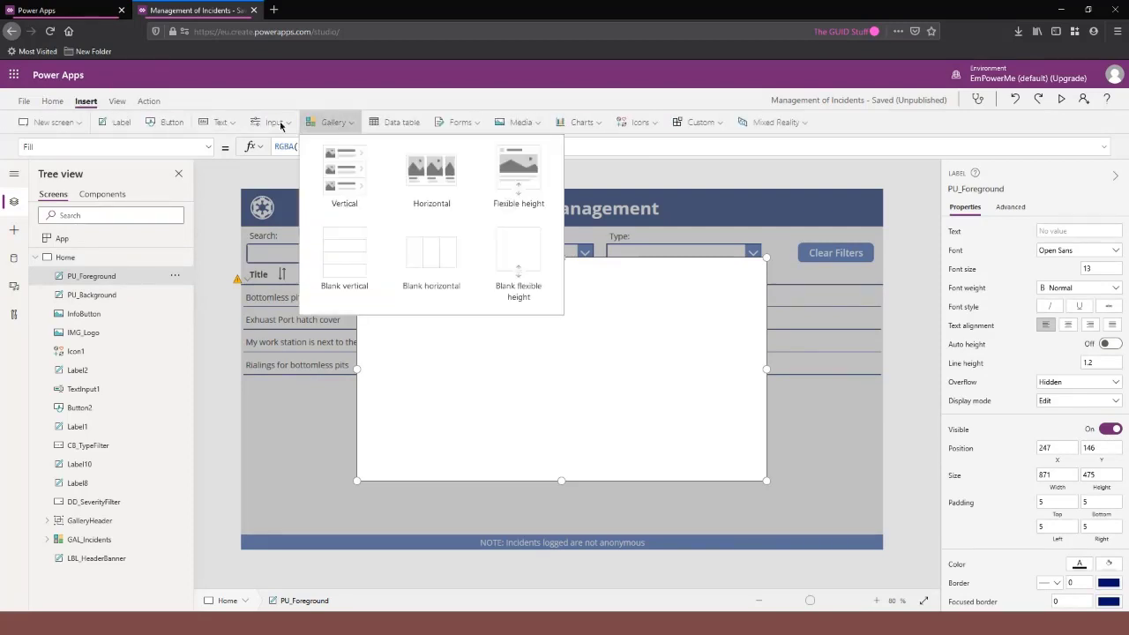
{"action": "left_click", "coordinate": [348, 258]}
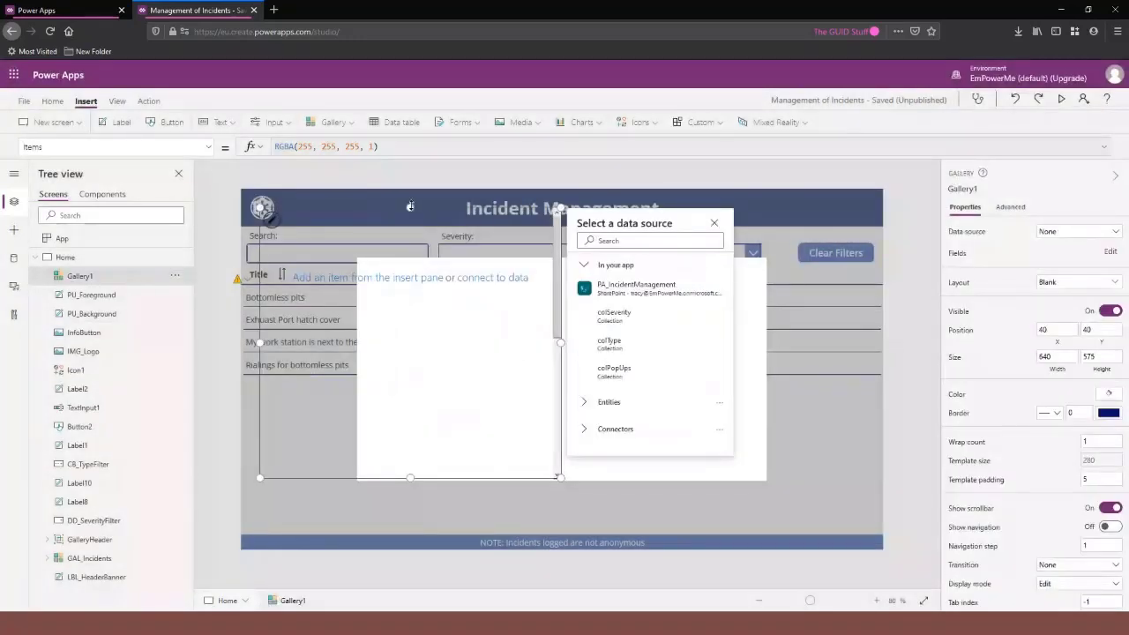
{"action": "left_click", "coordinate": [410, 206]}
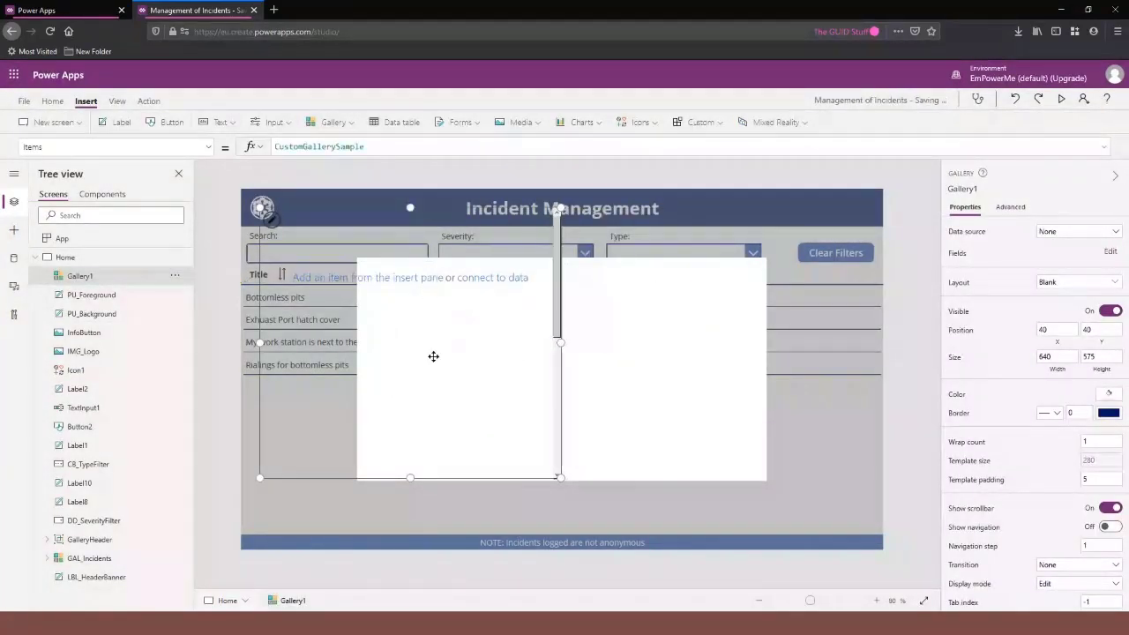
{"action": "left_click_drag", "start_coordinate": [433, 357], "coordinate": [589, 279]}
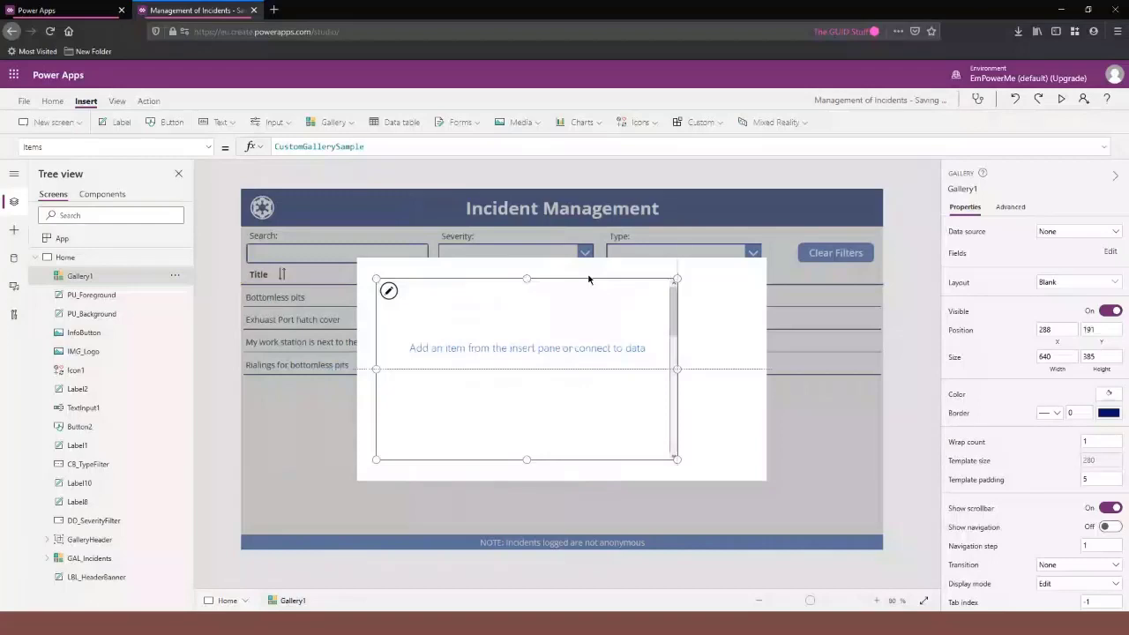
{"action": "left_click_drag", "start_coordinate": [589, 279], "coordinate": [588, 277]}
Set the new gallery's Items to the colPopUps collection.
{"action": "left_click_drag", "start_coordinate": [366, 147], "coordinate": [274, 147]}
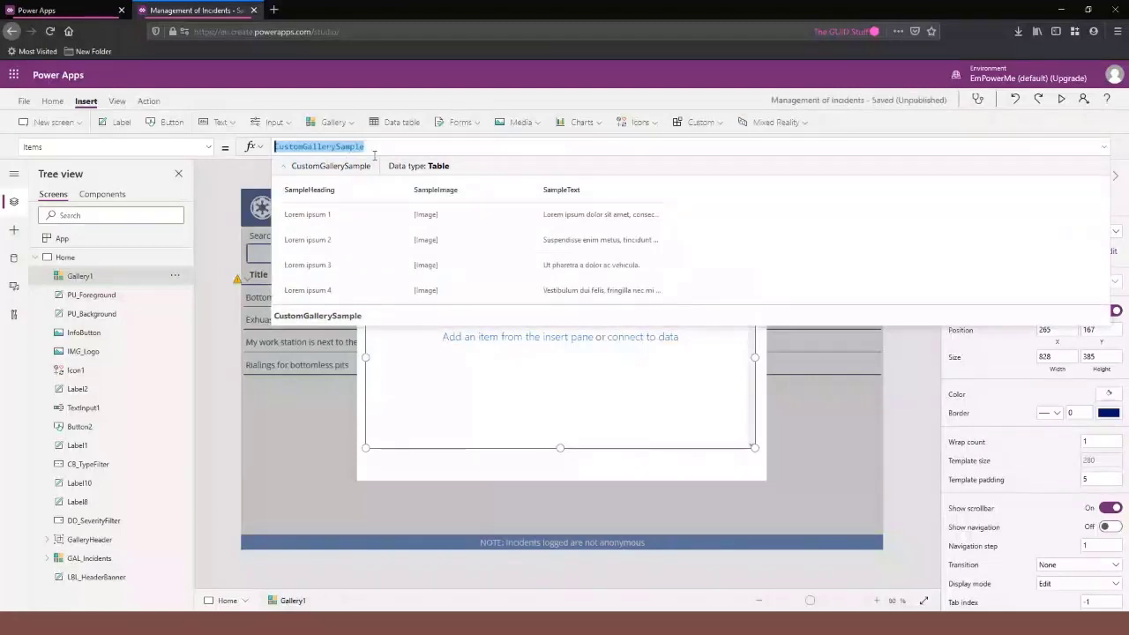
{"action": "key", "text": "BackSpace"}
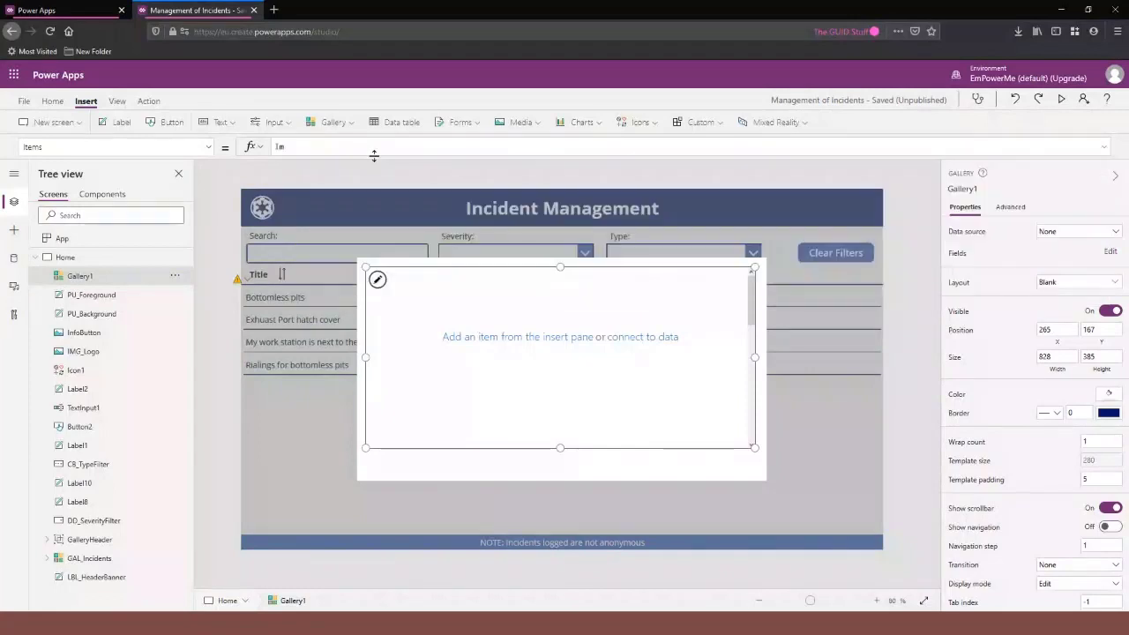
{"action": "type", "text": "colP"}
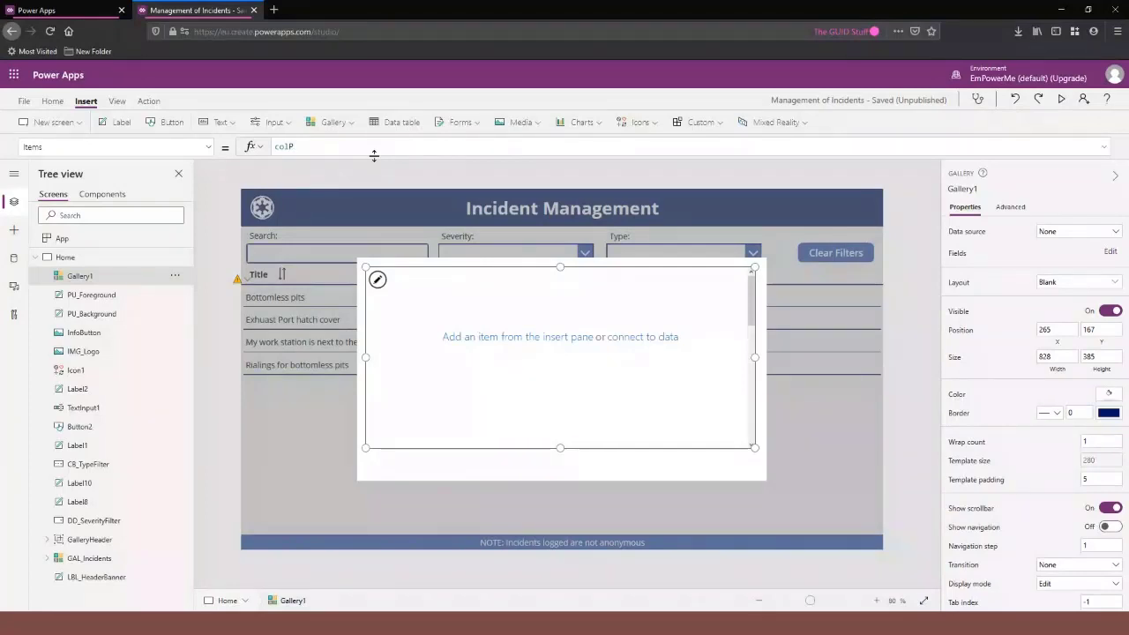
{"action": "type", "text": "opUps"}
{"action": "left_click", "coordinate": [347, 145]}
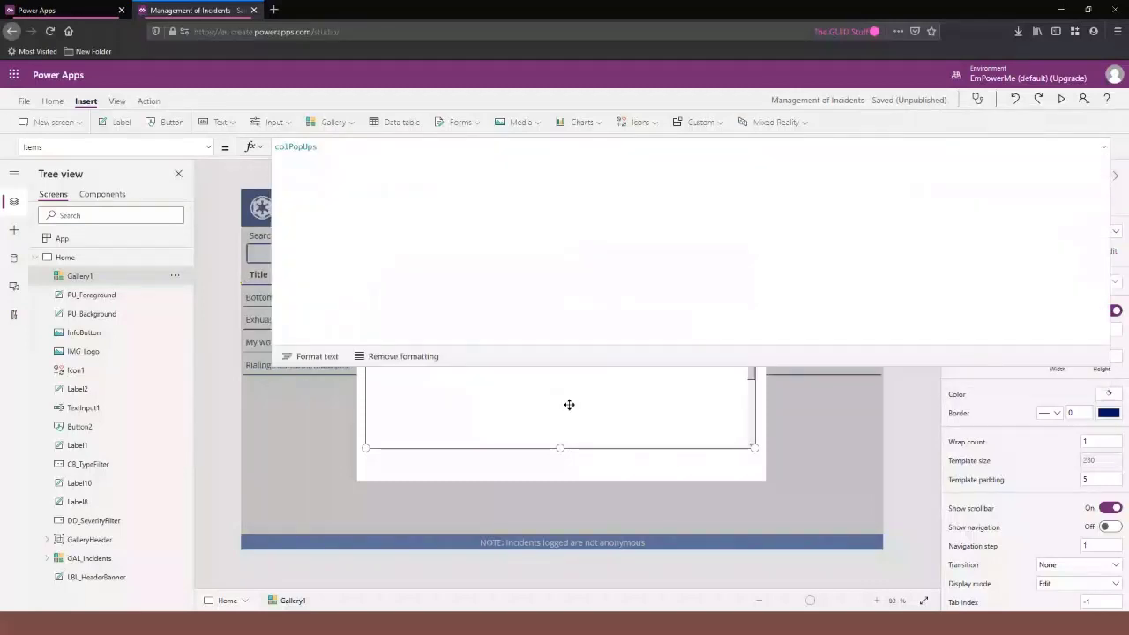
{"action": "left_click", "coordinate": [1102, 149]}
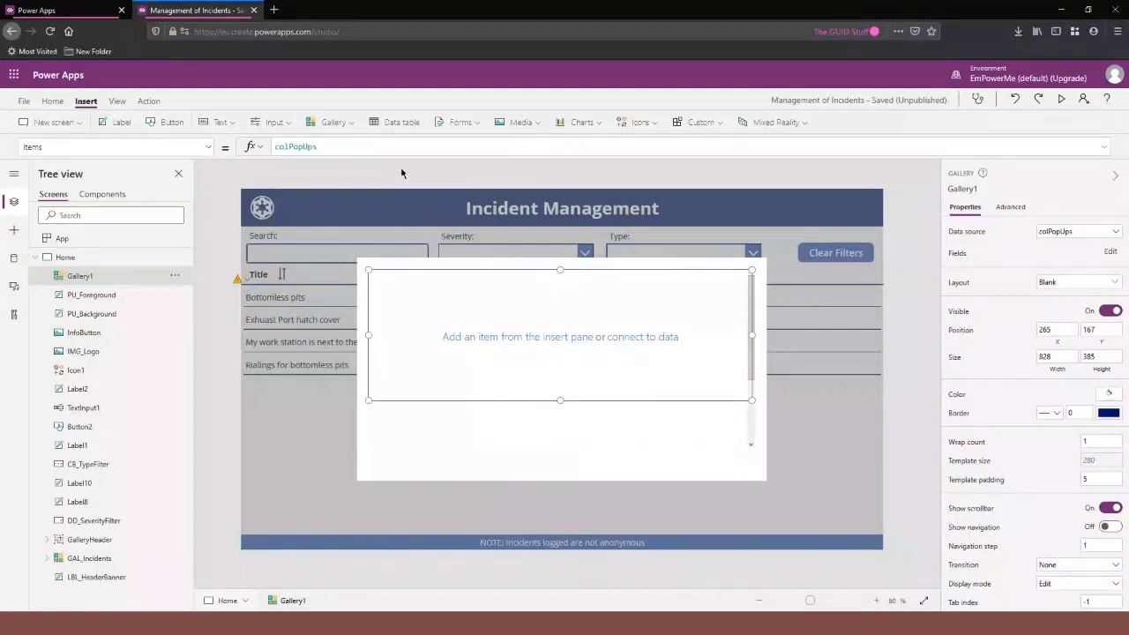
Add an image about 65 by 70 at the top centre of the gallery template and enlarge the template to about 346 high.
{"action": "left_click", "coordinate": [533, 123]}
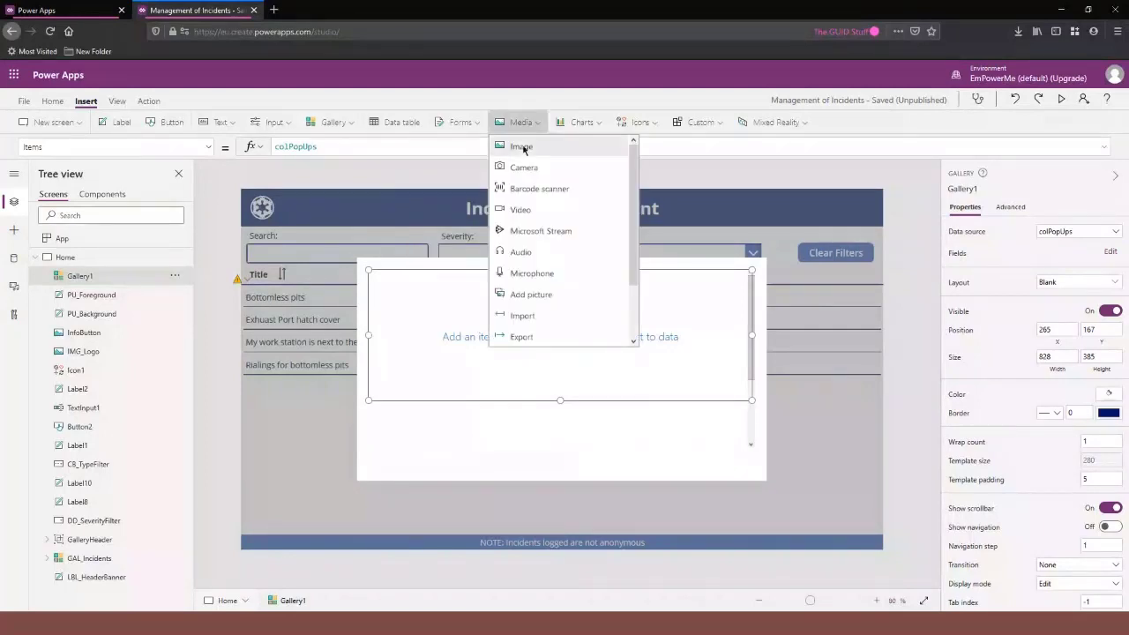
{"action": "left_click", "coordinate": [533, 122]}
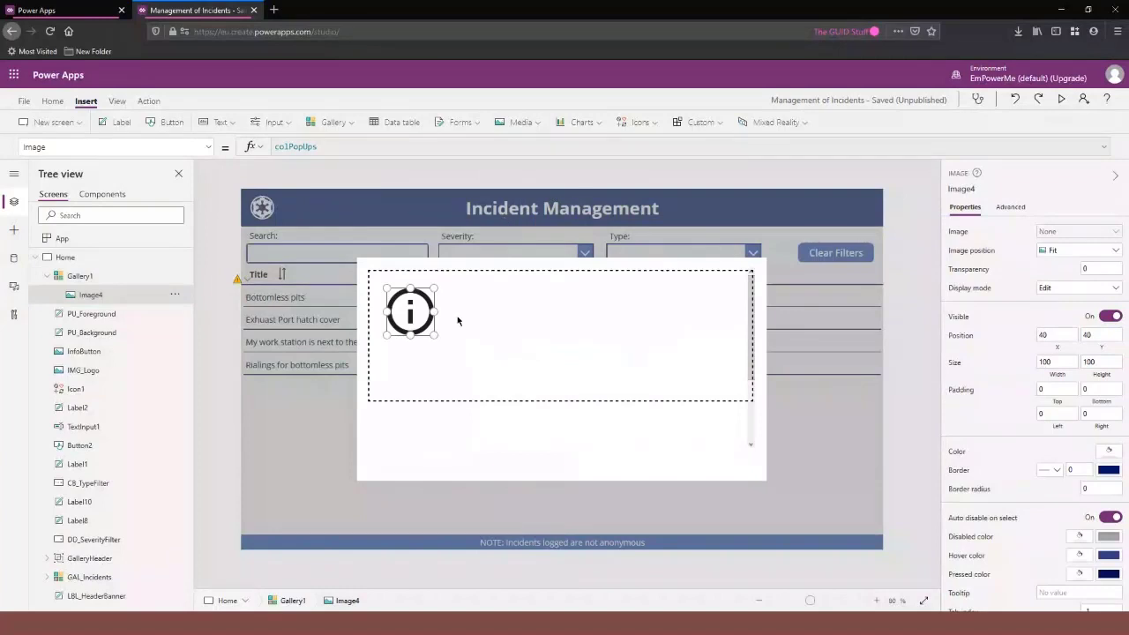
{"action": "left_click_drag", "start_coordinate": [413, 311], "coordinate": [574, 312]}
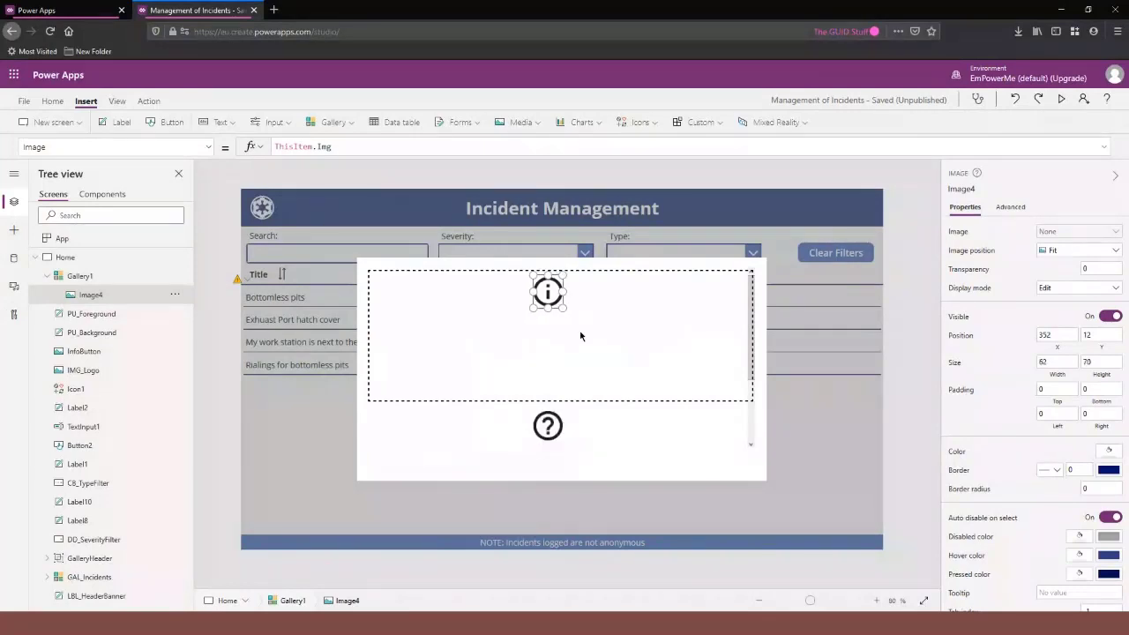
{"action": "left_click", "coordinate": [557, 398]}
{"action": "left_click_drag", "start_coordinate": [557, 398], "coordinate": [556, 432]}
{"action": "left_click_drag", "start_coordinate": [548, 291], "coordinate": [557, 292]}
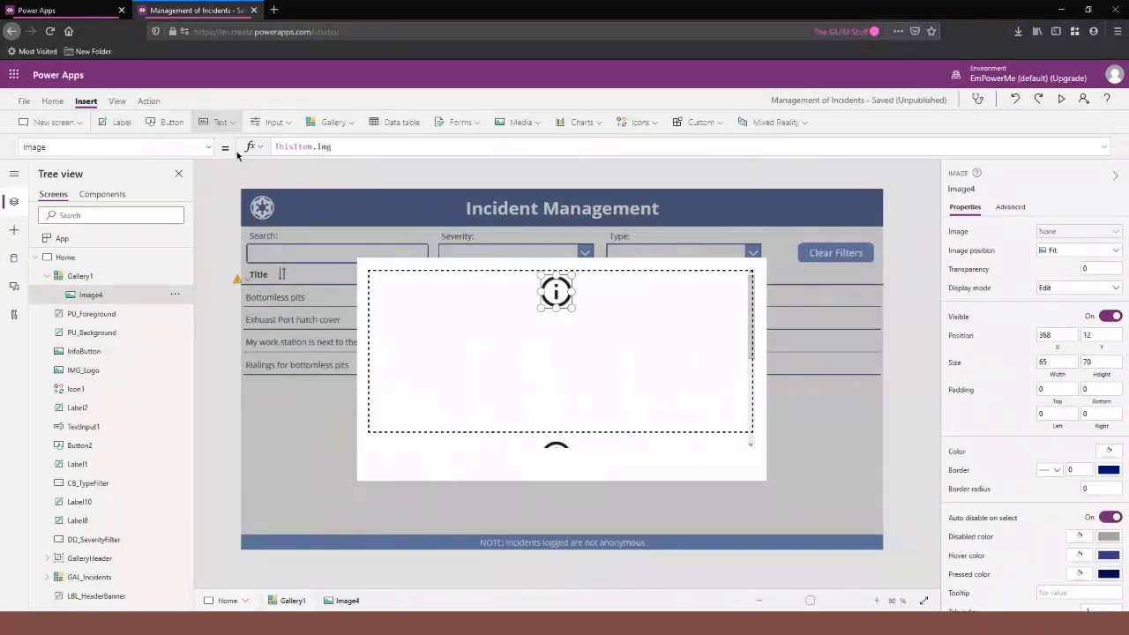
Add a label showing ThisItem.Description in the lower part of the gallery template, about 683 by 146 at X 80, Y 184.
{"action": "left_click_drag", "start_coordinate": [440, 301], "coordinate": [517, 339]}
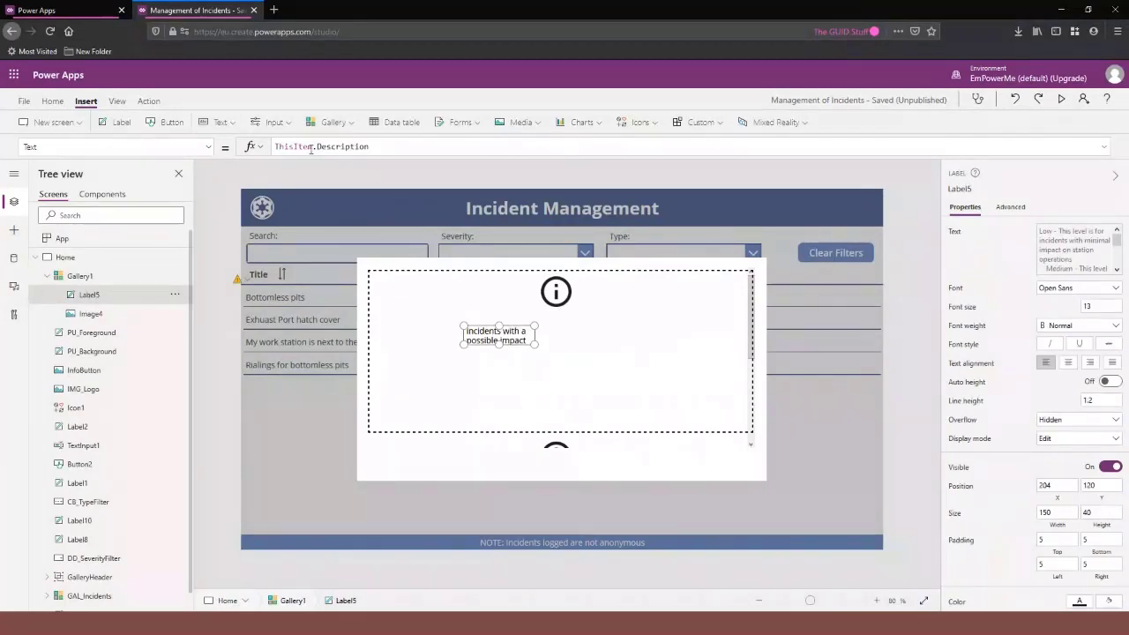
{"action": "left_click_drag", "start_coordinate": [512, 339], "coordinate": [740, 392]}
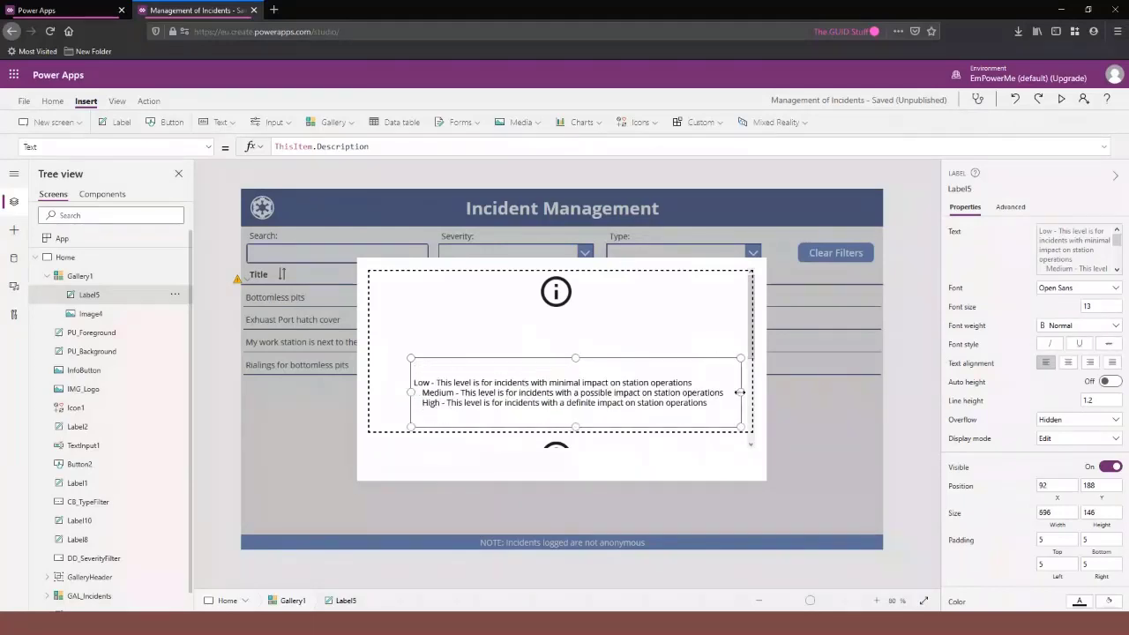
{"action": "left_click_drag", "start_coordinate": [412, 392], "coordinate": [398, 390]}
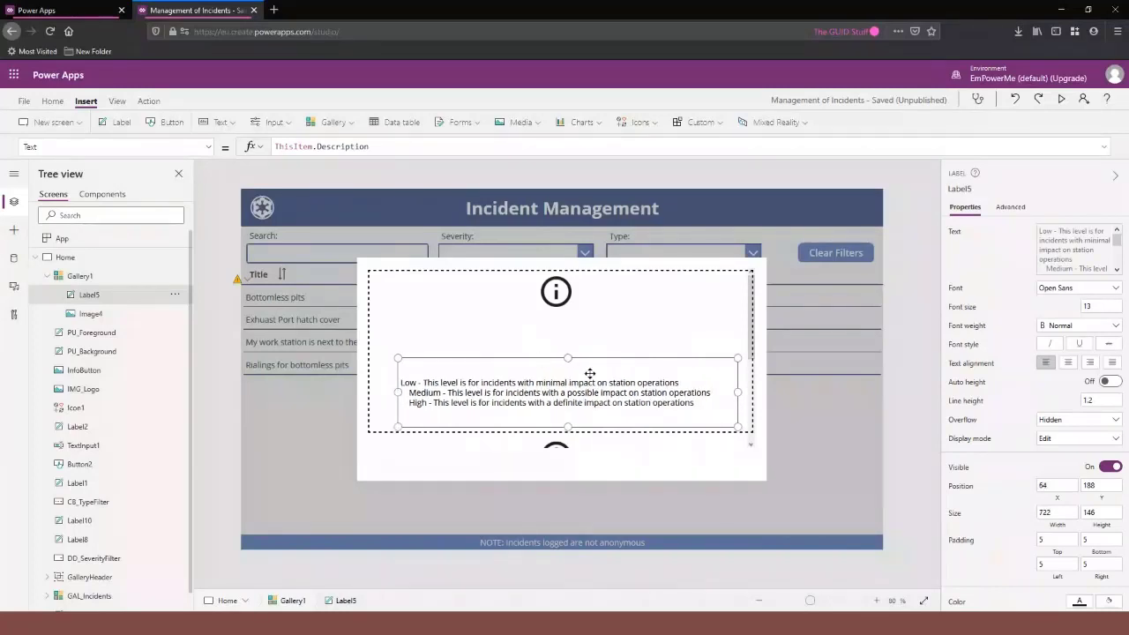
{"action": "left_click_drag", "start_coordinate": [737, 393], "coordinate": [720, 391]}
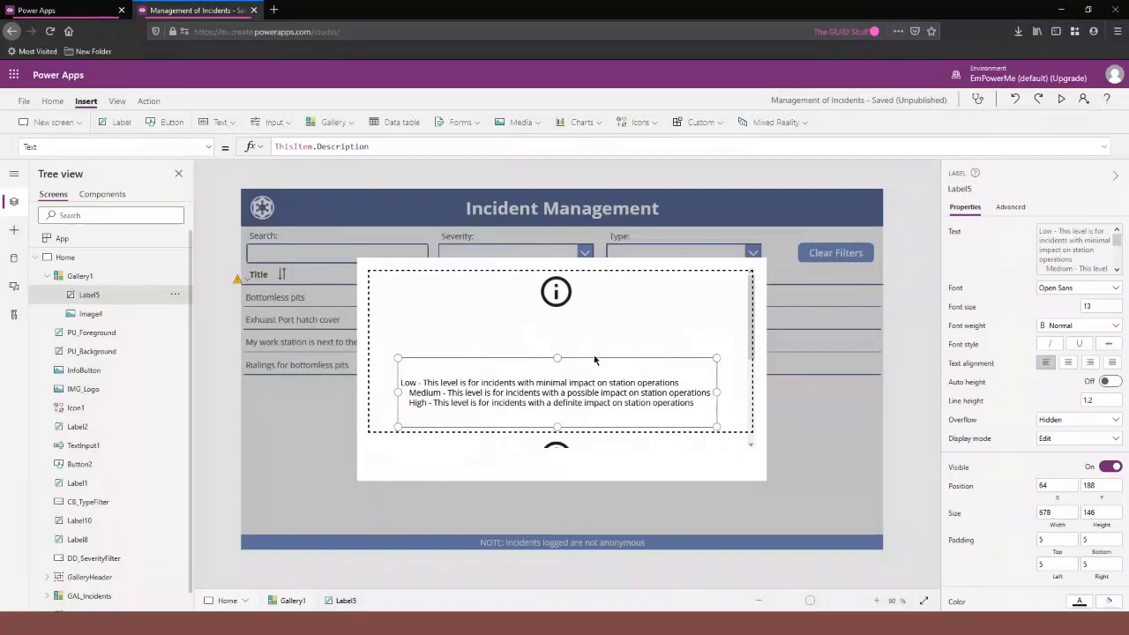
{"action": "left_click_drag", "start_coordinate": [598, 358], "coordinate": [605, 355]}
Add a centre-aligned label showing ThisItem.Title below the gallery image, about 161 by 46 at X 325, Y 113.
{"action": "left_click", "coordinate": [222, 122]}
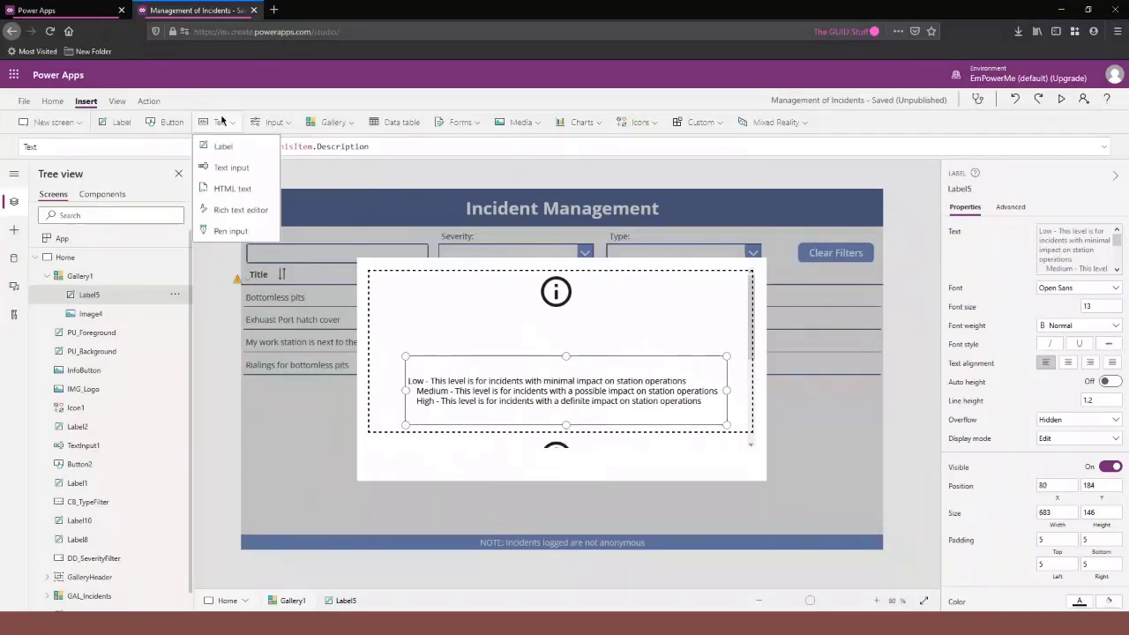
{"action": "left_click", "coordinate": [224, 147]}
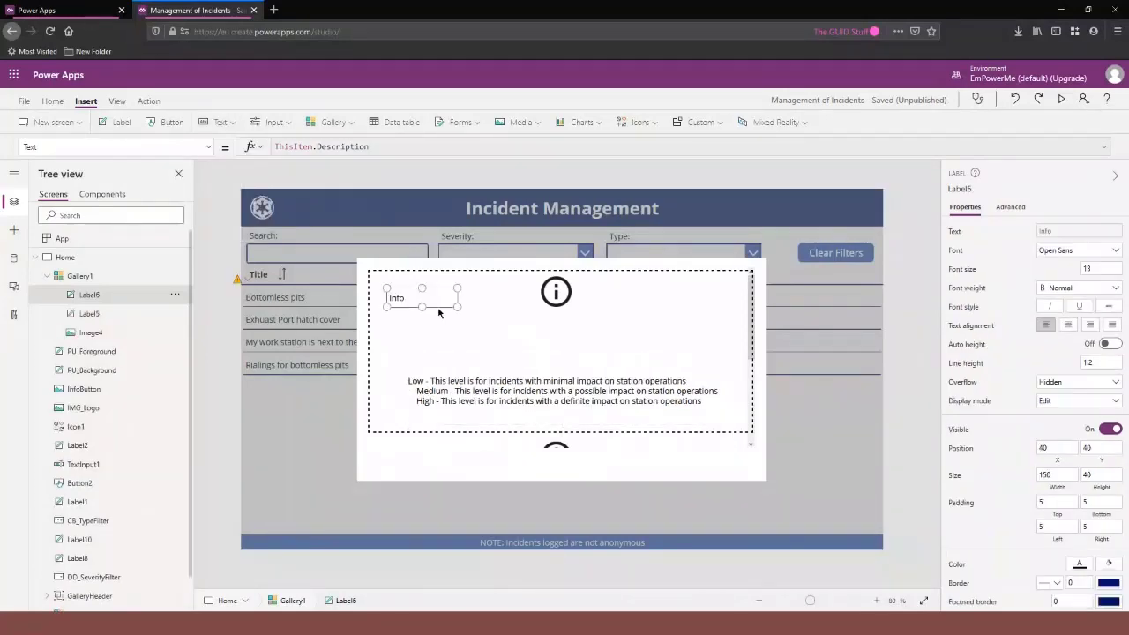
{"action": "left_click_drag", "start_coordinate": [430, 303], "coordinate": [565, 337]}
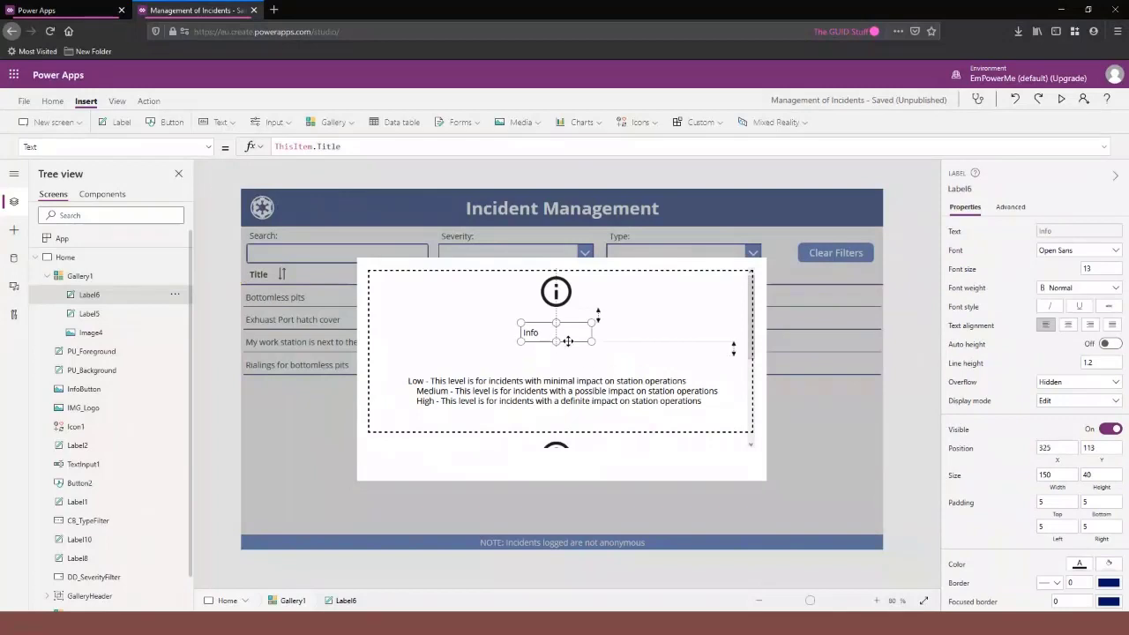
{"action": "left_click", "coordinate": [61, 101]}
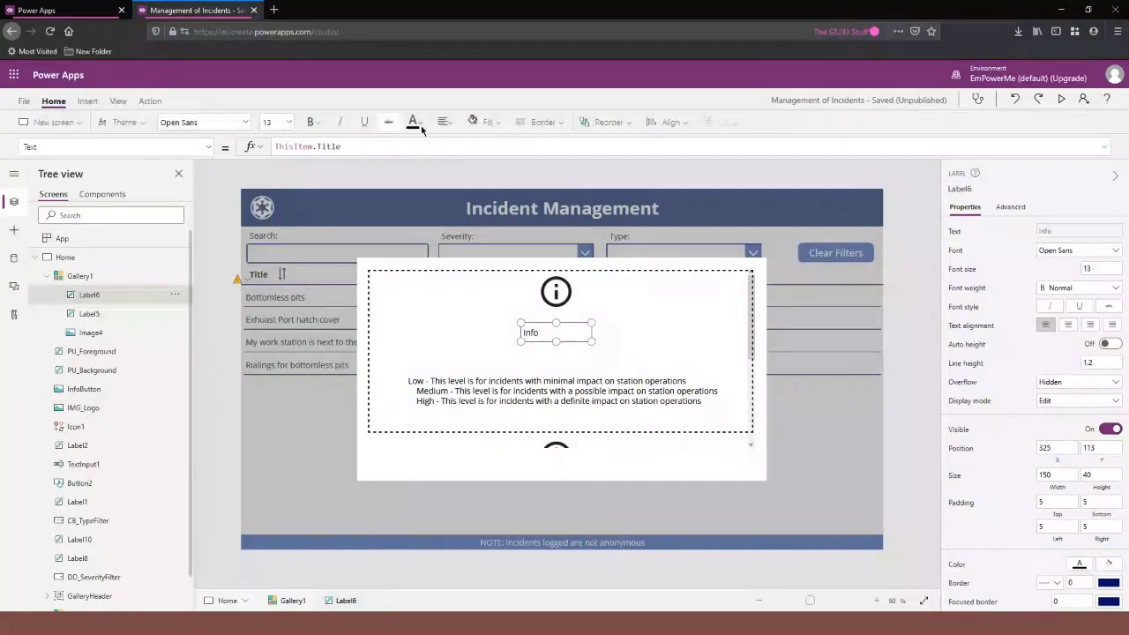
{"action": "left_click", "coordinate": [444, 122]}
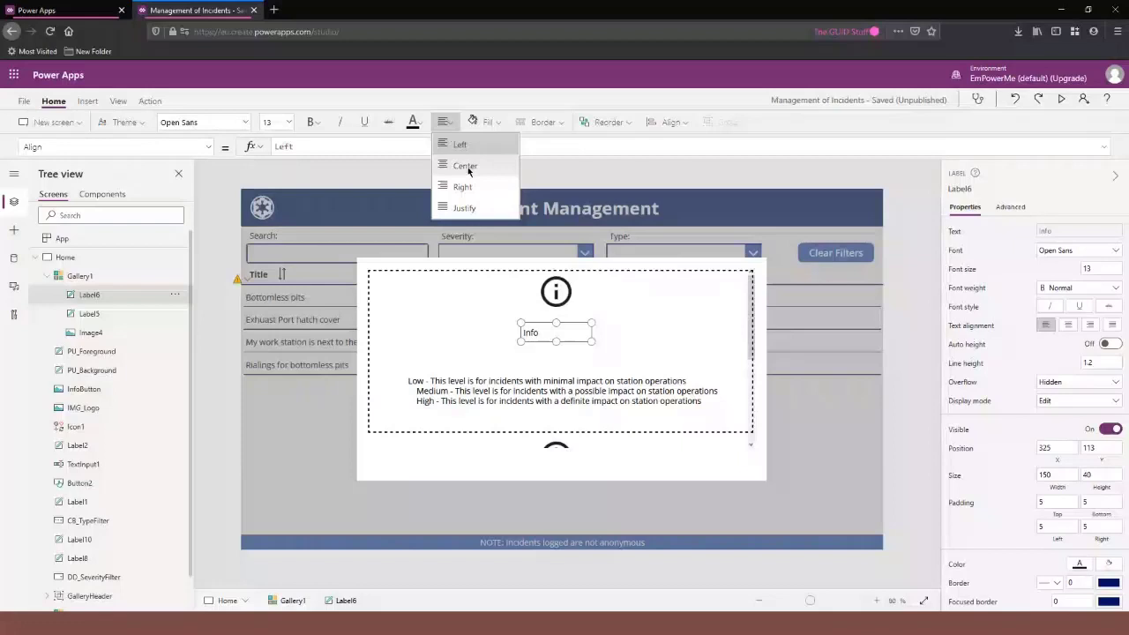
{"action": "left_click", "coordinate": [466, 167]}
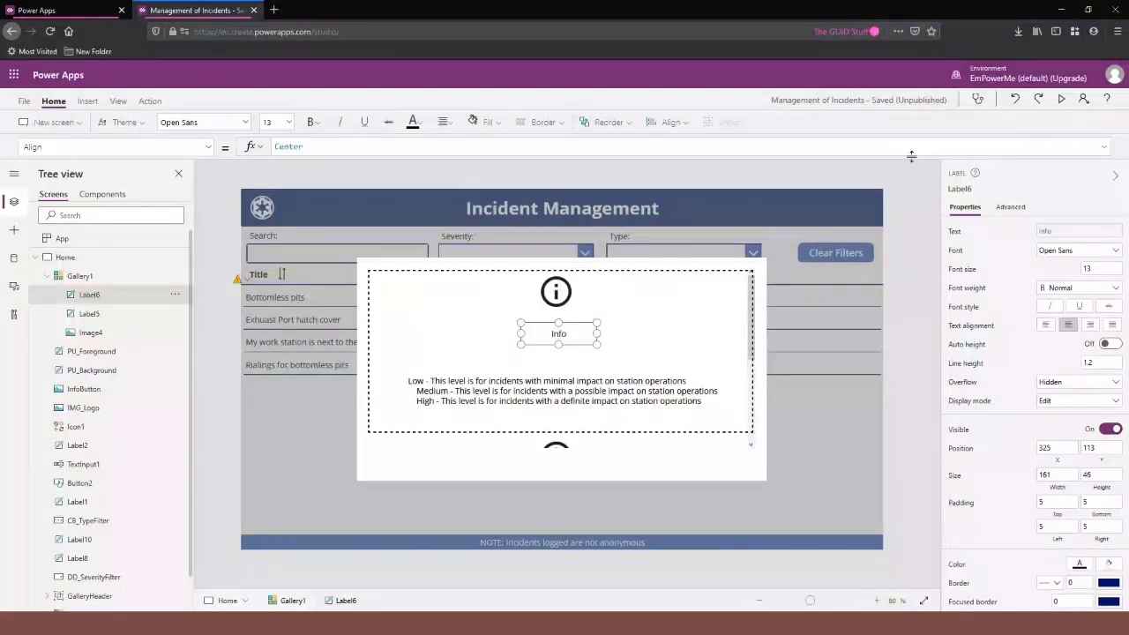
Preview the app and look through the pop-up gallery's items.
{"action": "left_click", "coordinate": [1061, 99]}
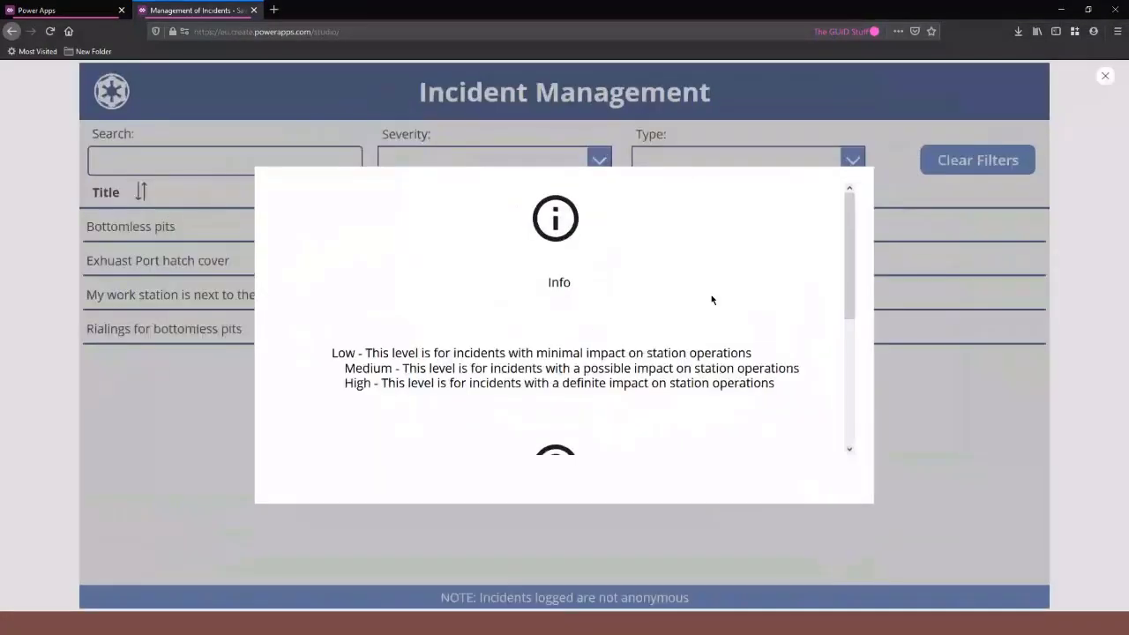
{"action": "scroll", "coordinate": [713, 309], "scroll_direction": "down", "scroll_amount": 5}
{"action": "scroll", "coordinate": [714, 317], "scroll_direction": "up", "scroll_amount": 5}
{"action": "scroll", "coordinate": [671, 311], "scroll_direction": "down", "scroll_amount": 3}
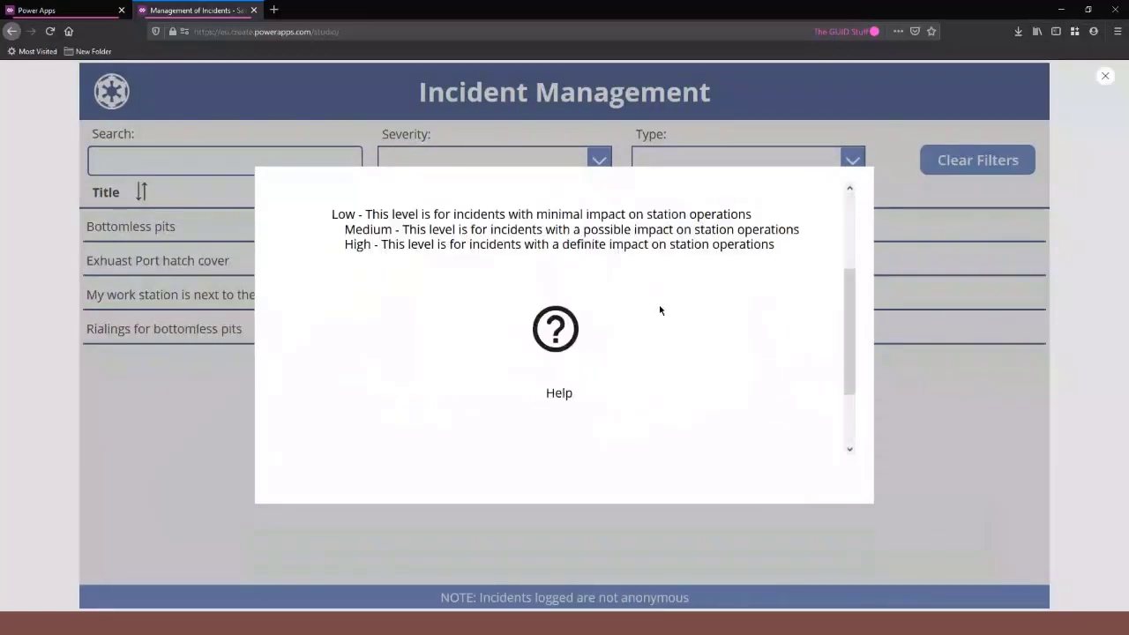
{"action": "scroll", "coordinate": [670, 324], "scroll_direction": "up", "scroll_amount": 3}
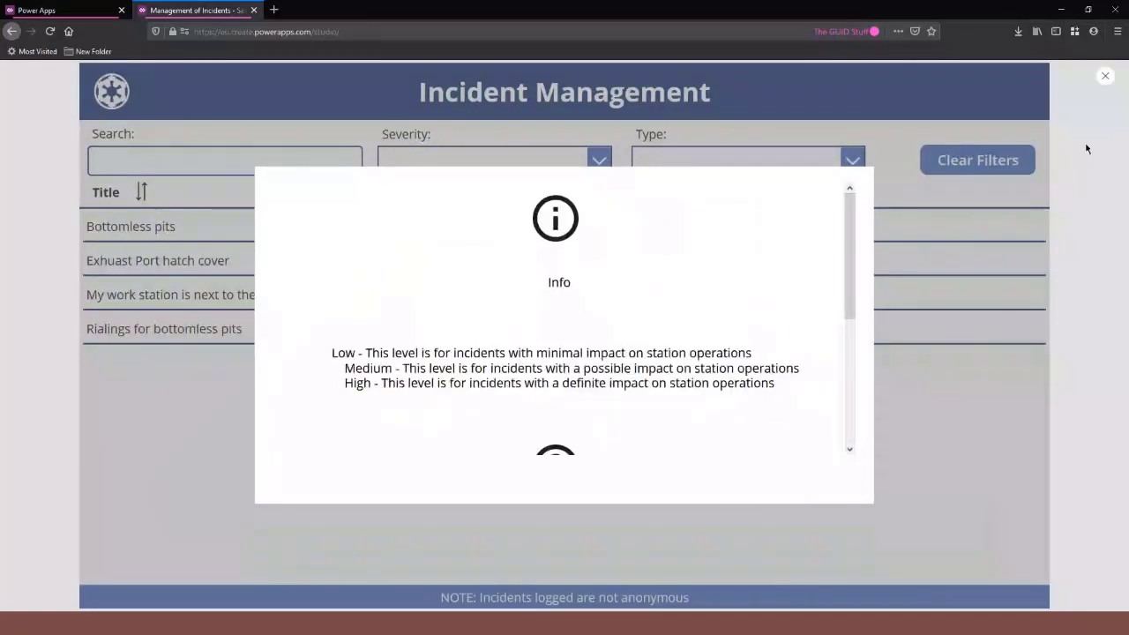
{"action": "left_click", "coordinate": [1105, 76]}
Move the pop-up gallery down on PU_Foreground to about X 267, Y 202.
{"action": "left_click", "coordinate": [645, 299]}
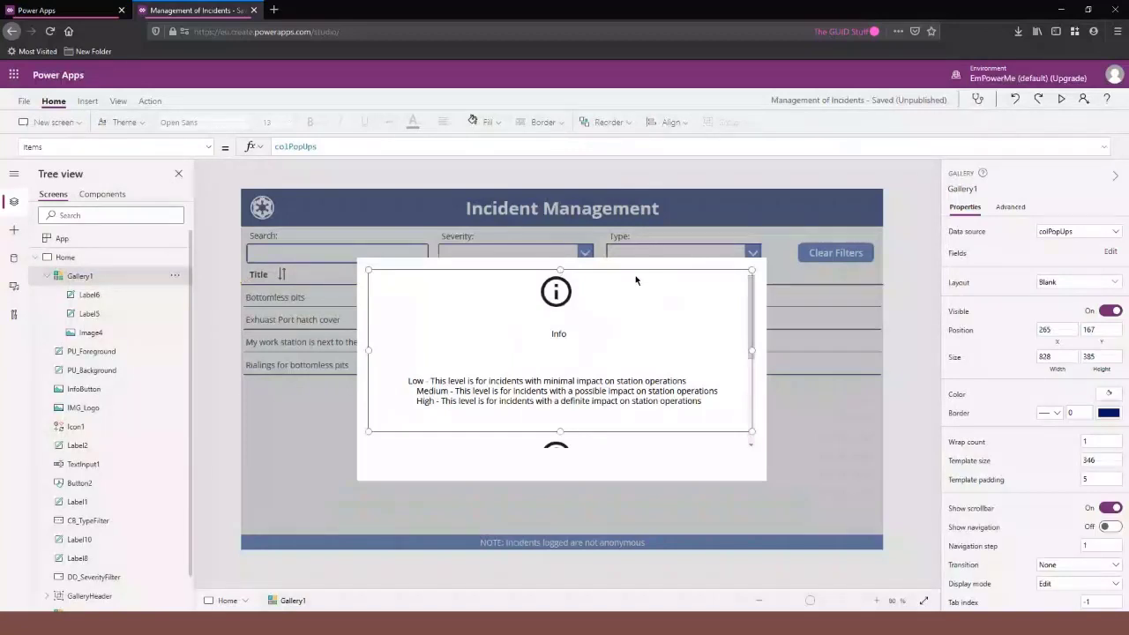
{"action": "left_click_drag", "start_coordinate": [635, 272], "coordinate": [636, 285]}
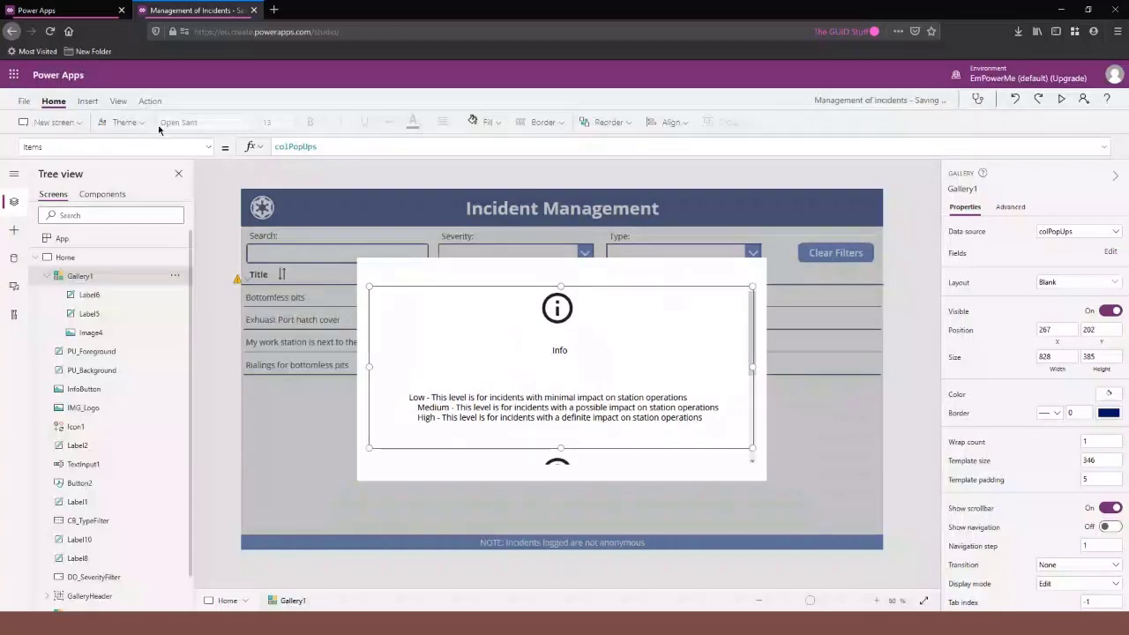
{"action": "left_click", "coordinate": [87, 101]}
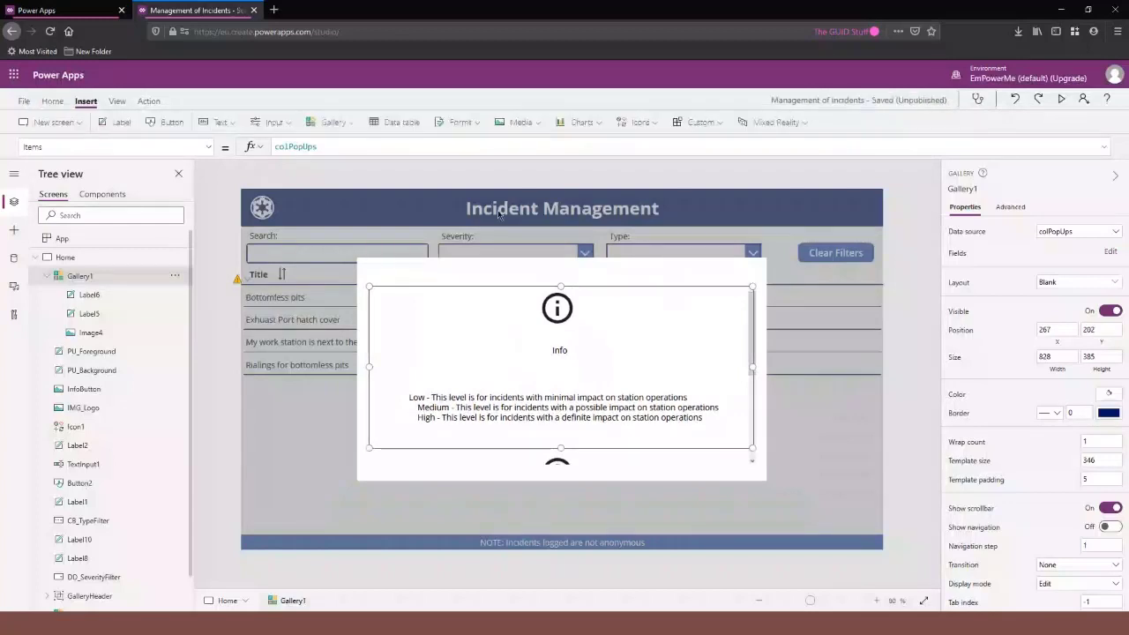
{"action": "left_click", "coordinate": [642, 123]}
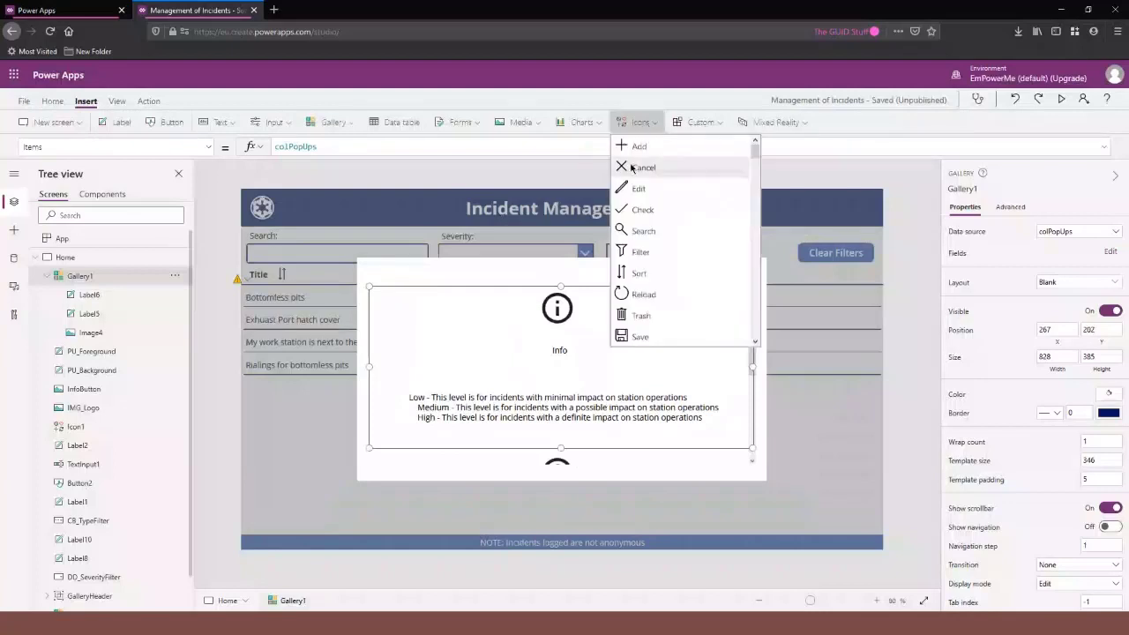
{"action": "left_click", "coordinate": [640, 167]}
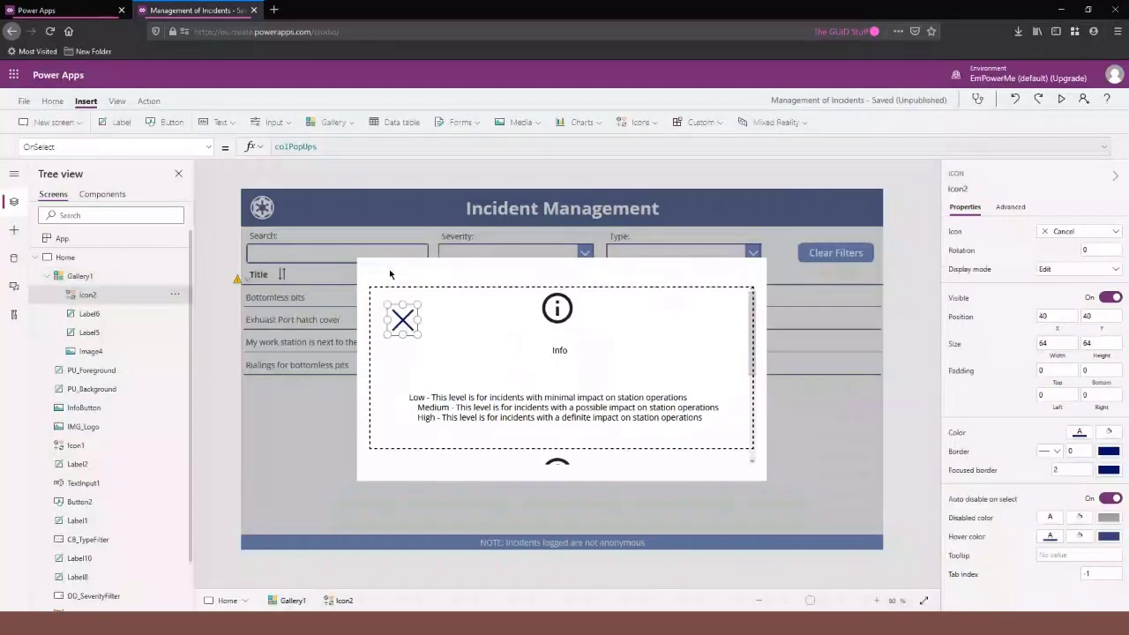
{"action": "left_click_drag", "start_coordinate": [405, 321], "coordinate": [738, 261]}
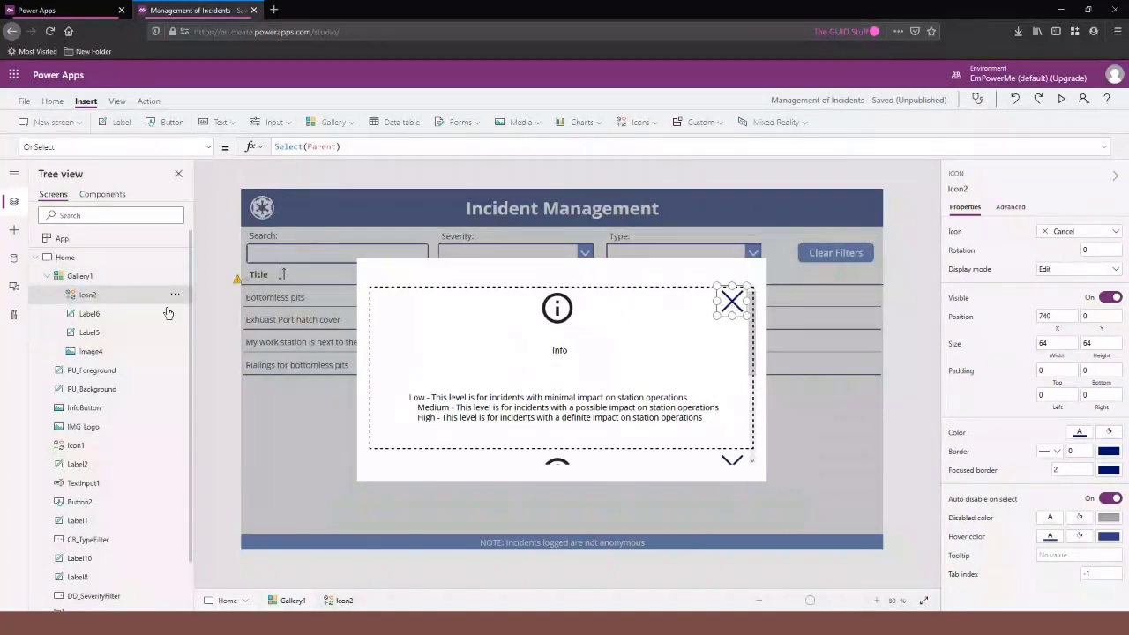
{"action": "key", "text": "Delete"}
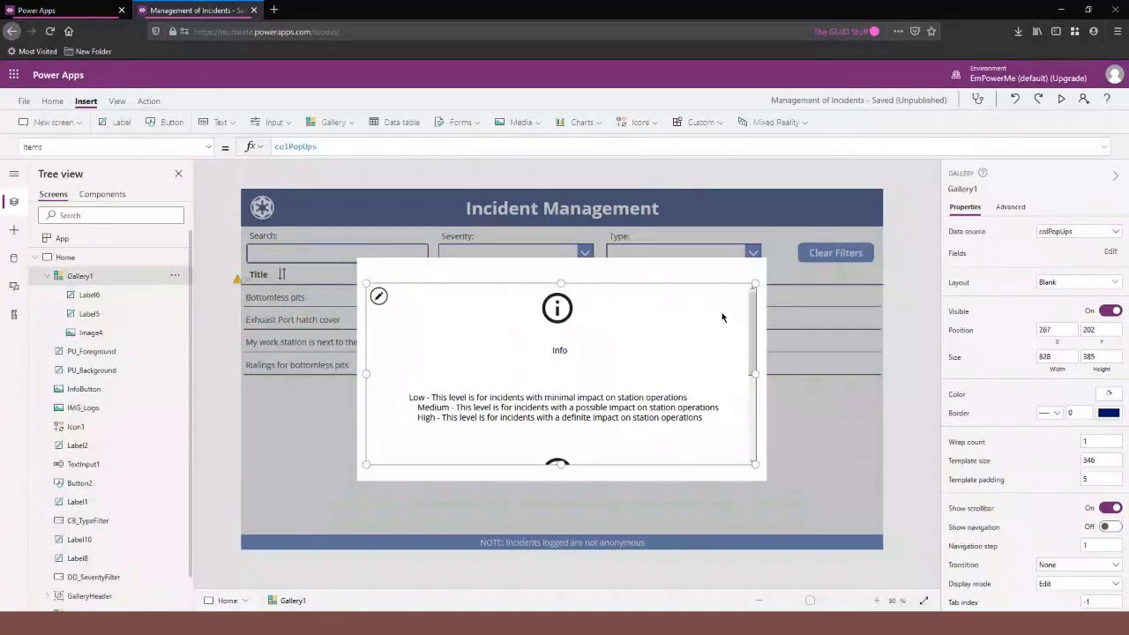
Add a Cancel icon in the pop-up's upper-right corner, about 44 by 53 at X 1062, Y 155.
{"action": "left_click", "coordinate": [358, 214]}
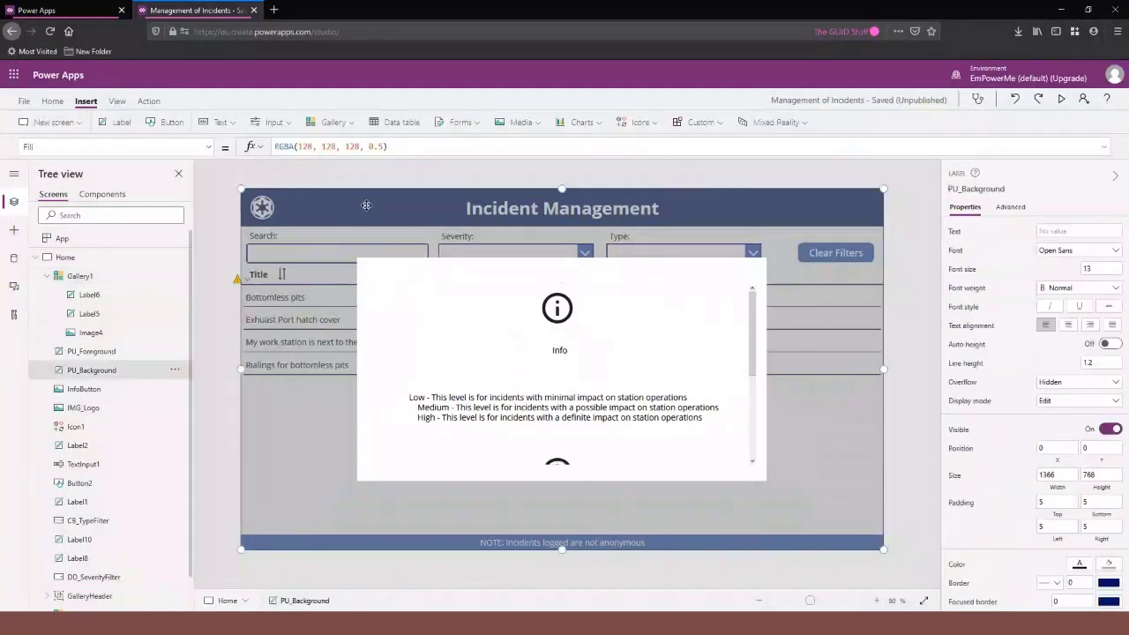
{"action": "left_click", "coordinate": [655, 124]}
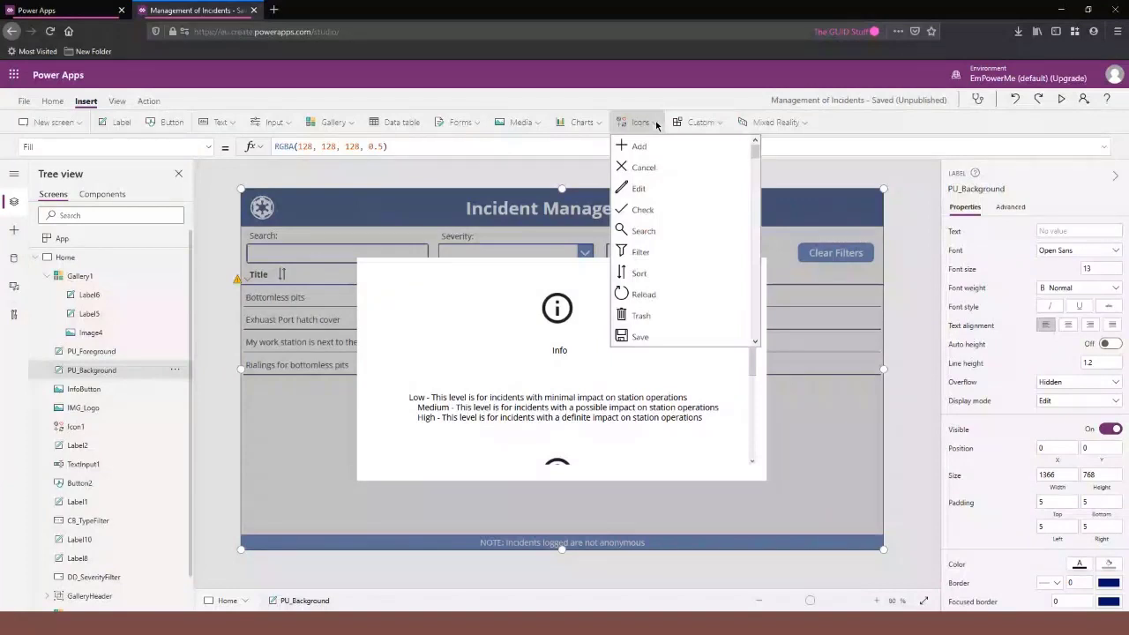
{"action": "left_click", "coordinate": [643, 166]}
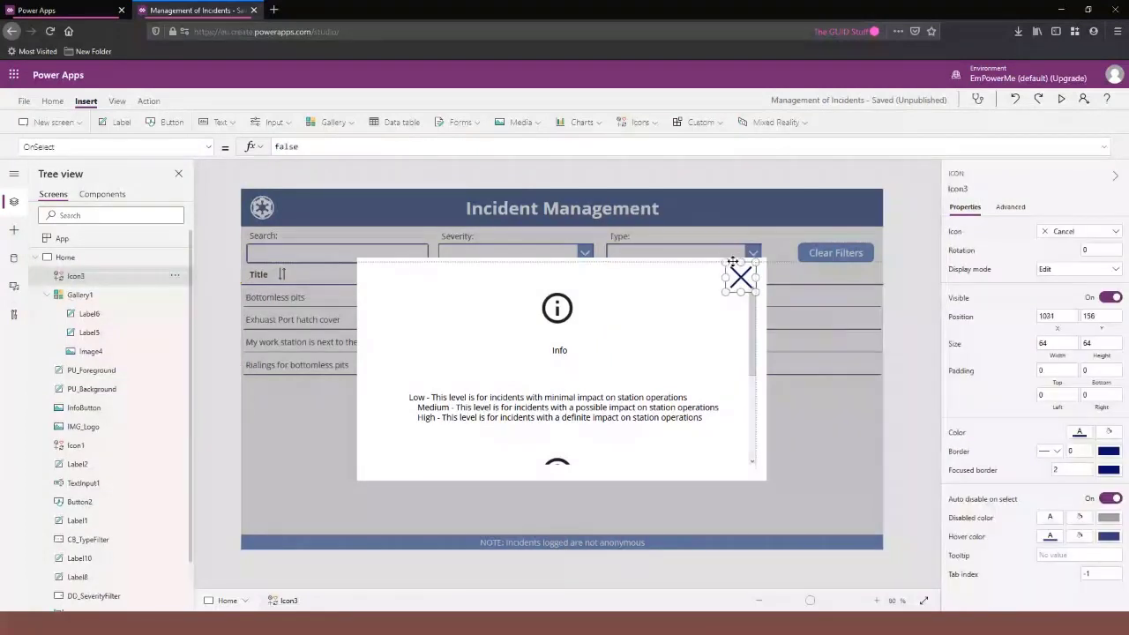
{"action": "left_click_drag", "start_coordinate": [731, 262], "coordinate": [751, 274]}
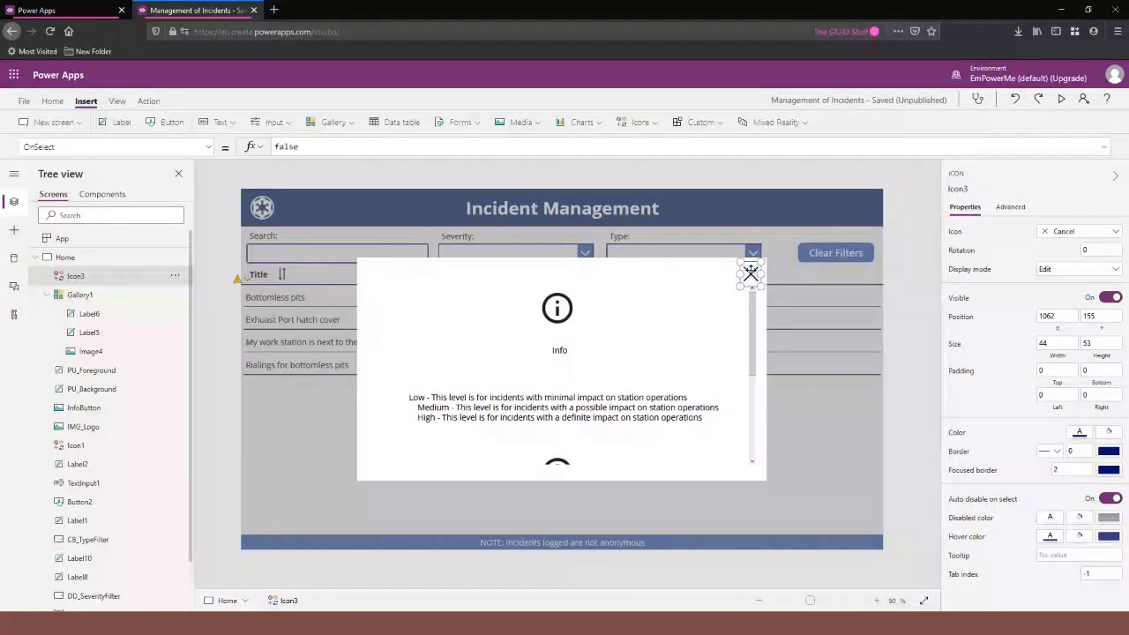
{"action": "left_click", "coordinate": [812, 353]}
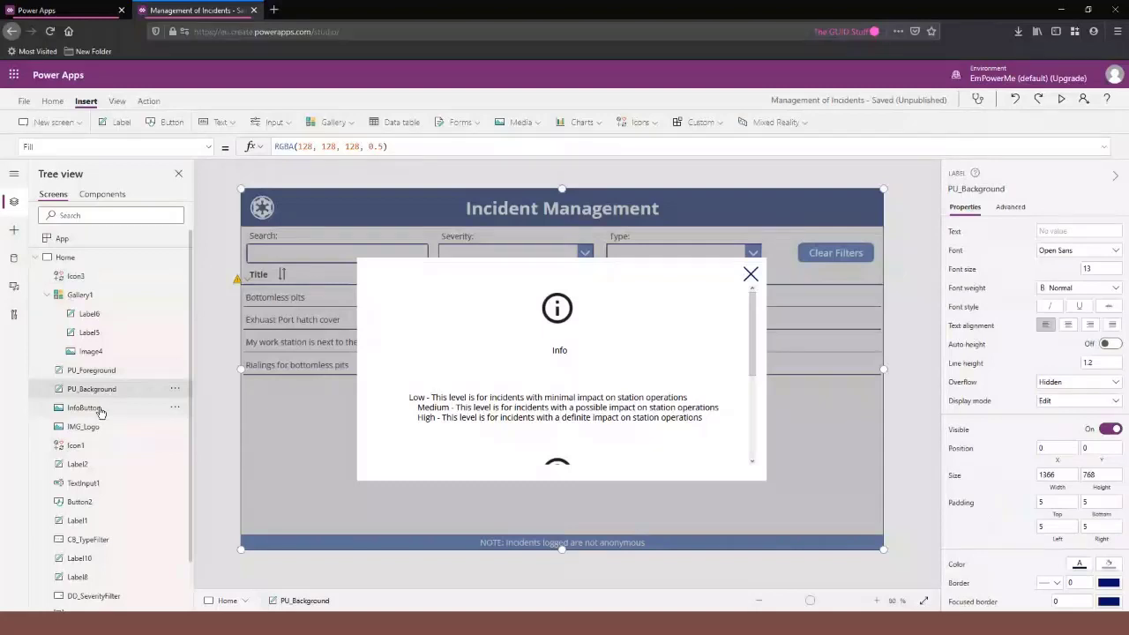
Group the new Cancel icon, Gallery1, PU_Foreground and PU_Background together.
{"action": "left_click", "coordinate": [66, 258]}
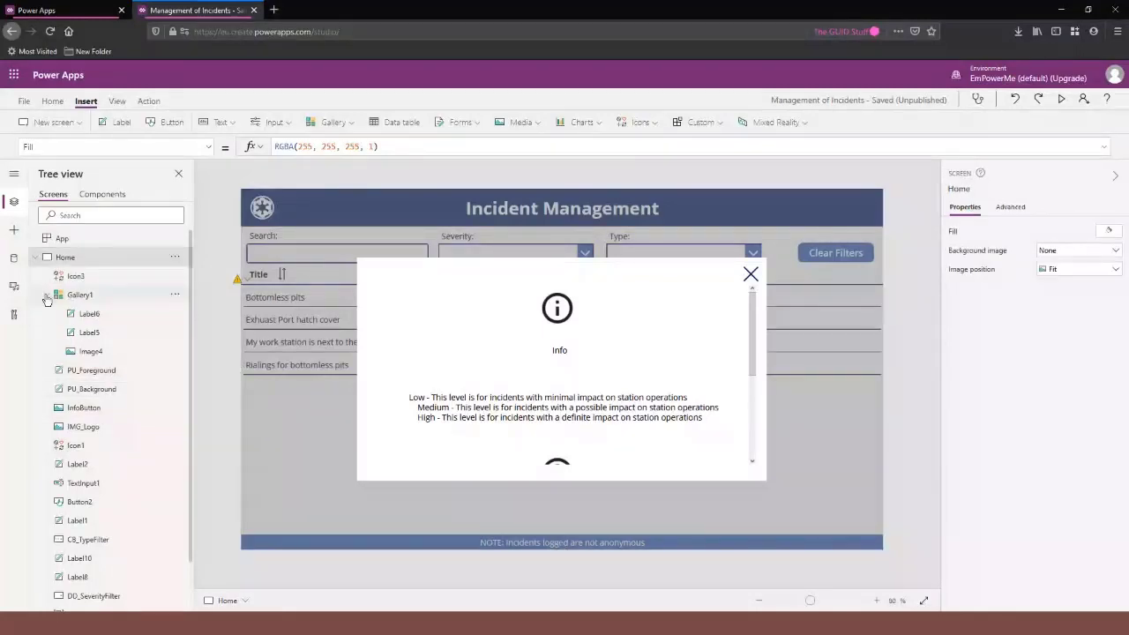
{"action": "left_click", "coordinate": [76, 276]}
{"action": "left_click", "coordinate": [80, 295], "text": "ctrl"}
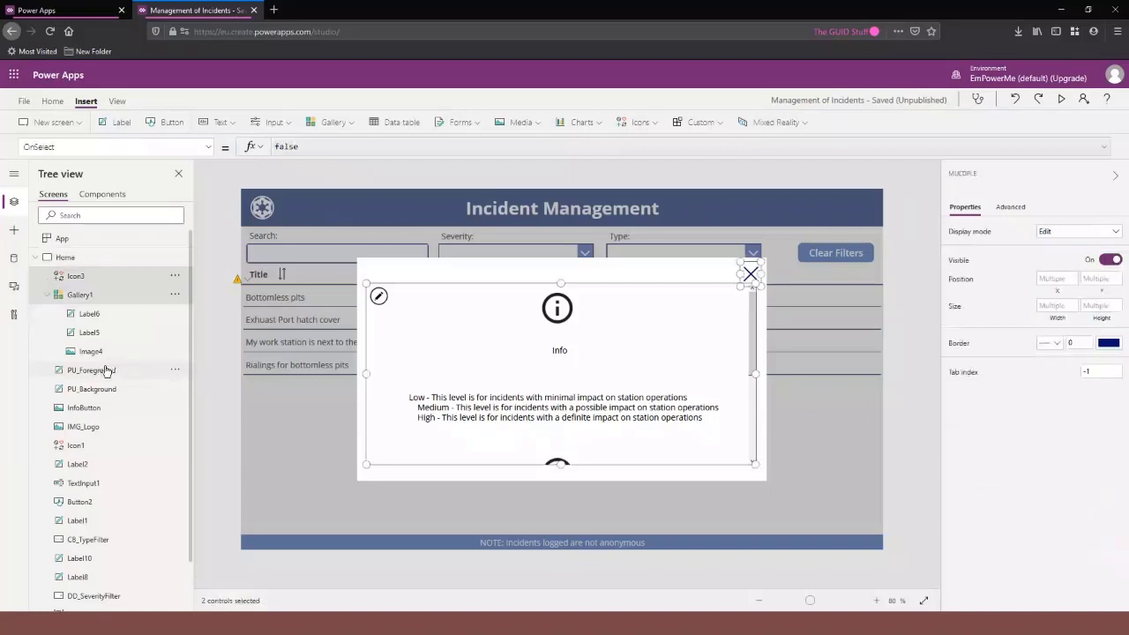
{"action": "left_click", "coordinate": [92, 371], "text": "ctrl"}
{"action": "left_click", "coordinate": [91, 389], "text": "ctrl"}
{"action": "left_click", "coordinate": [174, 276]}
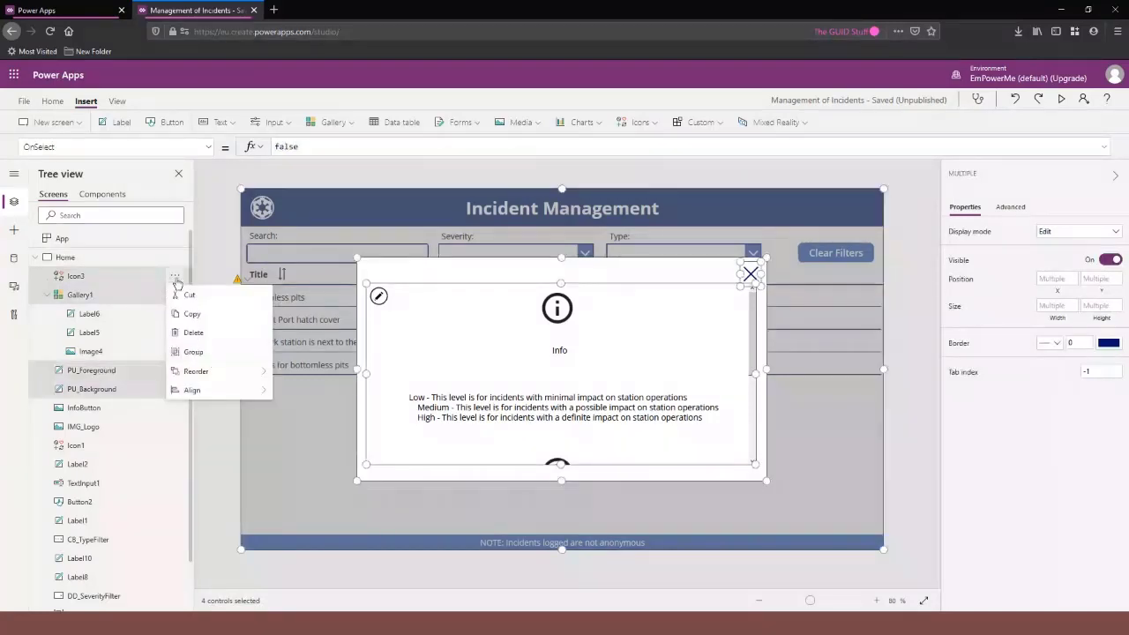
{"action": "left_click", "coordinate": [205, 357]}
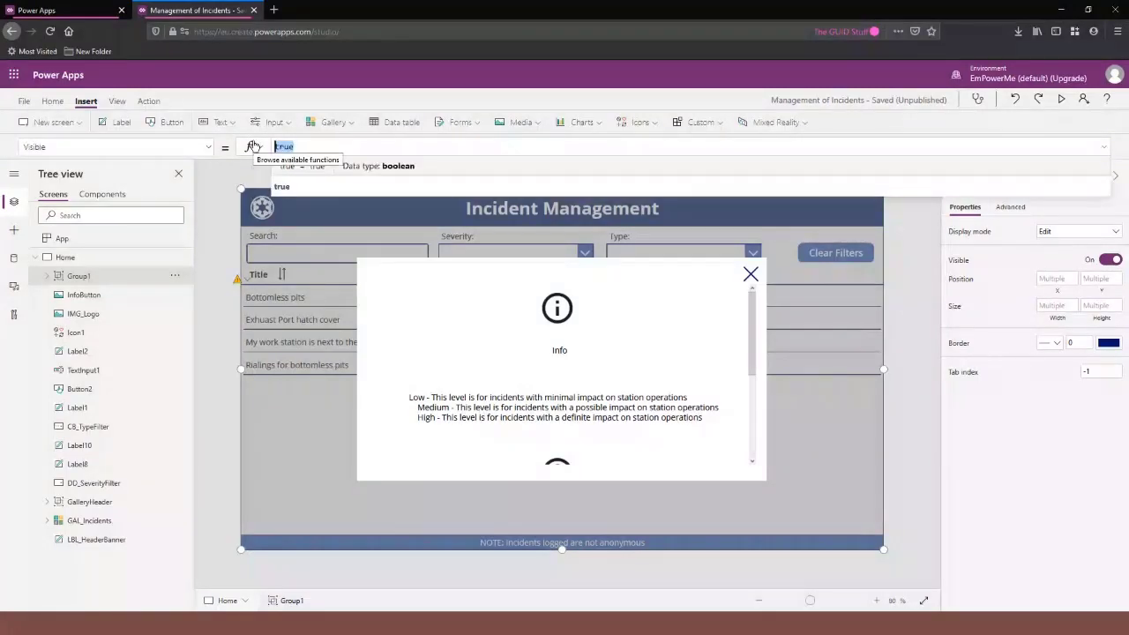
Set the pop-up group's Visible property to false and preview the app's Type filter.
{"action": "type", "text": "false"}
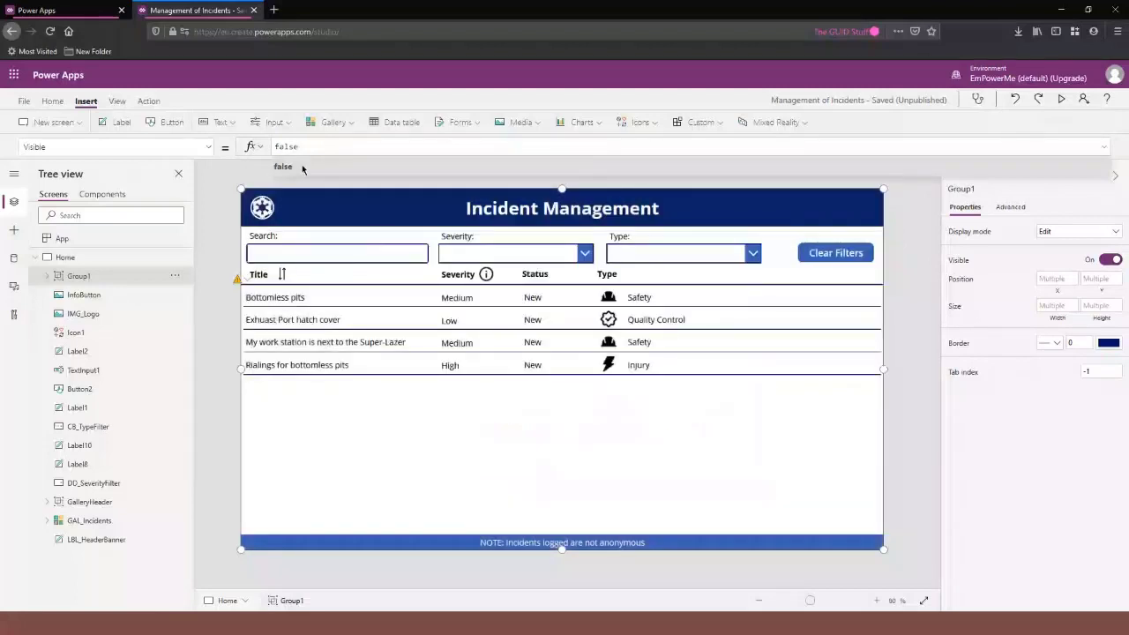
{"action": "left_click", "coordinate": [234, 172]}
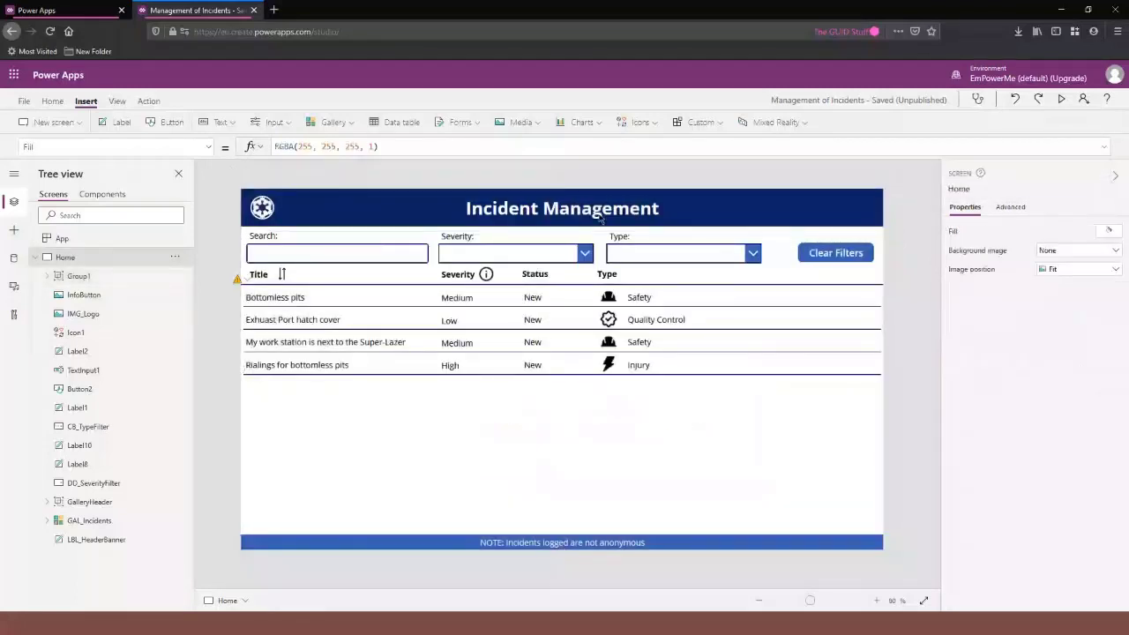
{"action": "left_click", "coordinate": [1060, 101]}
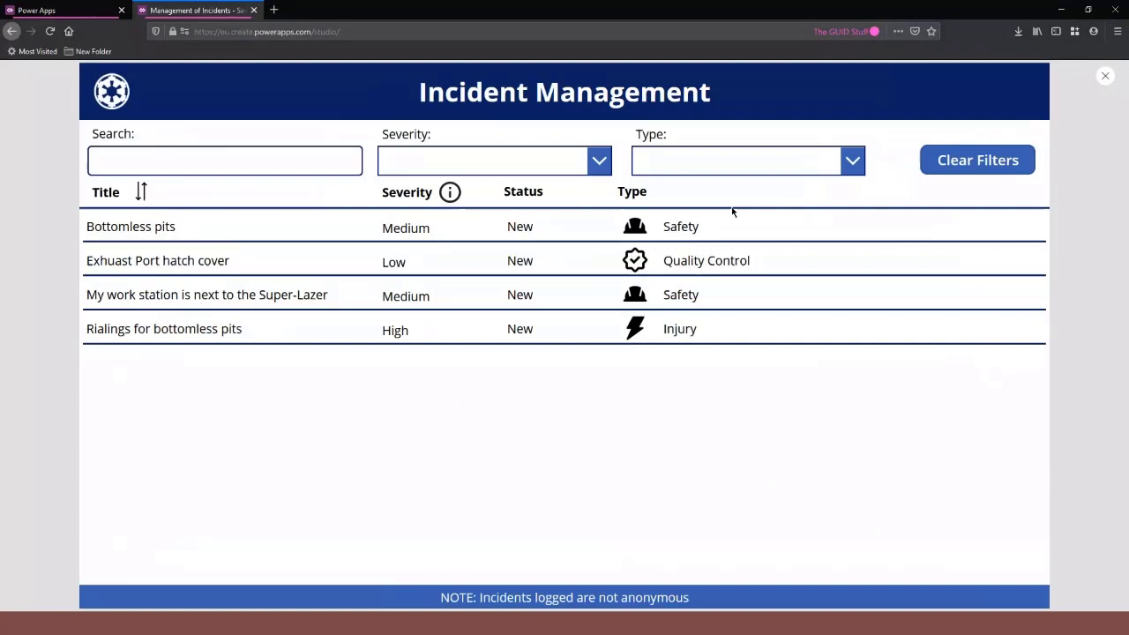
{"action": "left_click", "coordinate": [794, 161]}
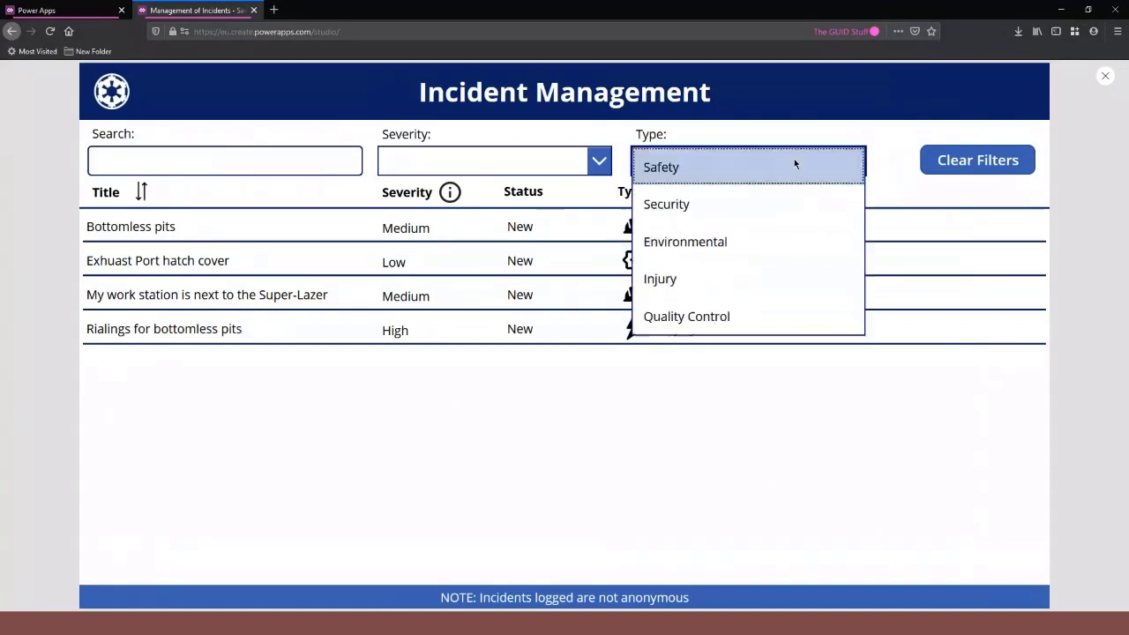
{"action": "left_click", "coordinate": [1107, 77]}
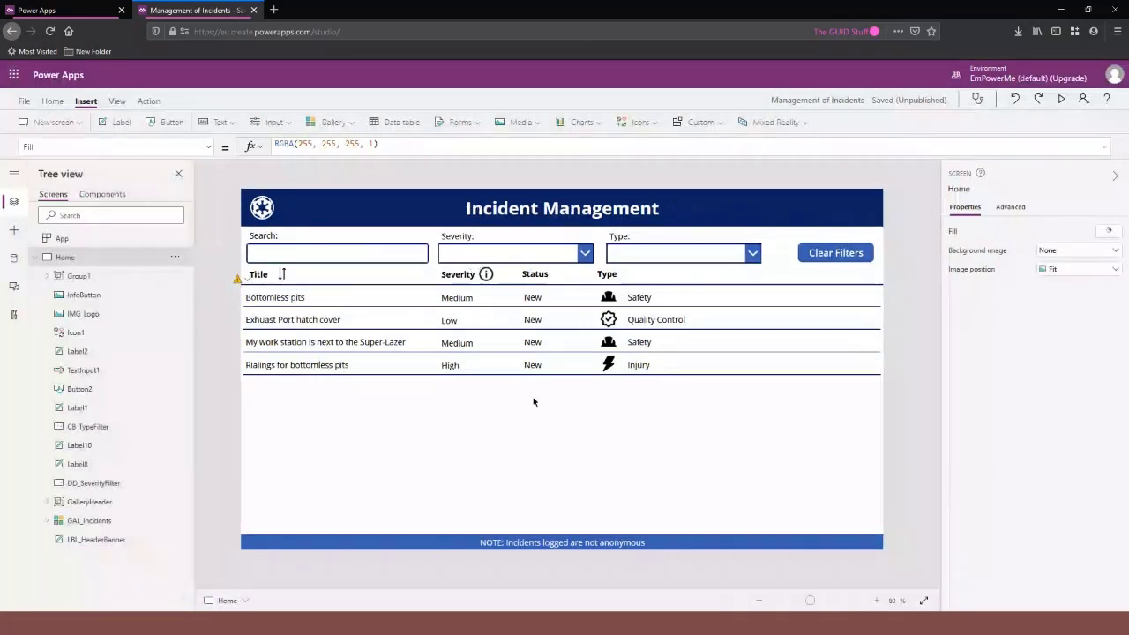
Set the OnSelect property of InfoButton beside the Severity heading to Set(varPopUp,"Info").
{"action": "left_click", "coordinate": [486, 274]}
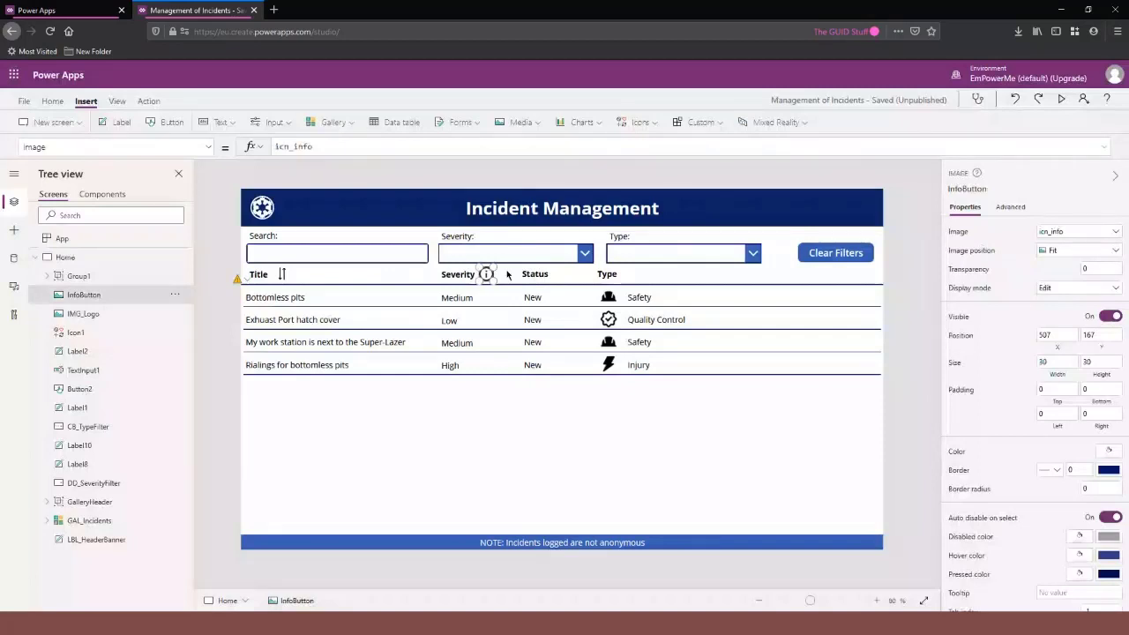
{"action": "type", "text": "OnSelect"}
{"action": "key", "text": "Tab"}
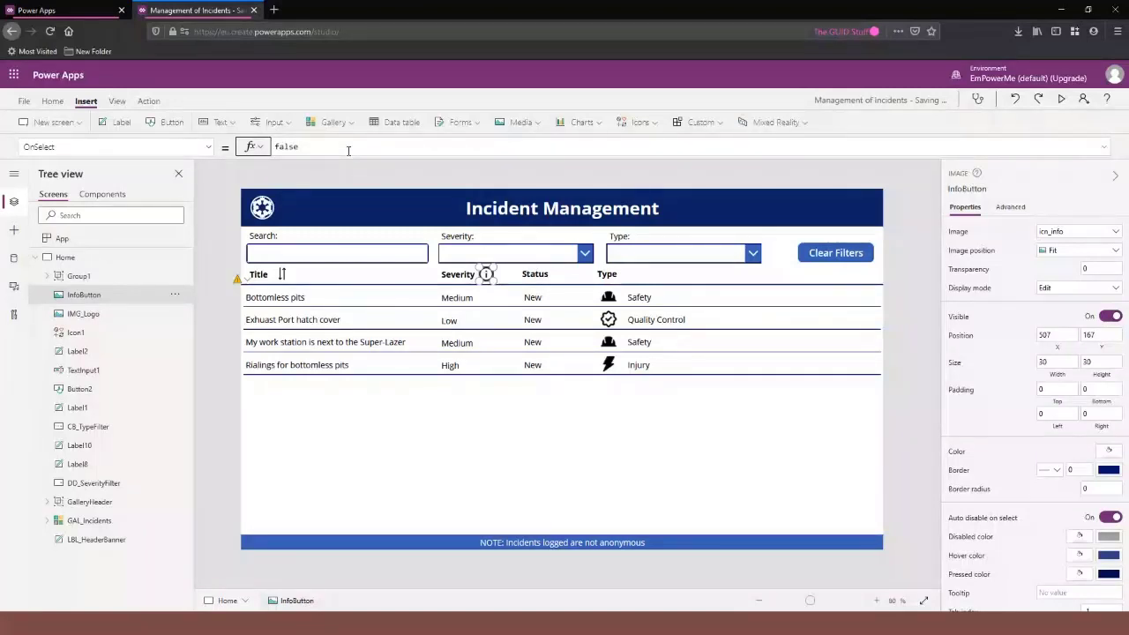
{"action": "left_click_drag", "start_coordinate": [328, 153], "coordinate": [217, 138]}
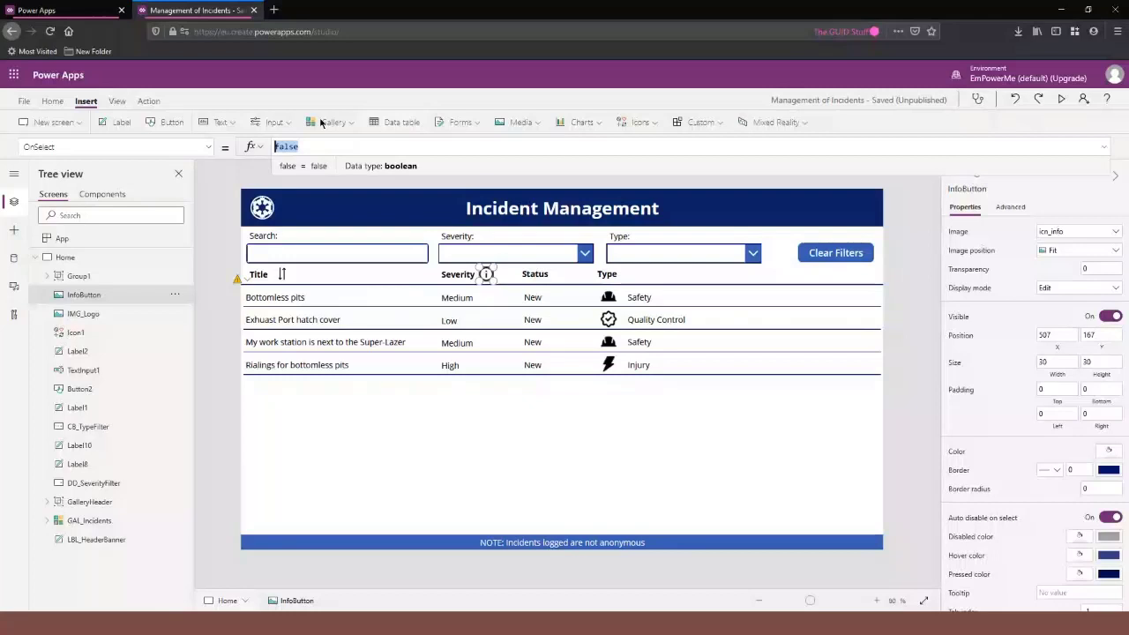
{"action": "type", "text": "Set("}
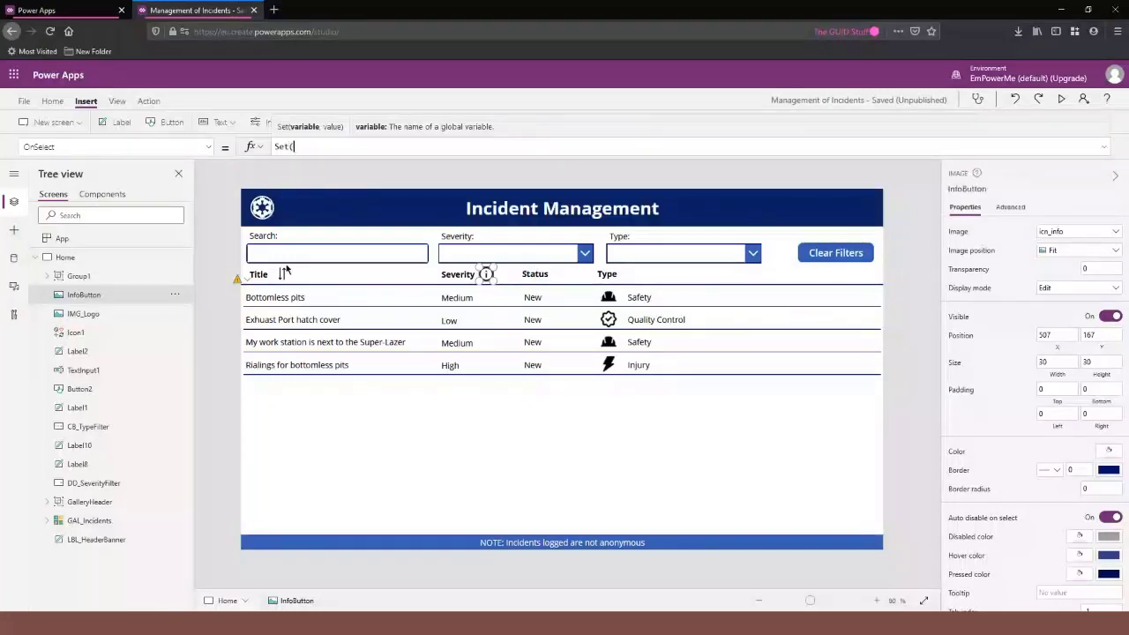
{"action": "type", "text": "varPopUp"}
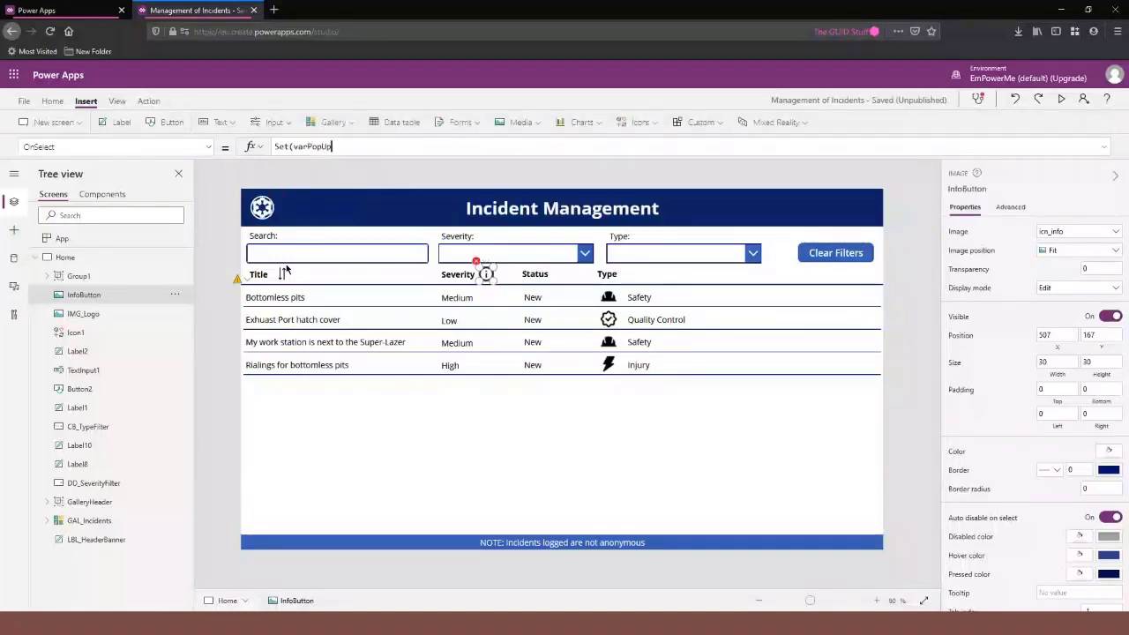
{"action": "type", "text": ","}
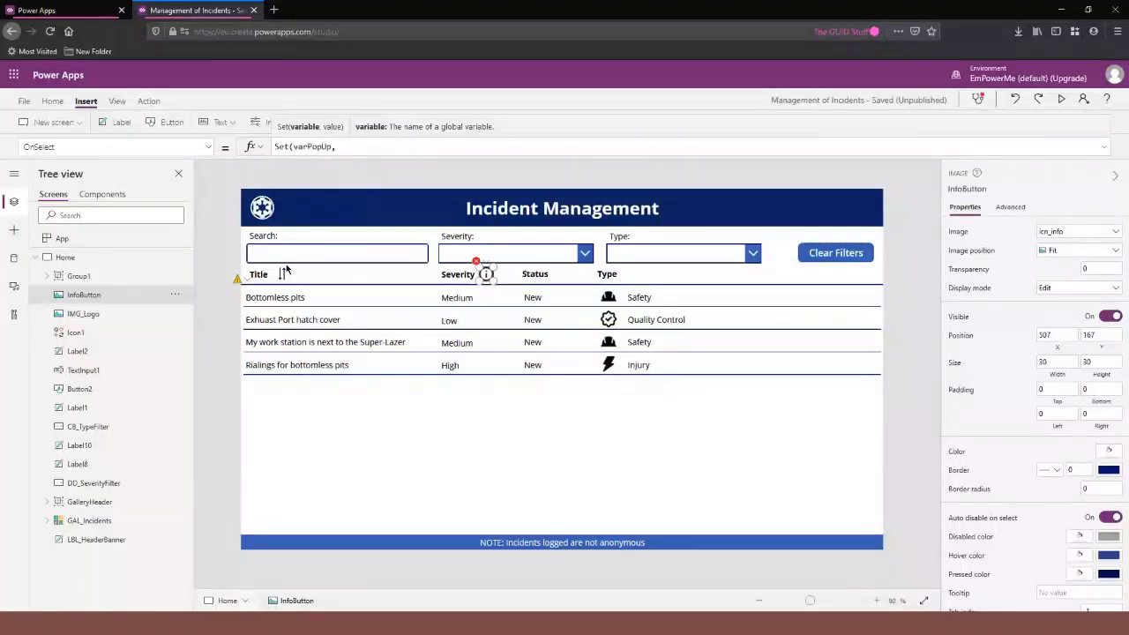
{"action": "type", "text": "\""}
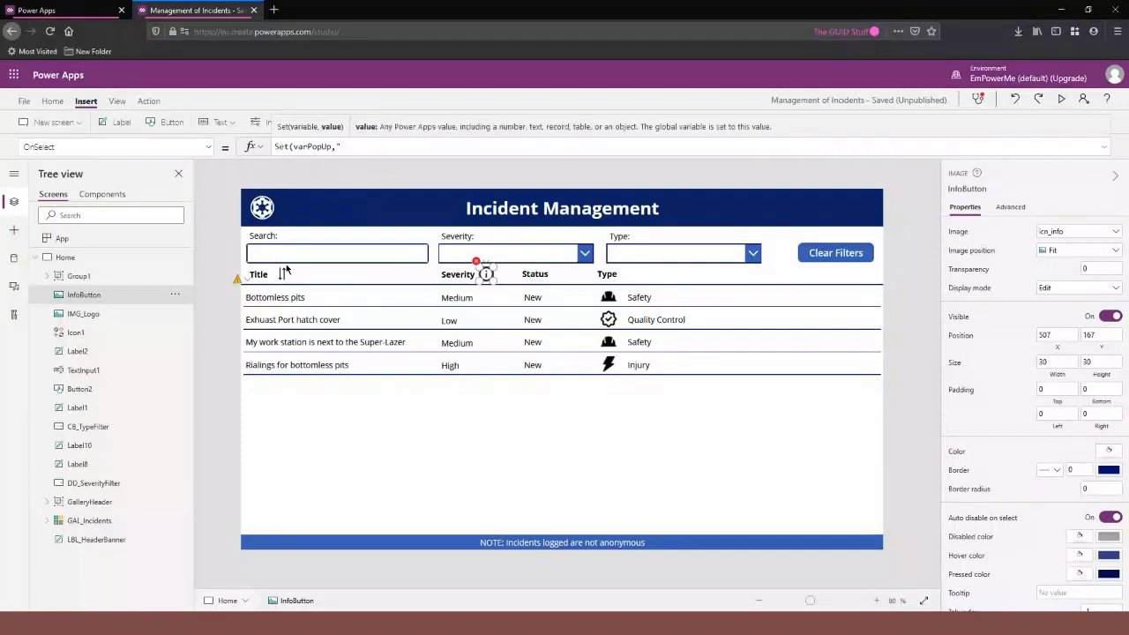
{"action": "type", "text": "Info\")"}
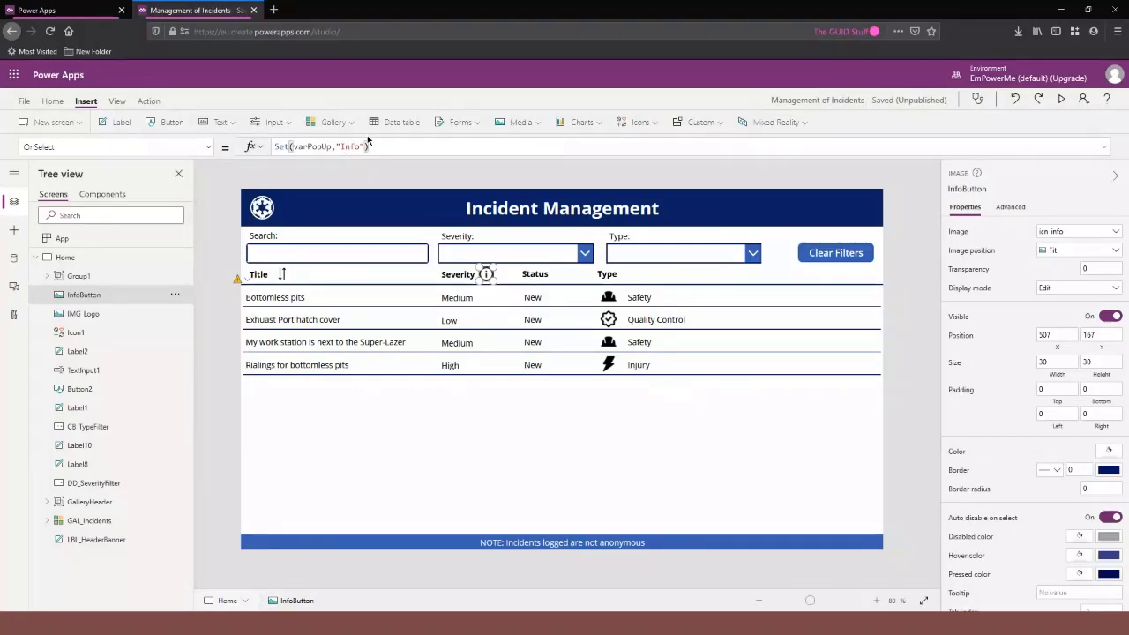
Rename the group of pop-up controls to PopUp.
{"action": "double_click", "coordinate": [79, 276]}
{"action": "type", "text": "PopU"}
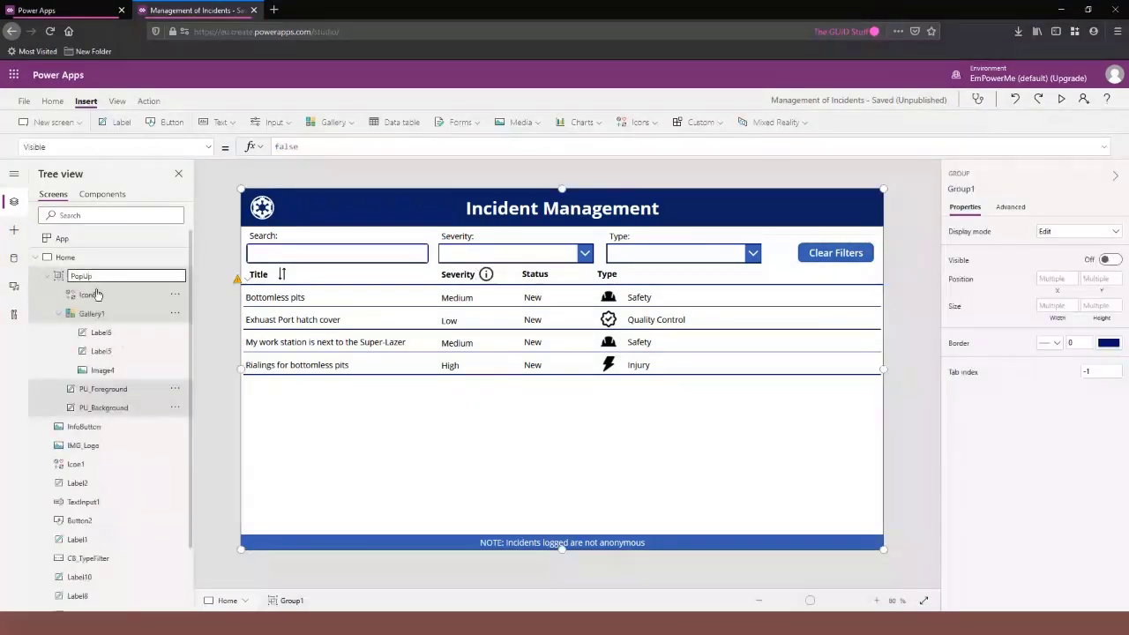
{"action": "type", "text": "p"}
{"action": "key", "text": "Escape"}
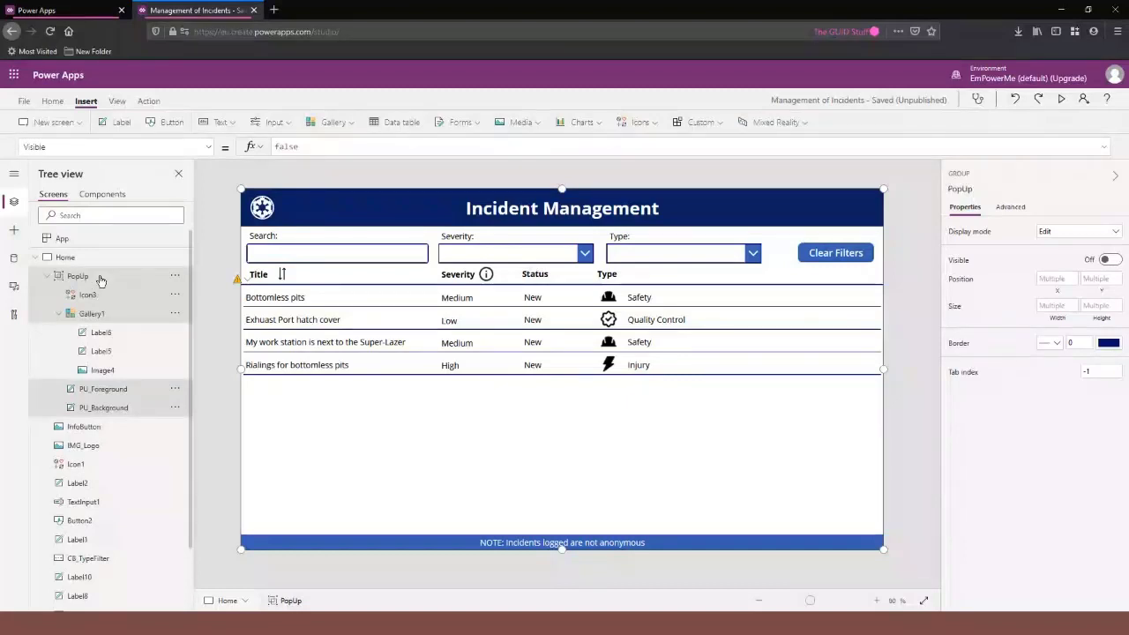
Set the PopUp group's Visible property to varPopUp in colPopUps.Title and inspect the values of both parts of the formula.
{"action": "left_click", "coordinate": [71, 147]}
{"action": "left_click", "coordinate": [332, 150]}
{"action": "left_click", "coordinate": [325, 147]}
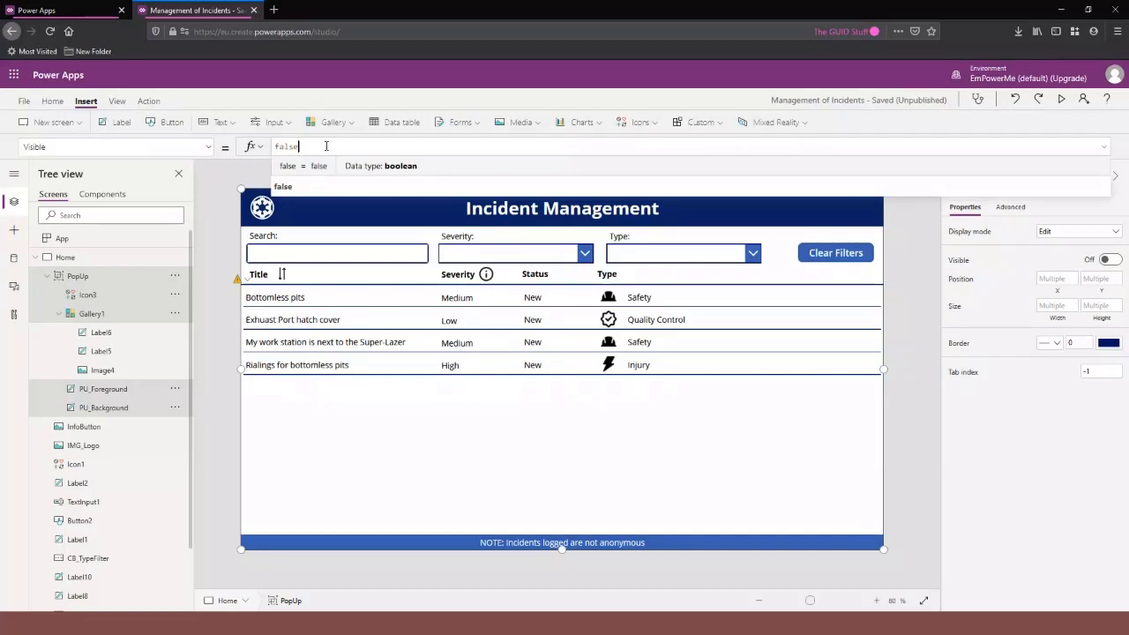
{"action": "key", "text": "ctrl+a"}
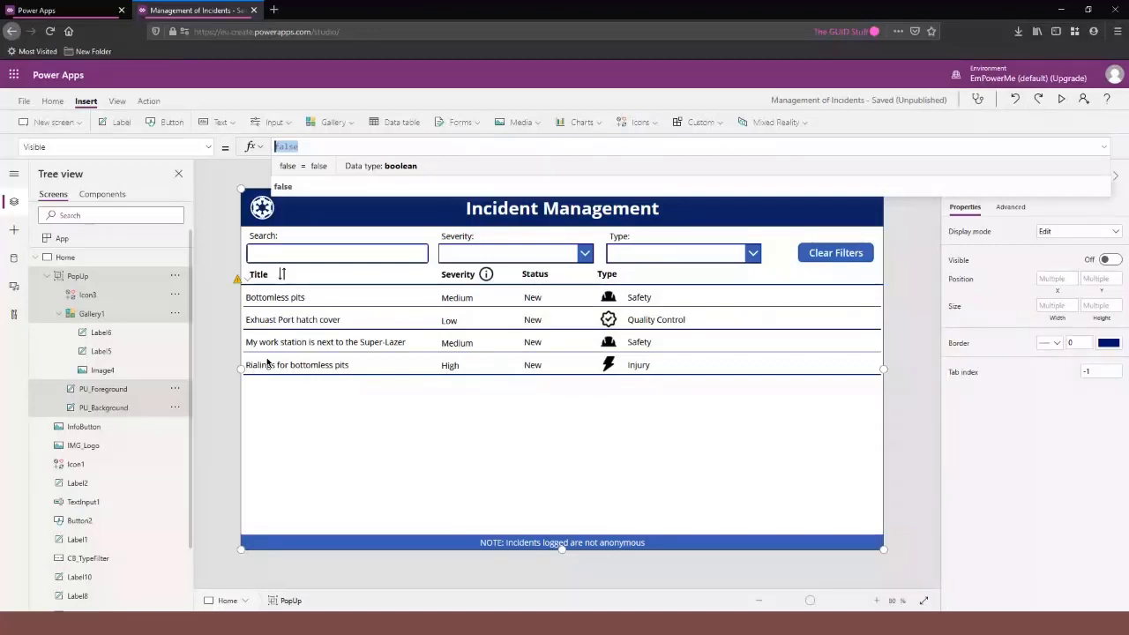
{"action": "type", "text": "var"}
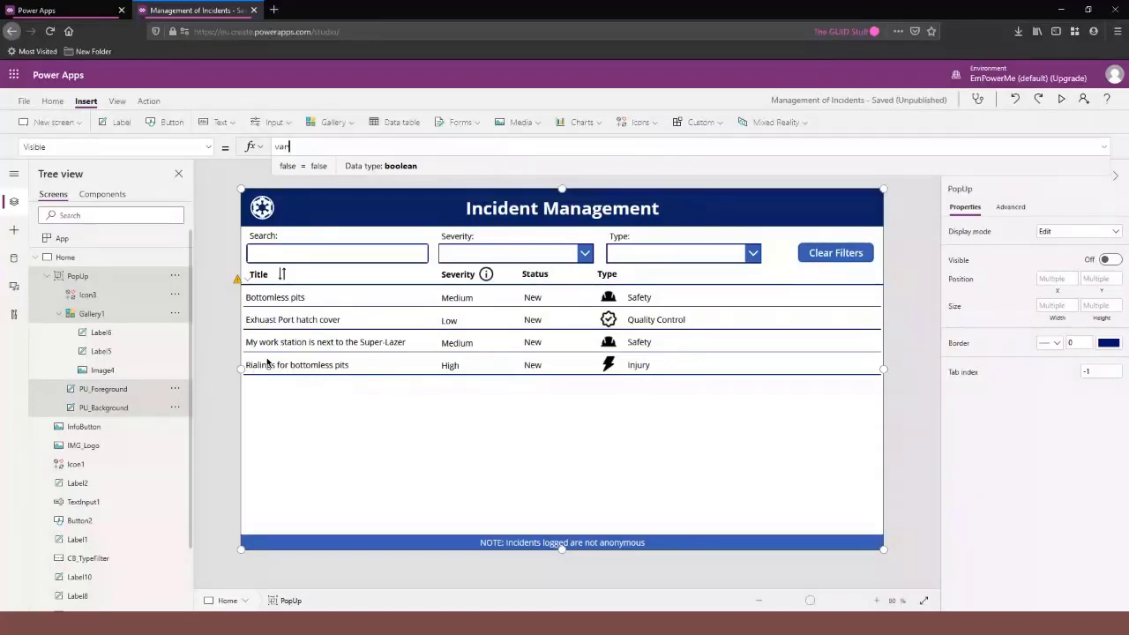
{"action": "type", "text": "PopUp"}
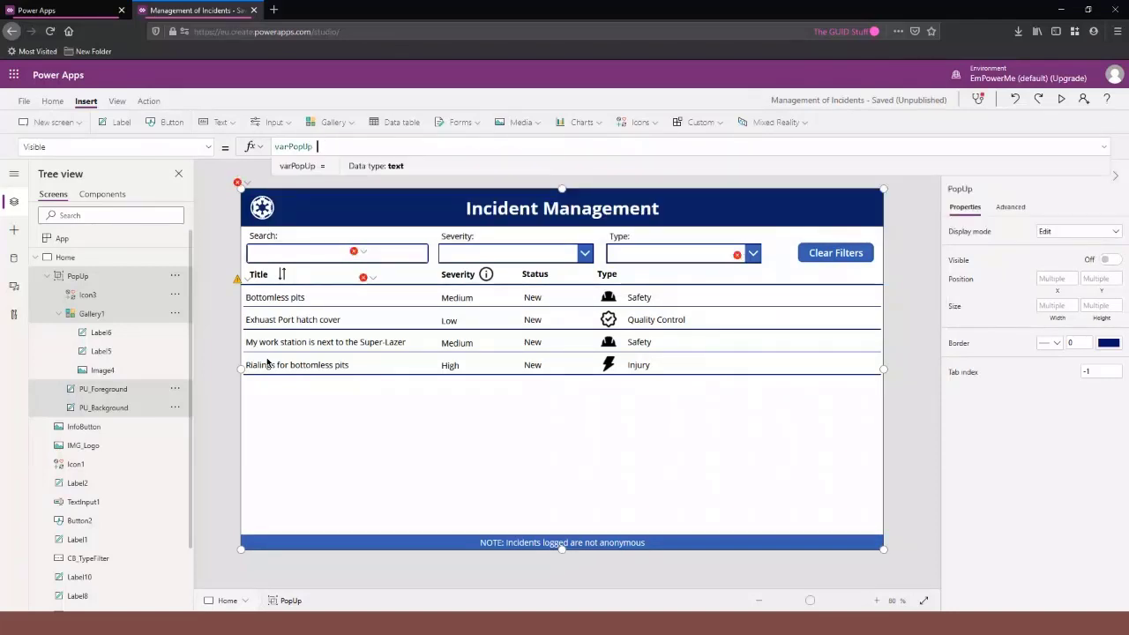
{"action": "type", "text": " in"}
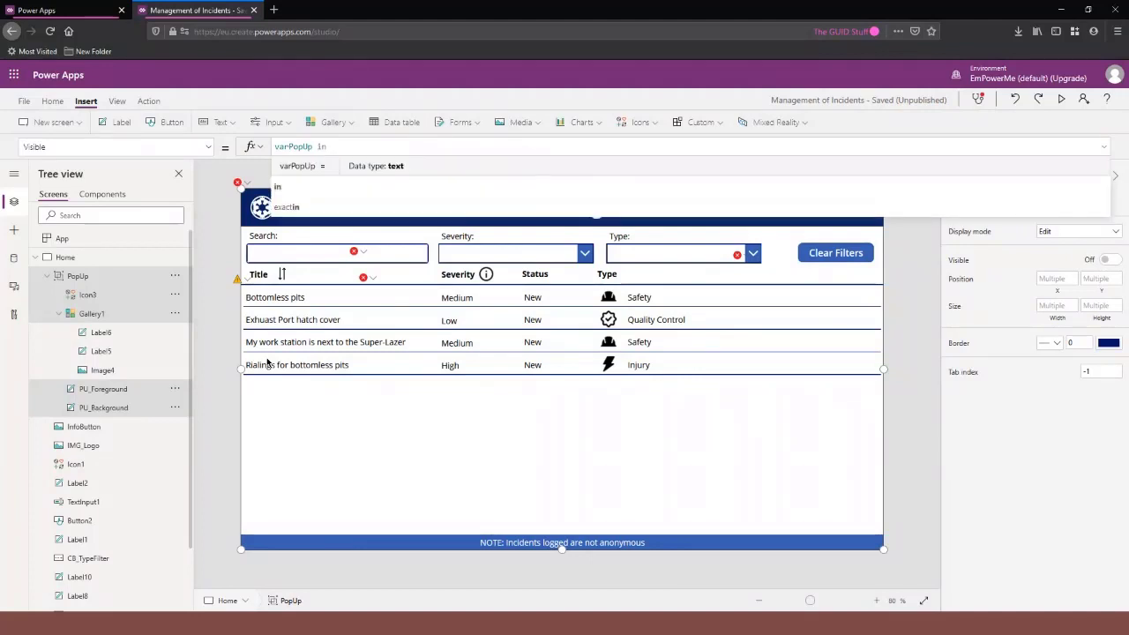
{"action": "type", "text": " col"}
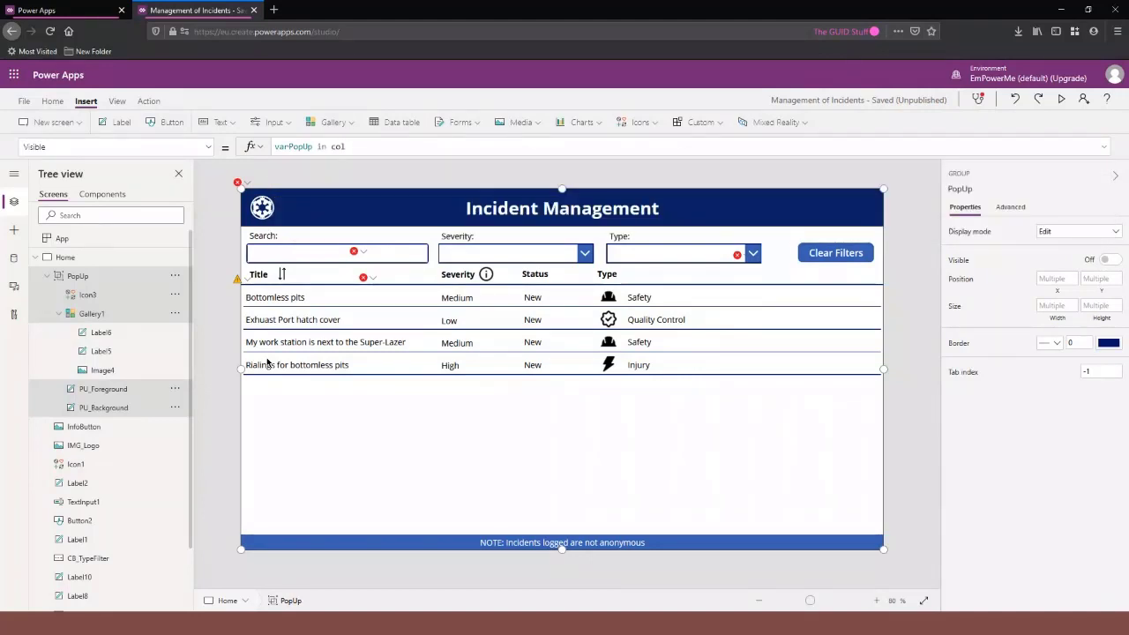
{"action": "type", "text": "PopUps."}
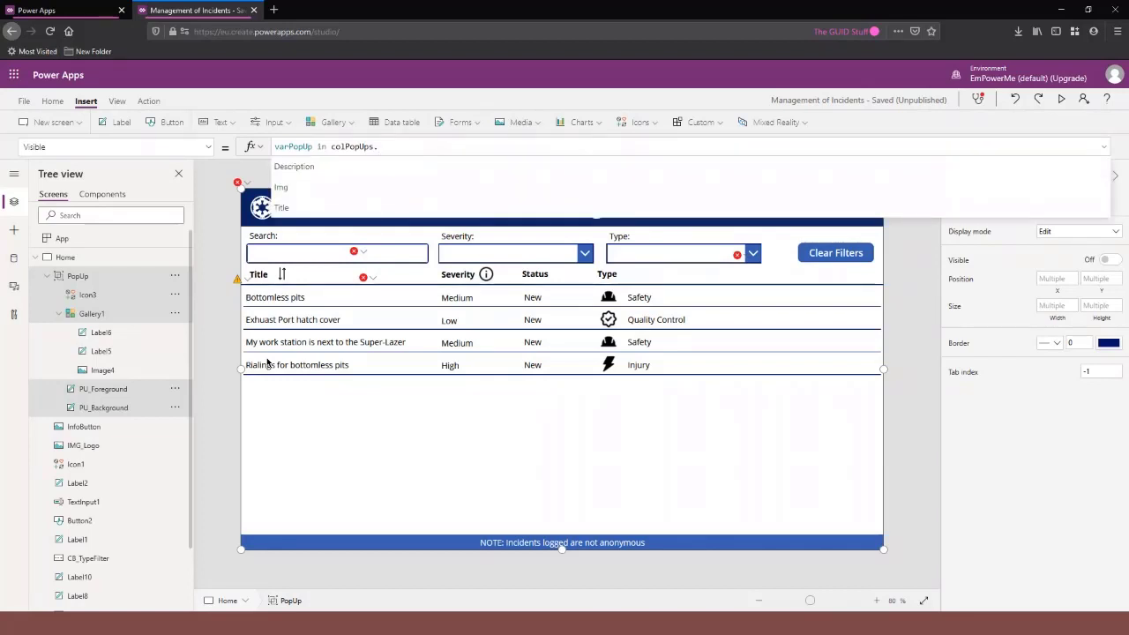
{"action": "left_click", "coordinate": [295, 213]}
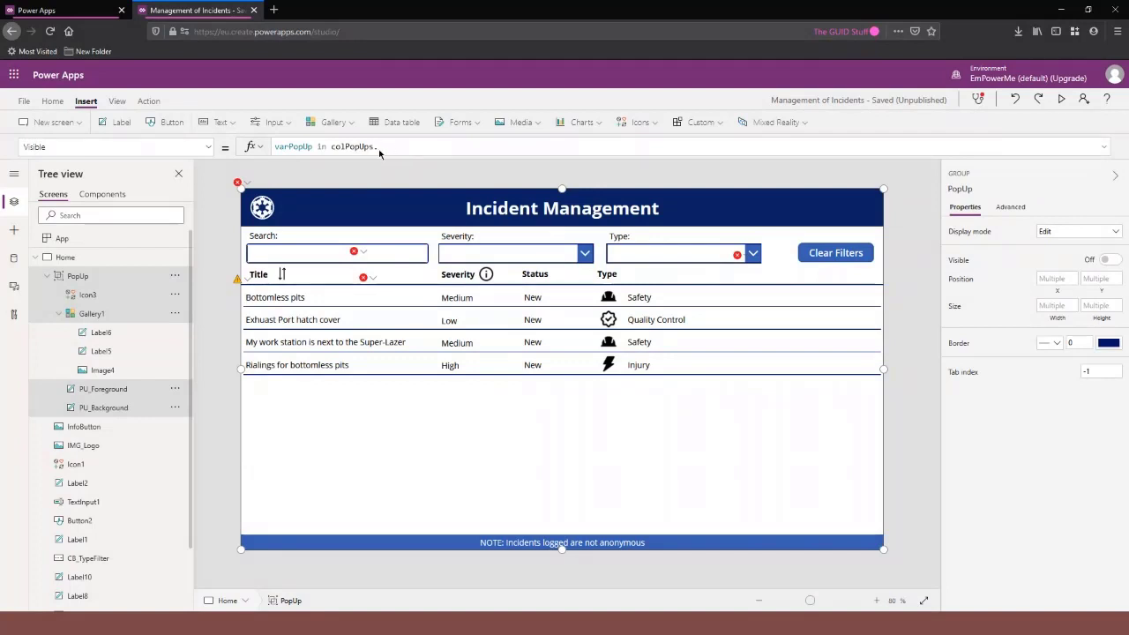
{"action": "type", "text": "Title"}
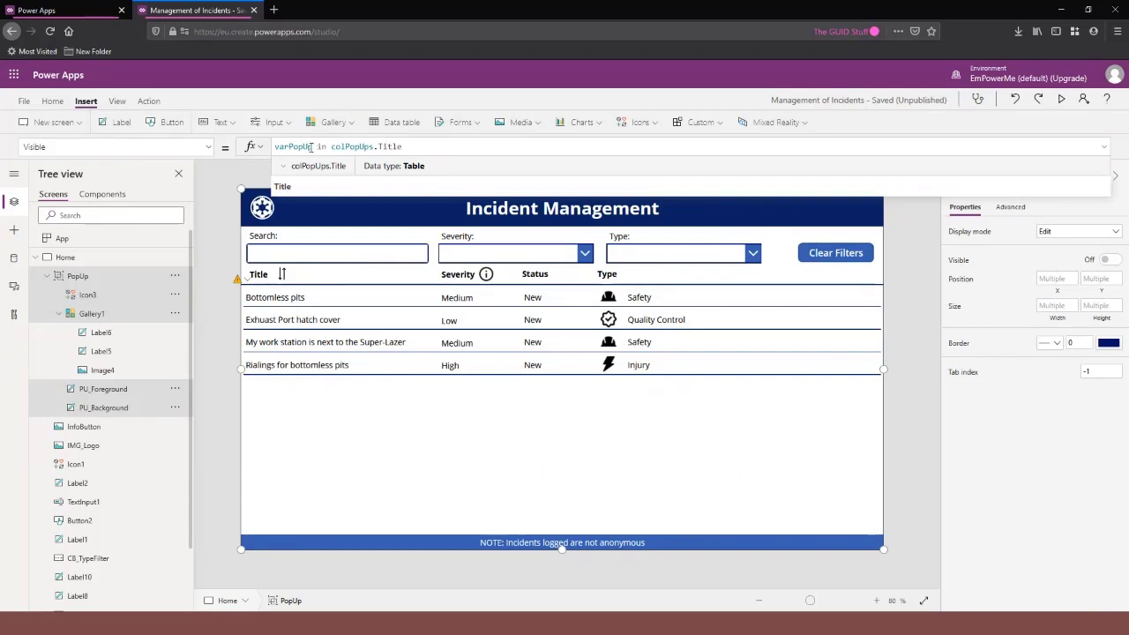
{"action": "left_click_drag", "start_coordinate": [311, 146], "coordinate": [275, 146]}
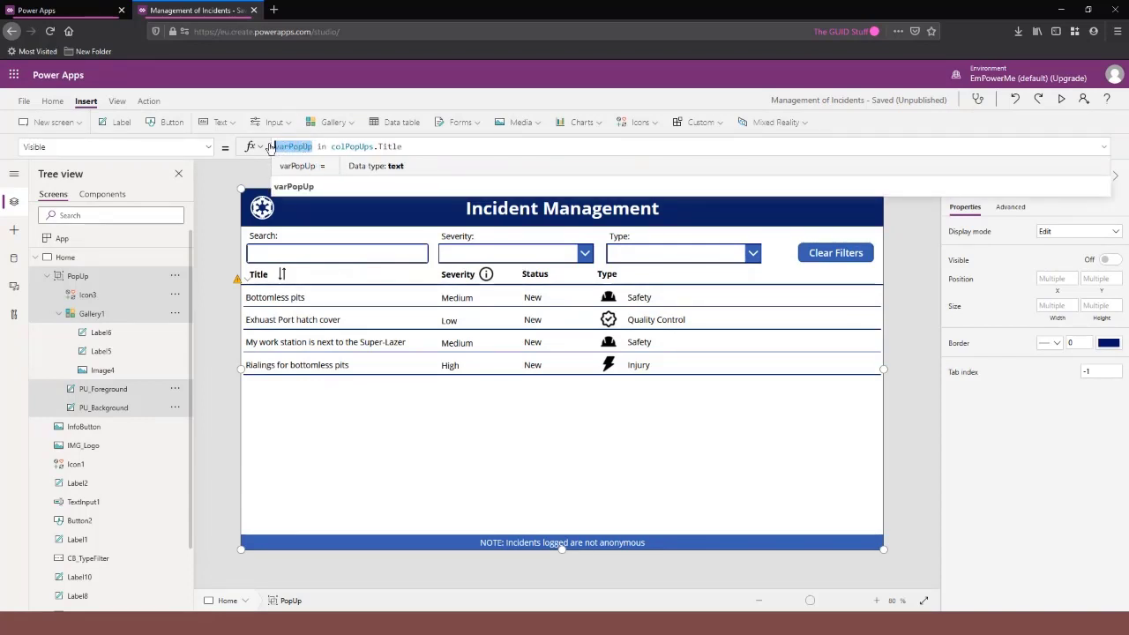
{"action": "left_click_drag", "start_coordinate": [332, 147], "coordinate": [404, 147]}
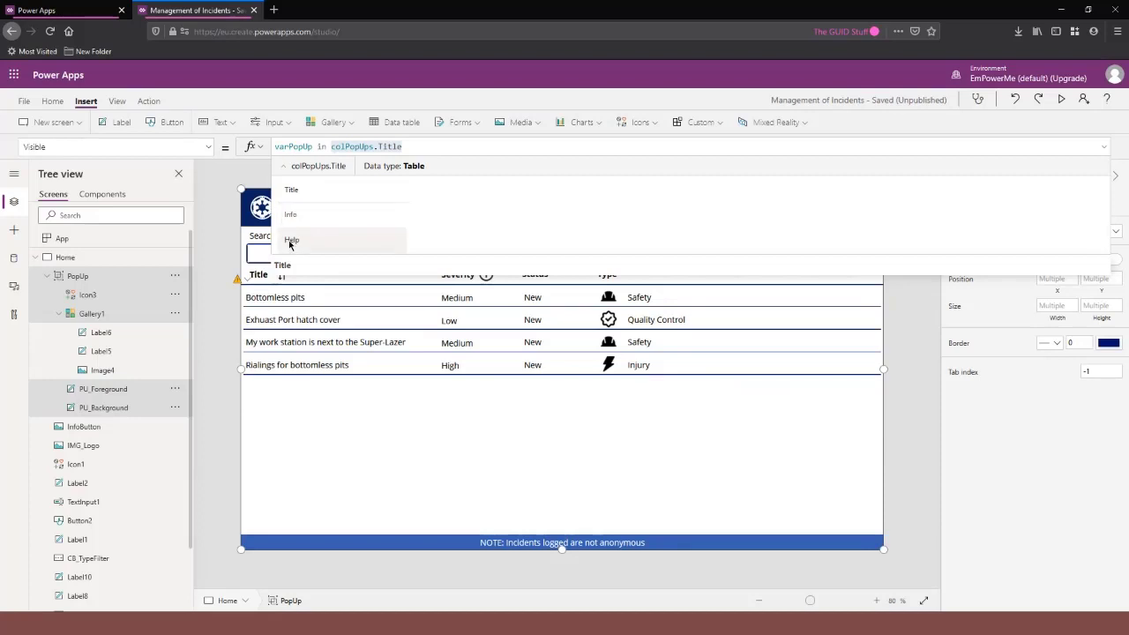
Evaluate the whole Visible formula of the PopUp group, preview the app and open the pop-up from the info button beside Severity.
{"action": "left_click_drag", "start_coordinate": [401, 147], "coordinate": [275, 146]}
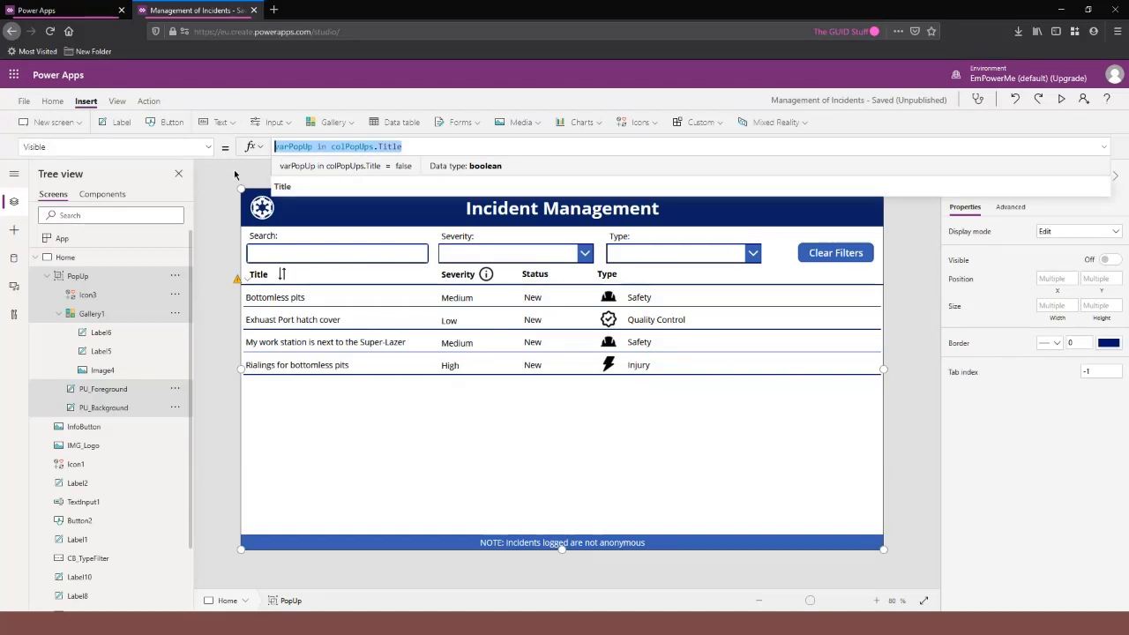
{"action": "left_click", "coordinate": [234, 178]}
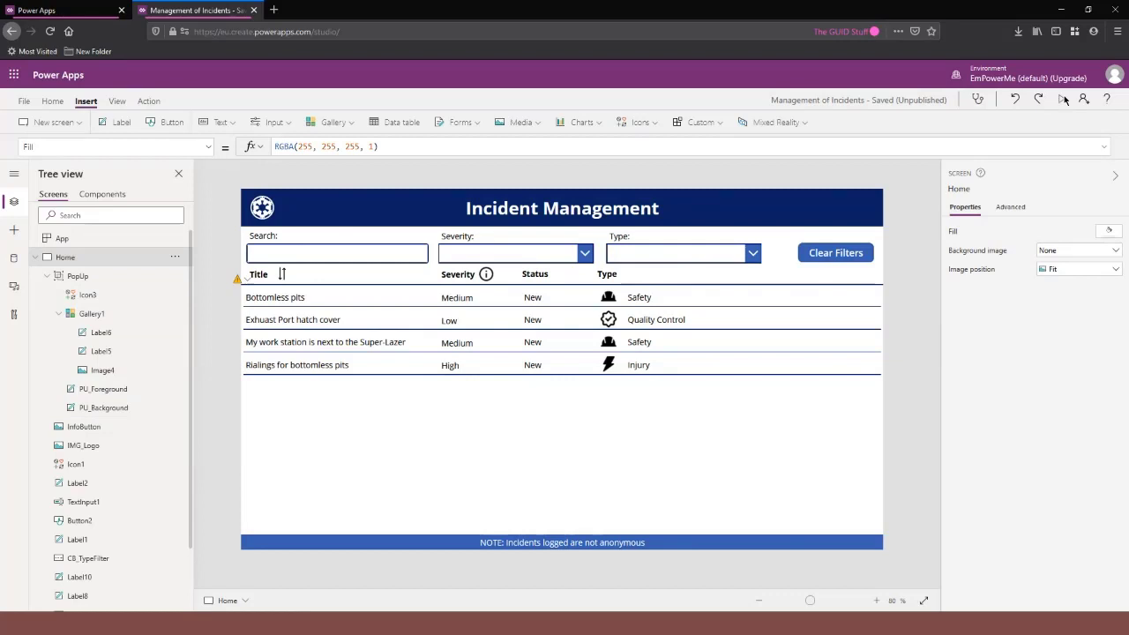
{"action": "key", "text": "F5"}
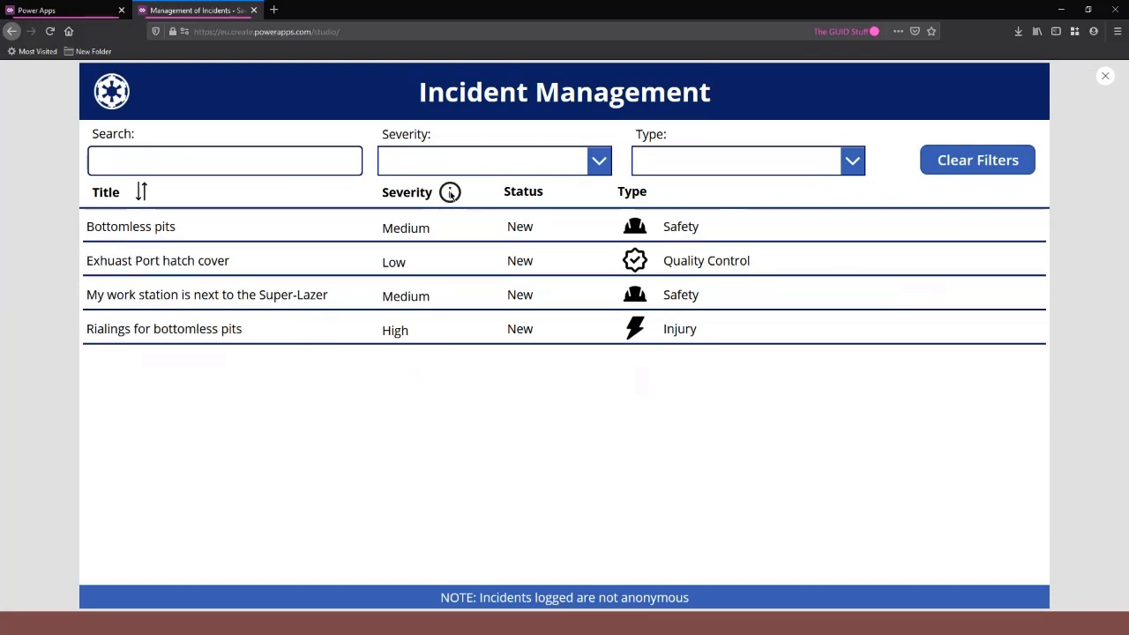
{"action": "left_click", "coordinate": [450, 192]}
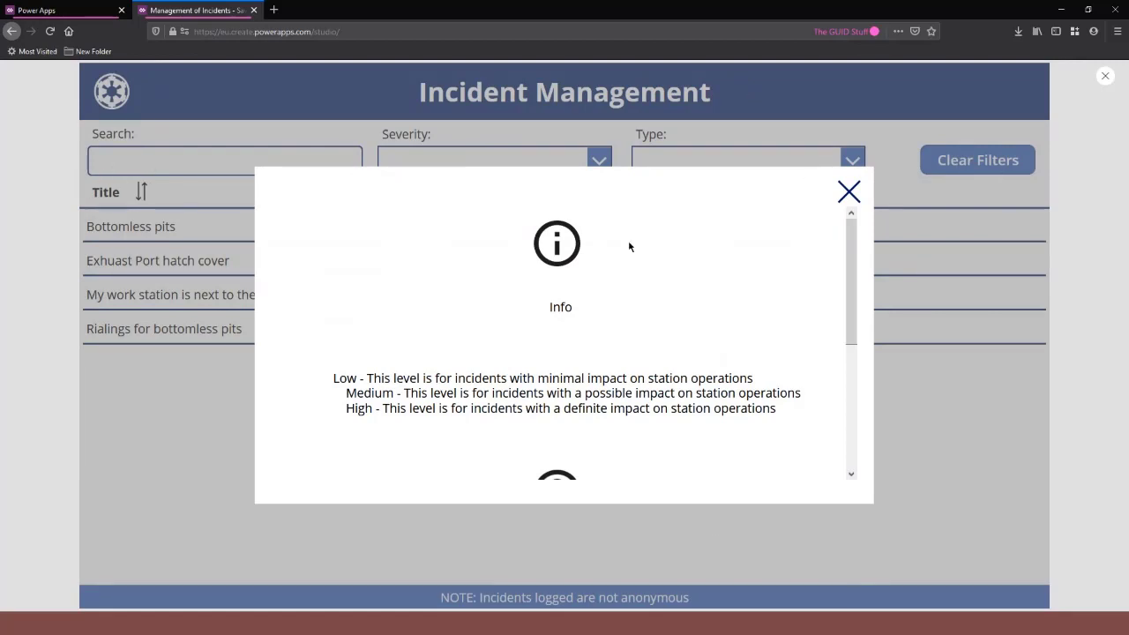
{"action": "left_click", "coordinate": [1107, 78]}
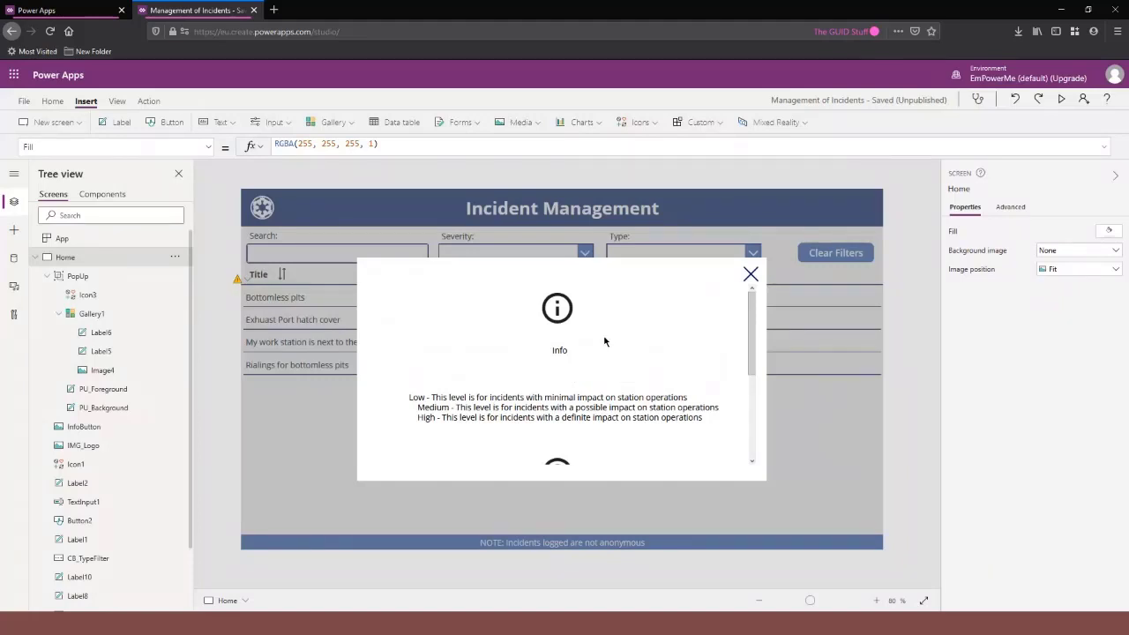
Preview the app again and look through the entries in the pop-up's gallery.
{"action": "left_click", "coordinate": [759, 361]}
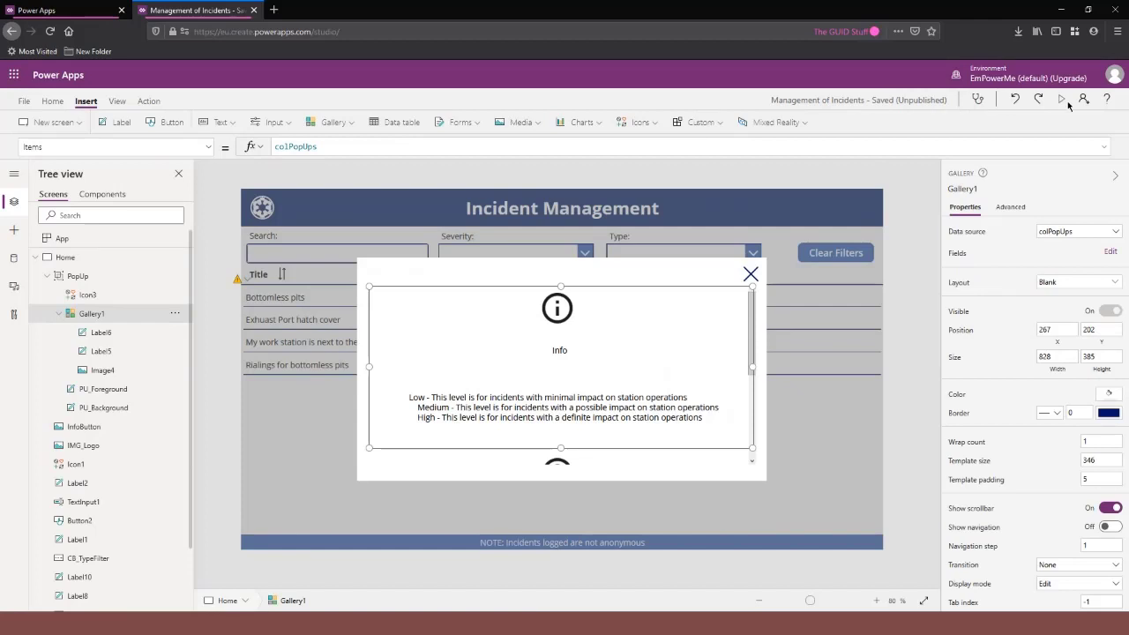
{"action": "left_click", "coordinate": [1062, 100]}
{"action": "scroll", "coordinate": [625, 376], "scroll_direction": "down", "scroll_amount": 3}
{"action": "scroll", "coordinate": [556, 297], "scroll_direction": "up", "scroll_amount": 3}
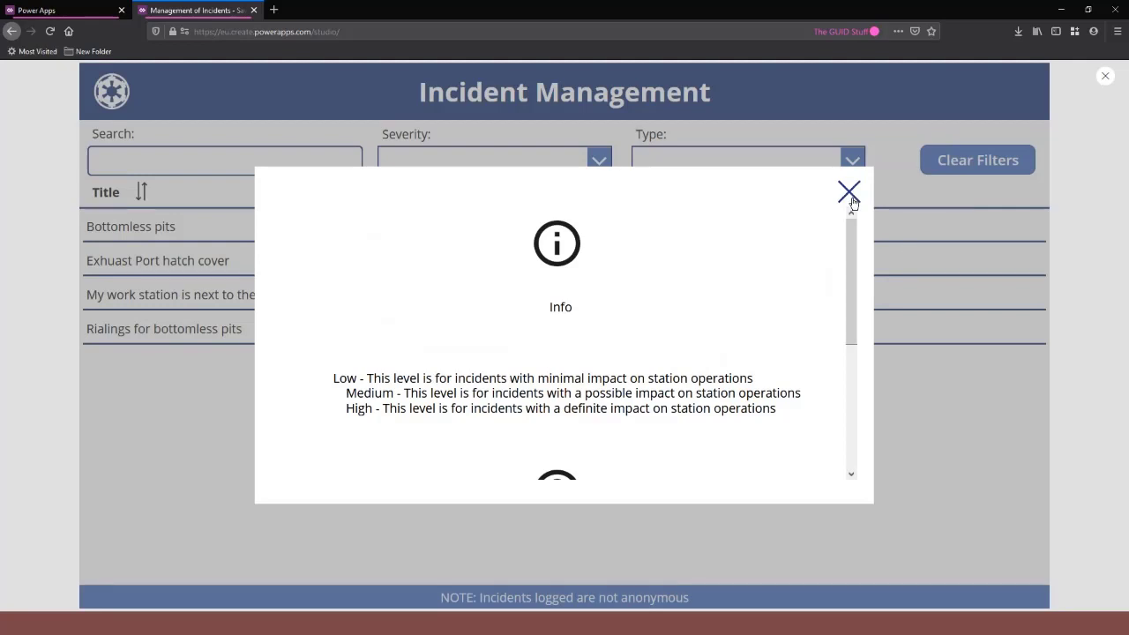
{"action": "left_click", "coordinate": [1106, 80]}
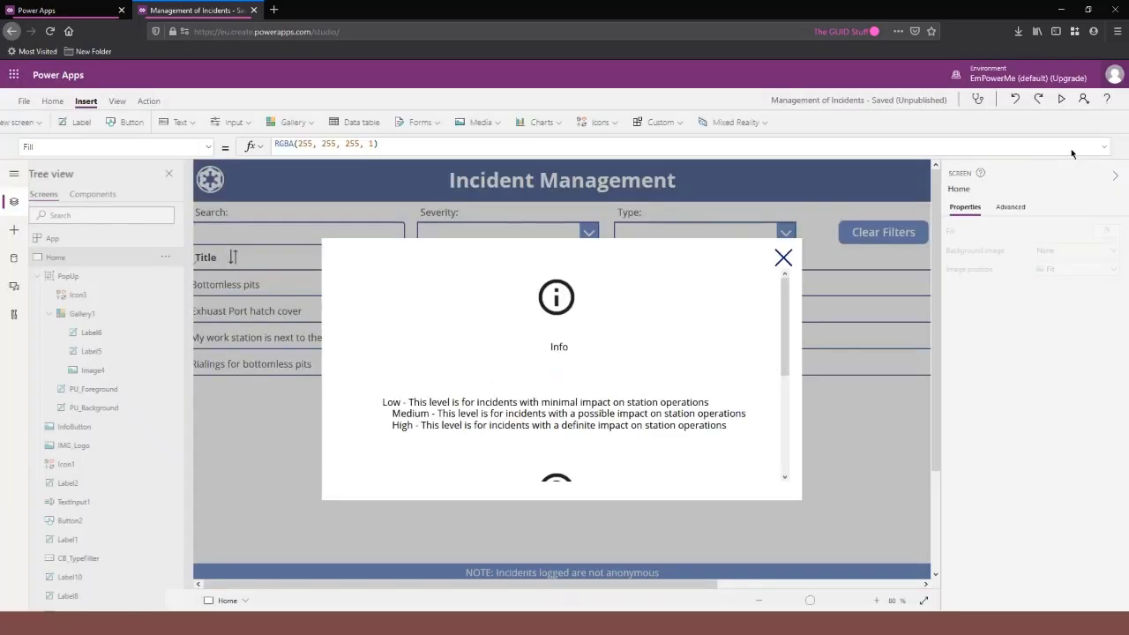
Wrap the colPopUps source in the pop-up gallery's Items property in a Filter function, ready for a condition.
{"action": "left_click", "coordinate": [633, 358]}
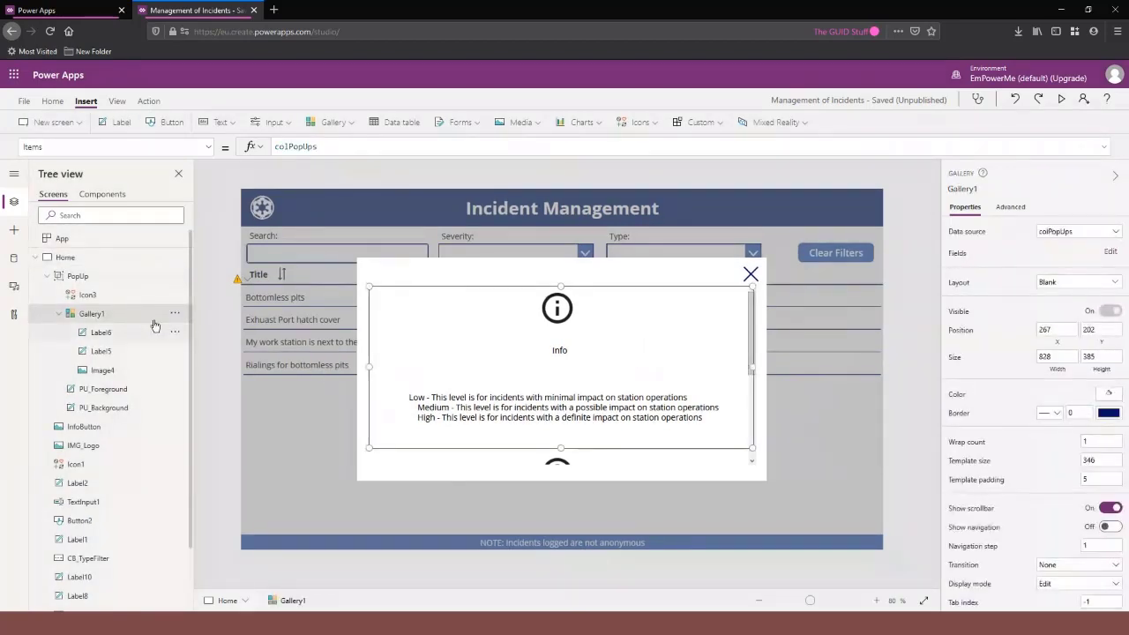
{"action": "double_click", "coordinate": [277, 148]}
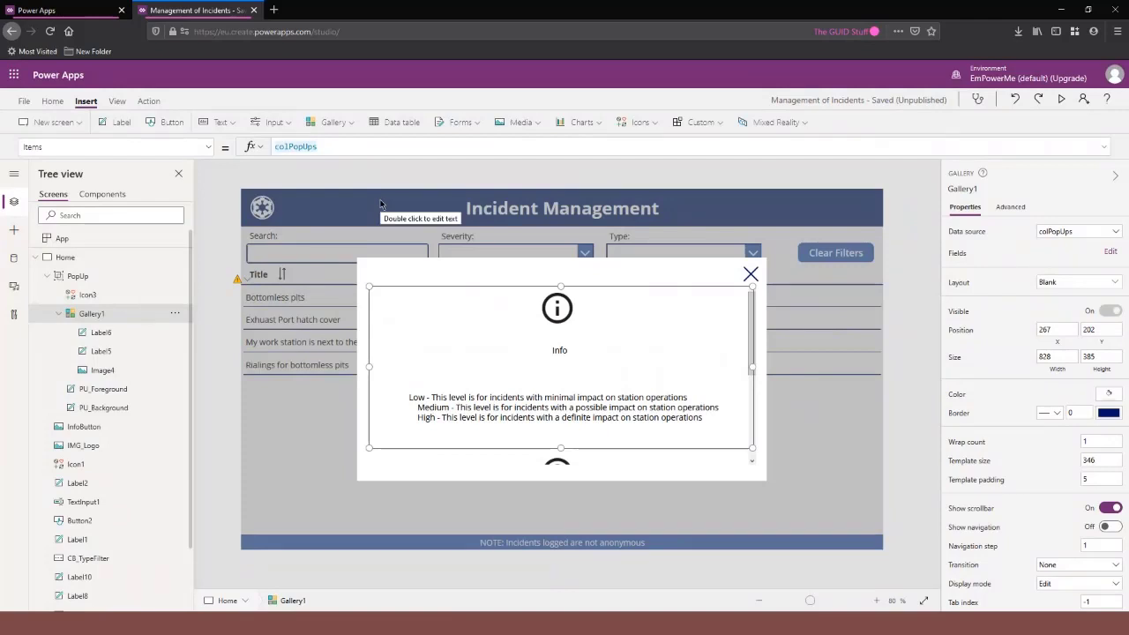
{"action": "type", "text": "Filter"}
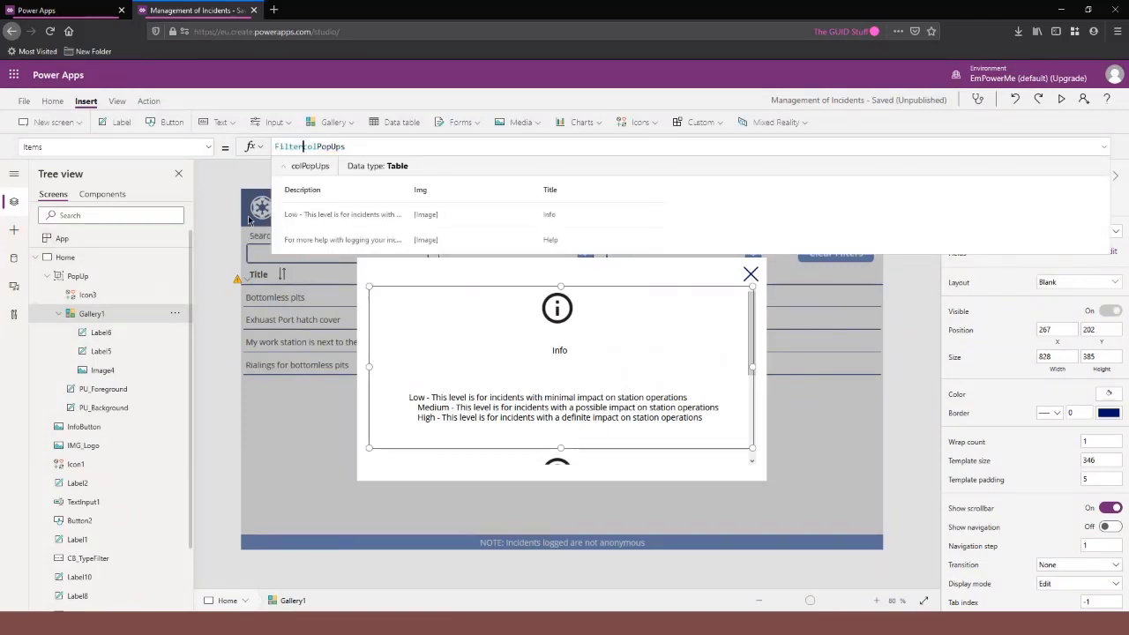
{"action": "type", "text": "("}
{"action": "left_click", "coordinate": [368, 146]}
{"action": "type", "text": ", "}
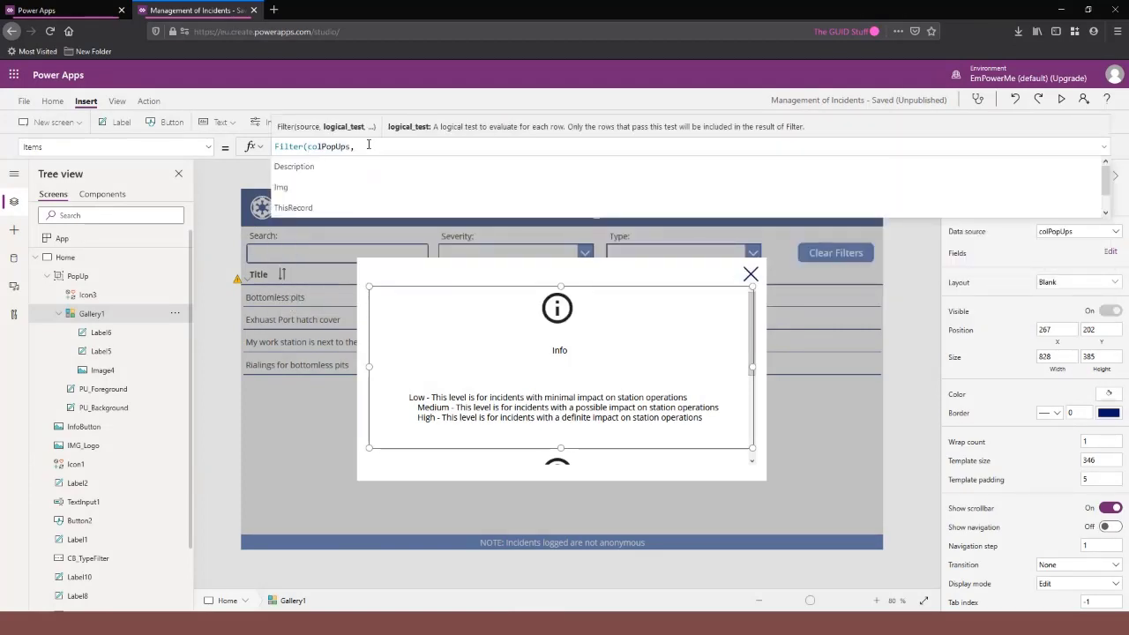
{"action": "type", "text": "var"}
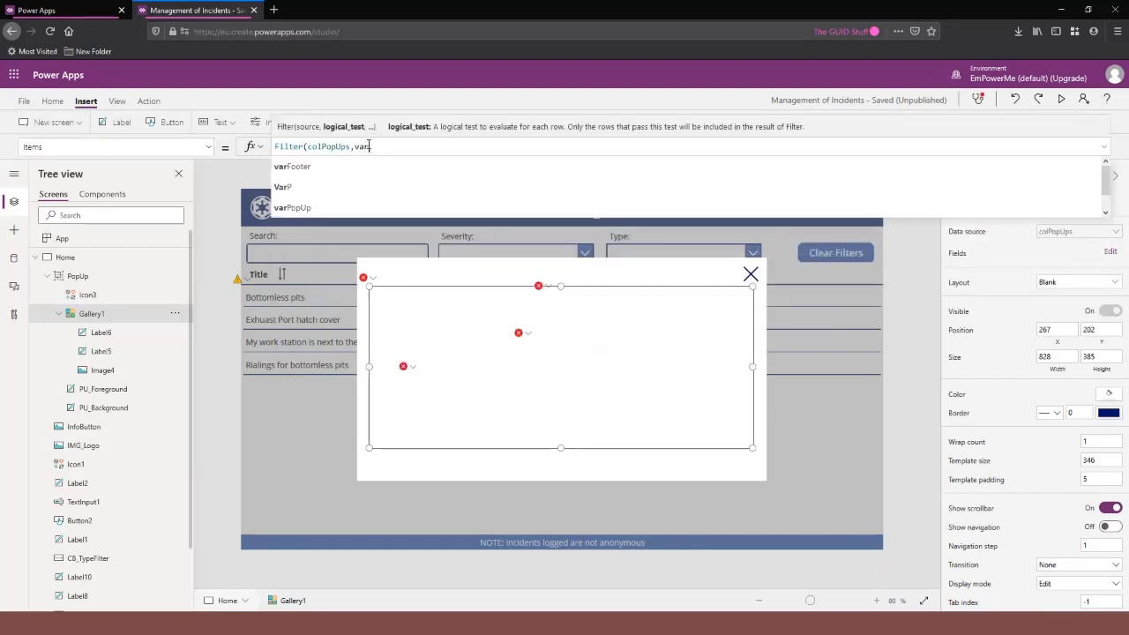
{"action": "left_click", "coordinate": [351, 208]}
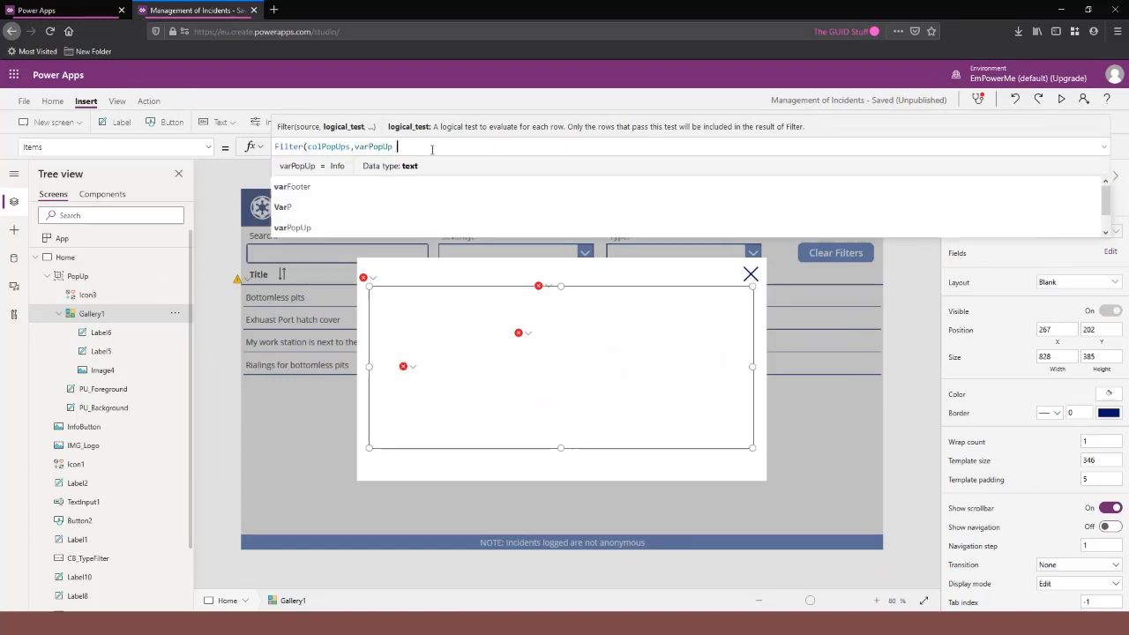
{"action": "key", "text": "BackSpace"}
{"action": "key", "text": "BackSpace"}
{"action": "key", "text": "BackSpace"}
{"action": "key", "text": "BackSpace"}
{"action": "key", "text": "BackSpace"}
{"action": "key", "text": "BackSpace"}
{"action": "key", "text": "BackSpace"}
{"action": "key", "text": "BackSpace"}
{"action": "key", "text": "BackSpace"}
{"action": "type", "text": "ThisIt"}
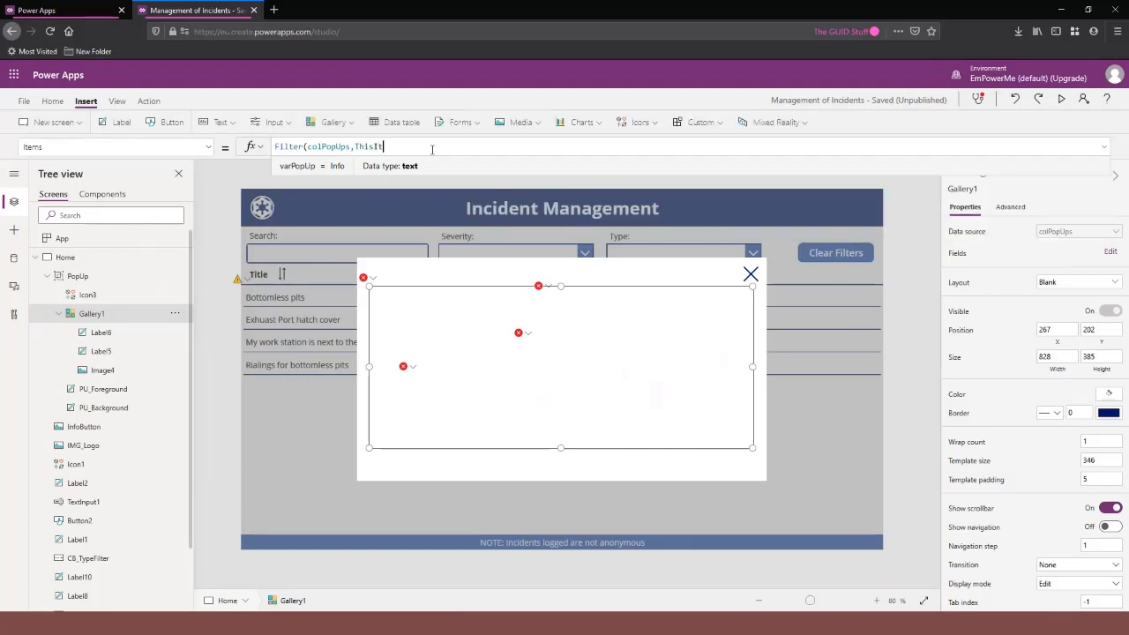
{"action": "type", "text": "em."}
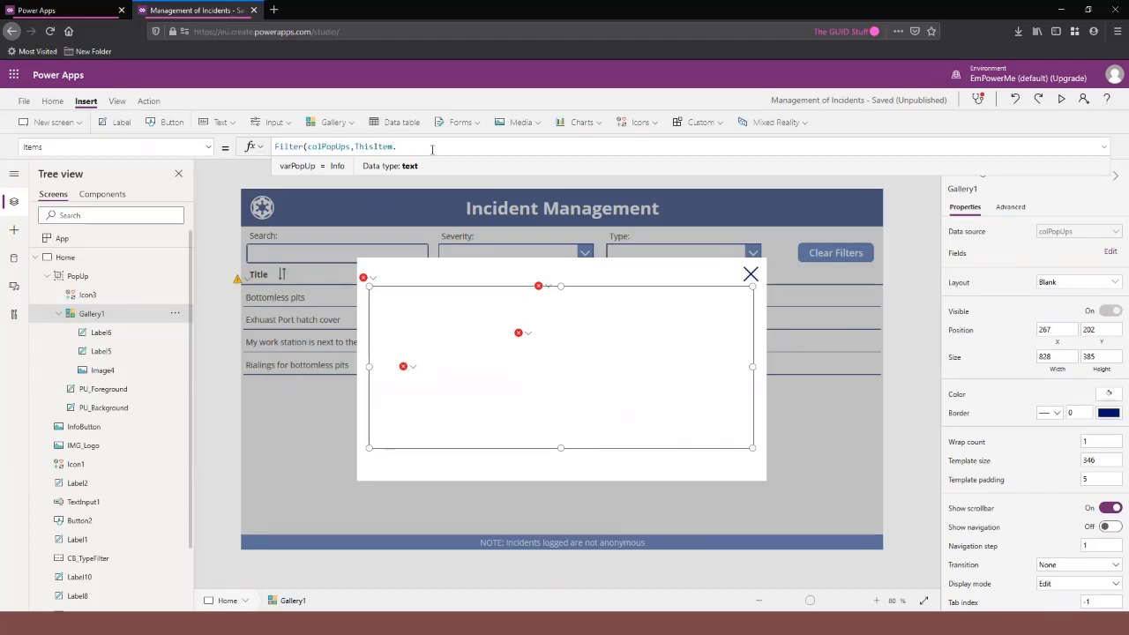
Complete the gallery's Items formula as Filter(colPopUps,Title = varPopUp).
{"action": "left_click_drag", "start_coordinate": [397, 147], "coordinate": [362, 146]}
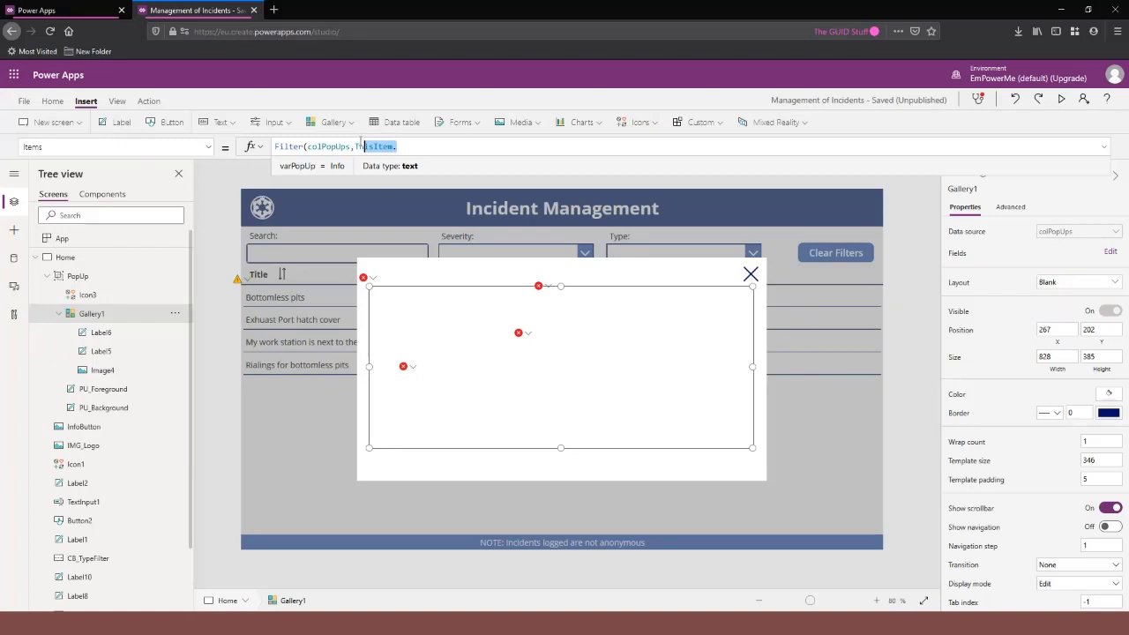
{"action": "type", "text": "it"}
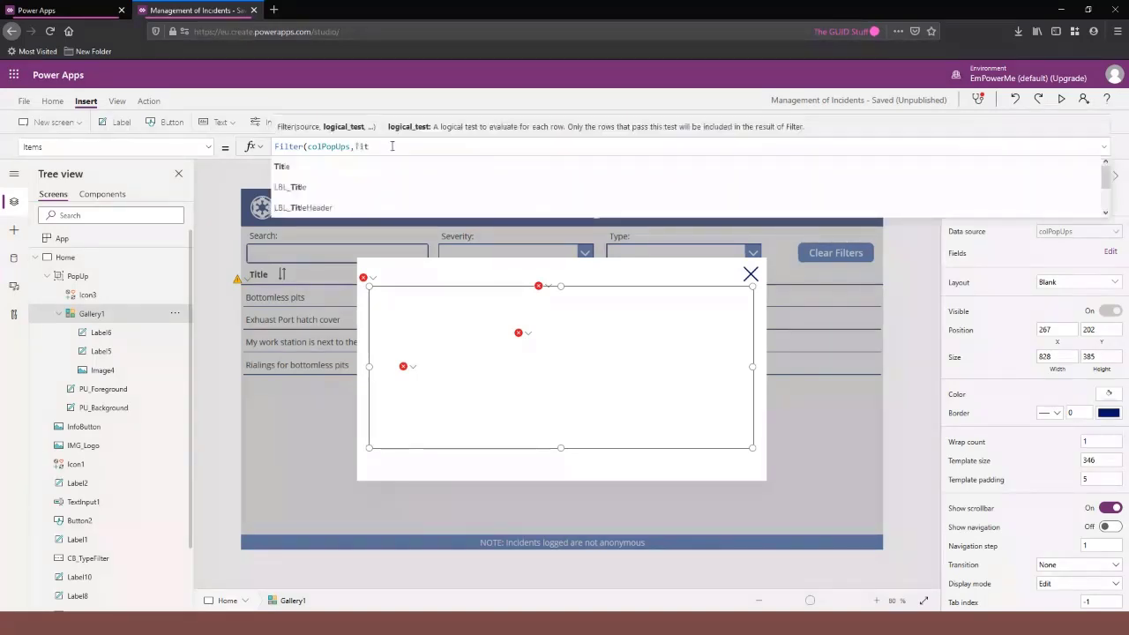
{"action": "type", "text": "le"}
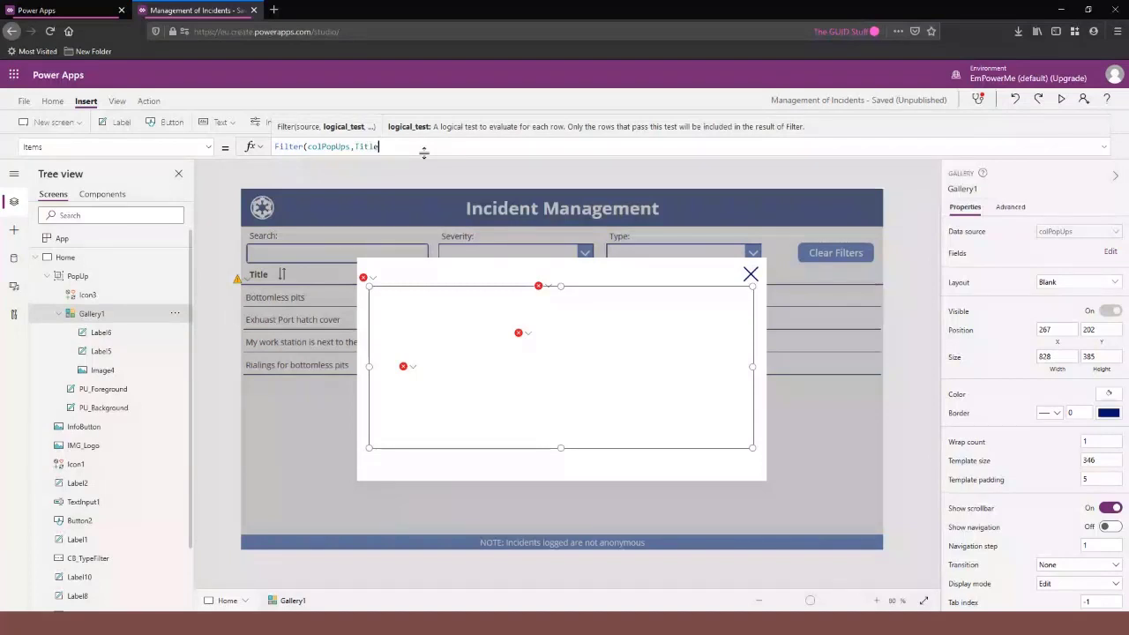
{"action": "type", "text": " = varPopUp"}
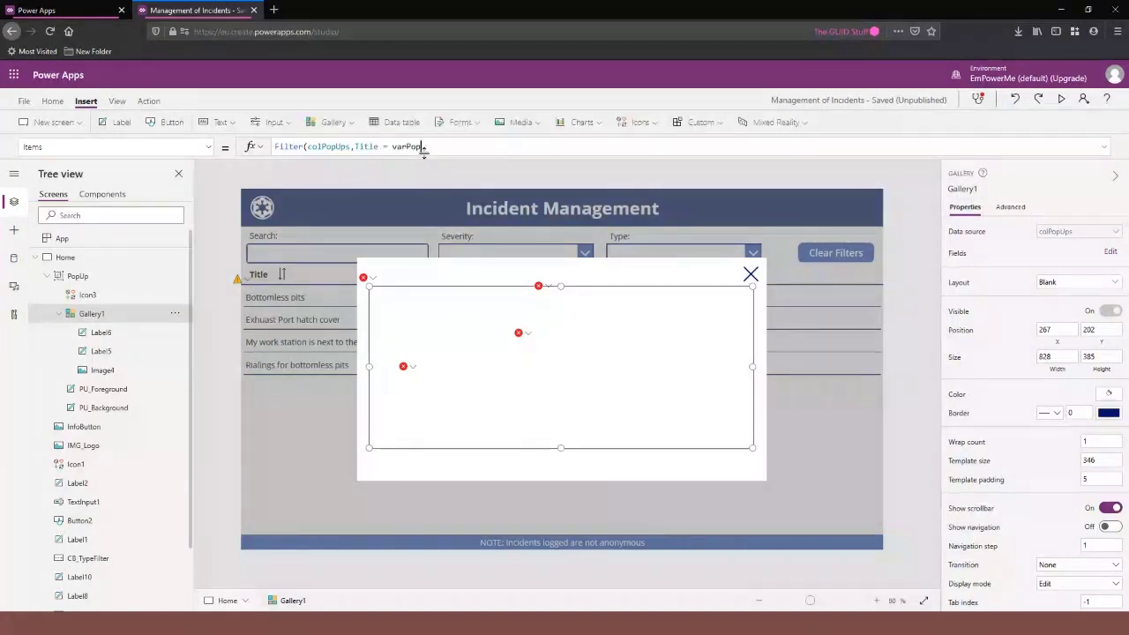
{"action": "type", "text": ")"}
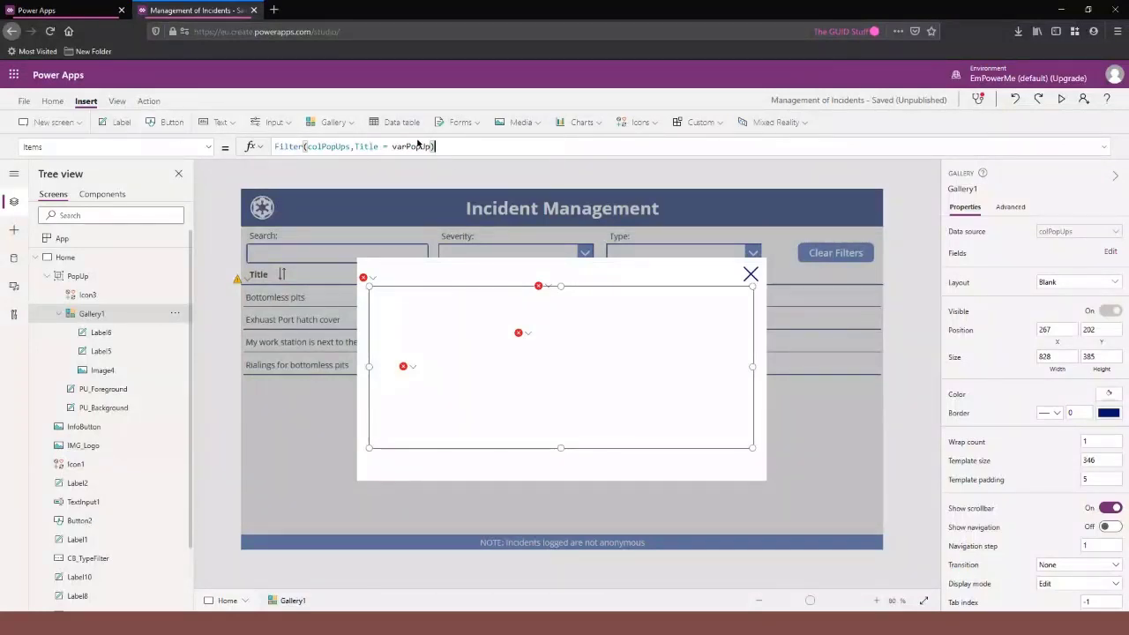
Inspect the result of the gallery's filter formula and preview the filtered pop-up in the app.
{"action": "mouse_move", "coordinate": [385, 147]}
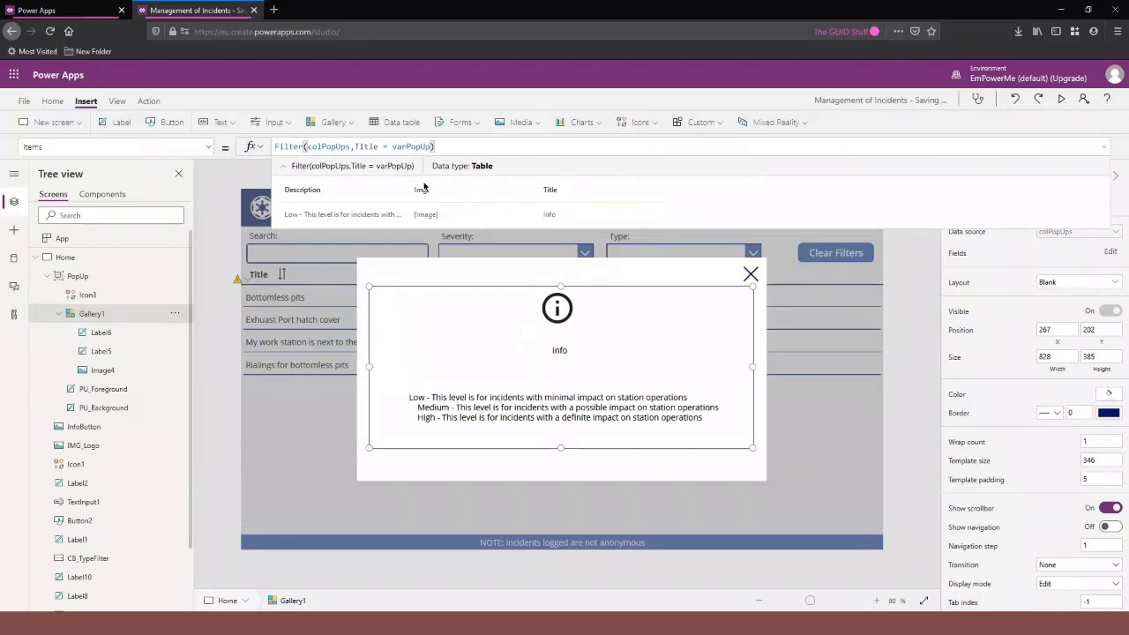
{"action": "left_click", "coordinate": [1102, 150]}
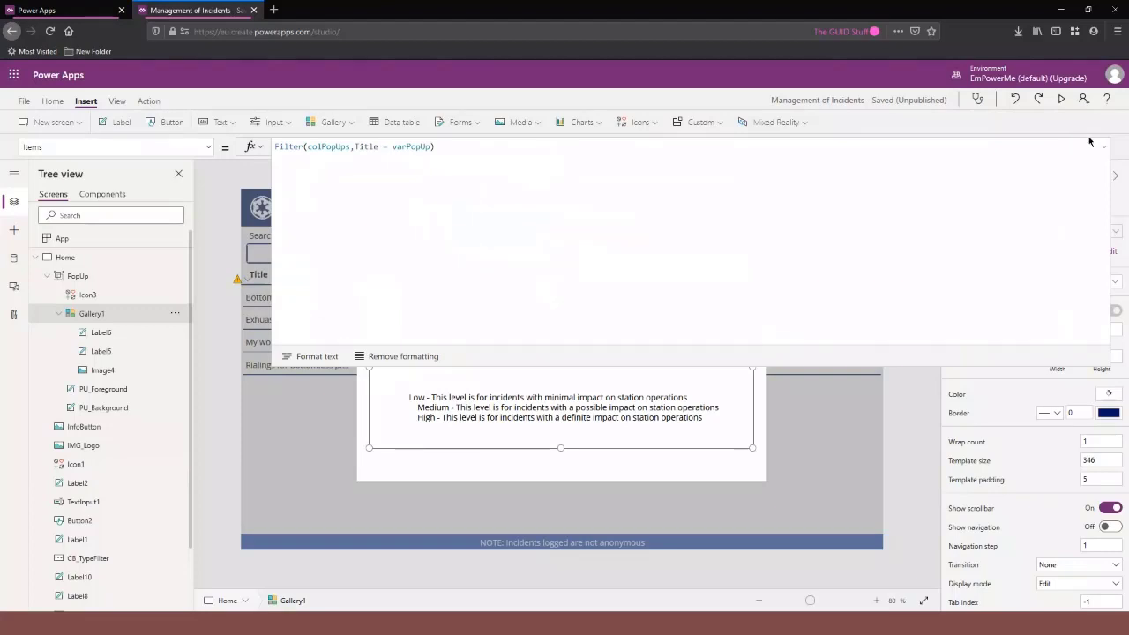
{"action": "left_click", "coordinate": [1094, 143]}
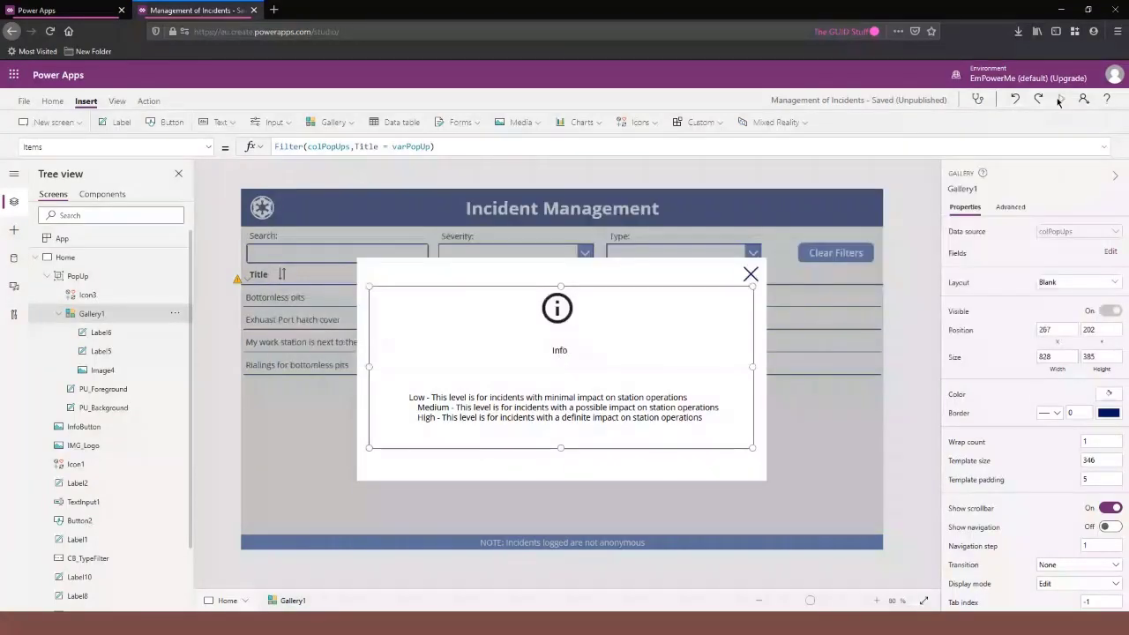
{"action": "left_click", "coordinate": [1060, 100]}
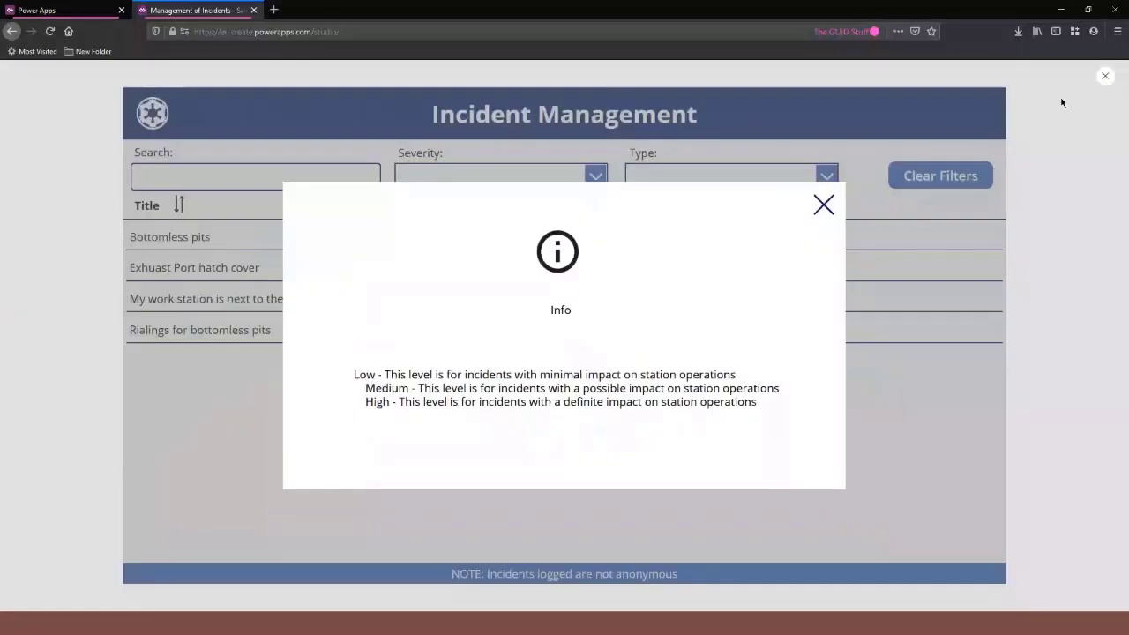
{"action": "key", "text": "Escape"}
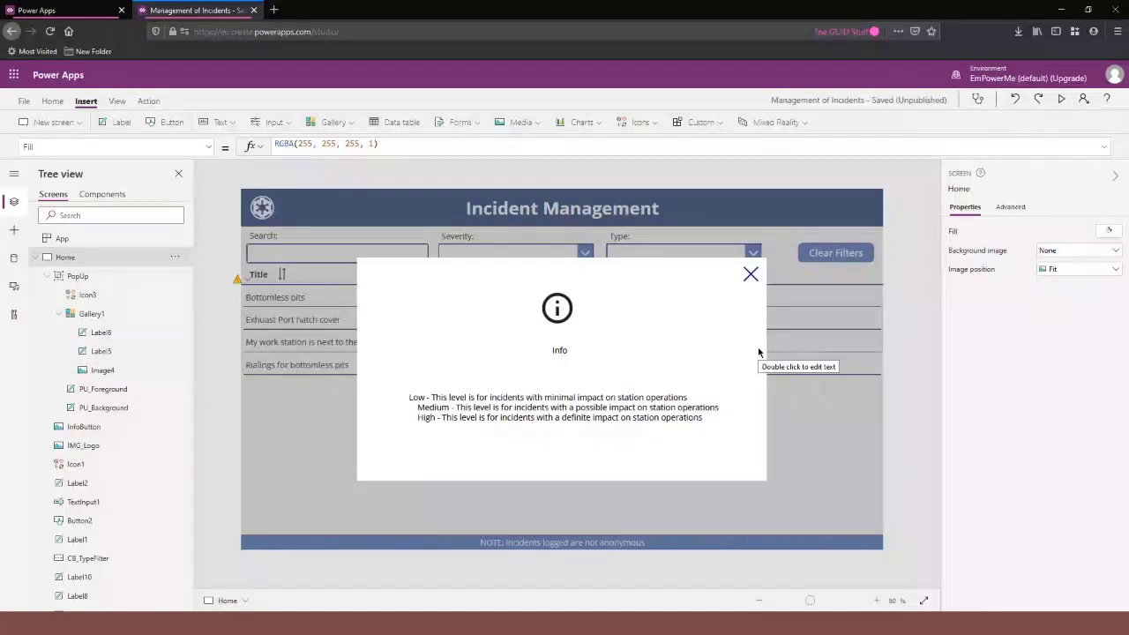
Set the OnSelect property of the pop-up's close icon to Set(varPopUp,Blank()) and preview the app.
{"action": "left_click", "coordinate": [750, 276]}
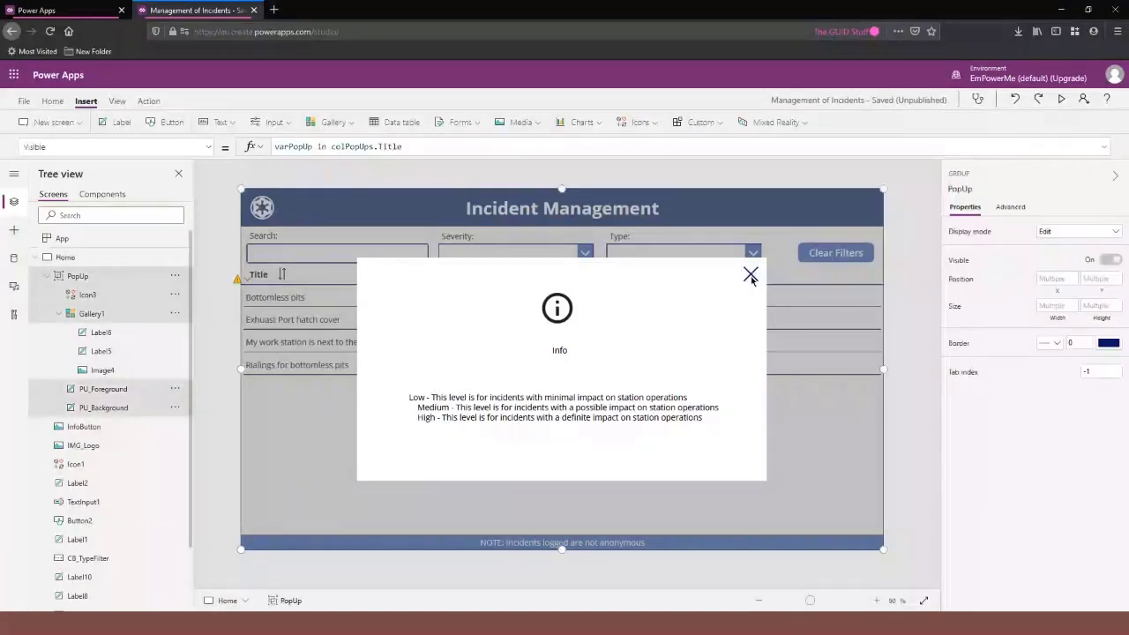
{"action": "left_click", "coordinate": [749, 276]}
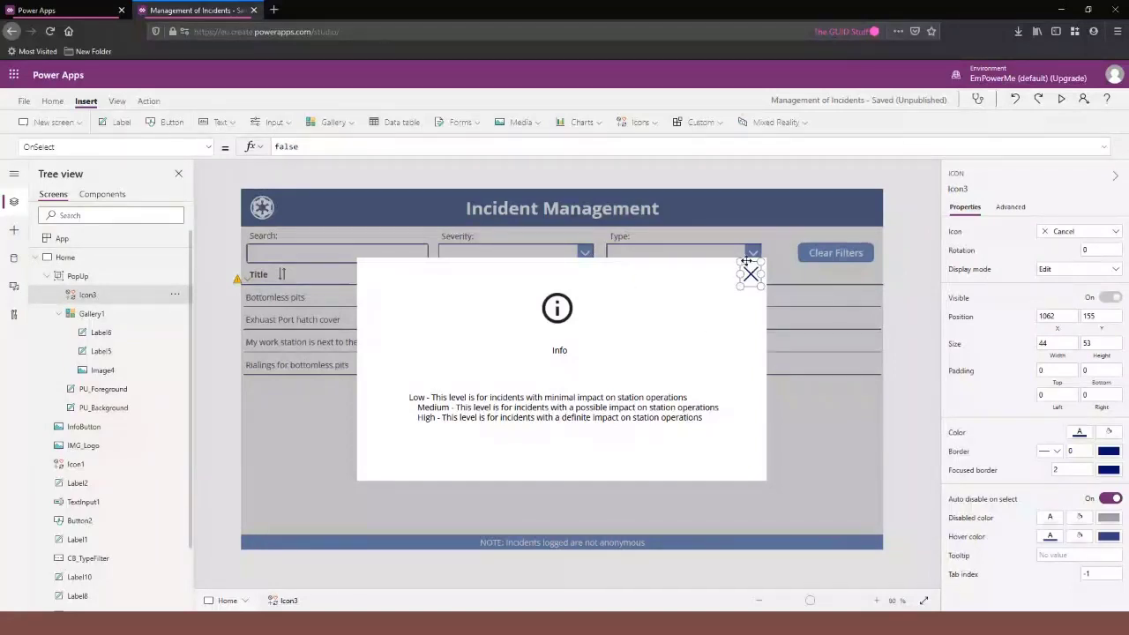
{"action": "left_click_drag", "start_coordinate": [307, 147], "coordinate": [275, 147]}
{"action": "type", "text": "Set"}
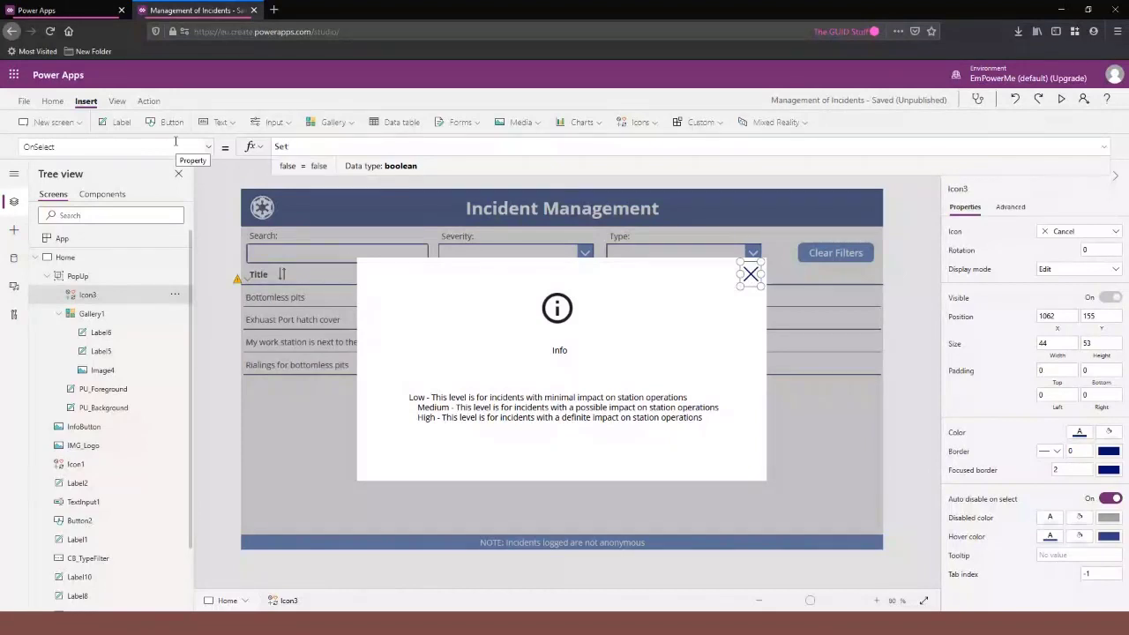
{"action": "type", "text": "(var"}
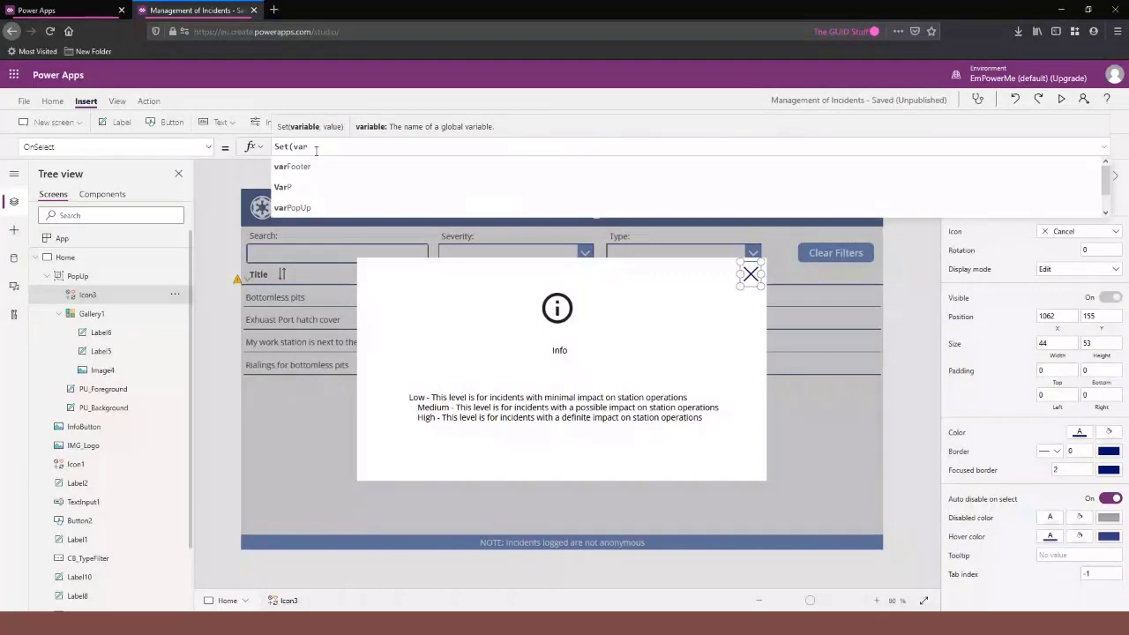
{"action": "left_click", "coordinate": [320, 205]}
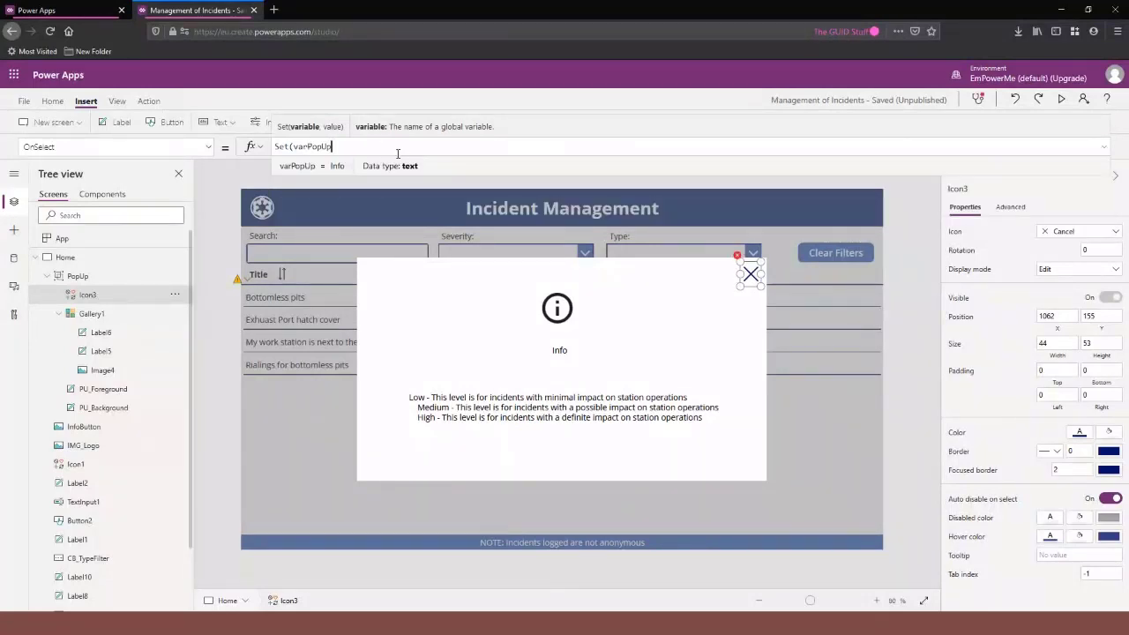
{"action": "type", "text": ",F"}
{"action": "type", "text": "la"}
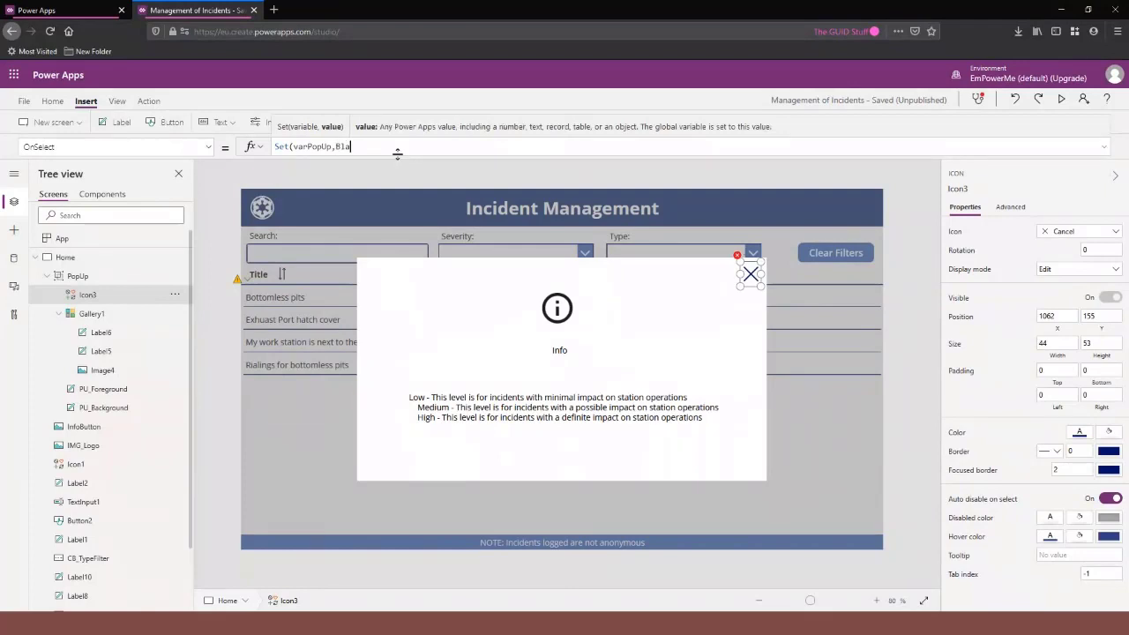
{"action": "type", "text": "nk"}
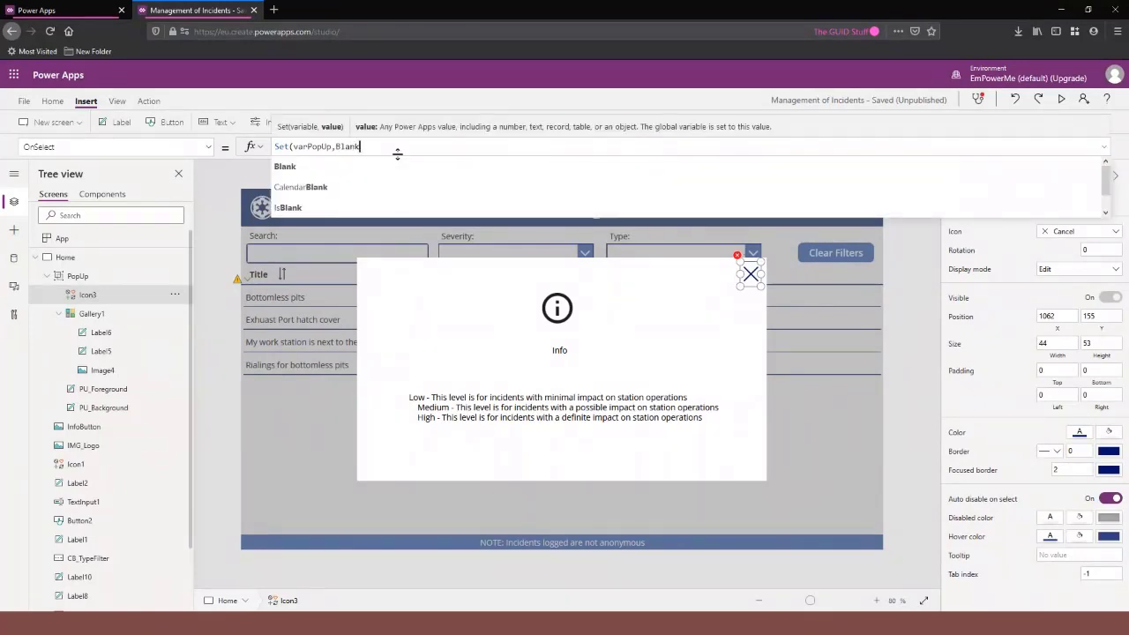
{"action": "type", "text": "())"}
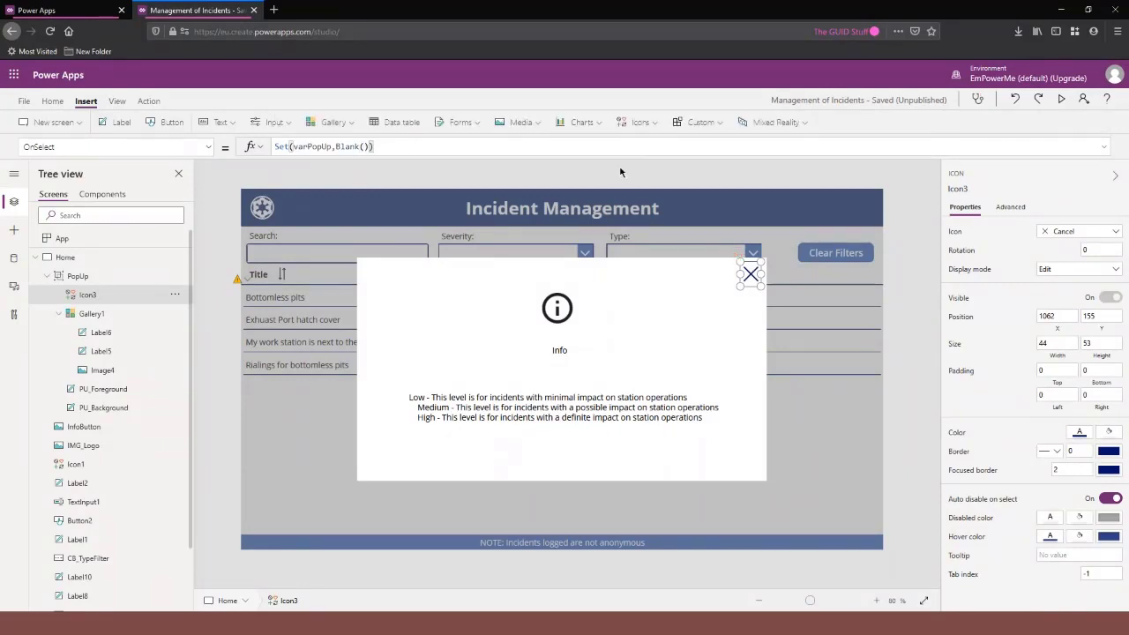
{"action": "left_click", "coordinate": [1062, 98]}
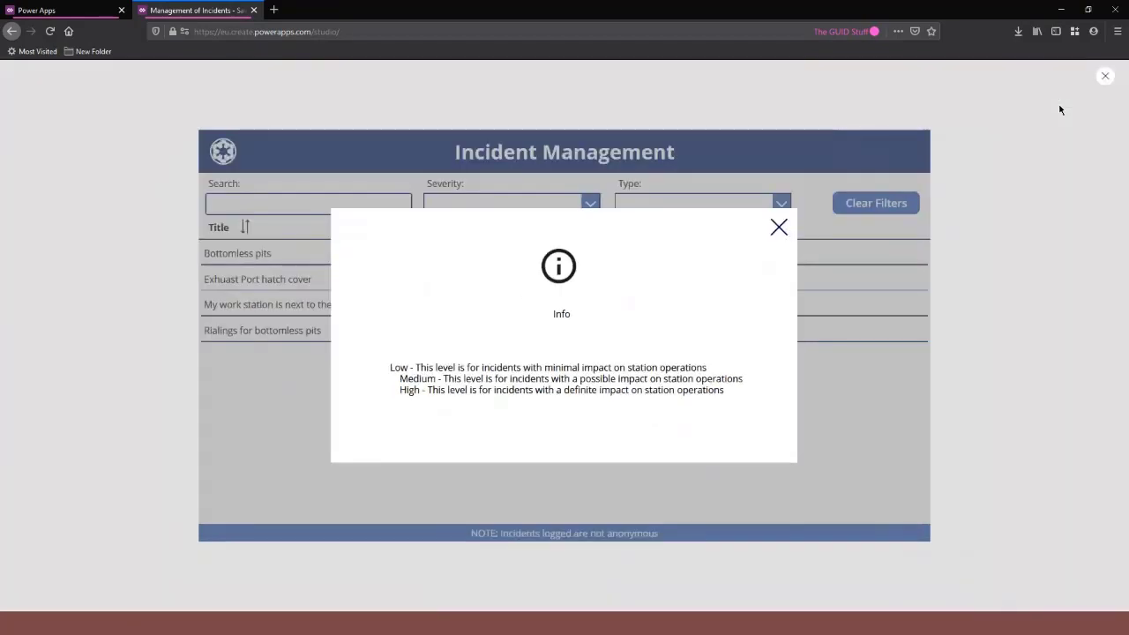
Test the pop-up in the preview by closing it with its close icon and reopening it from the Severity info icon, and exit the preview.
{"action": "left_click", "coordinate": [851, 194]}
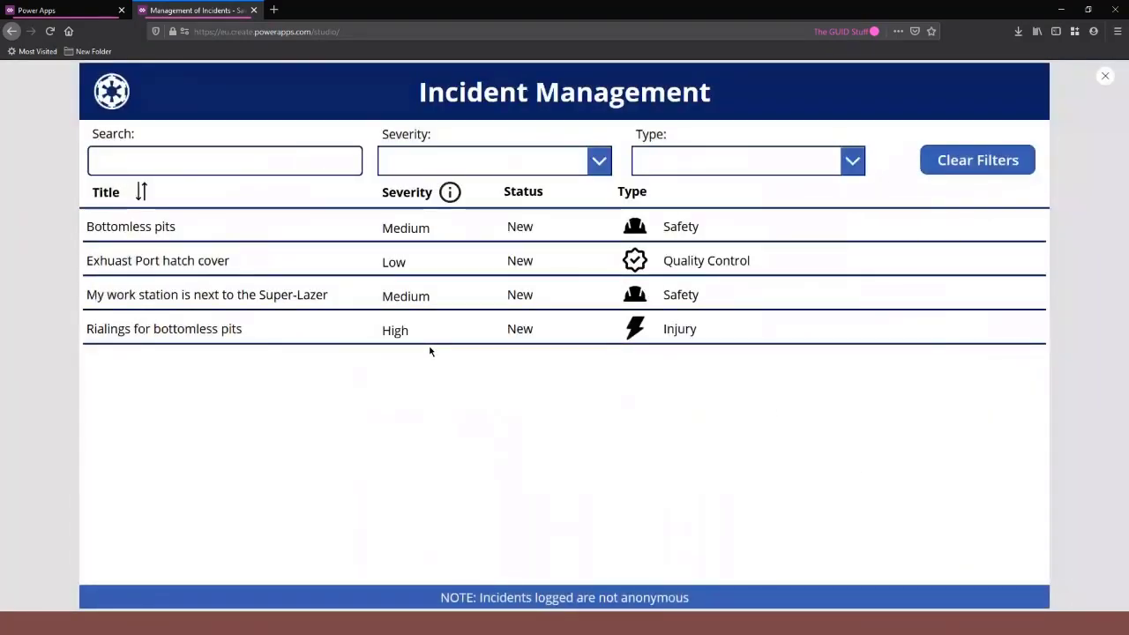
{"action": "left_click", "coordinate": [450, 193]}
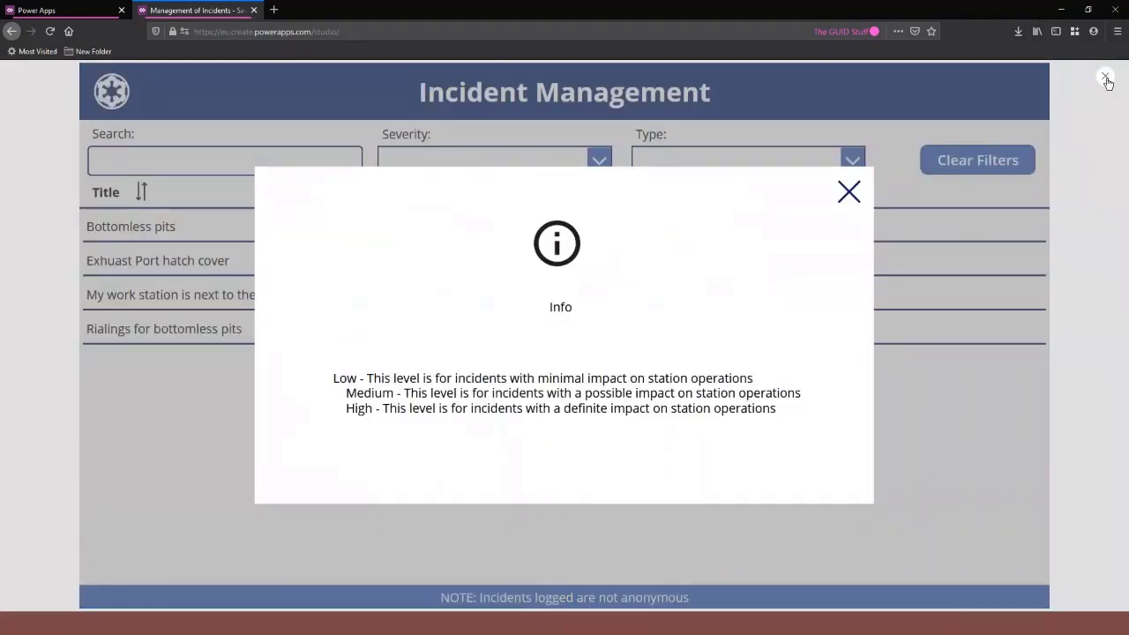
{"action": "left_click", "coordinate": [1107, 79]}
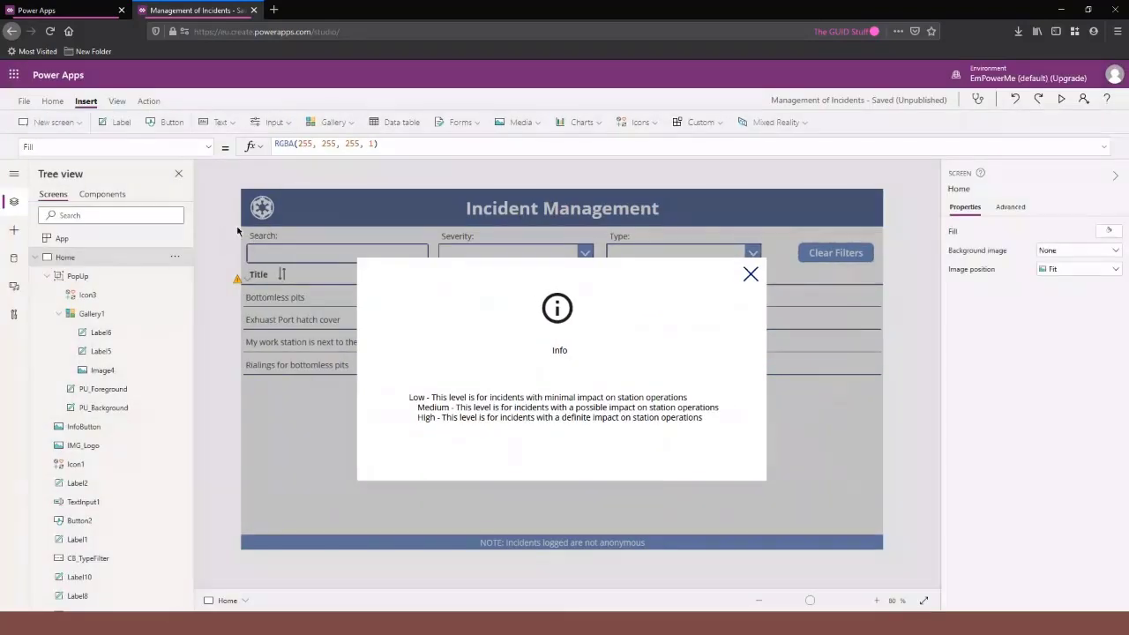
Copy the Set(varPopUp,Blank()) formula from the OnSelect property of the pop-up's close icon.
{"action": "left_click", "coordinate": [293, 442]}
{"action": "left_click", "coordinate": [125, 409]}
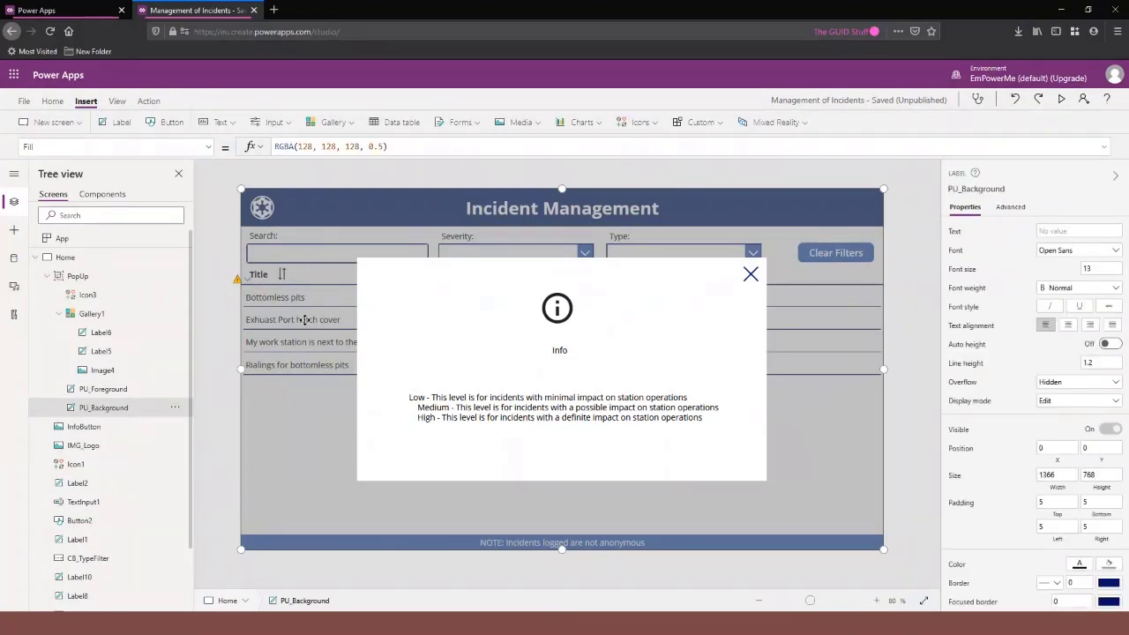
{"action": "left_click", "coordinate": [43, 146]}
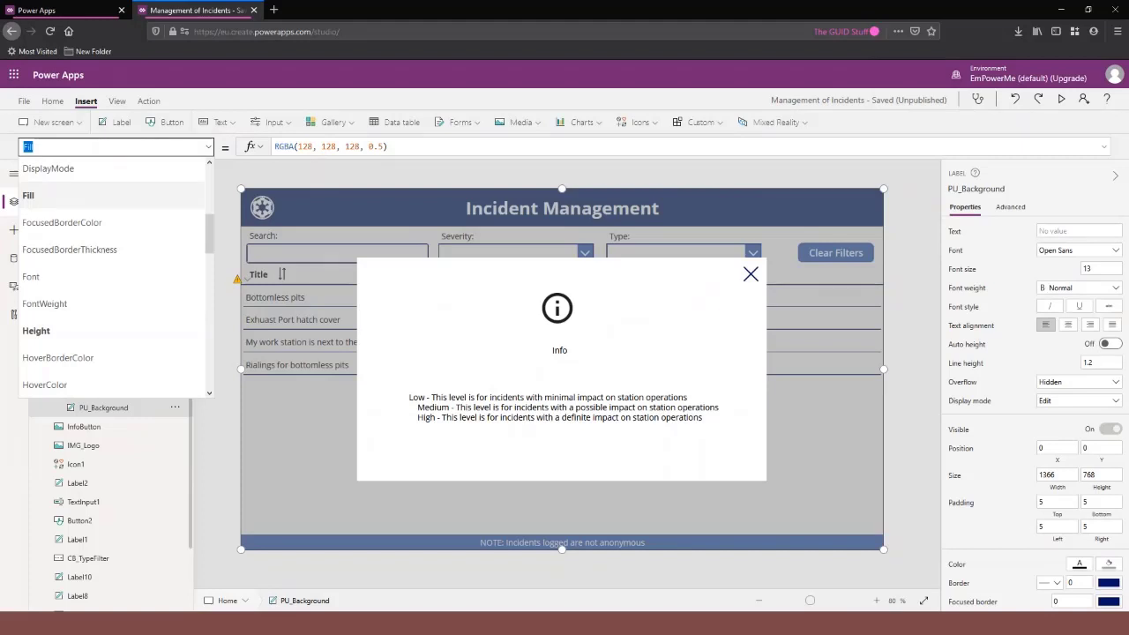
{"action": "left_click", "coordinate": [751, 278]}
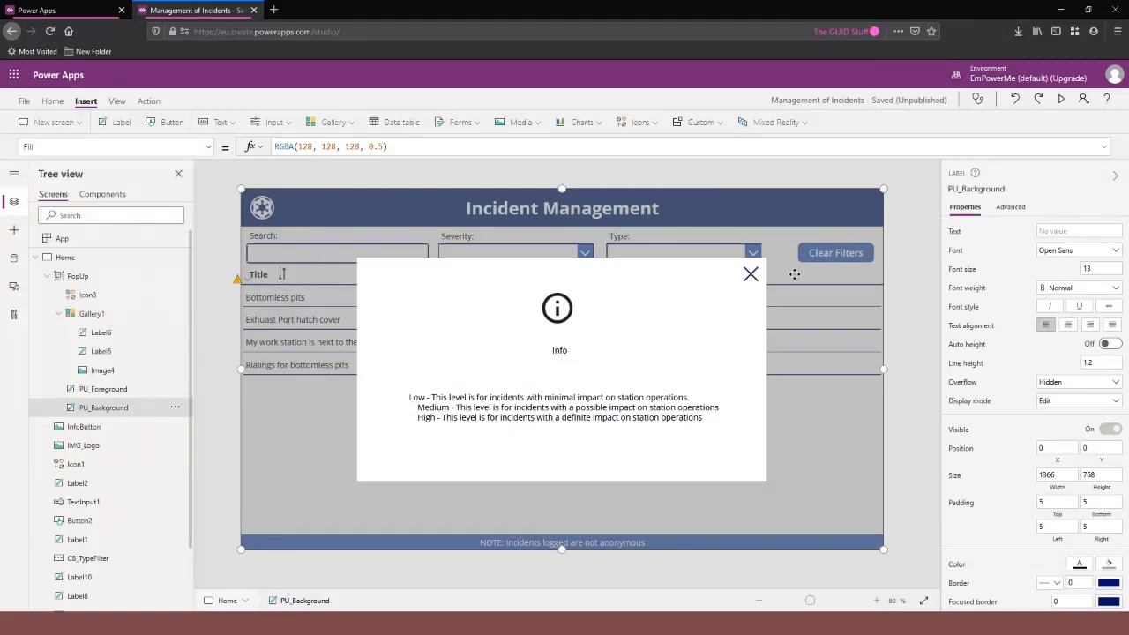
{"action": "left_click", "coordinate": [793, 274]}
{"action": "left_click", "coordinate": [752, 275]}
{"action": "left_click", "coordinate": [750, 274]}
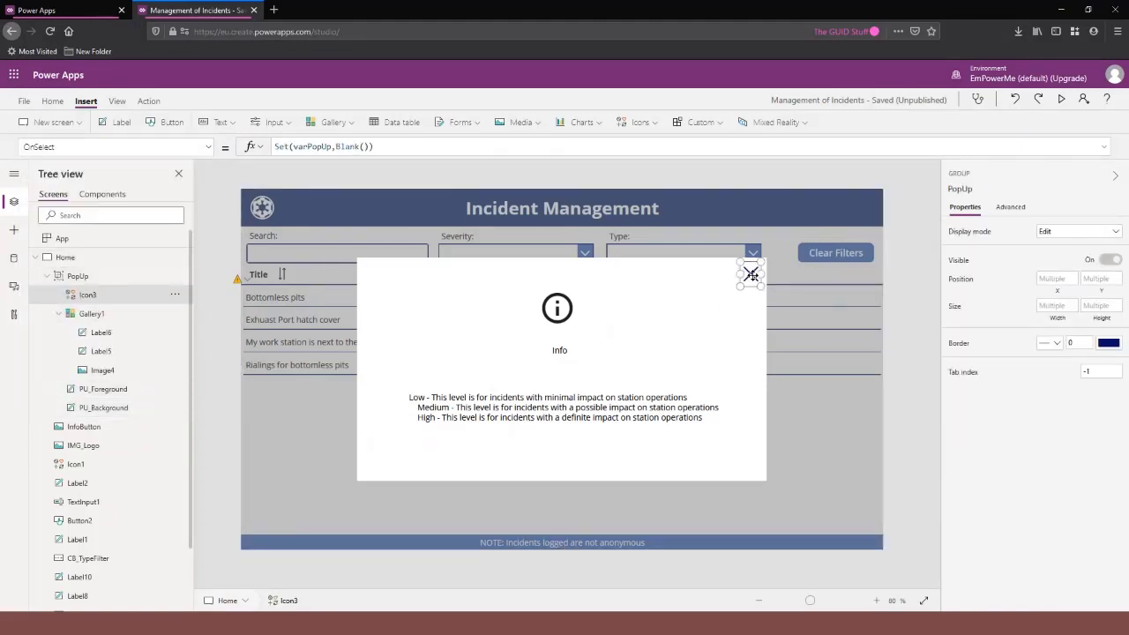
{"action": "left_click", "coordinate": [263, 141]}
{"action": "key", "text": "ctrl+c"}
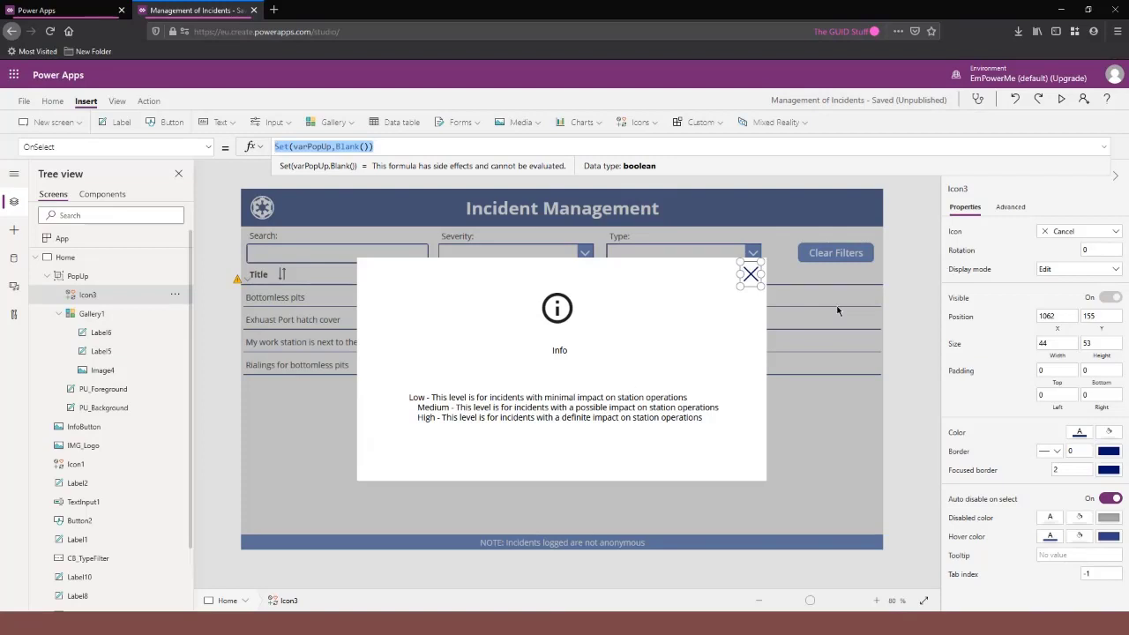
Replace the OnSelect formula of the PU_Background label with the copied Set(varPopUp,Blank()).
{"action": "left_click", "coordinate": [130, 409]}
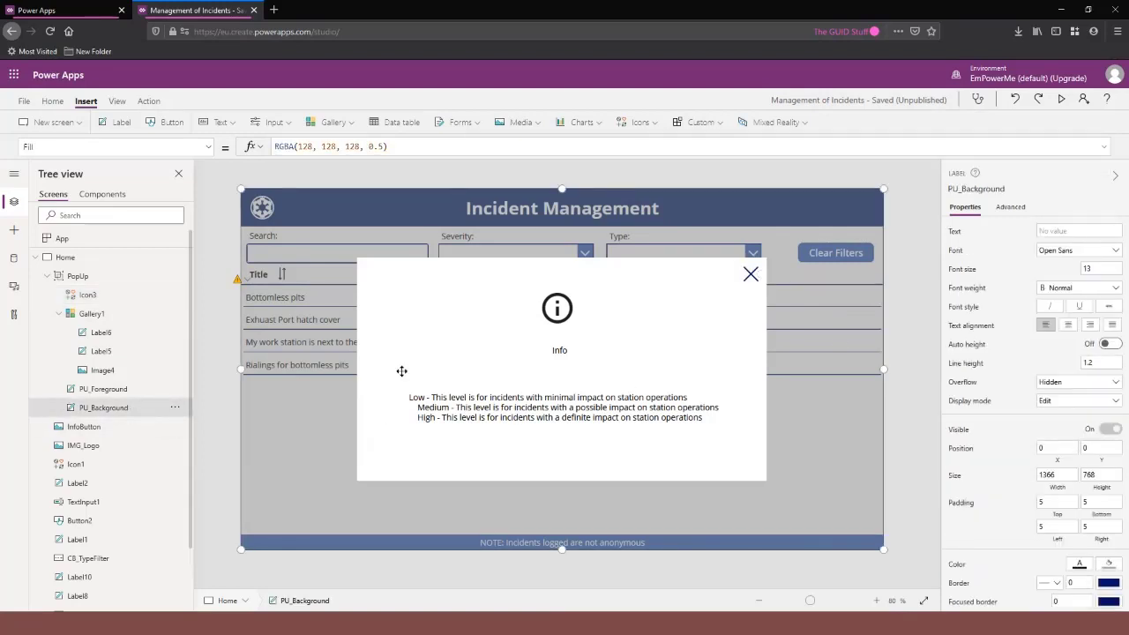
{"action": "left_click", "coordinate": [28, 146]}
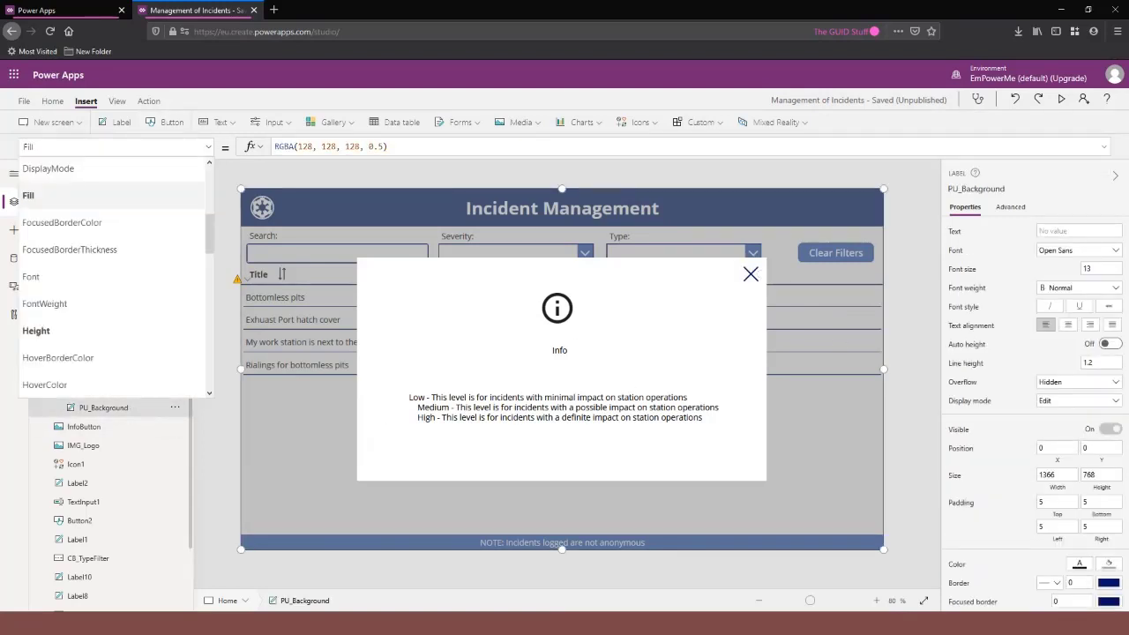
{"action": "type", "text": "OnSelect"}
{"action": "key", "text": "Return"}
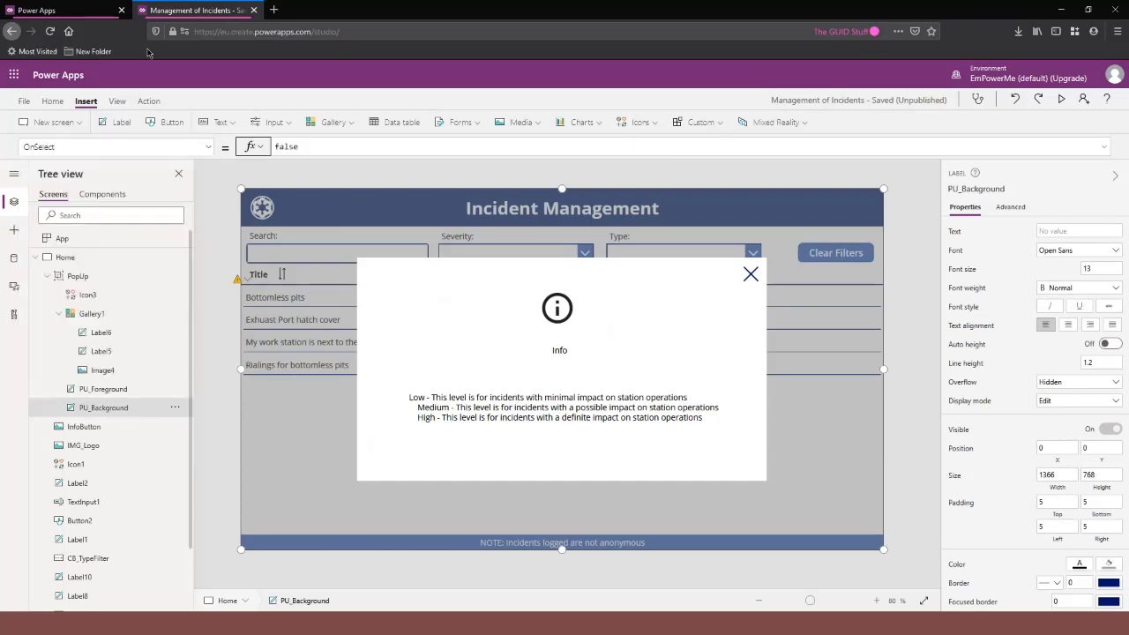
{"action": "left_click", "coordinate": [330, 146]}
{"action": "key", "text": "ctrl+a"}
{"action": "key", "text": "ctrl+v"}
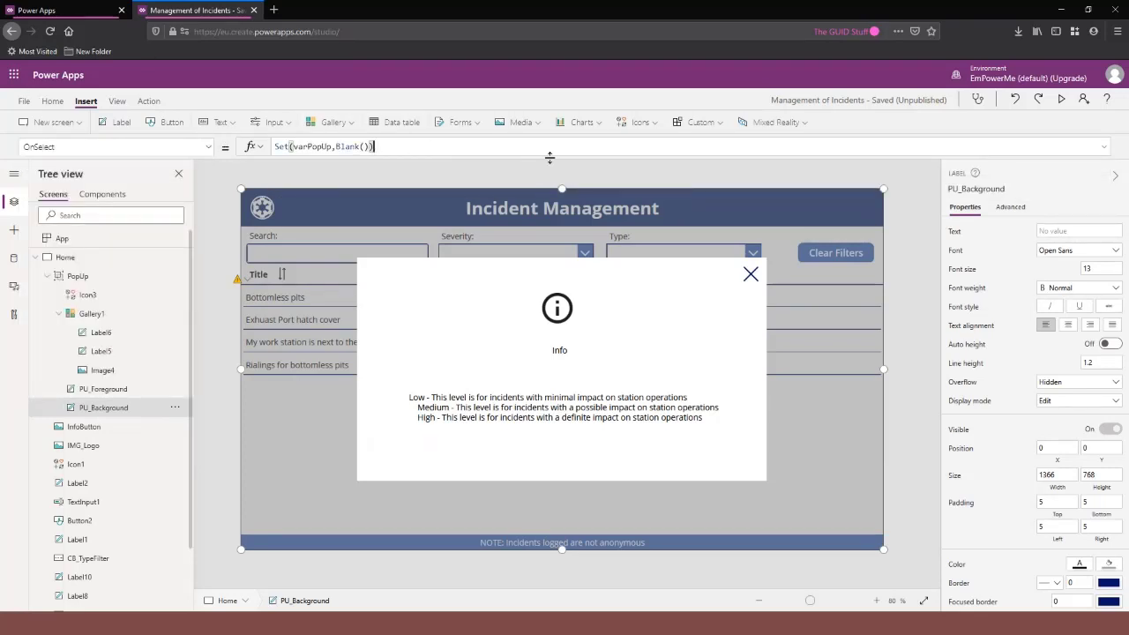
Test in the preview that selecting the greyed background closes the pop-up, reopening it from the Severity info icon, and exit the preview.
{"action": "left_click", "coordinate": [1061, 101]}
{"action": "left_click", "coordinate": [918, 318]}
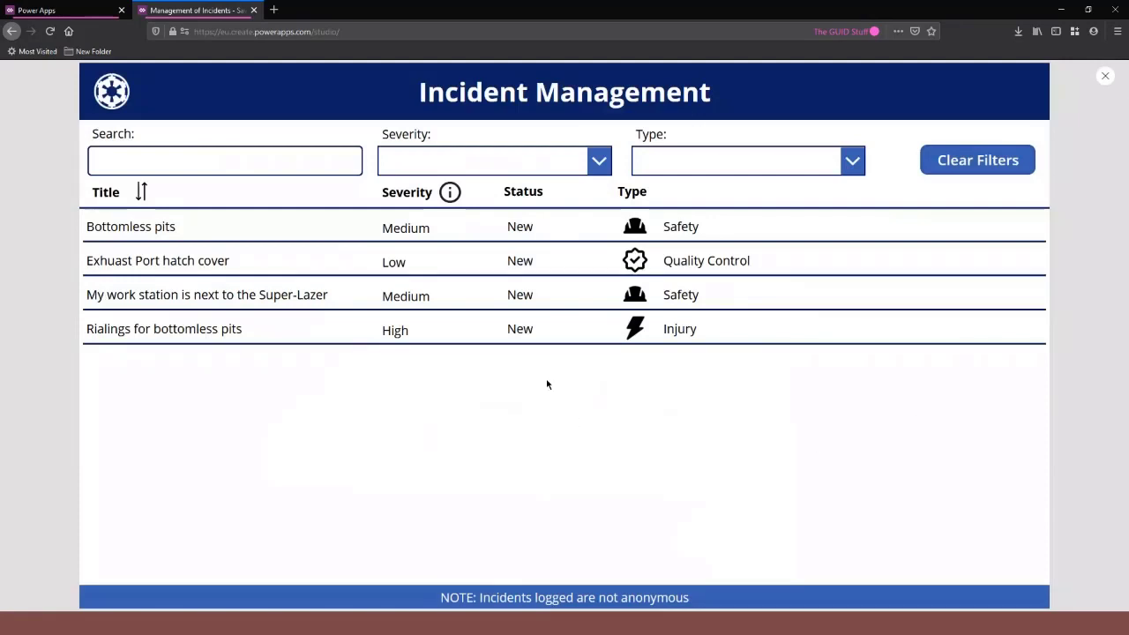
{"action": "left_click", "coordinate": [452, 194]}
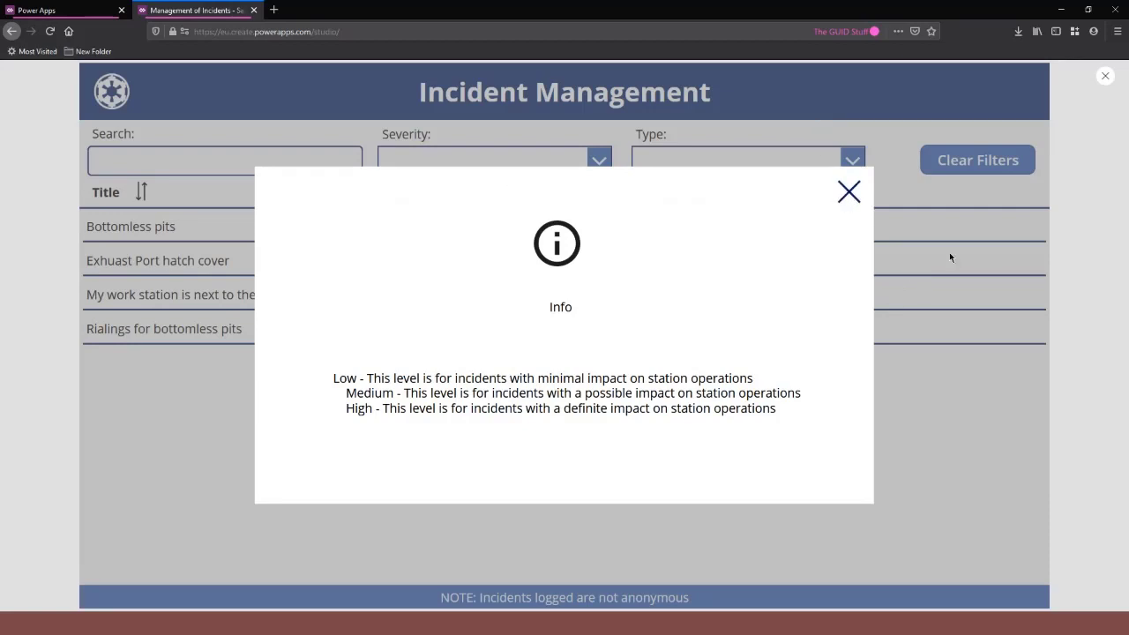
{"action": "left_click", "coordinate": [951, 345]}
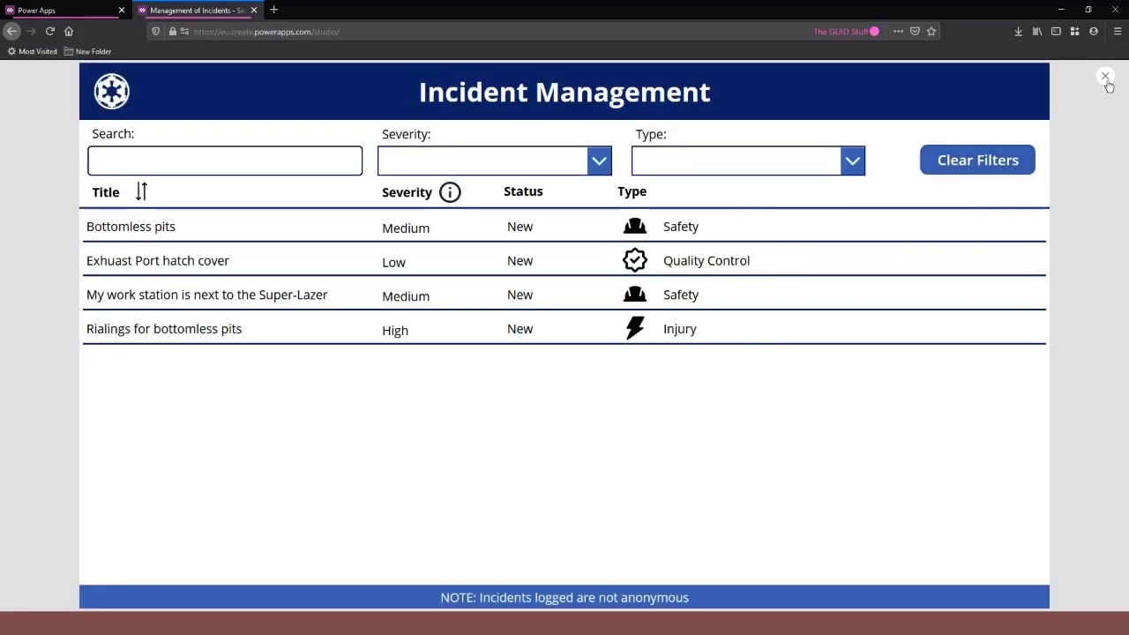
{"action": "left_click", "coordinate": [1106, 78]}
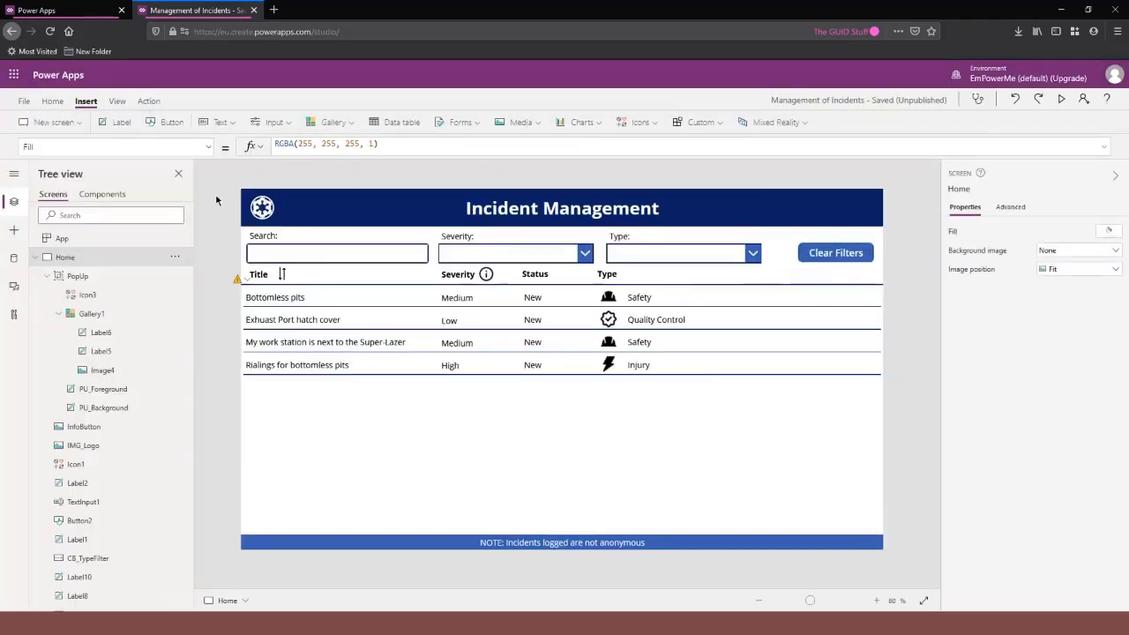
Rename the pop-up's gallery as GAL_PopUp and collapse the PopUp group in the tree view.
{"action": "left_click", "coordinate": [56, 314]}
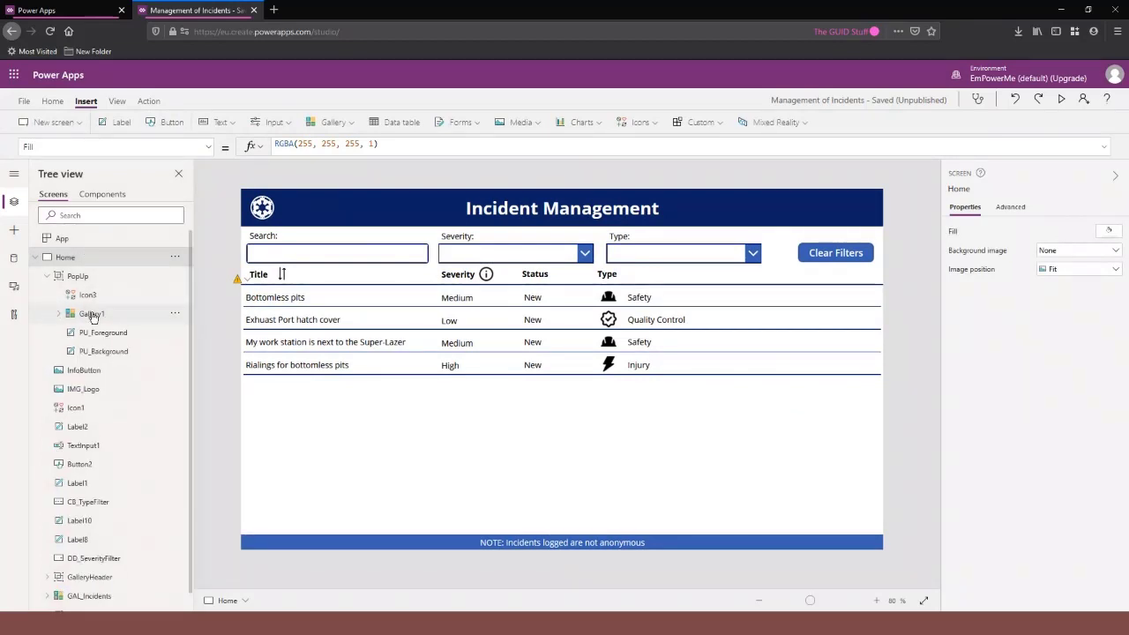
{"action": "left_click", "coordinate": [94, 315]}
{"action": "double_click", "coordinate": [94, 315]}
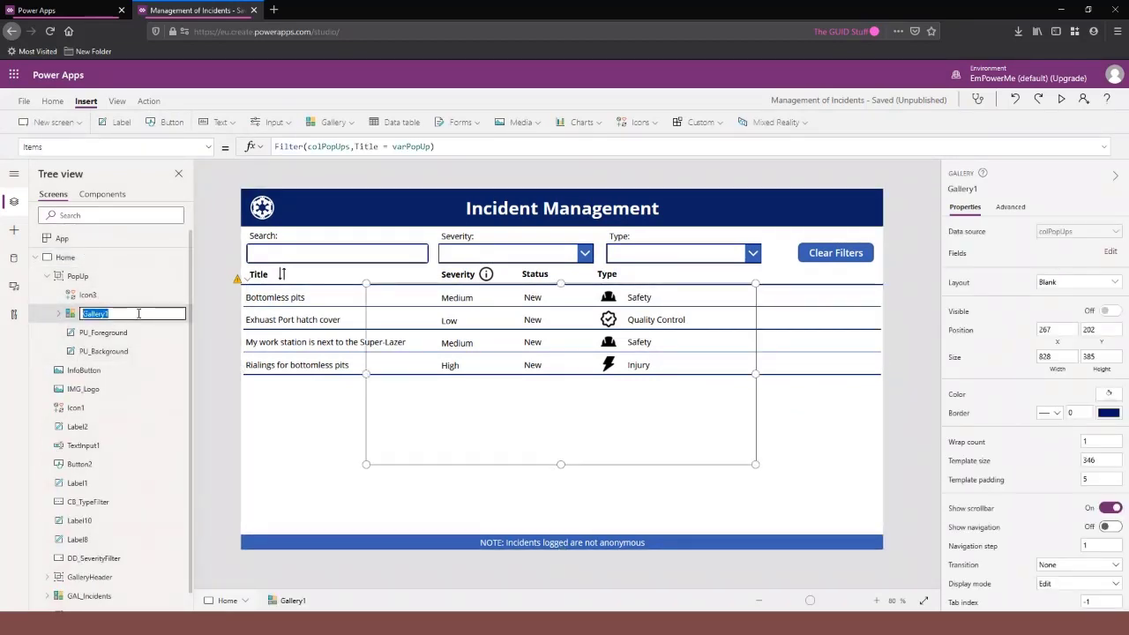
{"action": "type", "text": "F"}
{"action": "key", "text": "BackSpace"}
{"action": "type", "text": "GAL_PopUp"}
{"action": "key", "text": "Return"}
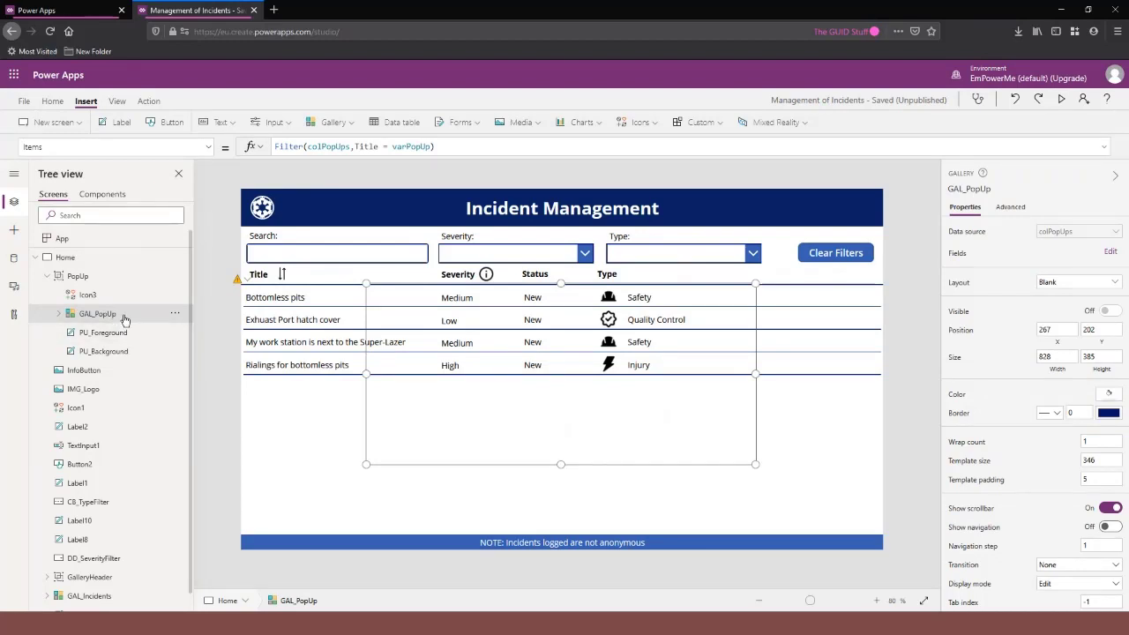
{"action": "left_click", "coordinate": [89, 256]}
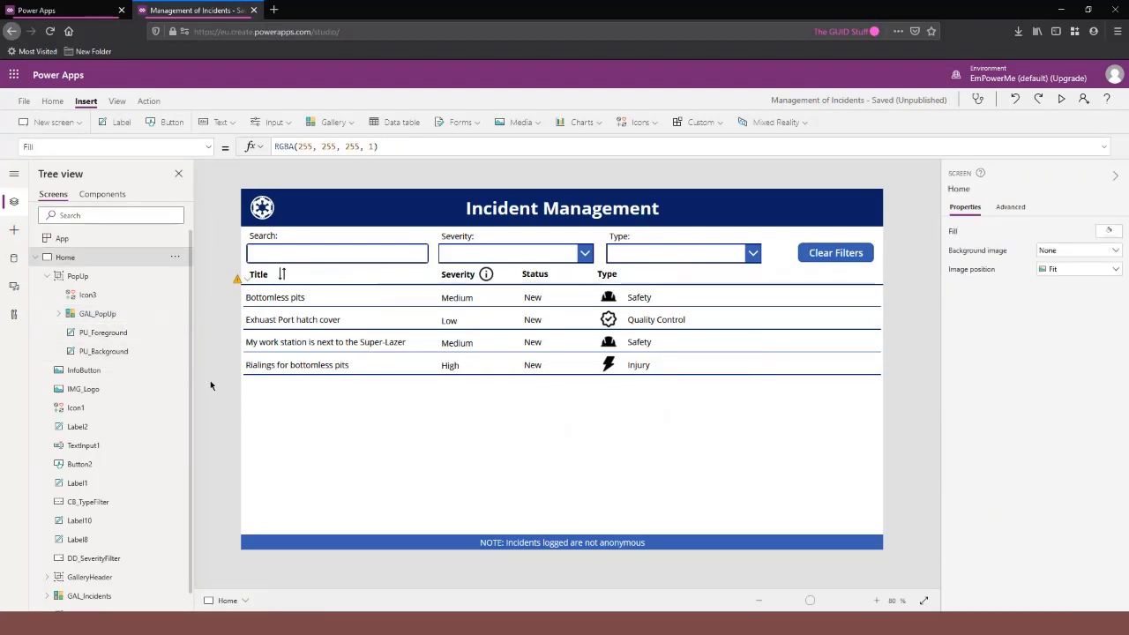
{"action": "left_click", "coordinate": [49, 277]}
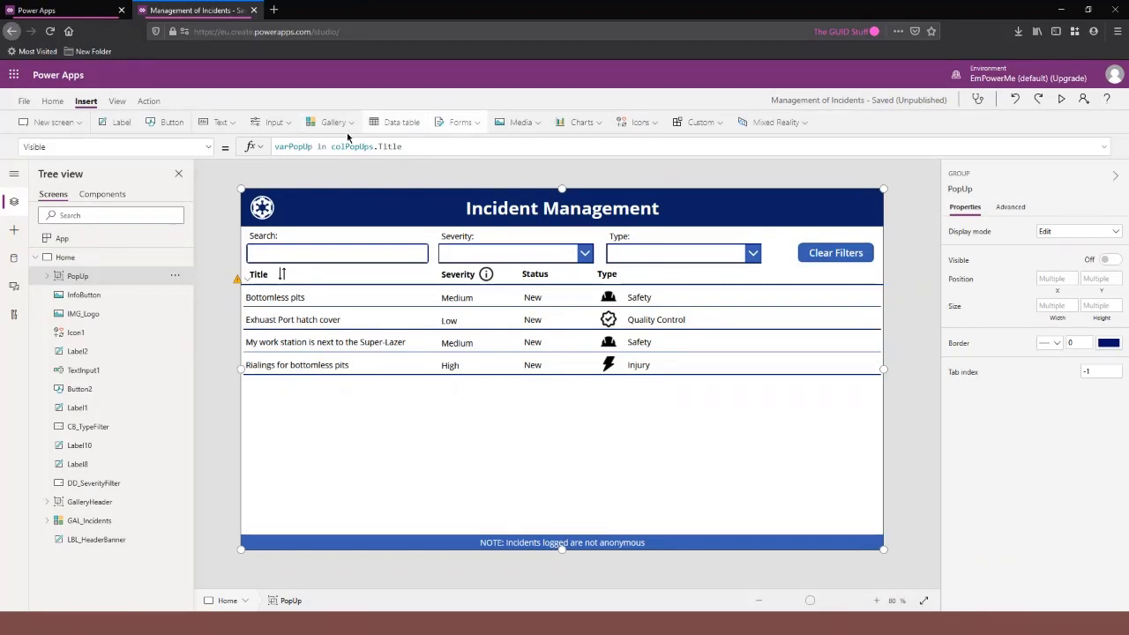
Examine the list of built-in icons for a suitable one, and close the list without inserting any.
{"action": "left_click", "coordinate": [636, 121]}
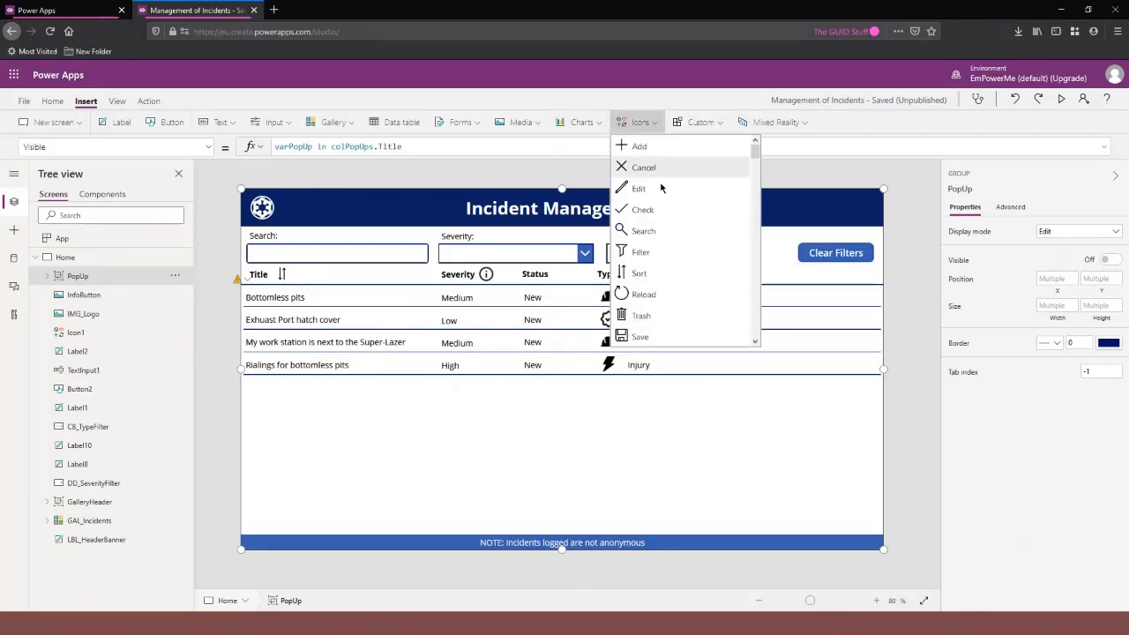
{"action": "scroll", "coordinate": [666, 194], "scroll_direction": "down", "scroll_amount": 5}
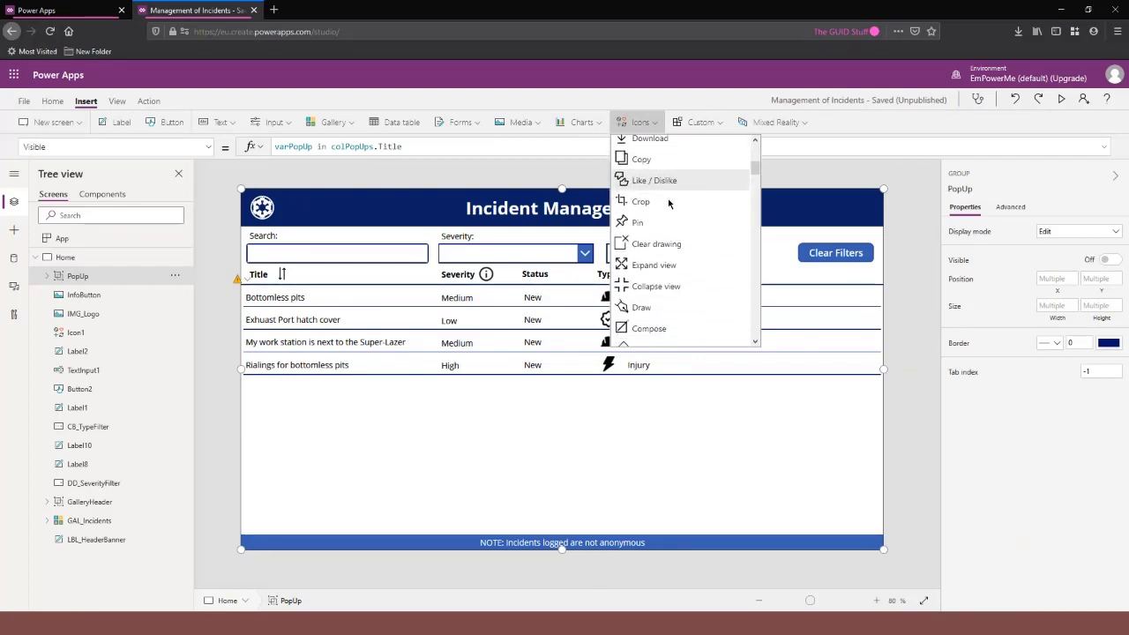
{"action": "scroll", "coordinate": [669, 205], "scroll_direction": "down", "scroll_amount": 10}
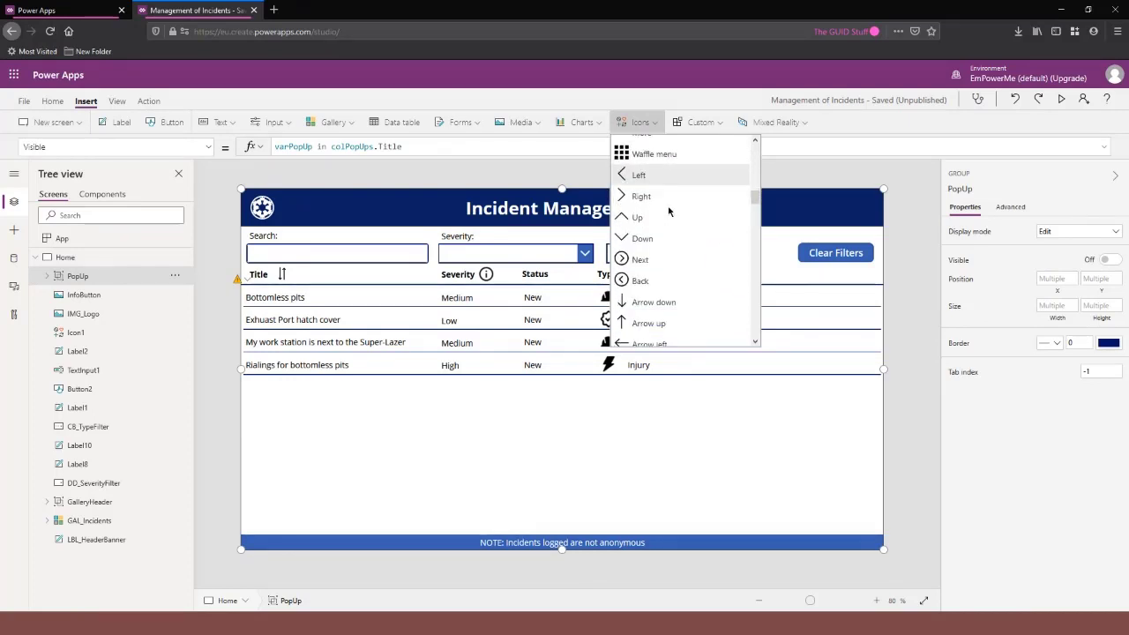
{"action": "scroll", "coordinate": [669, 211], "scroll_direction": "down", "scroll_amount": 15}
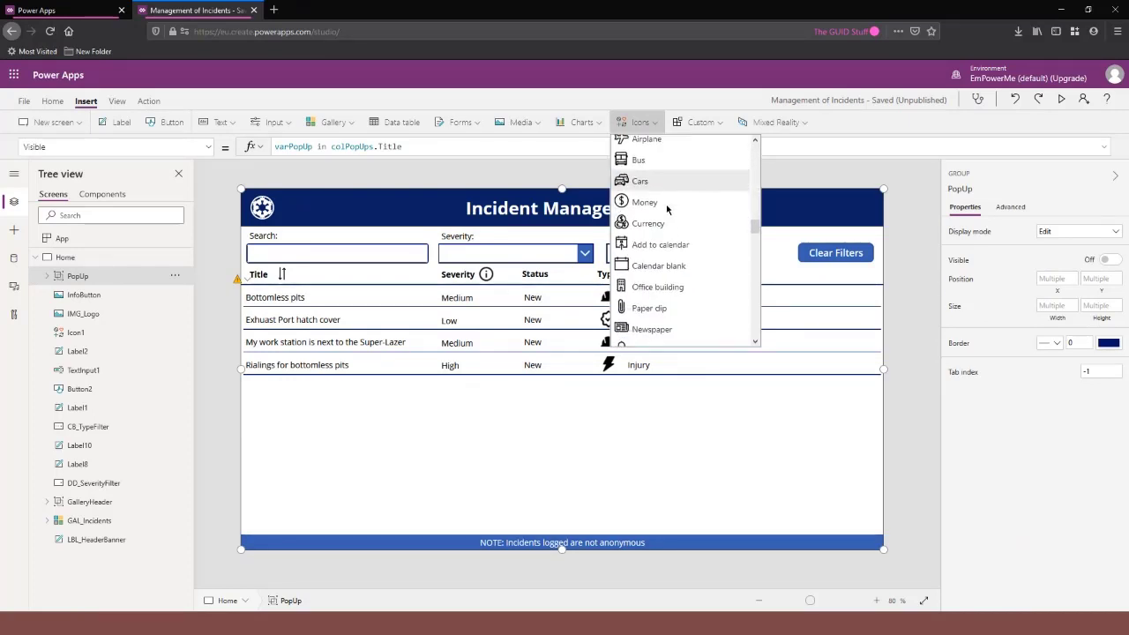
{"action": "scroll", "coordinate": [670, 212], "scroll_direction": "down", "scroll_amount": 10}
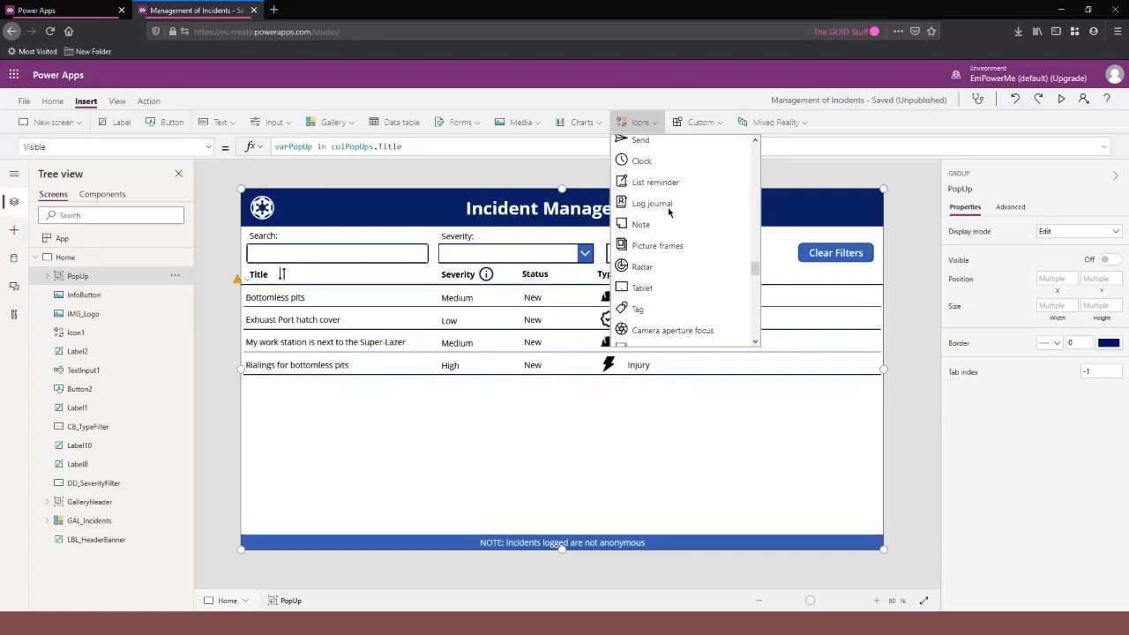
{"action": "scroll", "coordinate": [670, 212], "scroll_direction": "down", "scroll_amount": 15}
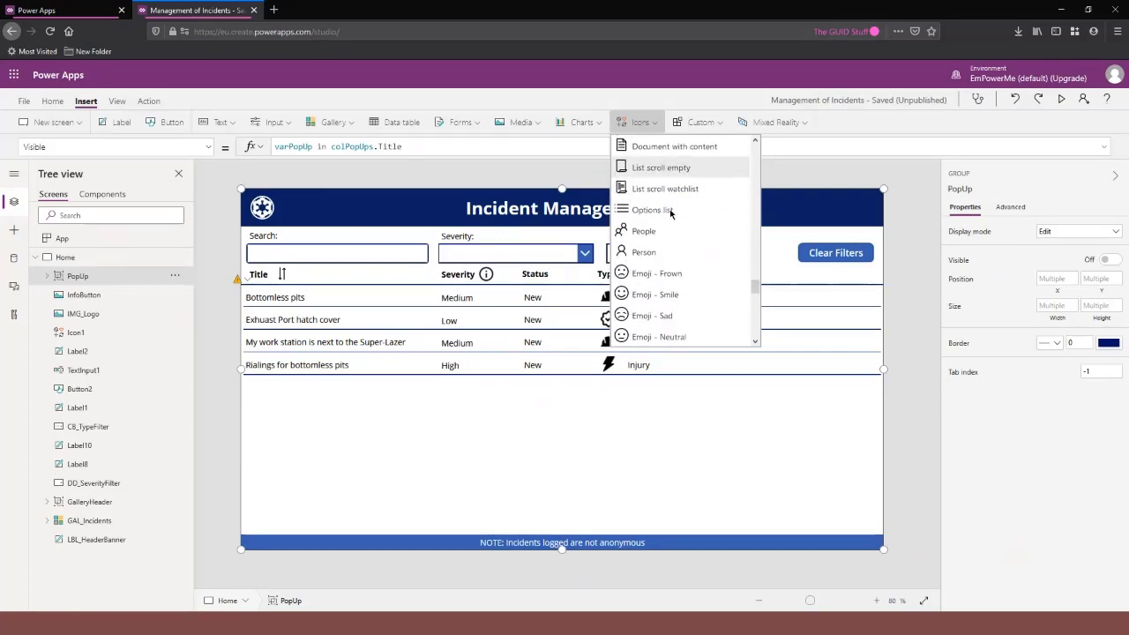
{"action": "scroll", "coordinate": [670, 212], "scroll_direction": "up", "scroll_amount": 3}
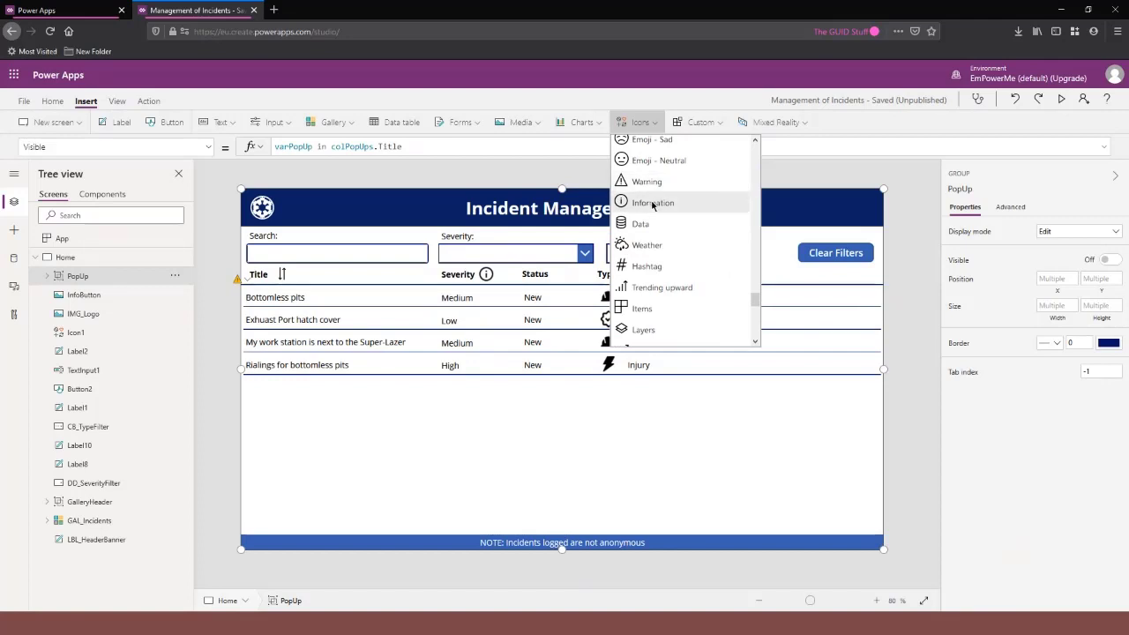
{"action": "scroll", "coordinate": [668, 210], "scroll_direction": "down", "scroll_amount": 5}
{"action": "scroll", "coordinate": [668, 210], "scroll_direction": "down", "scroll_amount": 10}
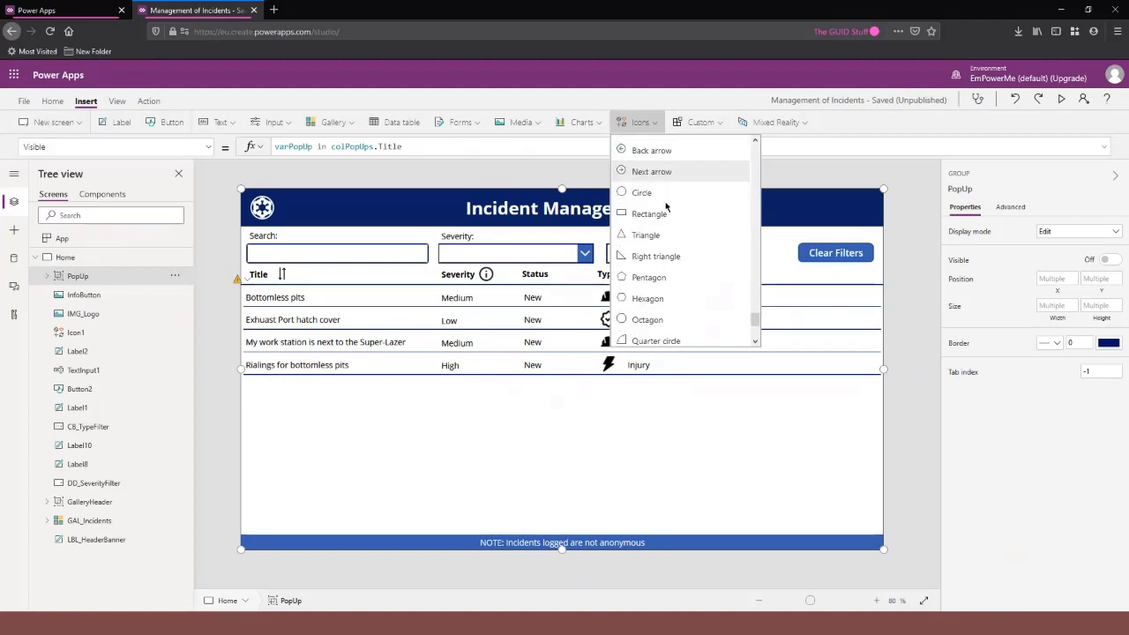
{"action": "scroll", "coordinate": [668, 212], "scroll_direction": "up", "scroll_amount": 6}
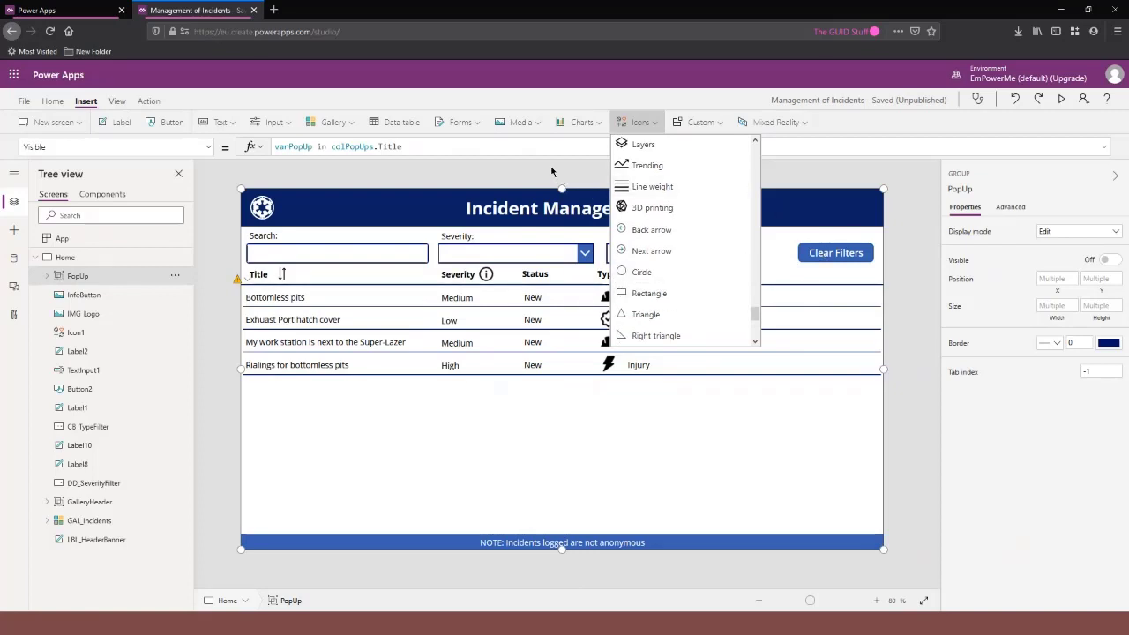
{"action": "left_click", "coordinate": [550, 168]}
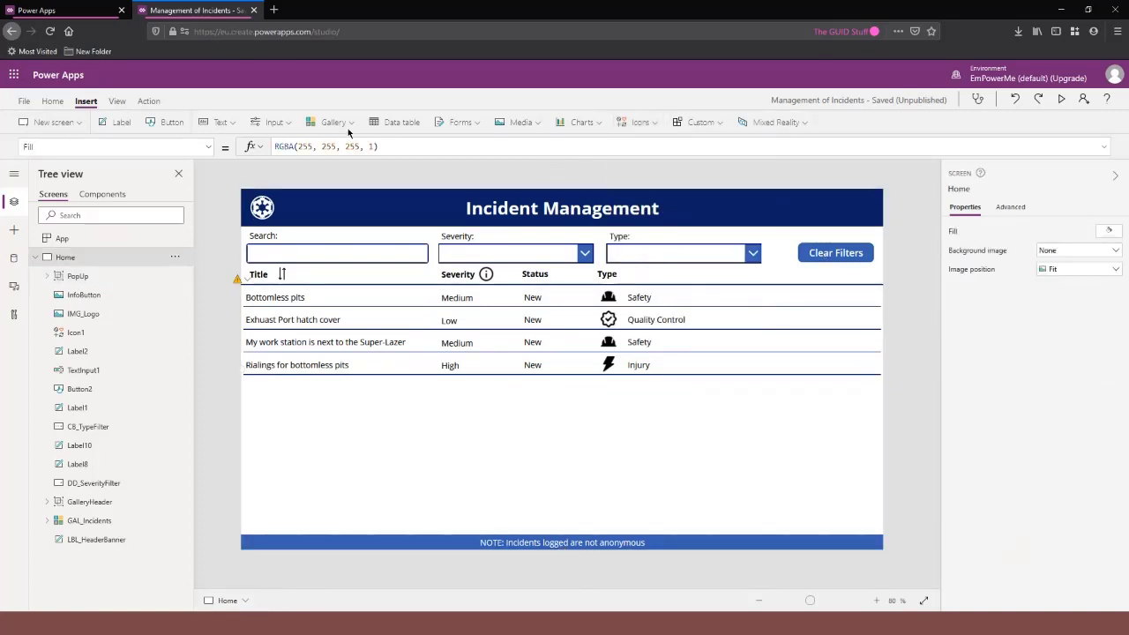
Insert an image control on the Home screen and set its Image property to icn_help.
{"action": "left_click", "coordinate": [519, 122]}
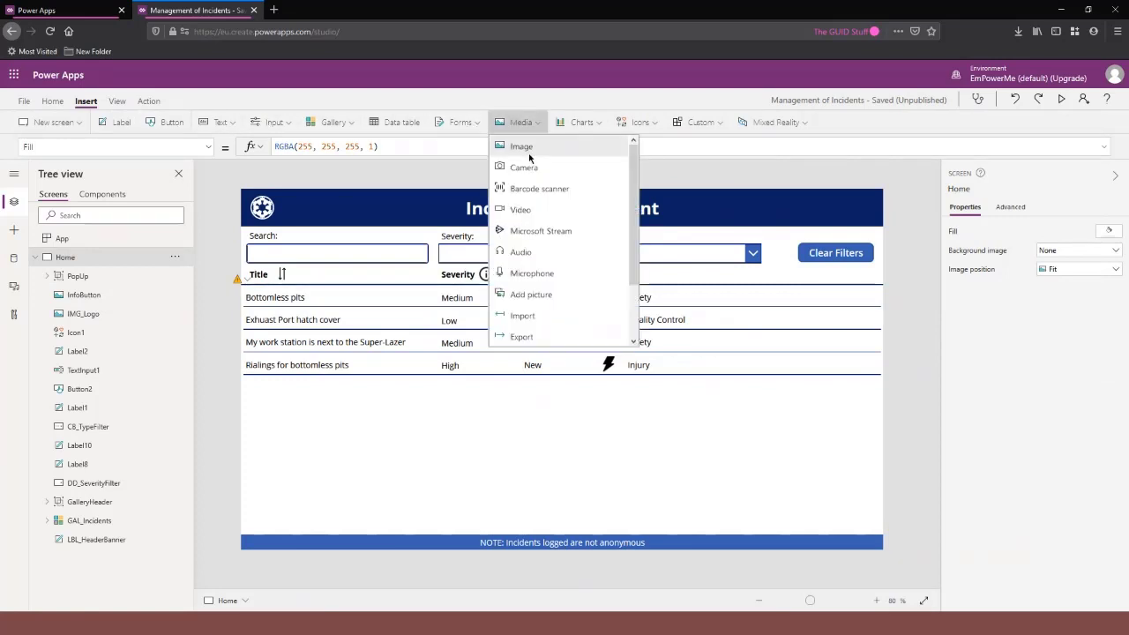
{"action": "left_click", "coordinate": [523, 148]}
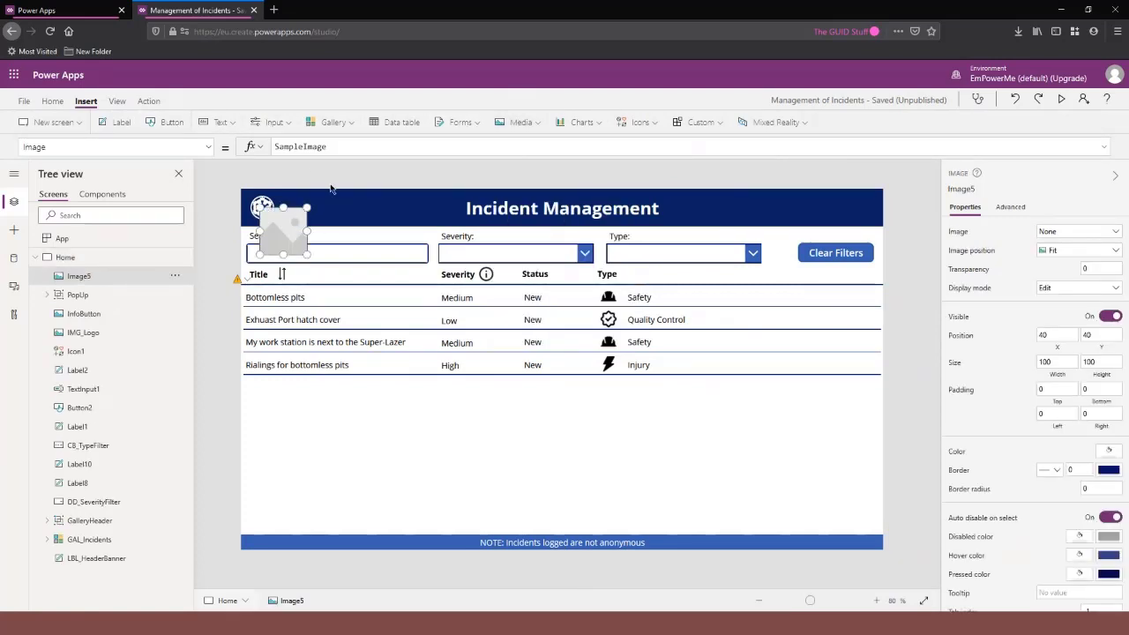
{"action": "double_click", "coordinate": [338, 149]}
{"action": "type", "text": "S"}
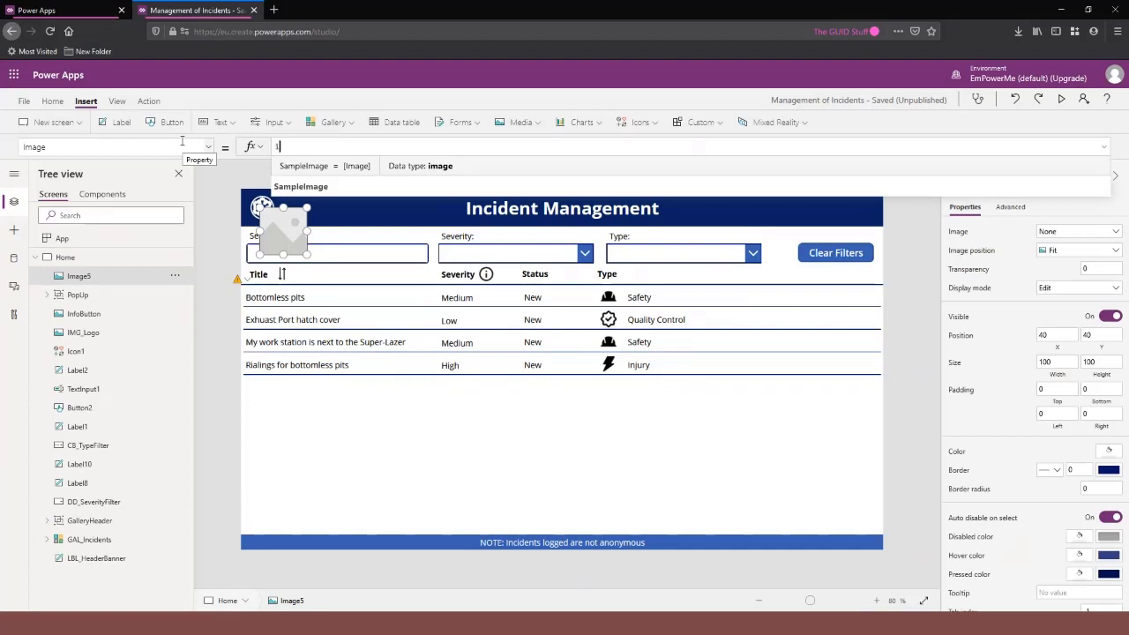
{"action": "type", "text": "cn_"}
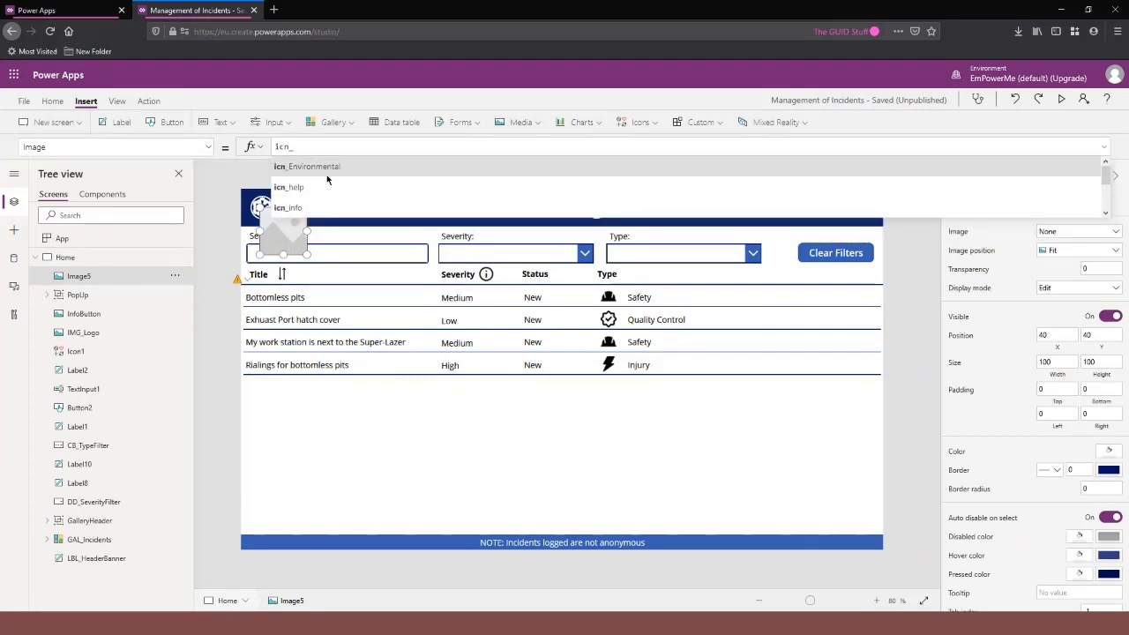
{"action": "scroll", "coordinate": [325, 196], "scroll_direction": "down", "scroll_amount": 1}
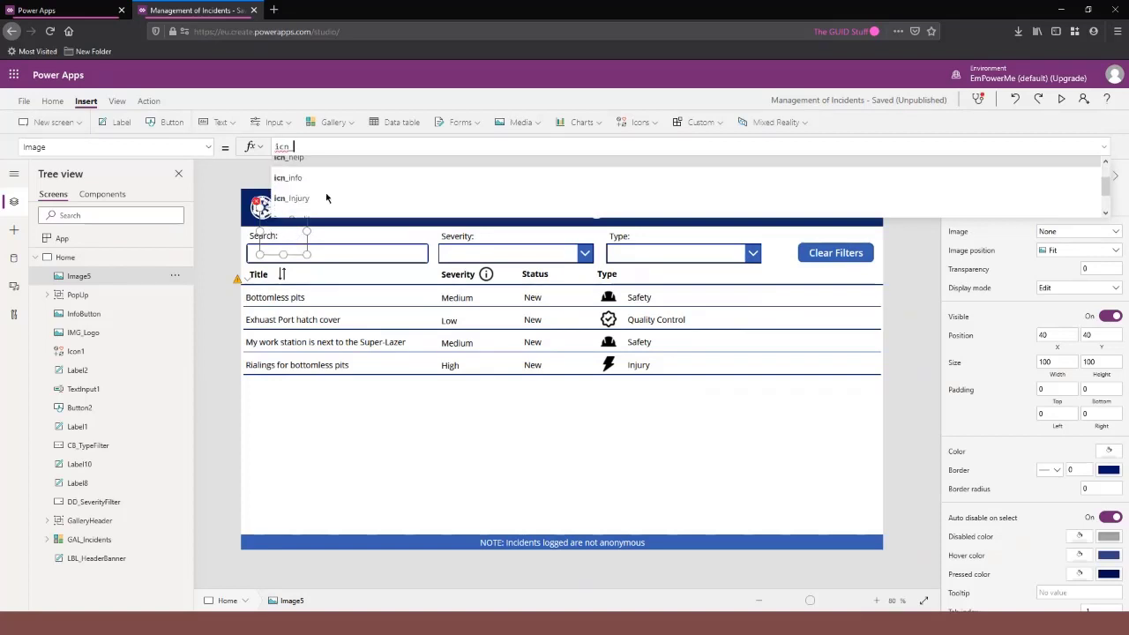
{"action": "scroll", "coordinate": [325, 192], "scroll_direction": "up", "scroll_amount": 1}
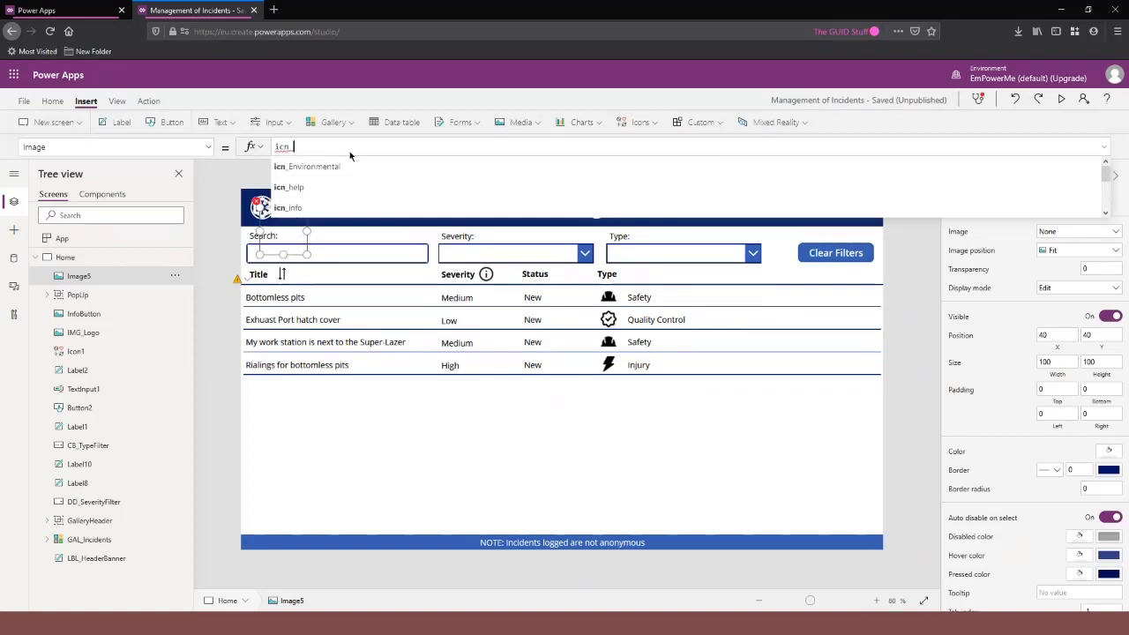
{"action": "type", "text": "help"}
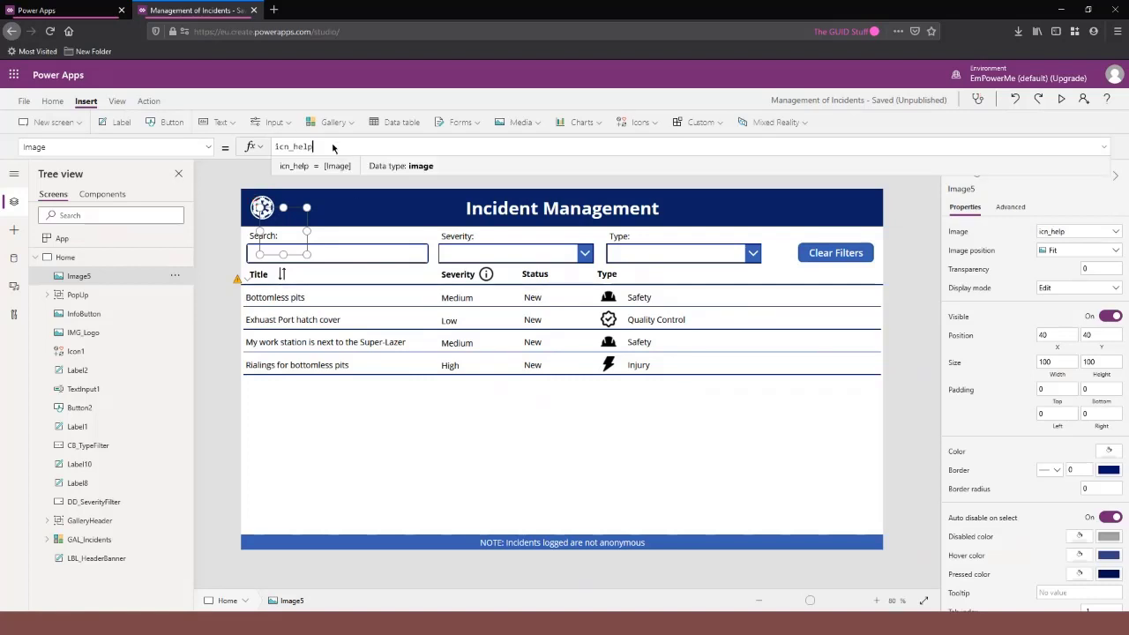
Shrink the help image to about 29 by 37 and place it below Clear Filters at the end of the header row, about X 1316, Y 163.
{"action": "left_click_drag", "start_coordinate": [298, 233], "coordinate": [365, 209]}
{"action": "left_click_drag", "start_coordinate": [376, 211], "coordinate": [867, 274]}
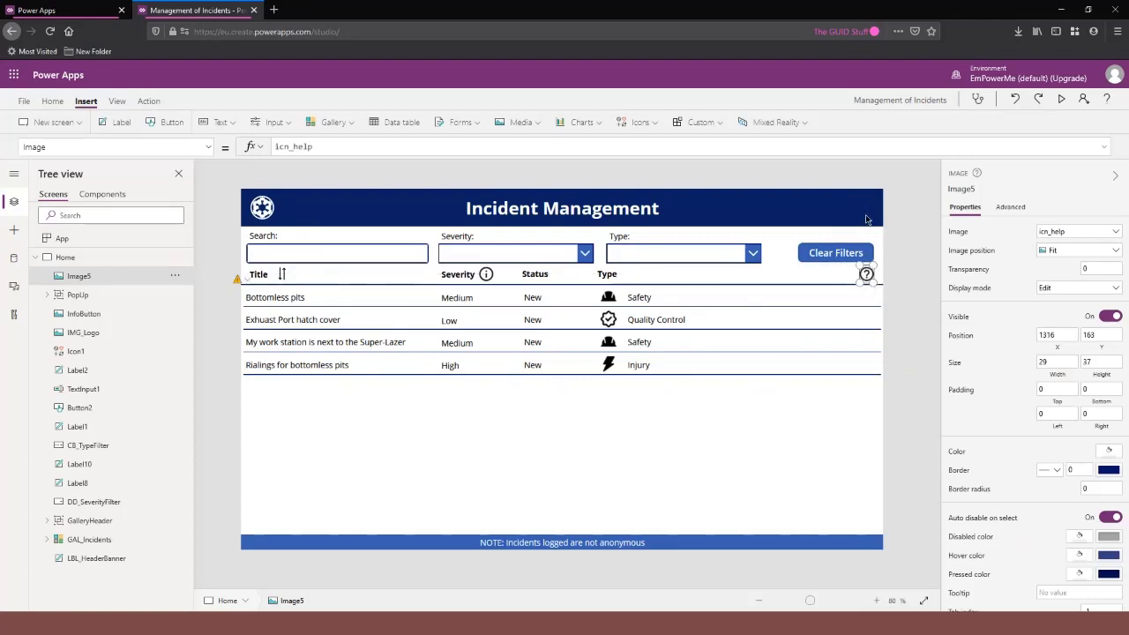
{"action": "left_click", "coordinate": [891, 275]}
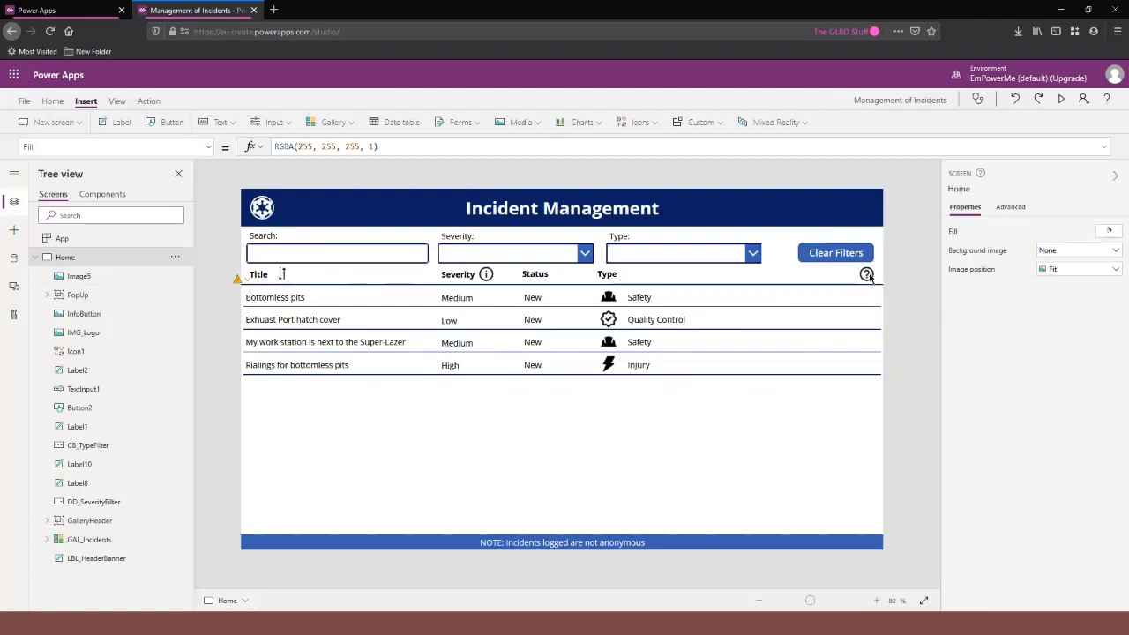
Copy the Set(varPopUp,"Info") formula from the InfoButton image into the help image's OnSelect property, replacing false.
{"action": "left_click", "coordinate": [867, 275]}
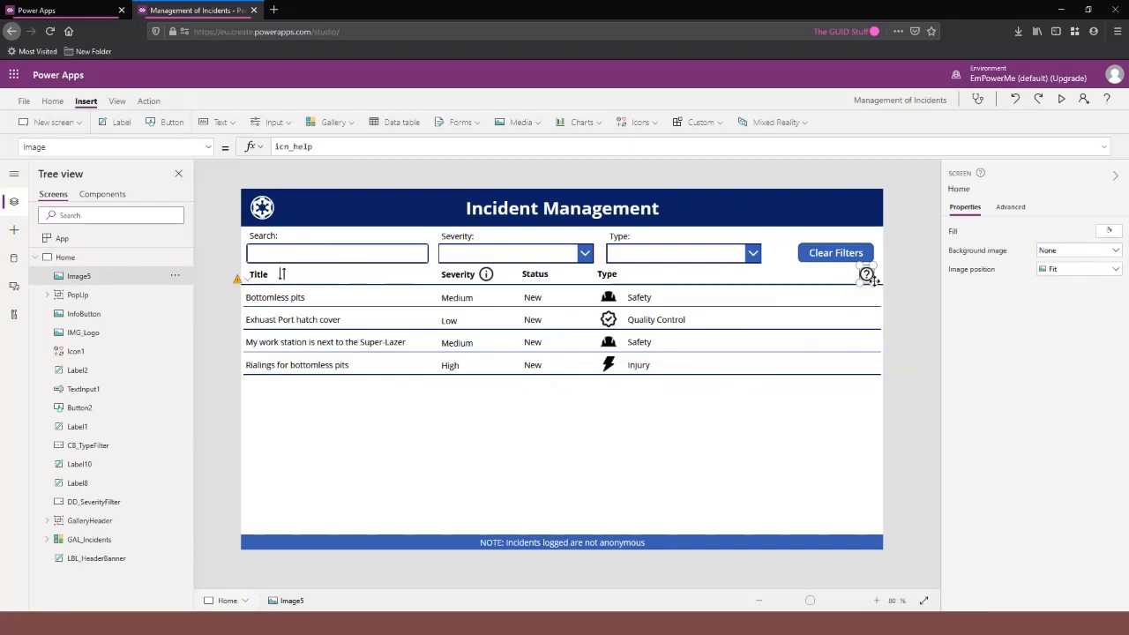
{"action": "left_click", "coordinate": [486, 274]}
{"action": "left_click_drag", "start_coordinate": [374, 146], "coordinate": [248, 141]}
{"action": "key", "text": "ctrl+c"}
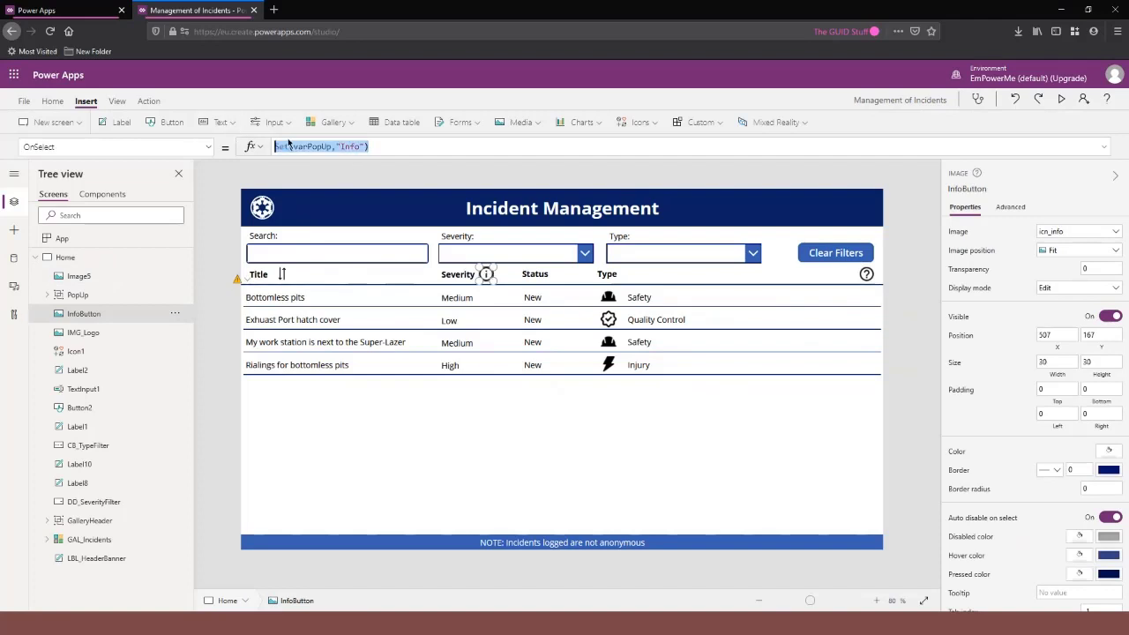
{"action": "left_click", "coordinate": [868, 276]}
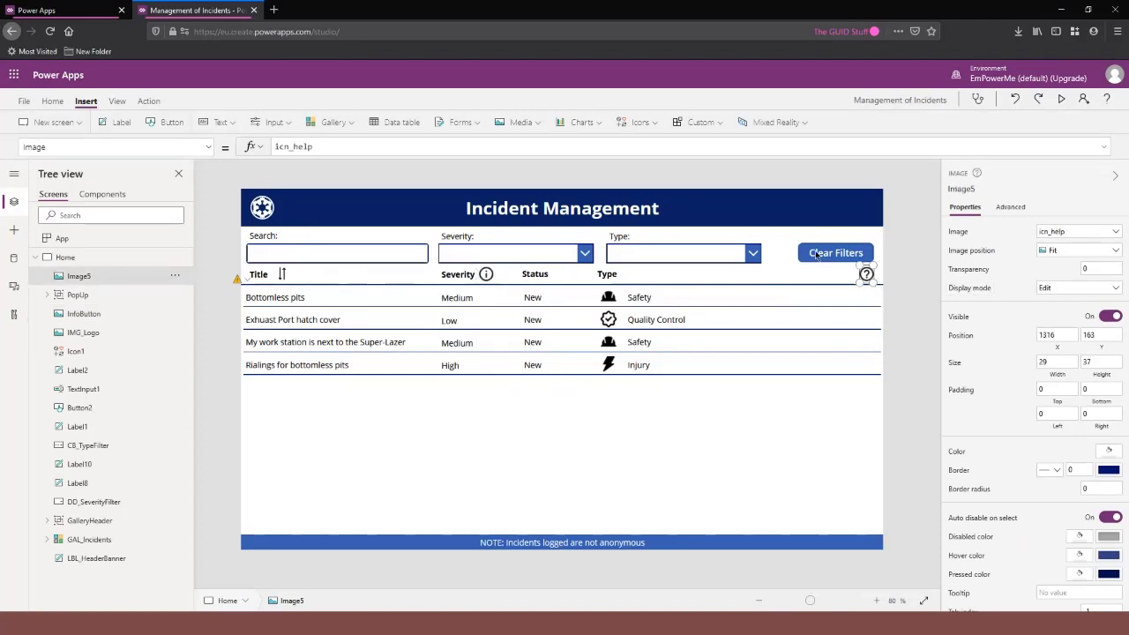
{"action": "left_click", "coordinate": [156, 147]}
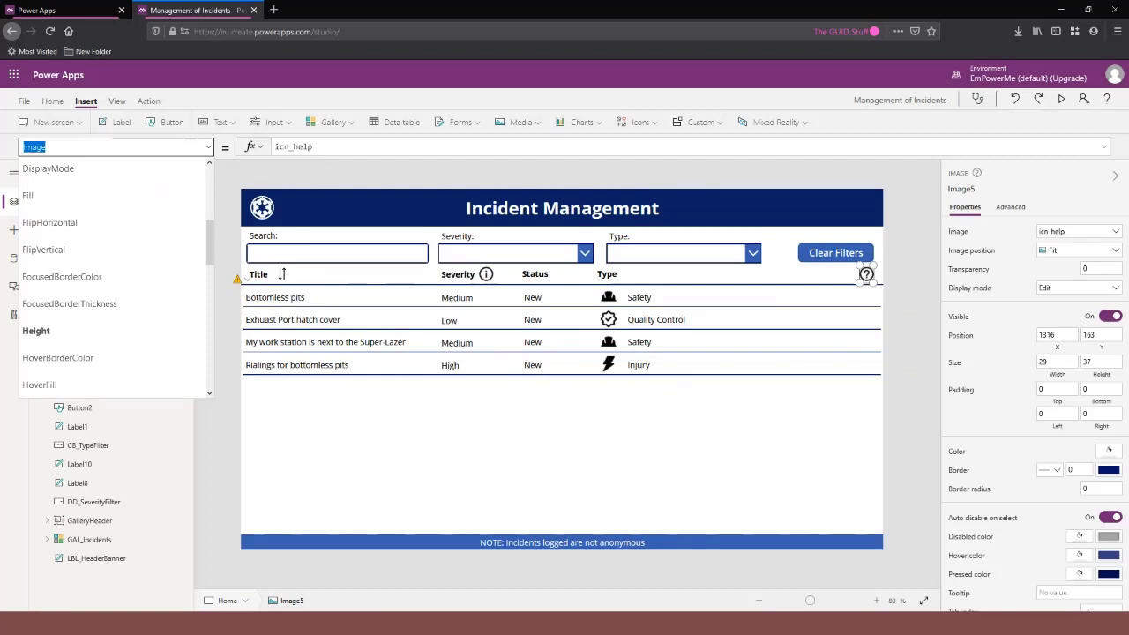
{"action": "type", "text": "OnSelect"}
{"action": "key", "text": "Tab"}
{"action": "left_click", "coordinate": [313, 151]}
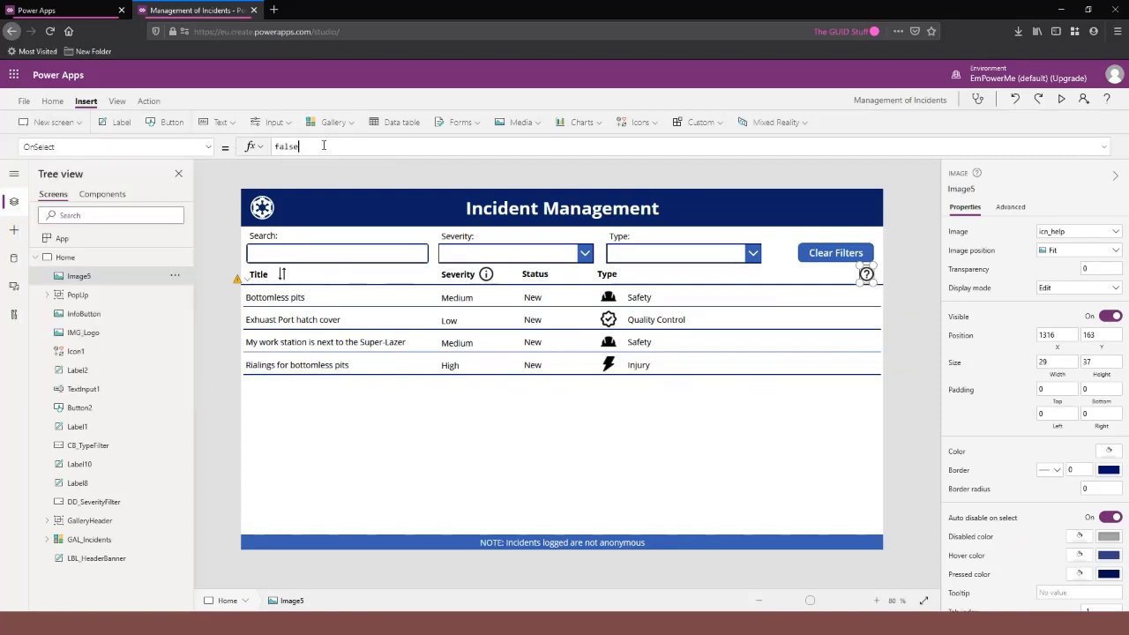
{"action": "key", "text": "ctrl+a"}
{"action": "key", "text": "ctrl+v"}
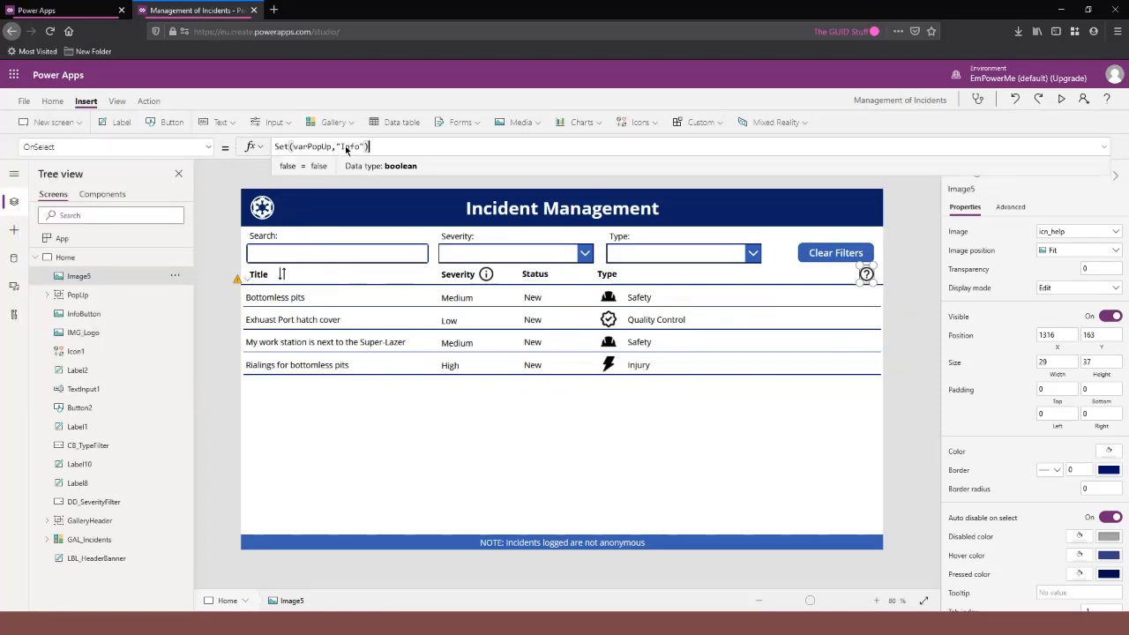
Change the value in the help image's OnSelect formula to "Help", giving Set(varPopUp,"Help").
{"action": "left_click", "coordinate": [345, 146]}
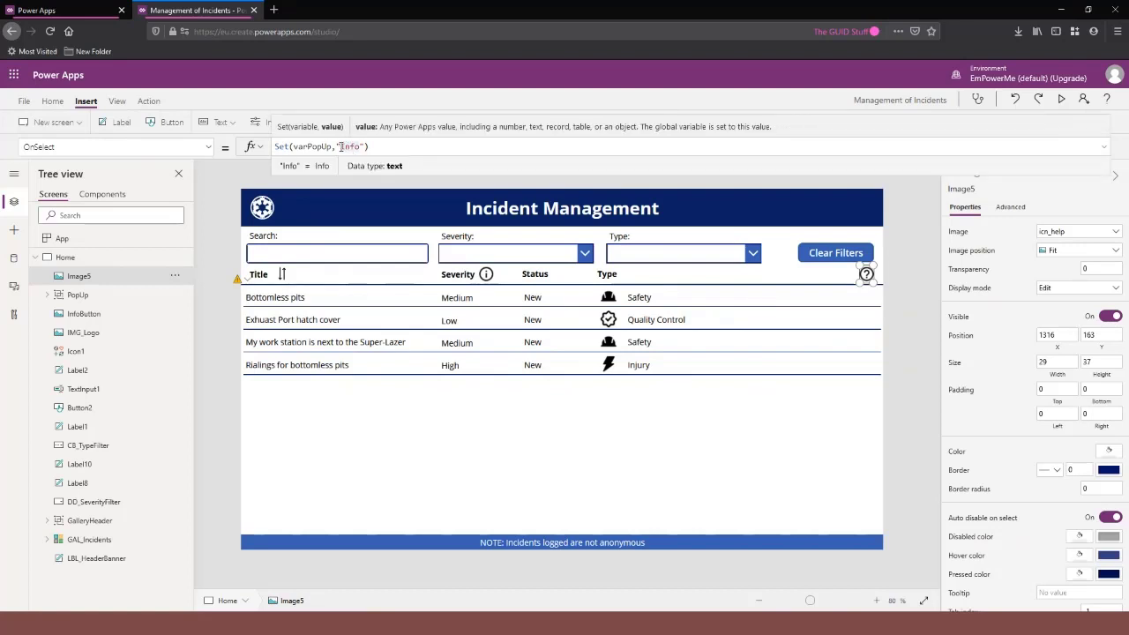
{"action": "double_click", "coordinate": [351, 146]}
{"action": "key", "text": "BackSpace"}
{"action": "type", "text": "Help"}
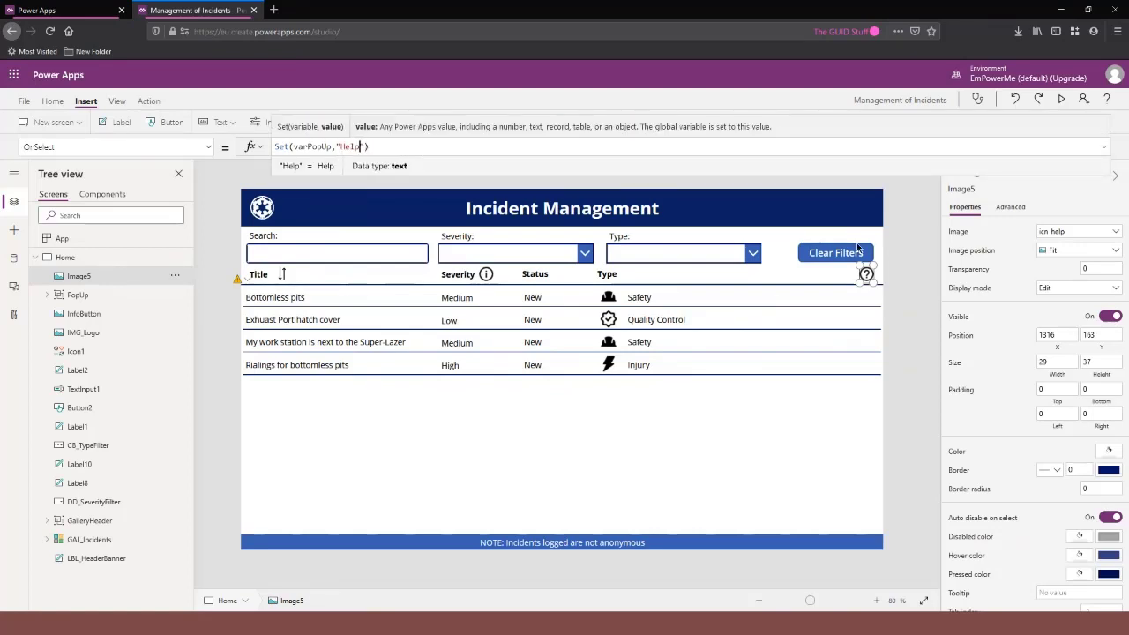
{"action": "left_click", "coordinate": [891, 234]}
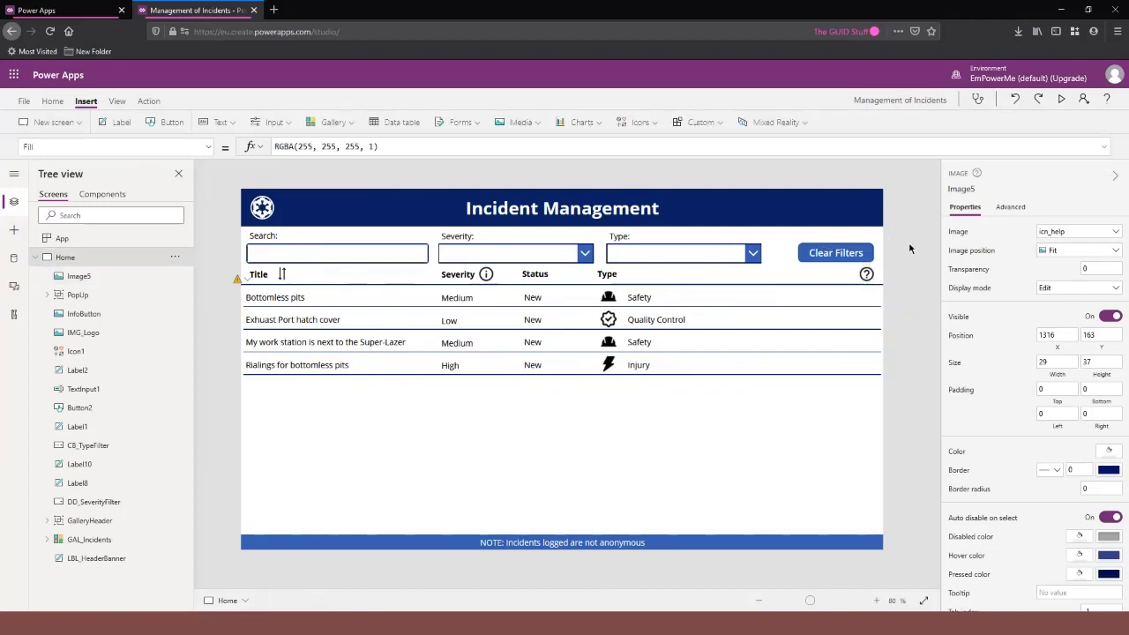
Test in the preview that the help icon opens the pop-up and the greyed background closes it, and exit the preview.
{"action": "left_click", "coordinate": [1062, 99]}
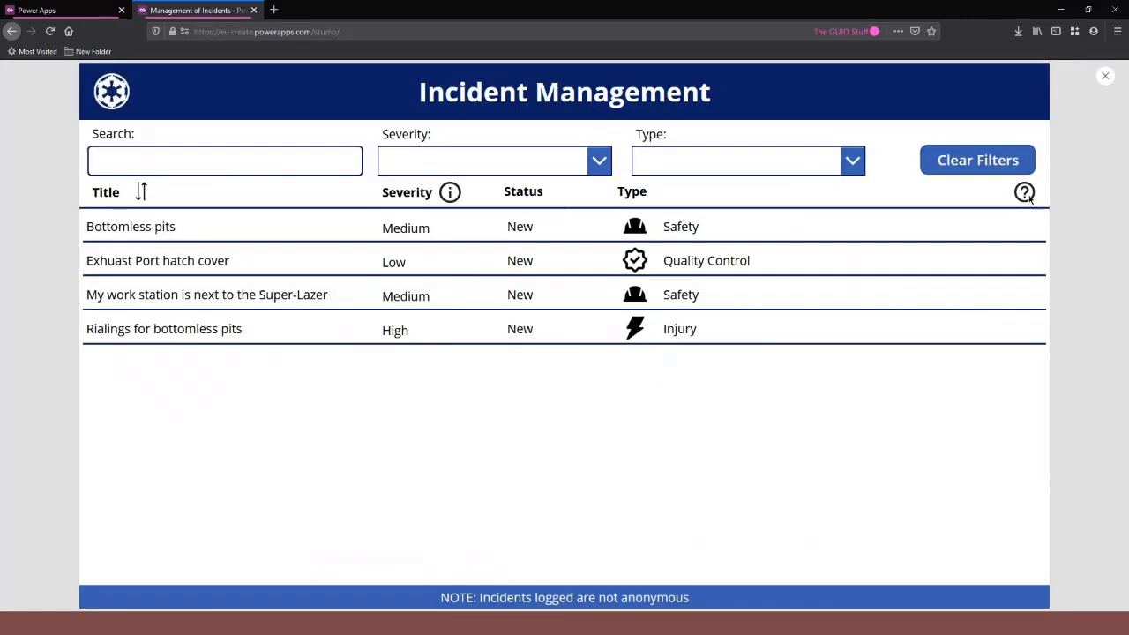
{"action": "left_click", "coordinate": [1025, 193]}
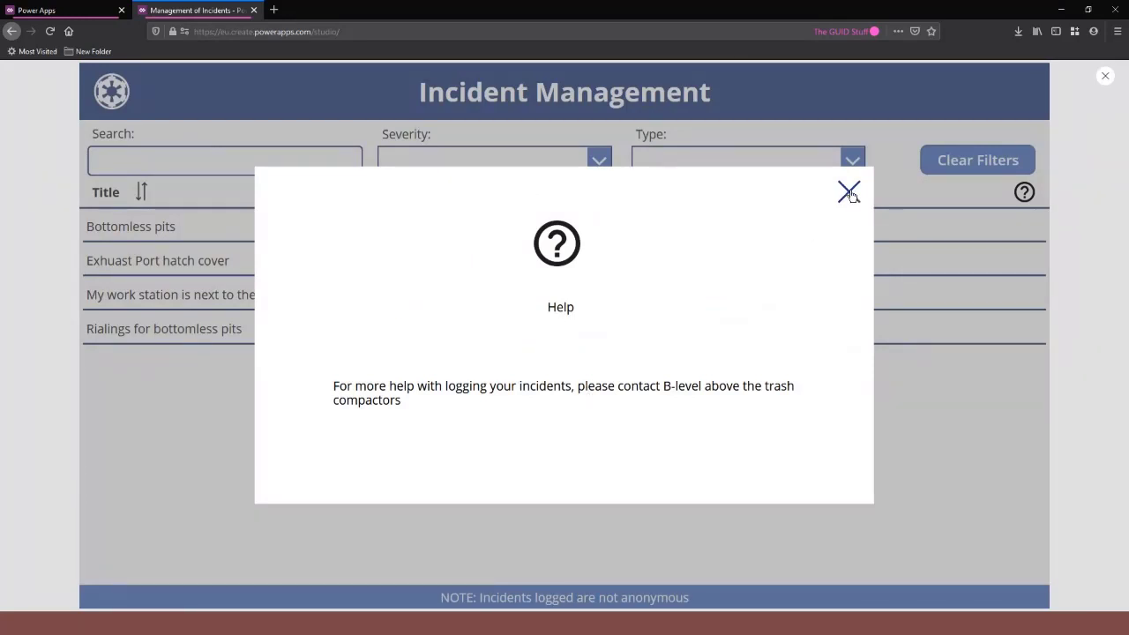
{"action": "left_click", "coordinate": [968, 265]}
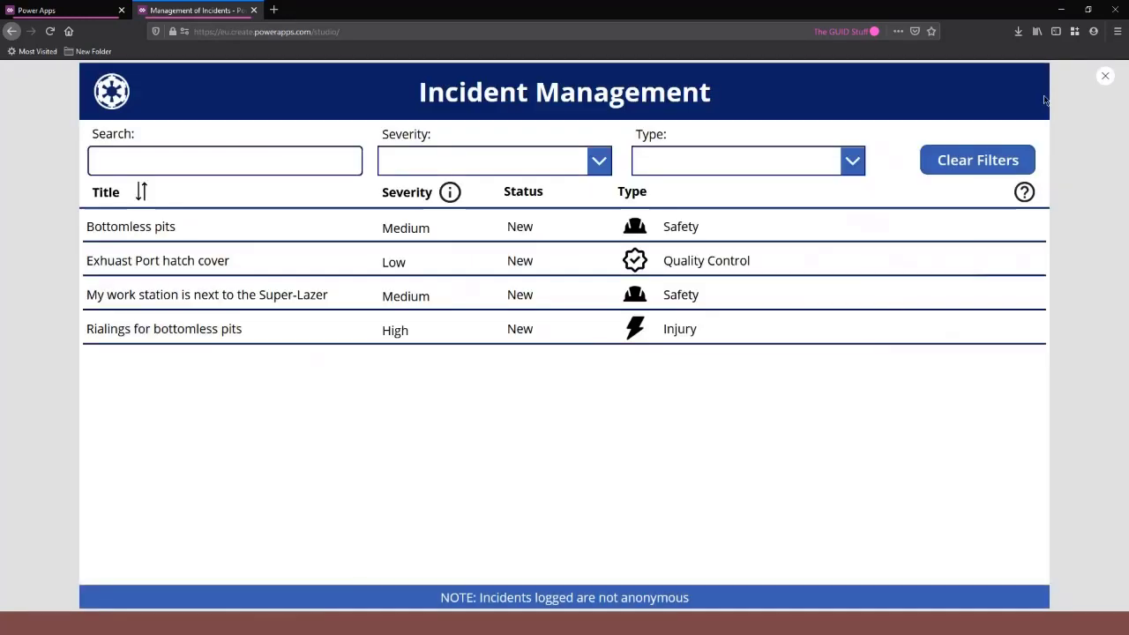
{"action": "left_click", "coordinate": [1105, 75]}
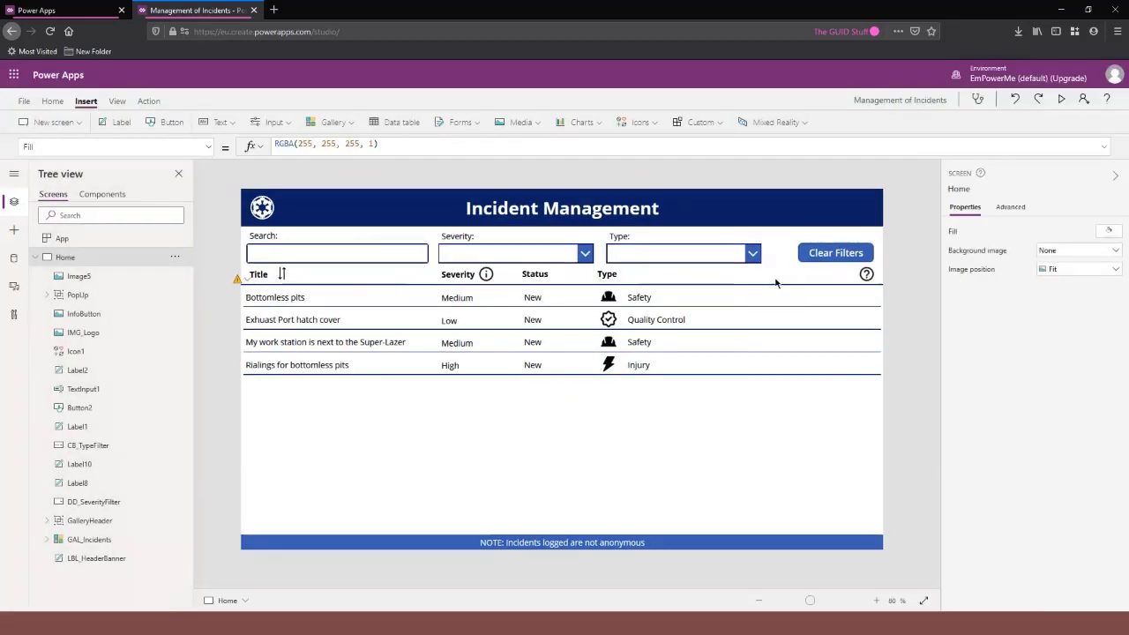
Expand the PopUp group, test in the preview whether the help icon can be selected over the open pop-up, and exit the preview.
{"action": "left_click", "coordinate": [48, 294]}
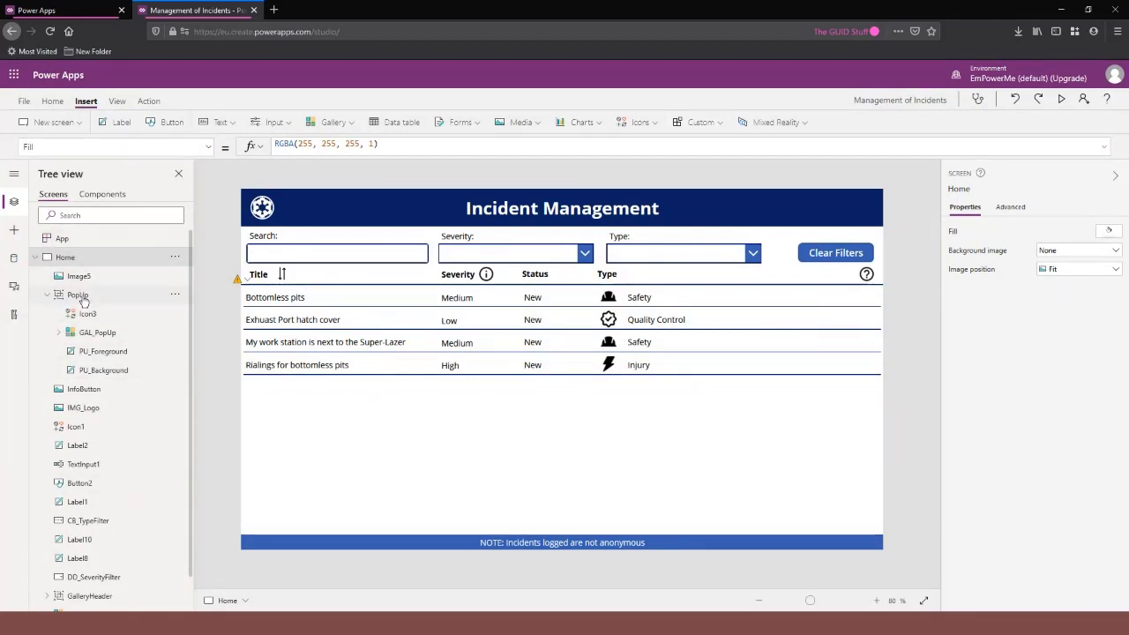
{"action": "left_click", "coordinate": [1064, 100]}
{"action": "left_click", "coordinate": [1024, 193]}
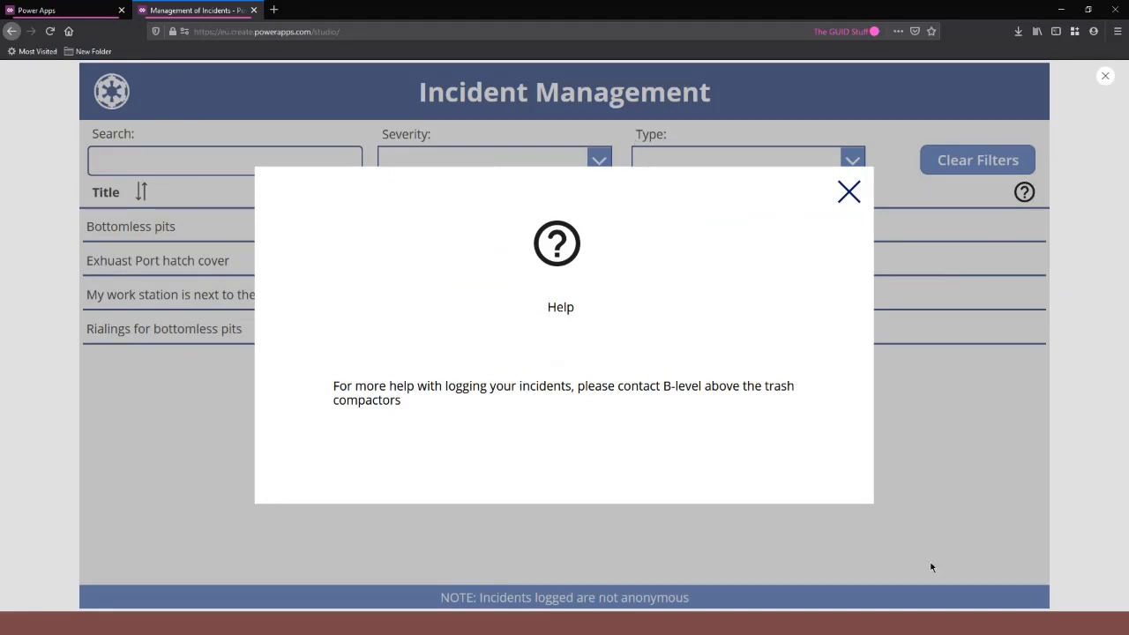
{"action": "left_click", "coordinate": [1027, 195]}
{"action": "left_click", "coordinate": [1105, 79]}
Bring the PopUp group to the front so that it covers the help image.
{"action": "left_click", "coordinate": [171, 276]}
{"action": "left_click", "coordinate": [174, 295]}
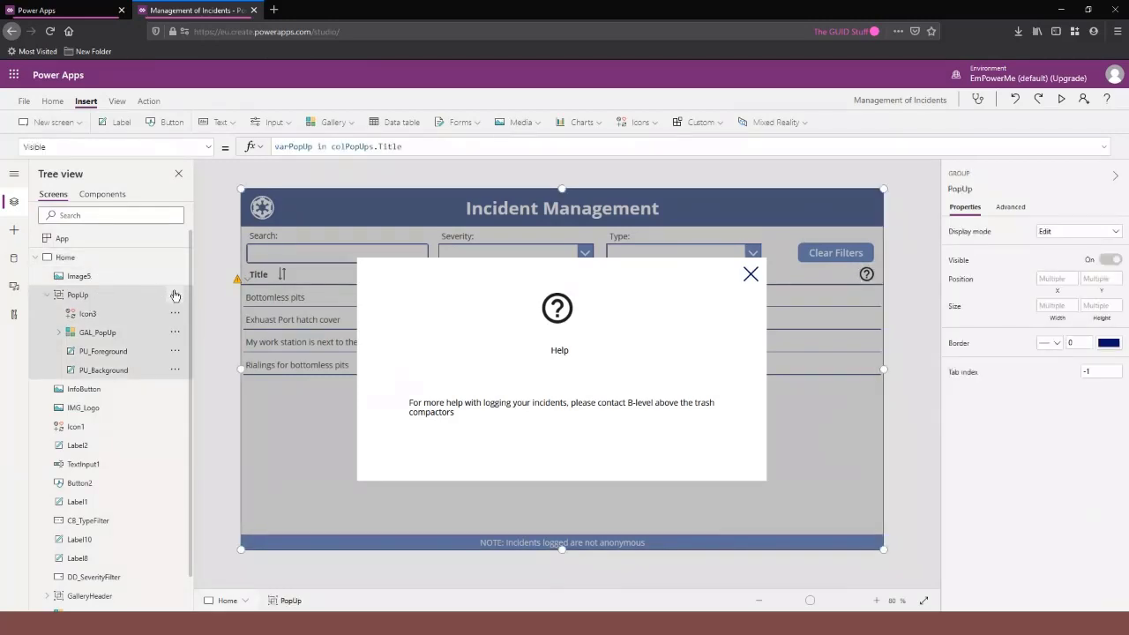
{"action": "left_click", "coordinate": [175, 294]}
{"action": "mouse_move", "coordinate": [216, 448]}
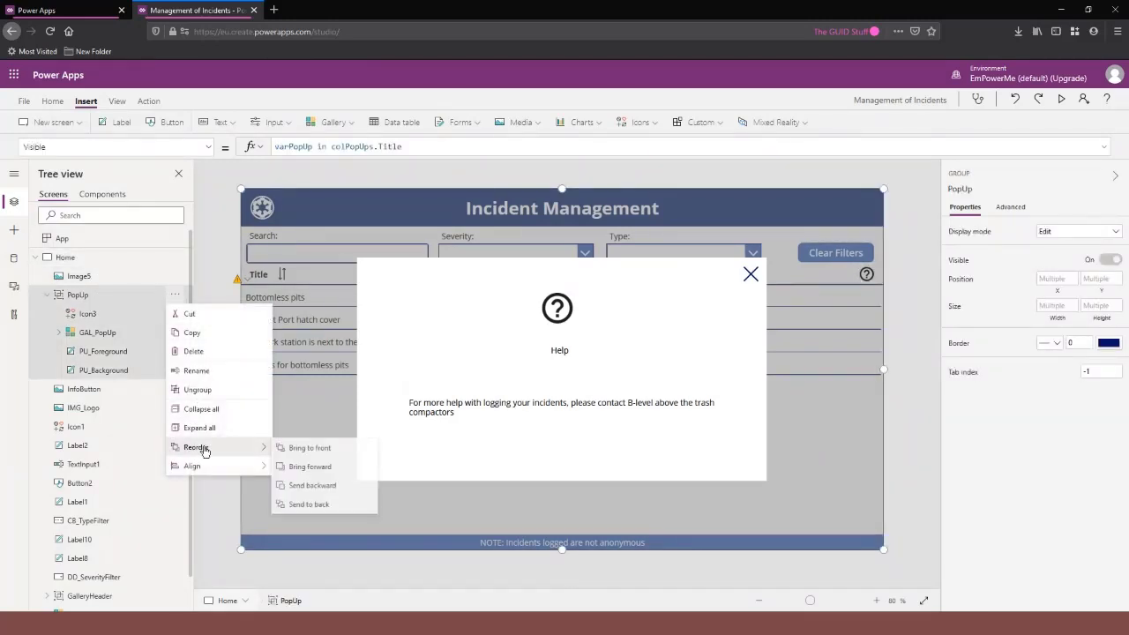
{"action": "left_click", "coordinate": [300, 450]}
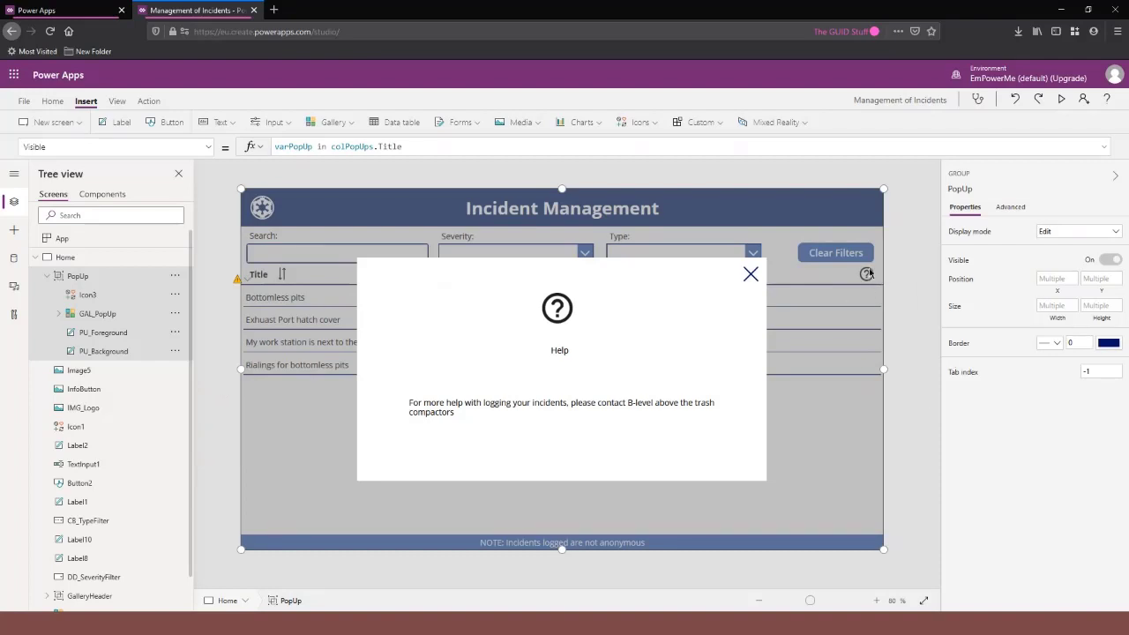
Preview the reordered pop-up, checking that selecting the covered help icon or the greyed background closes it, and exit the preview.
{"action": "key", "text": "F5"}
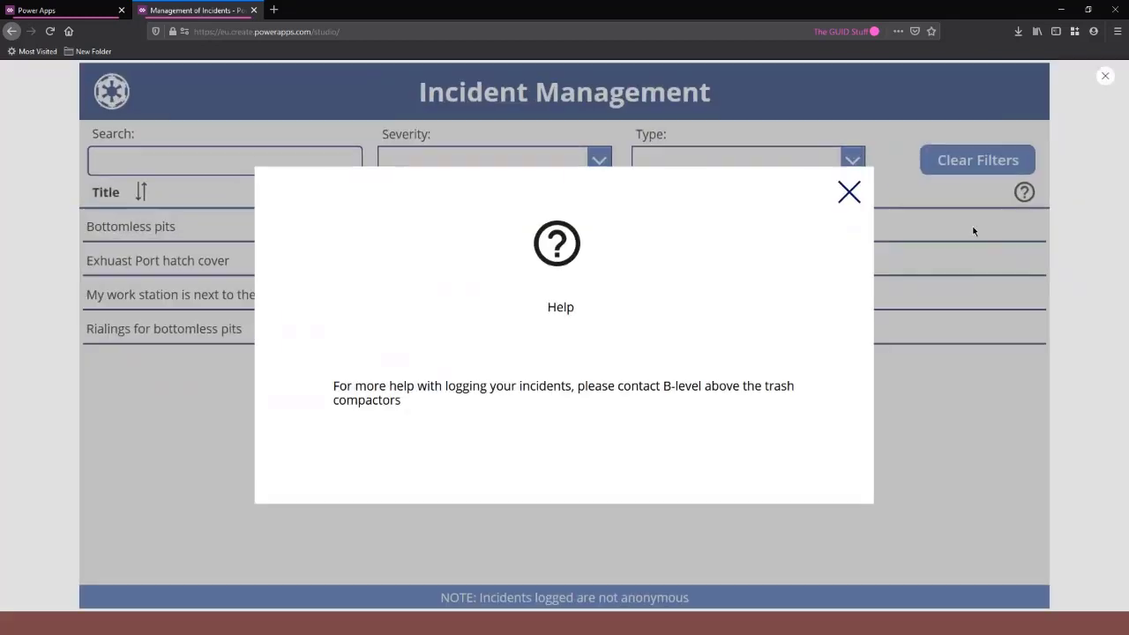
{"action": "left_click", "coordinate": [1024, 195]}
{"action": "left_click", "coordinate": [1024, 195]}
{"action": "left_click", "coordinate": [985, 287]}
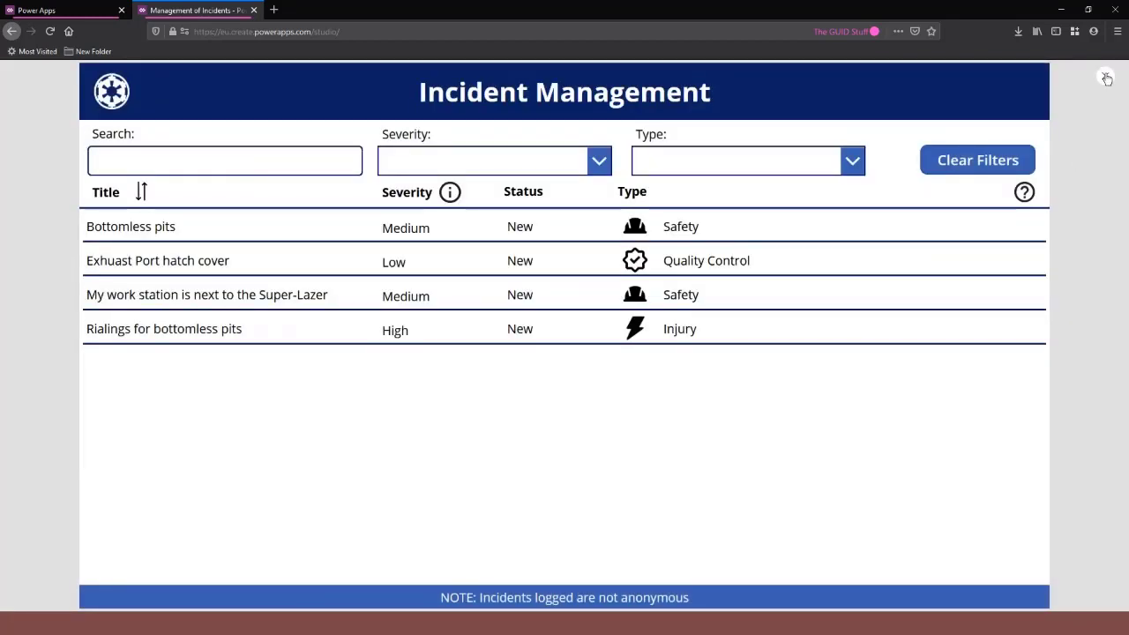
{"action": "left_click", "coordinate": [1106, 75]}
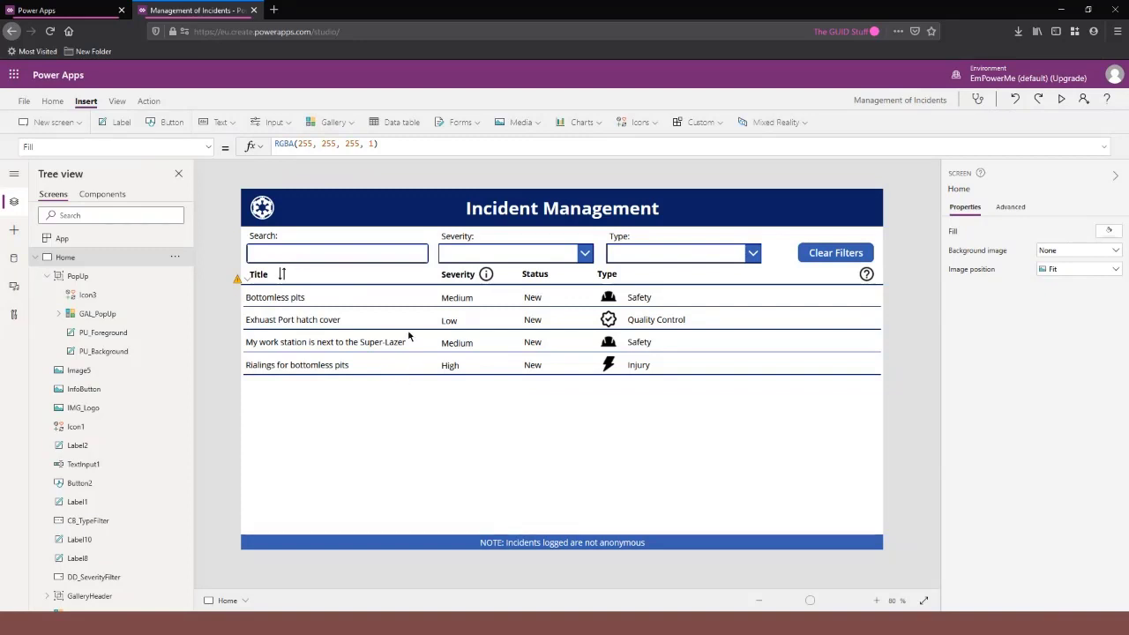
In the App's OnStart formula, move Img:icn_info and Img:icn_help in the colPopUps collection onto their own lines.
{"action": "left_click", "coordinate": [88, 240]}
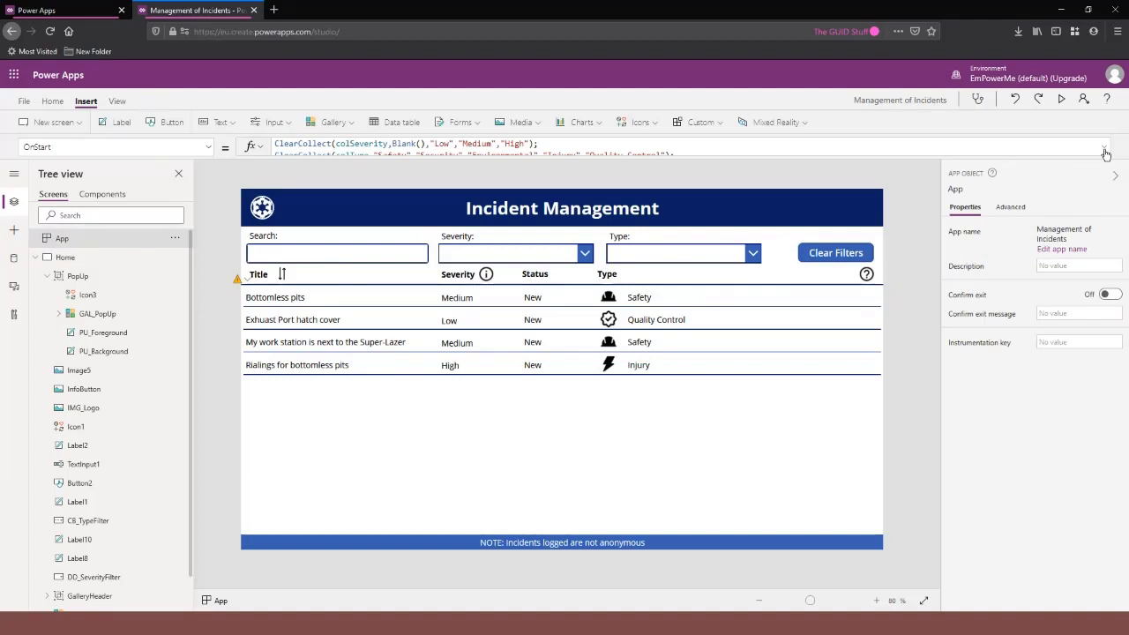
{"action": "left_click", "coordinate": [1104, 148]}
{"action": "left_click", "coordinate": [355, 308]}
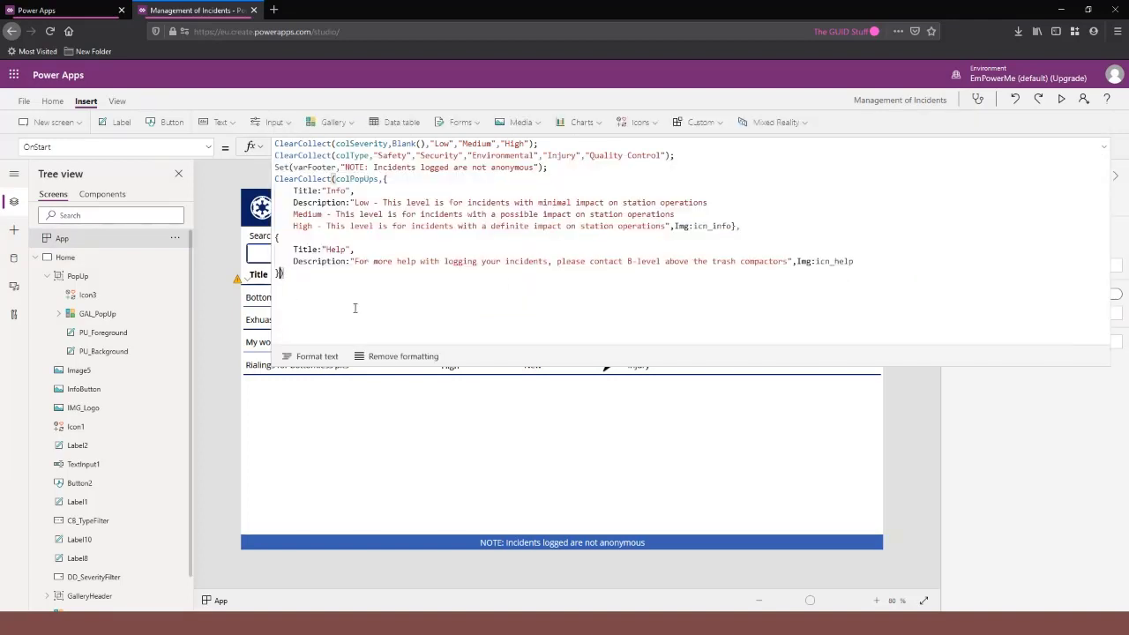
{"action": "key", "text": "Left"}
{"action": "key", "text": "Escape"}
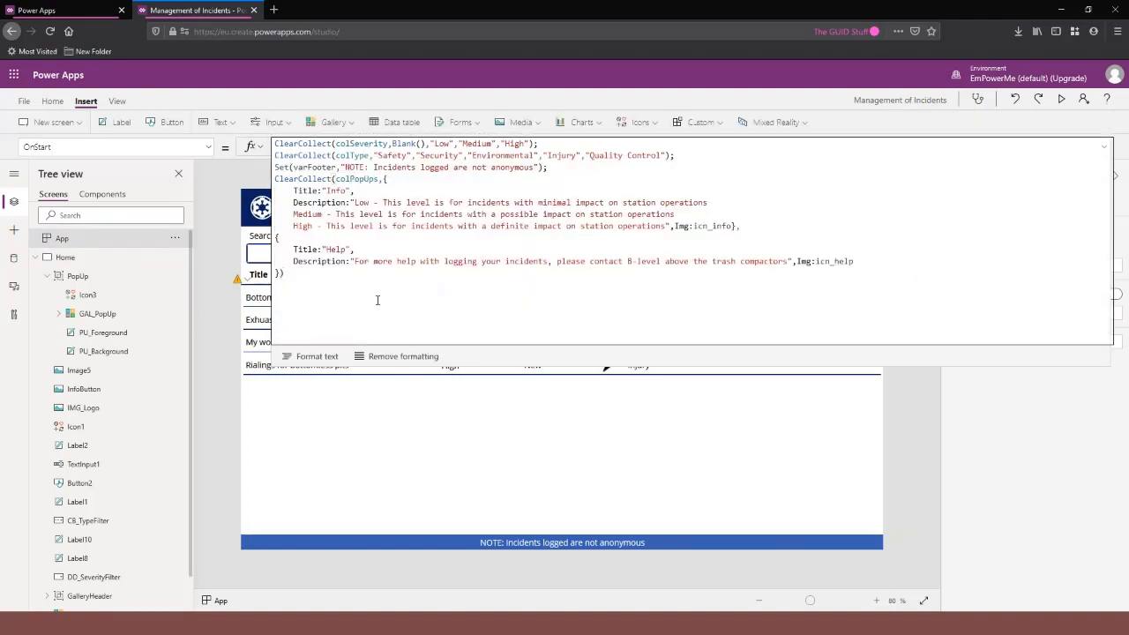
{"action": "left_click", "coordinate": [395, 302]}
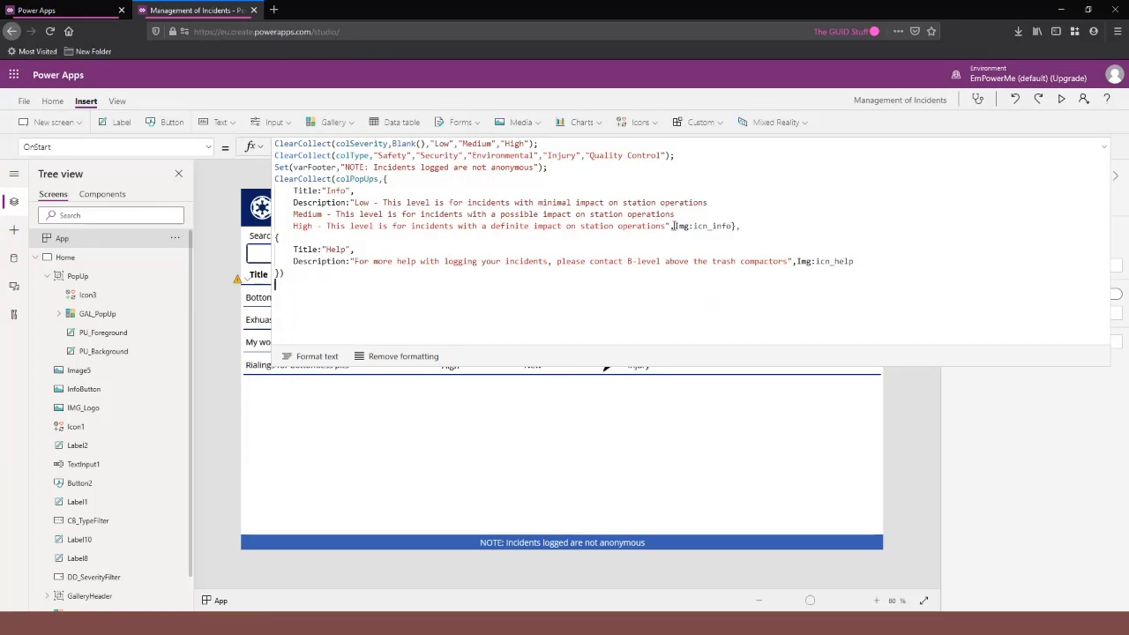
{"action": "key", "text": "shift+Return"}
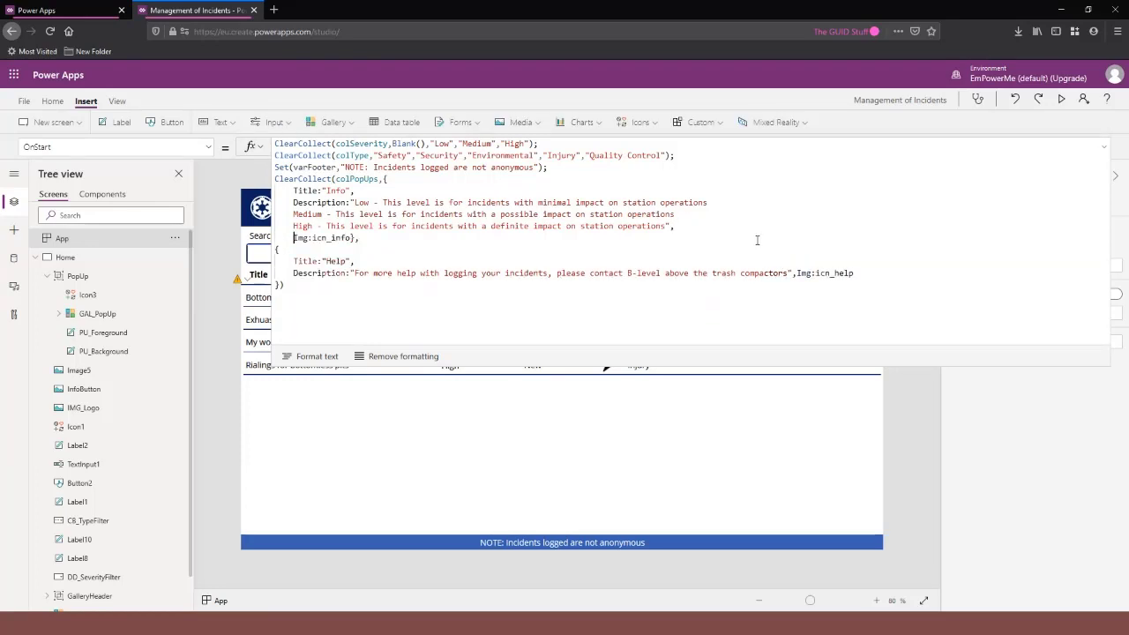
{"action": "left_click", "coordinate": [797, 274]}
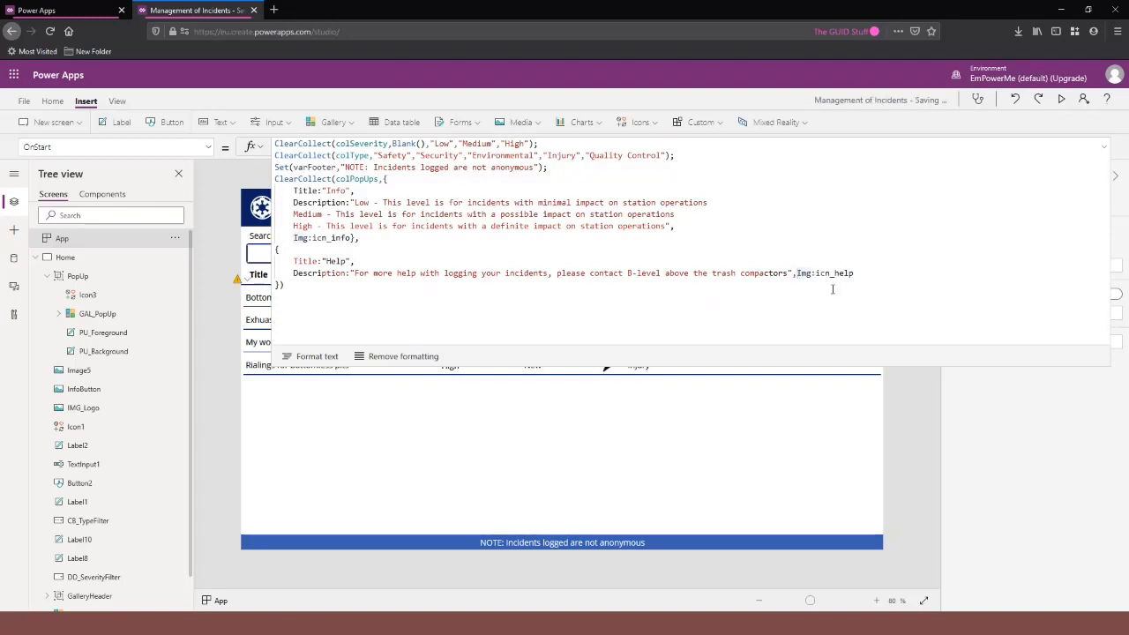
{"action": "key", "text": "shift+Return"}
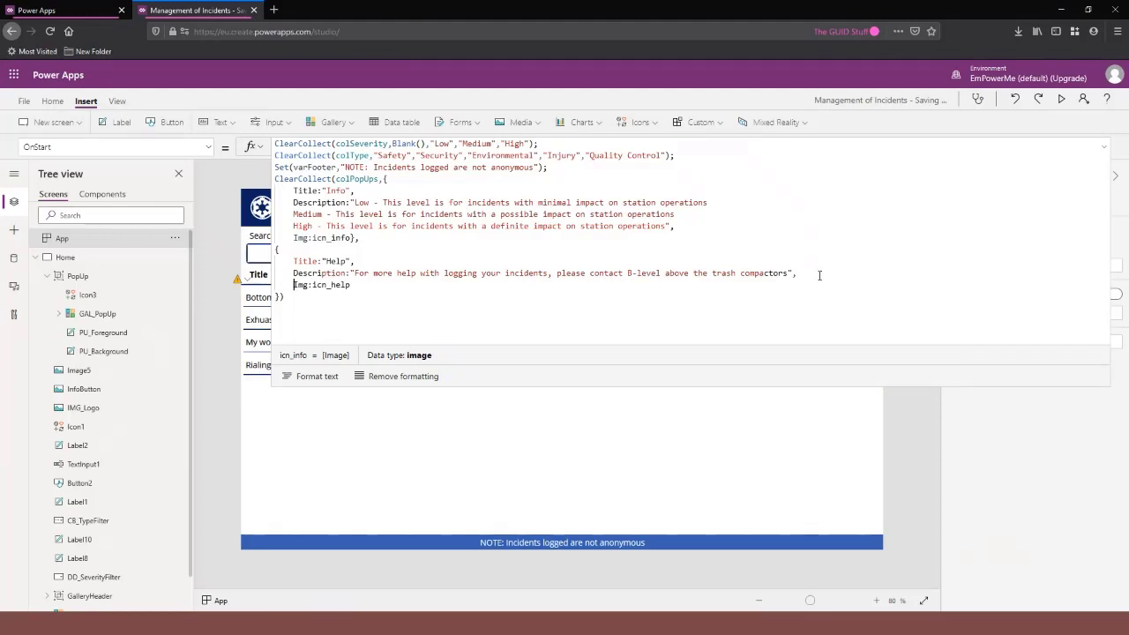
{"action": "left_click_drag", "start_coordinate": [284, 297], "coordinate": [279, 180]}
{"action": "left_click", "coordinate": [524, 310]}
{"action": "left_click", "coordinate": [1107, 152]}
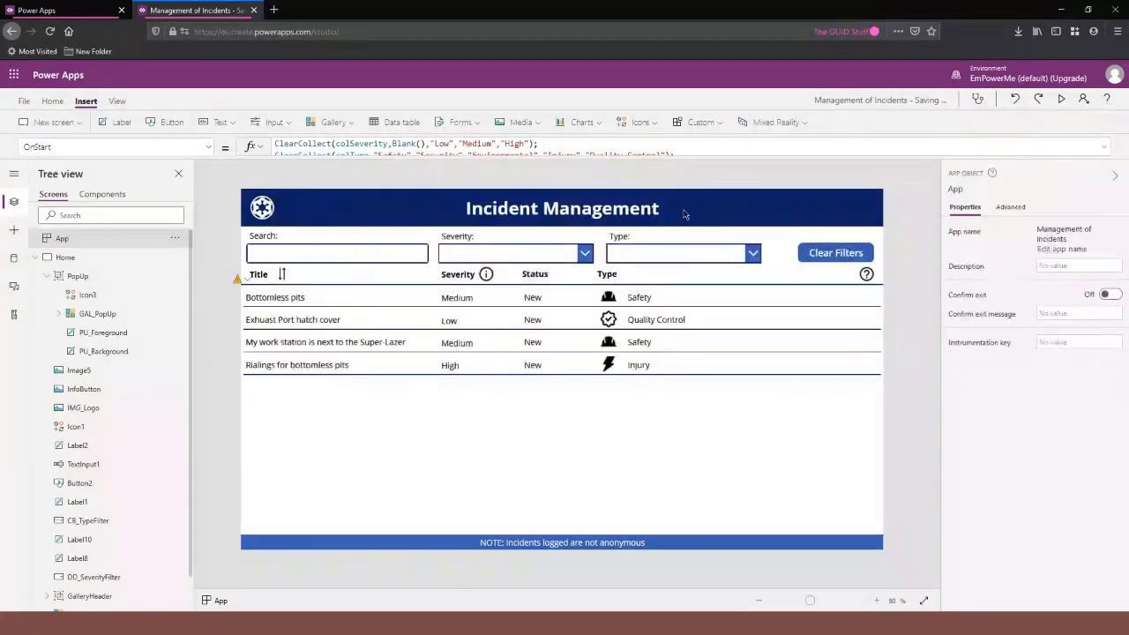
Preview the app, open the Info pop-up beside Severity, close it with its cross icon, and exit the preview.
{"action": "left_click", "coordinate": [1061, 100]}
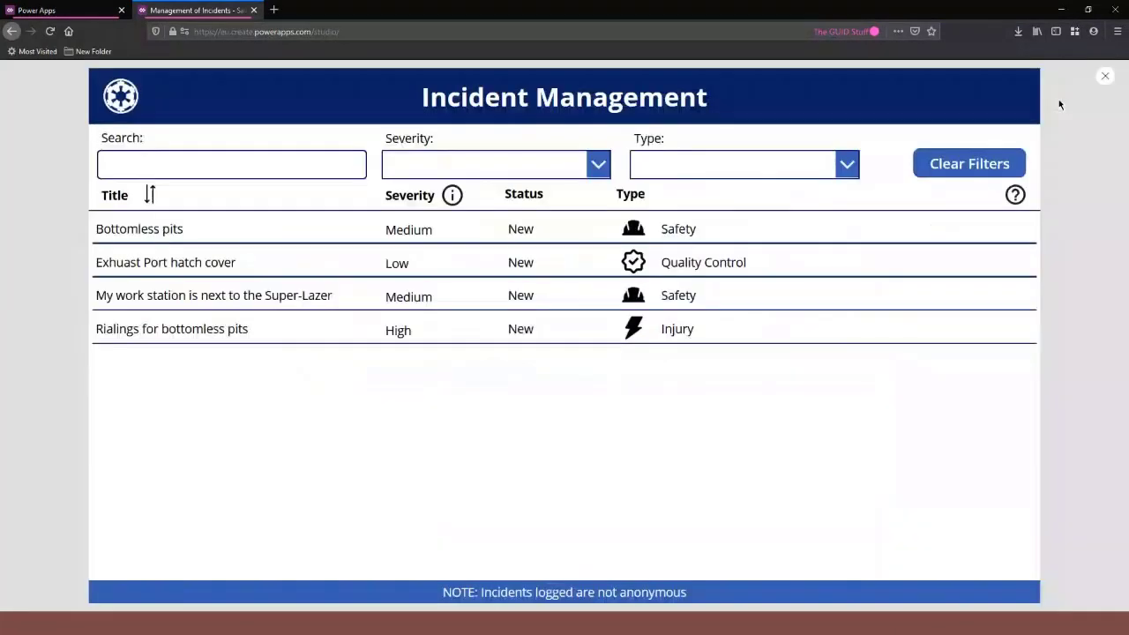
{"action": "left_click", "coordinate": [451, 193]}
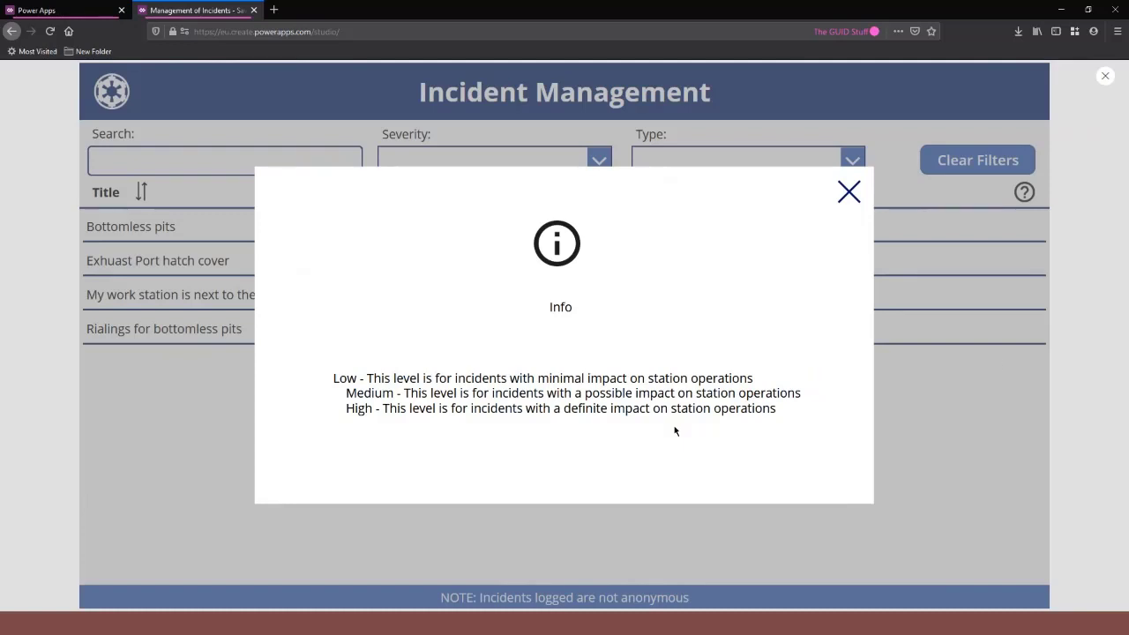
{"action": "left_click", "coordinate": [849, 193]}
{"action": "left_click", "coordinate": [1106, 78]}
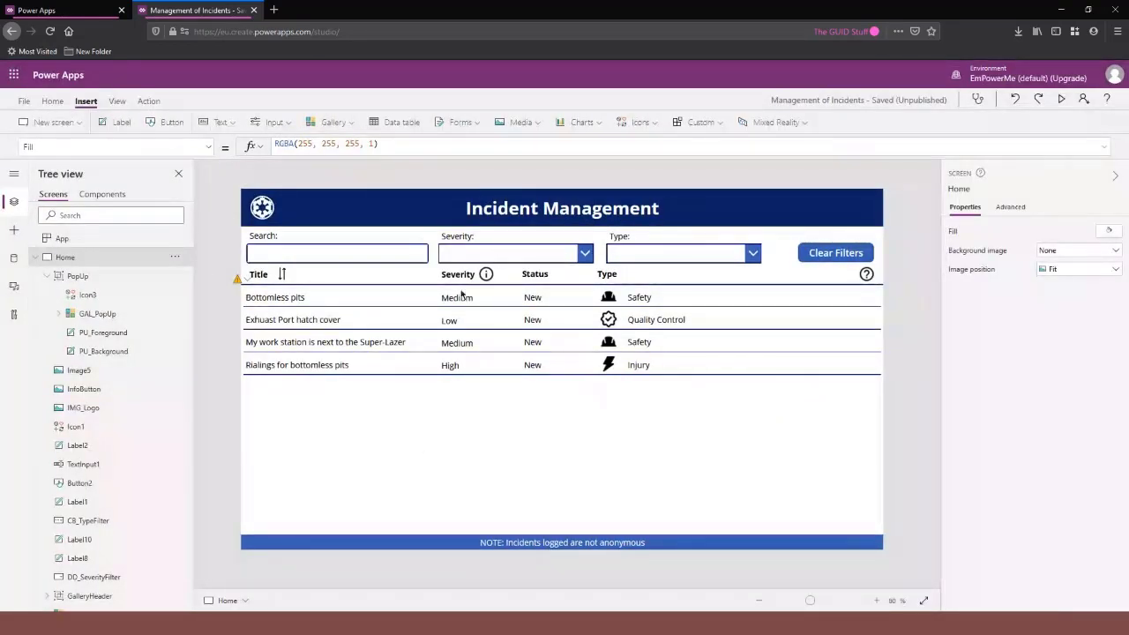
Review the InfoButton's OnSelect formula and display the Home screen's OnVisible property.
{"action": "left_click", "coordinate": [485, 275]}
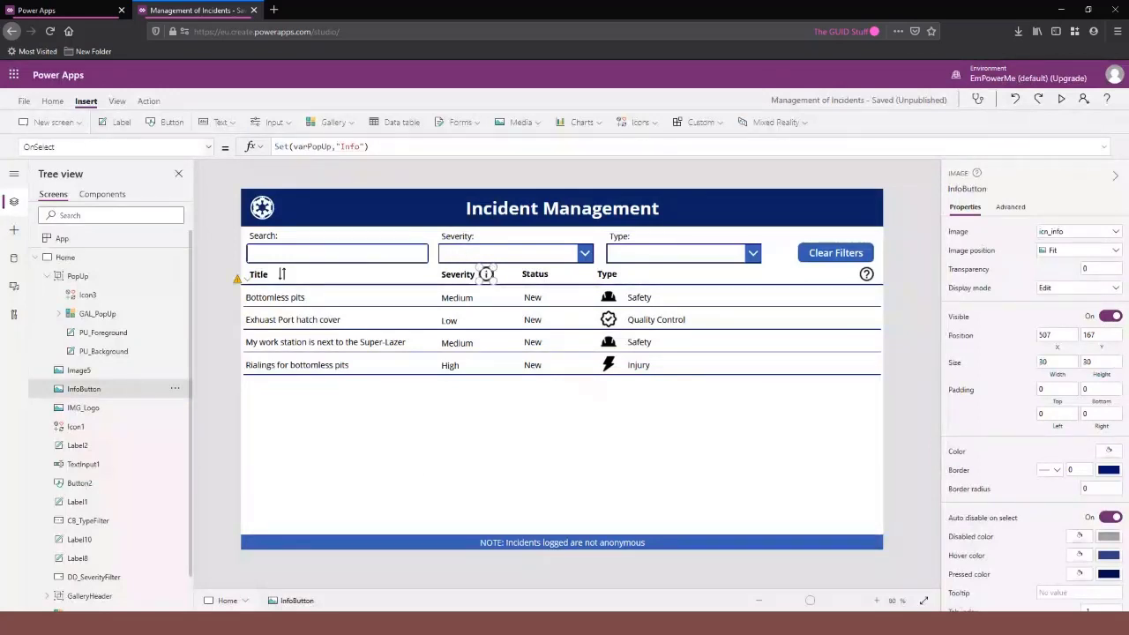
{"action": "left_click", "coordinate": [77, 260]}
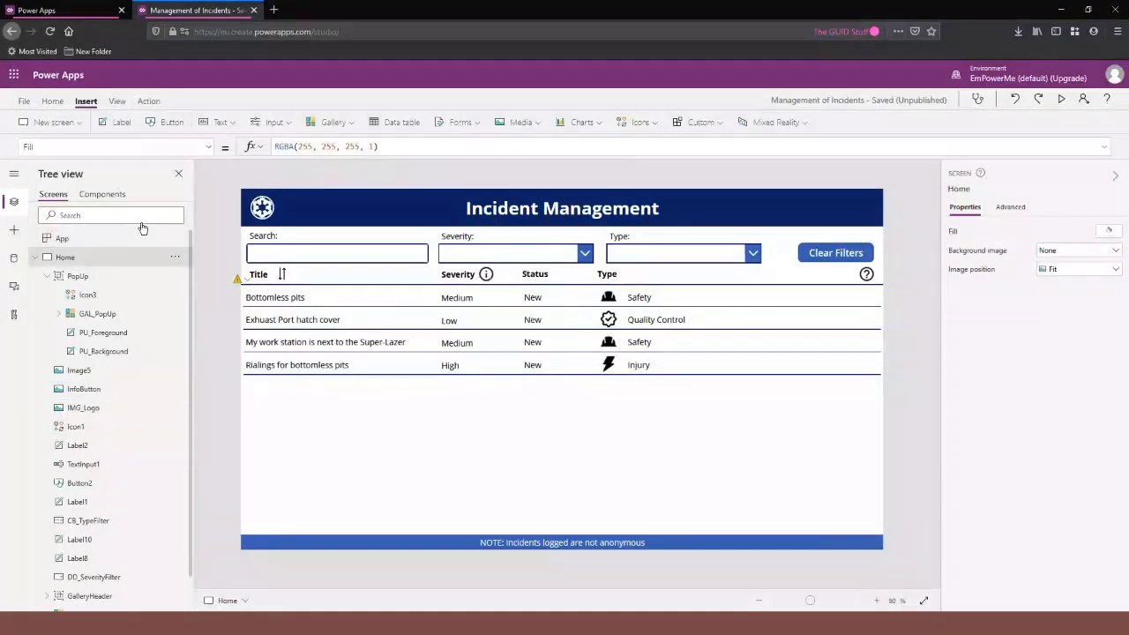
{"action": "left_click", "coordinate": [24, 146]}
{"action": "type", "text": "On"}
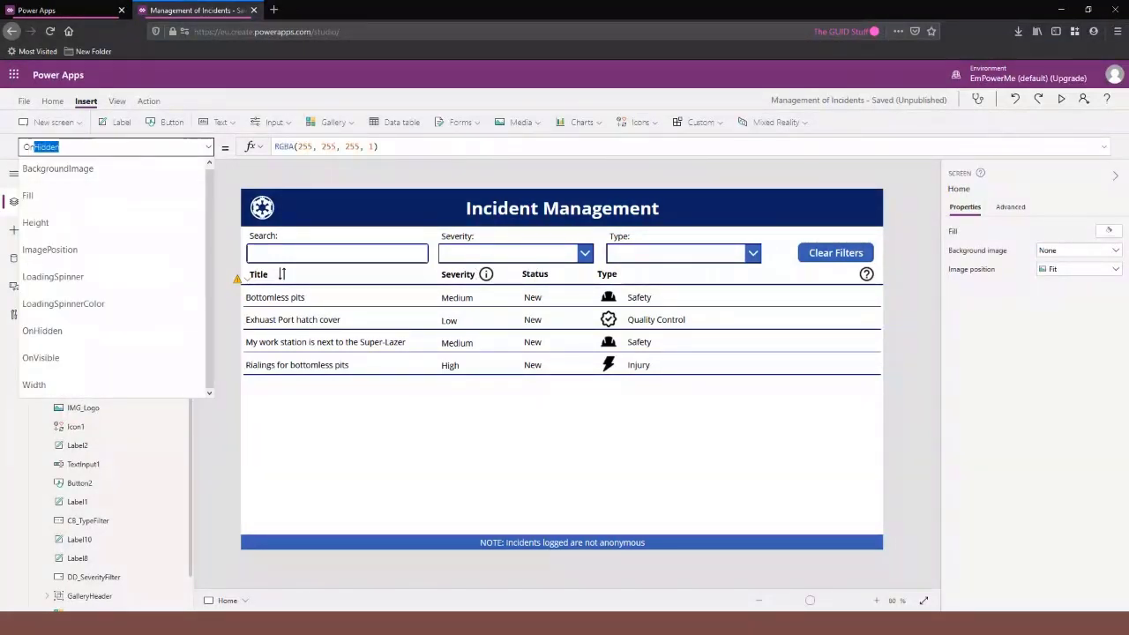
{"action": "type", "text": "V"}
{"action": "key", "text": "Return"}
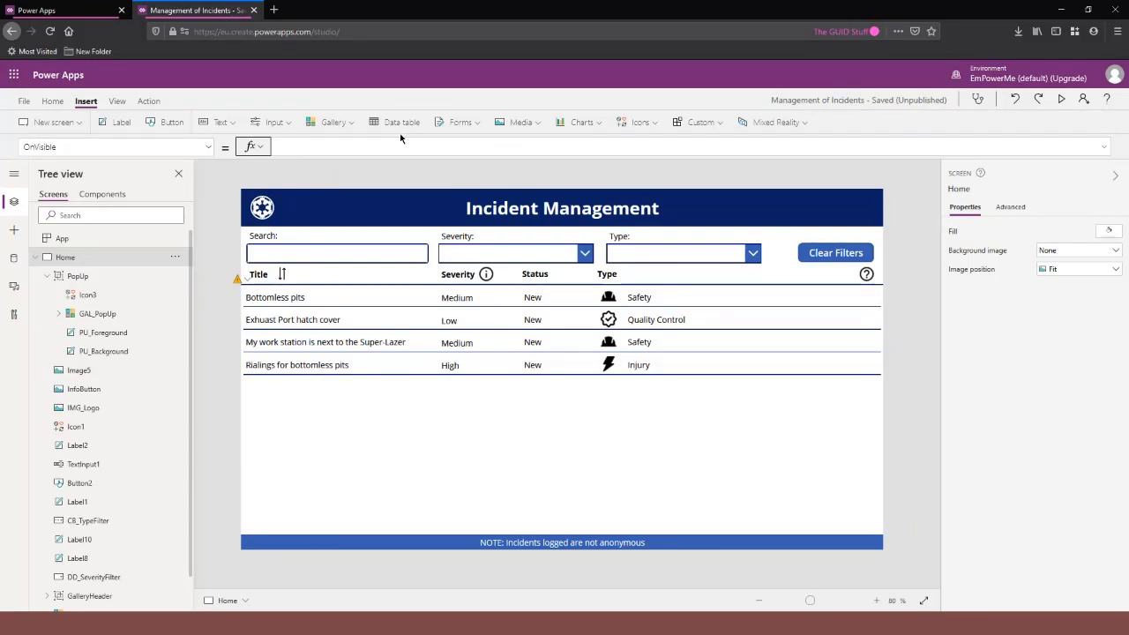
Examine the formulas of the PopUp group, the GAL_PopUp gallery, the first incident's type icon and the footer label.
{"action": "left_click", "coordinate": [105, 314]}
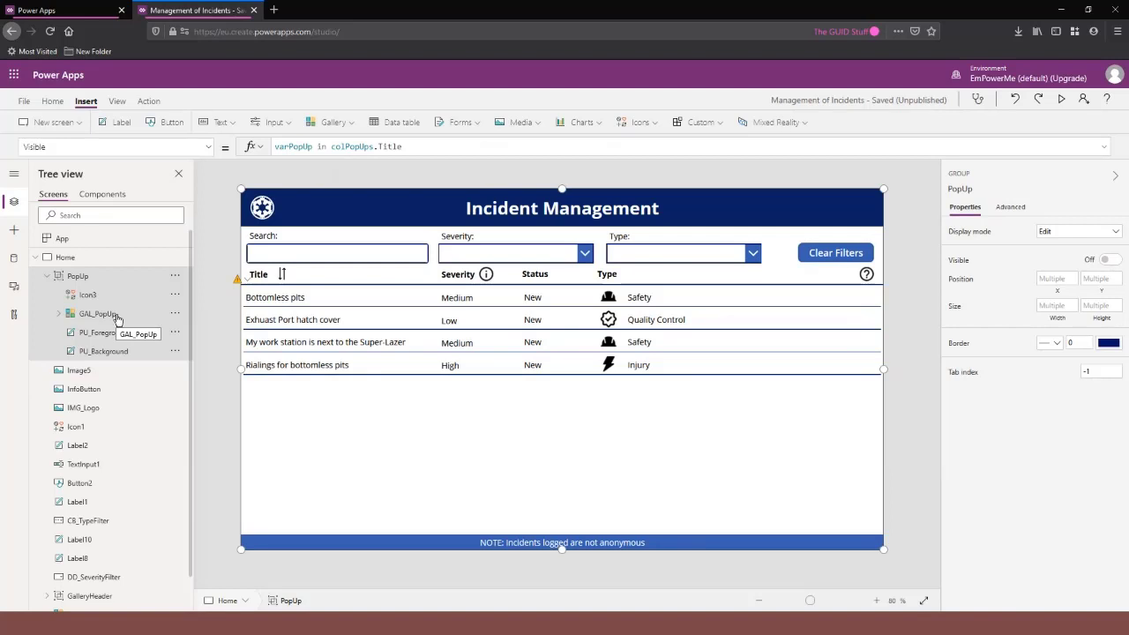
{"action": "left_click", "coordinate": [116, 316]}
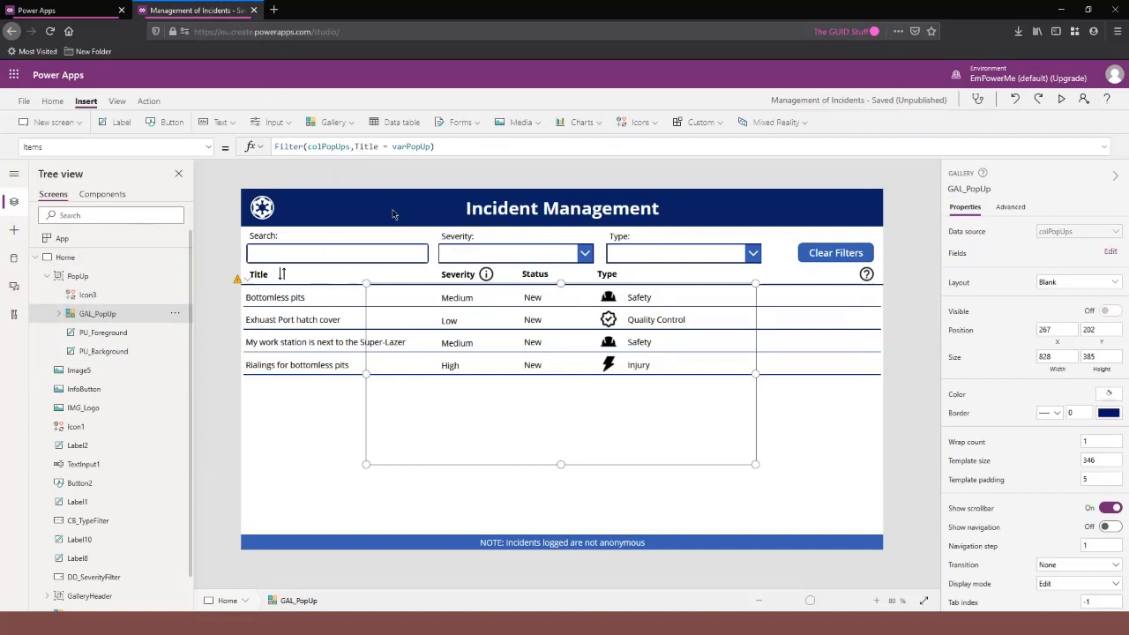
{"action": "left_click", "coordinate": [217, 207]}
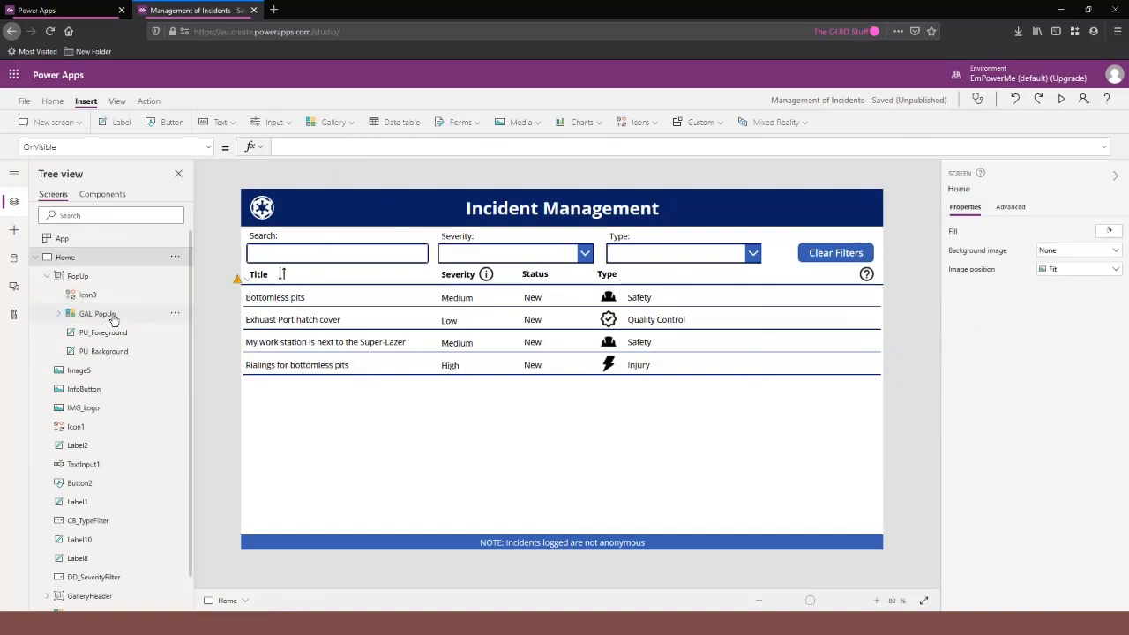
{"action": "left_click", "coordinate": [113, 318]}
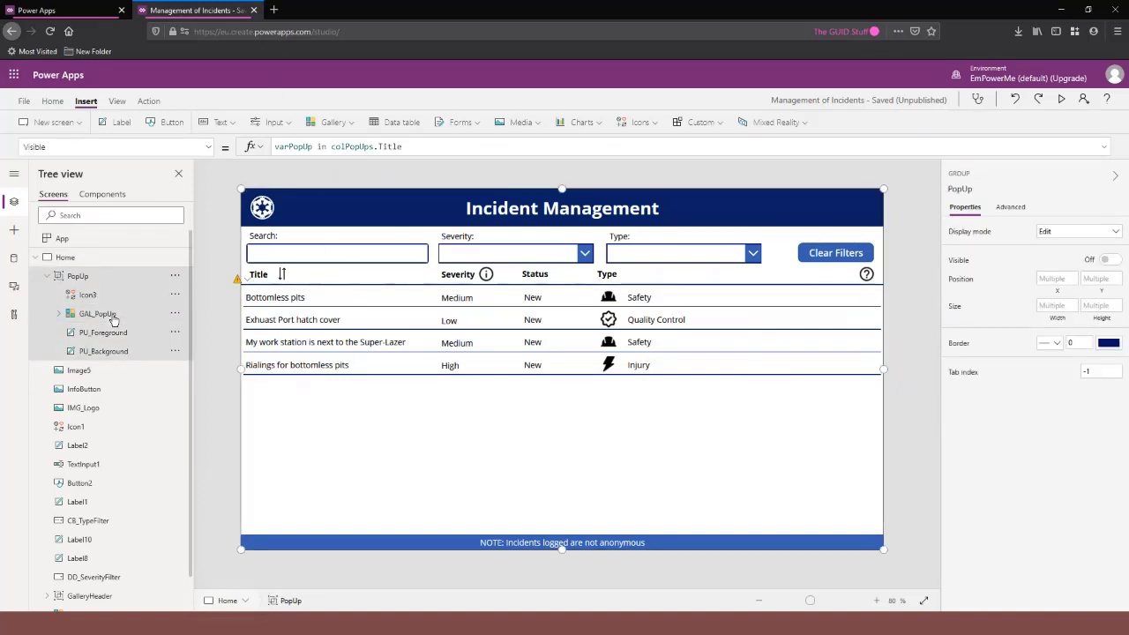
{"action": "left_click", "coordinate": [113, 316]}
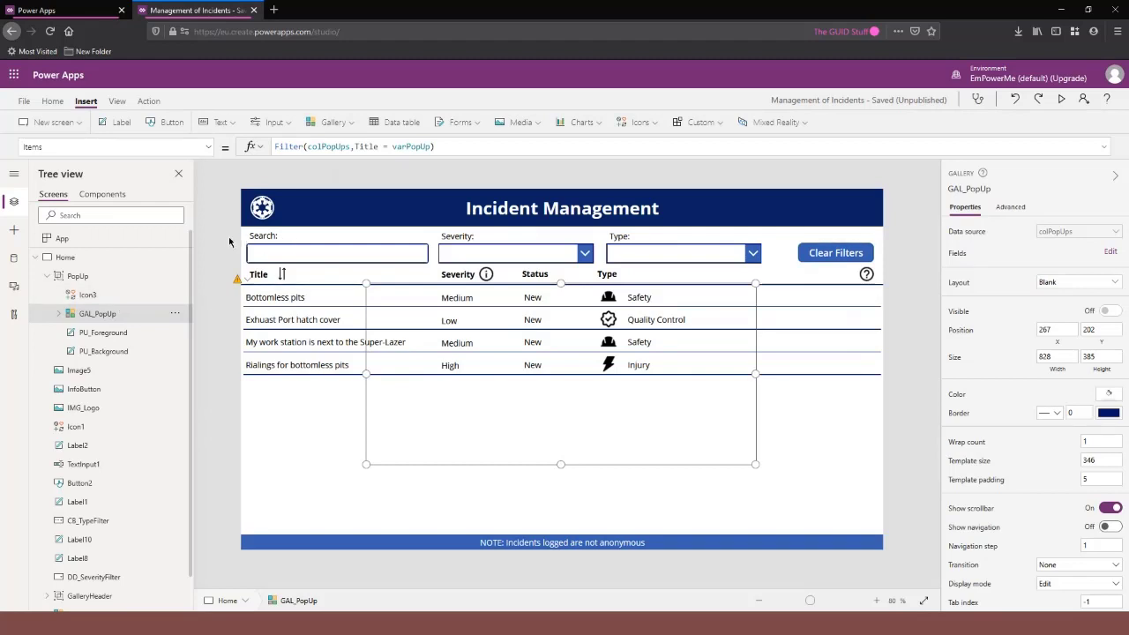
{"action": "left_click", "coordinate": [676, 214]}
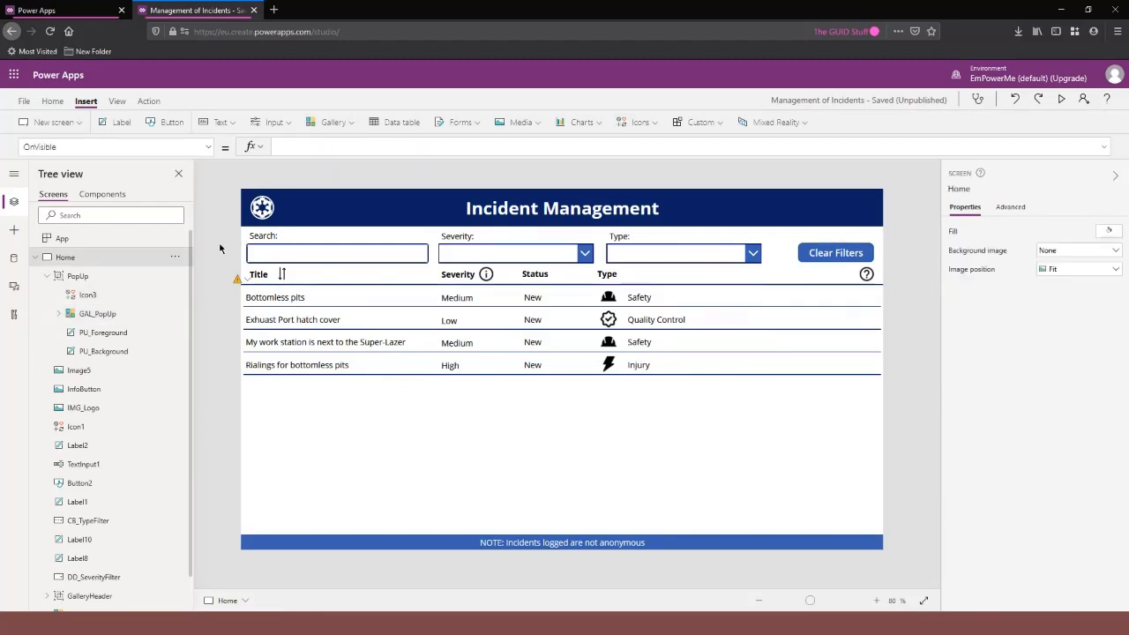
{"action": "left_click", "coordinate": [609, 297]}
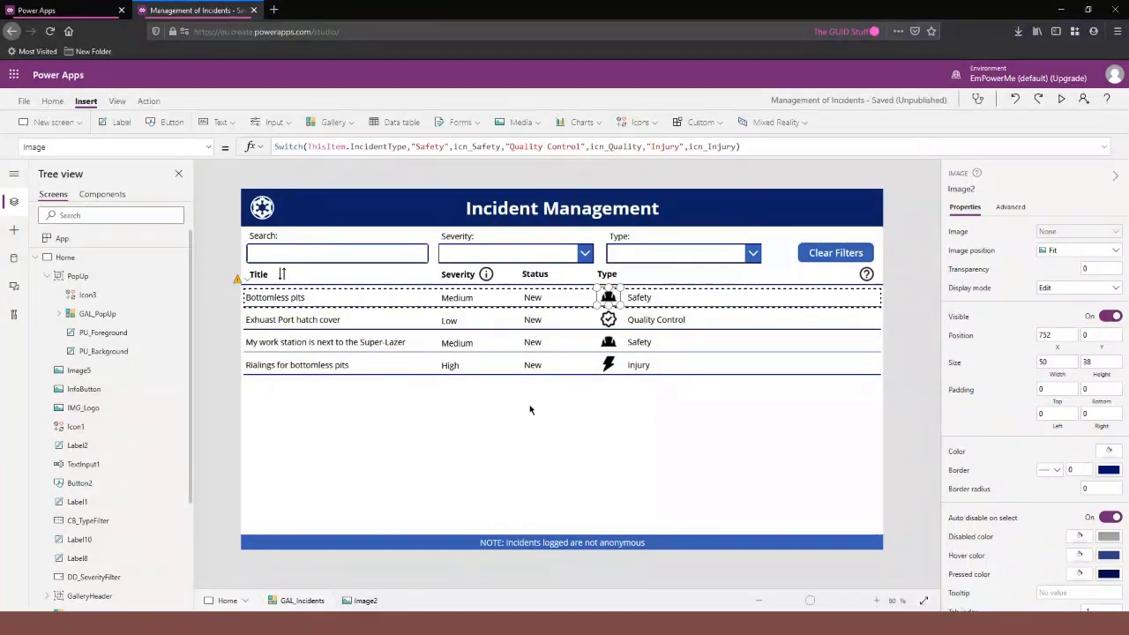
{"action": "left_click", "coordinate": [507, 545]}
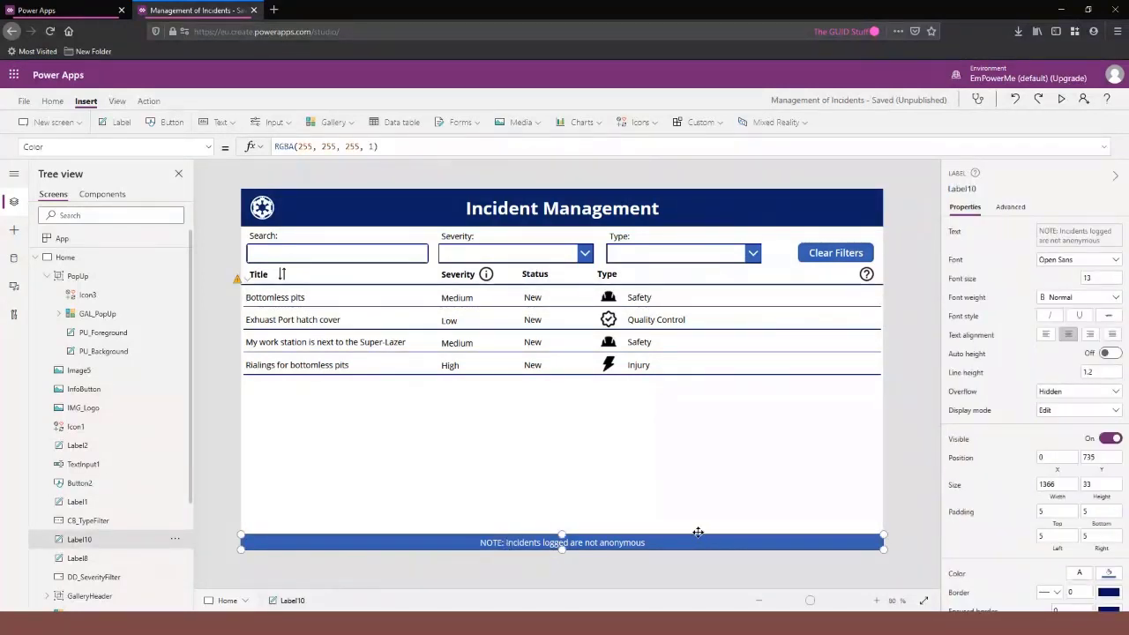
Test in the preview once more that the Severity info icon opens the pop-up and its cross closes it, and exit the preview.
{"action": "left_click", "coordinate": [1062, 101]}
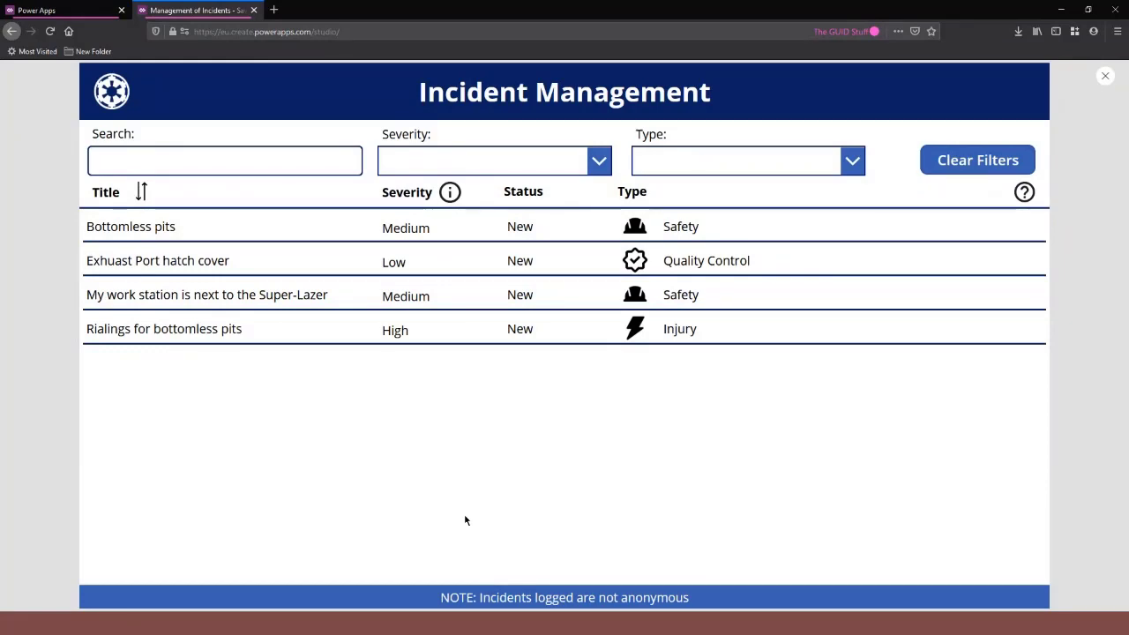
{"action": "left_click", "coordinate": [451, 194]}
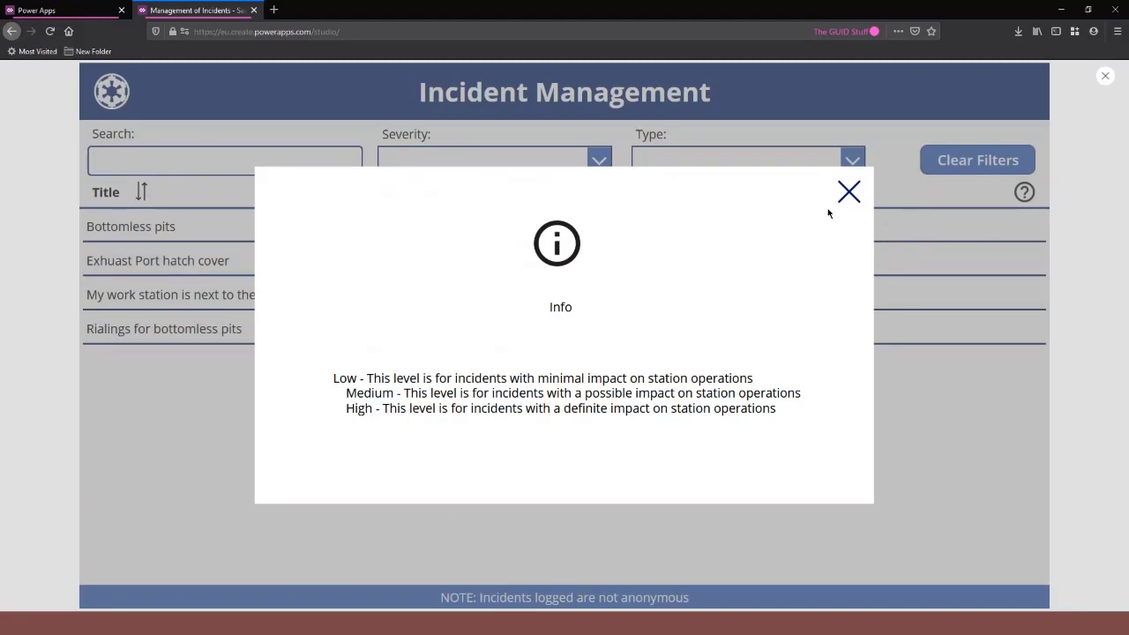
{"action": "left_click", "coordinate": [849, 194]}
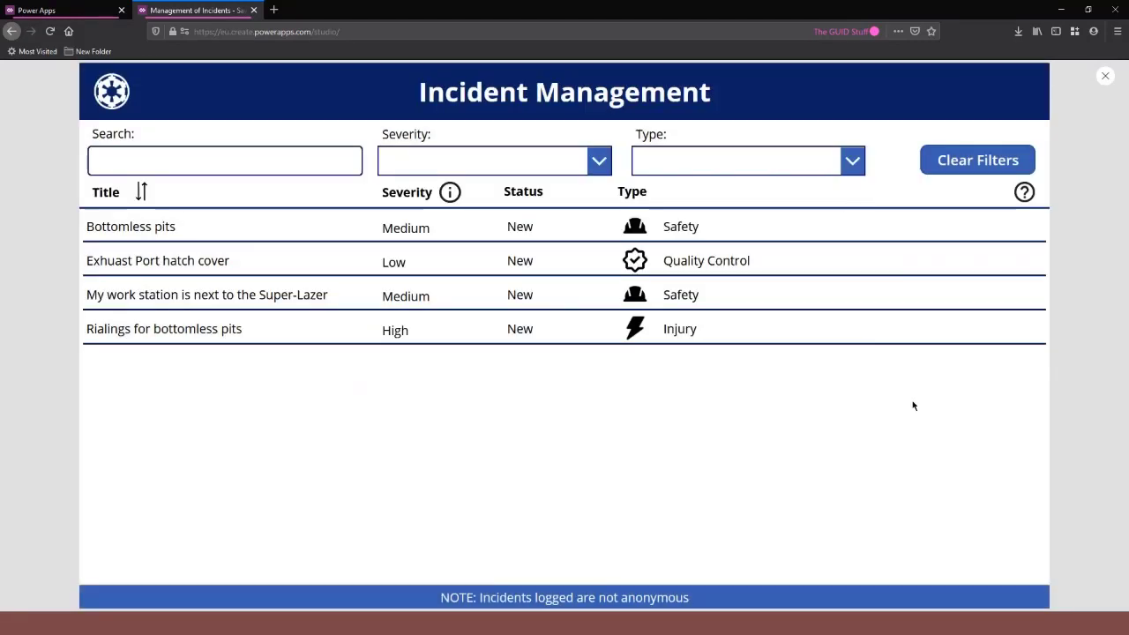
{"action": "left_click", "coordinate": [1106, 80]}
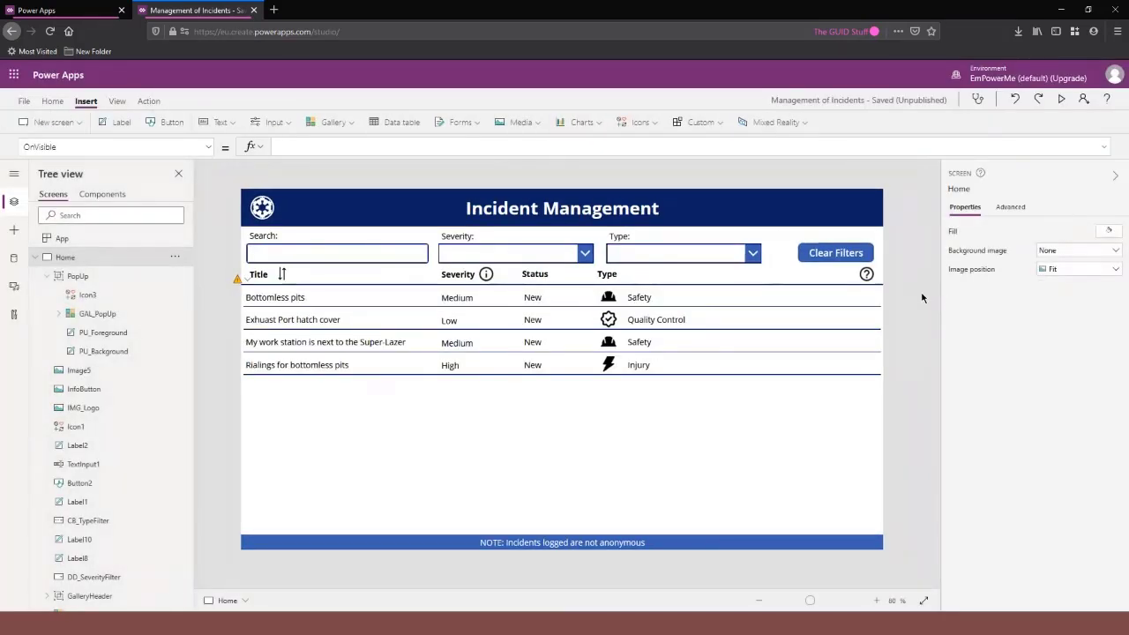